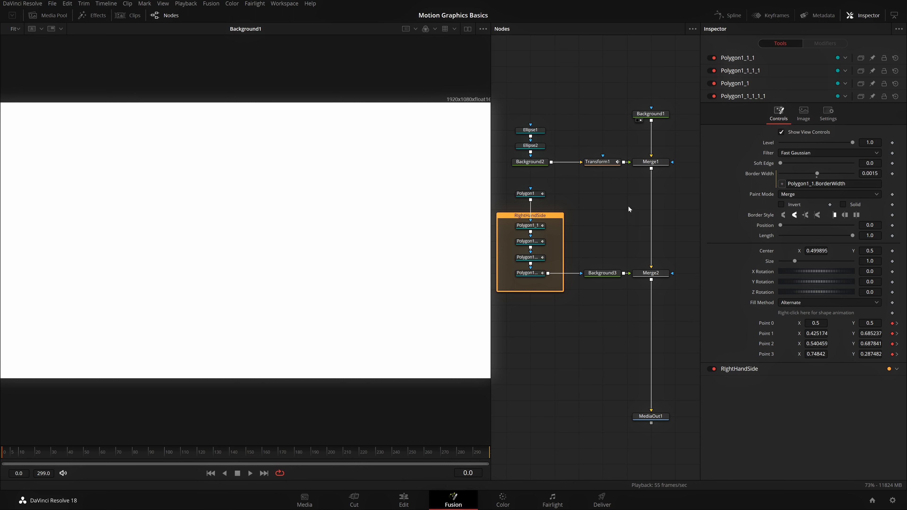
Step: Apply the Mid Flow Fusion layout preset to the workspace
{"action": "left_click", "coordinate": [284, 4]}
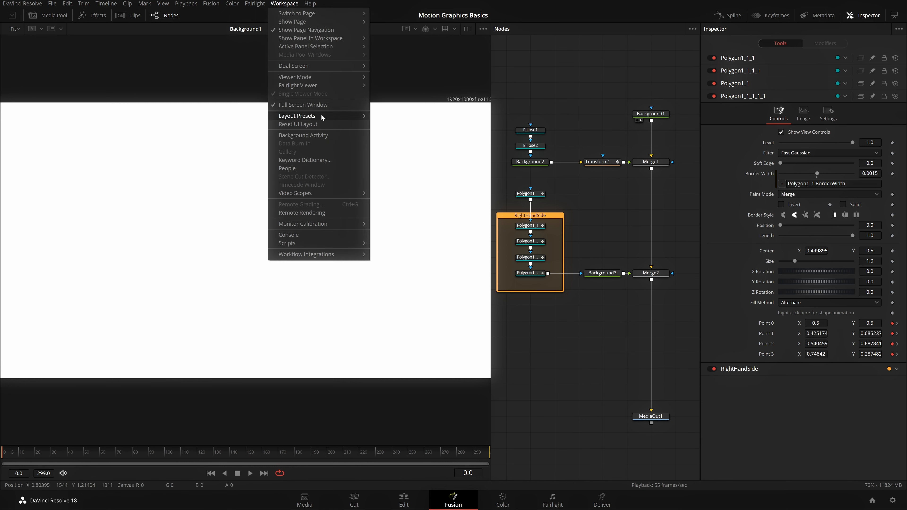
{"action": "mouse_move", "coordinate": [321, 116]}
{"action": "mouse_move", "coordinate": [410, 135]}
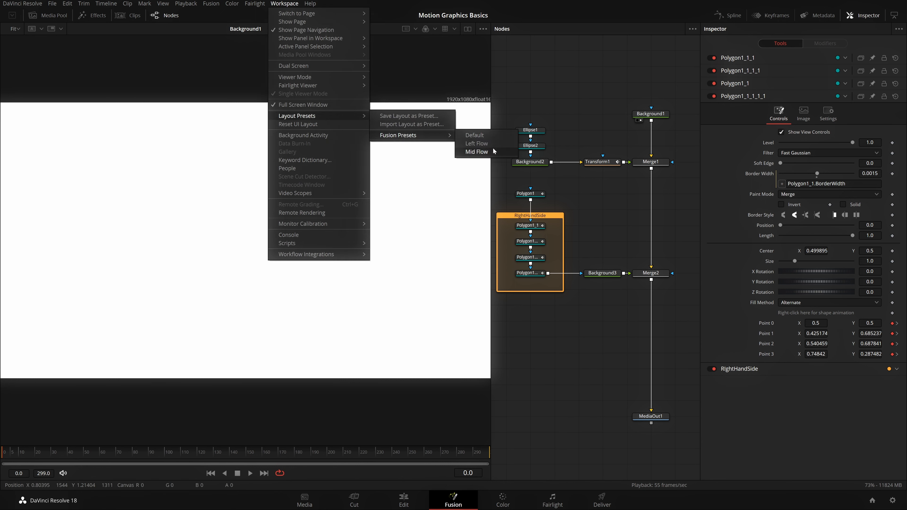
{"action": "left_click", "coordinate": [477, 151]}
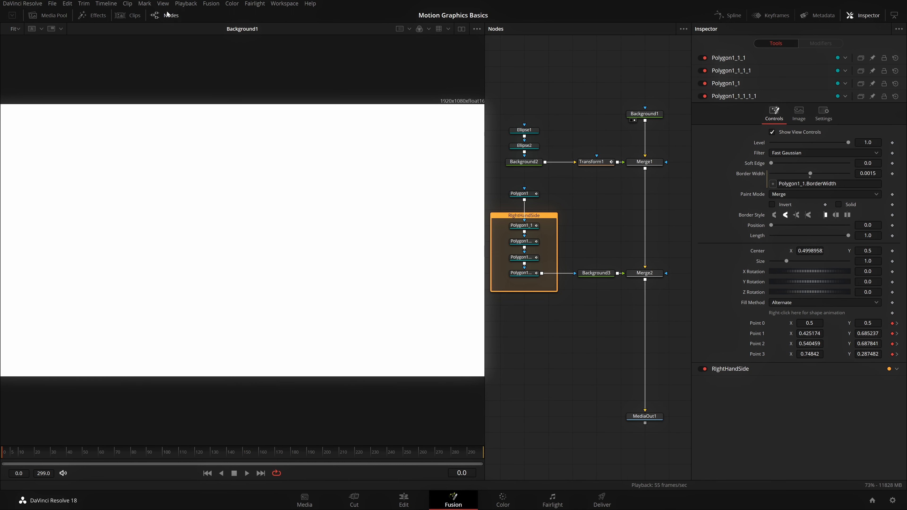
{"action": "scroll", "coordinate": [582, 114], "scroll_direction": "up", "scroll_amount": 3}
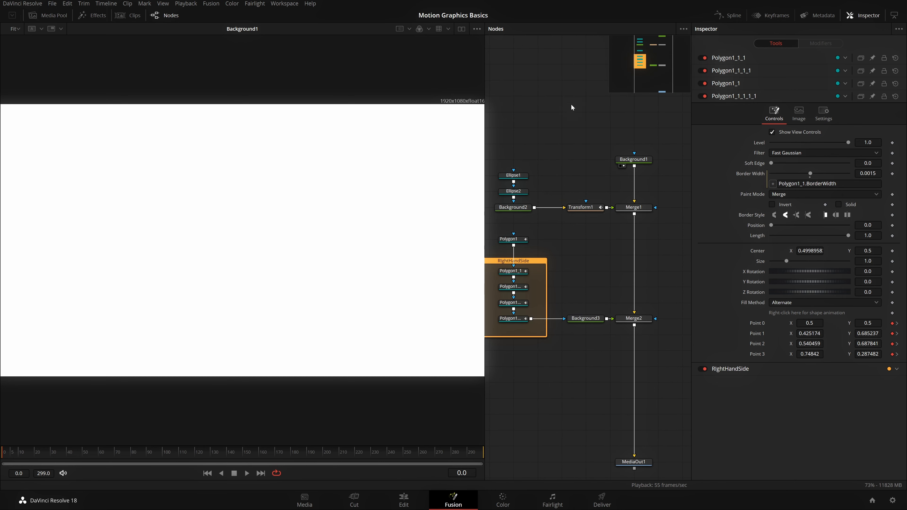
{"action": "right_click", "coordinate": [564, 103]}
{"action": "mouse_move", "coordinate": [649, 128]}
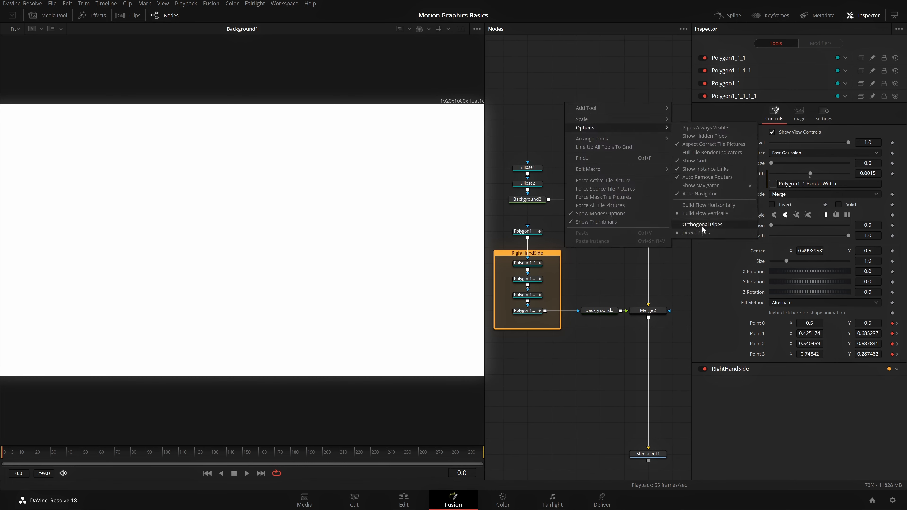
{"action": "mouse_move", "coordinate": [630, 140]}
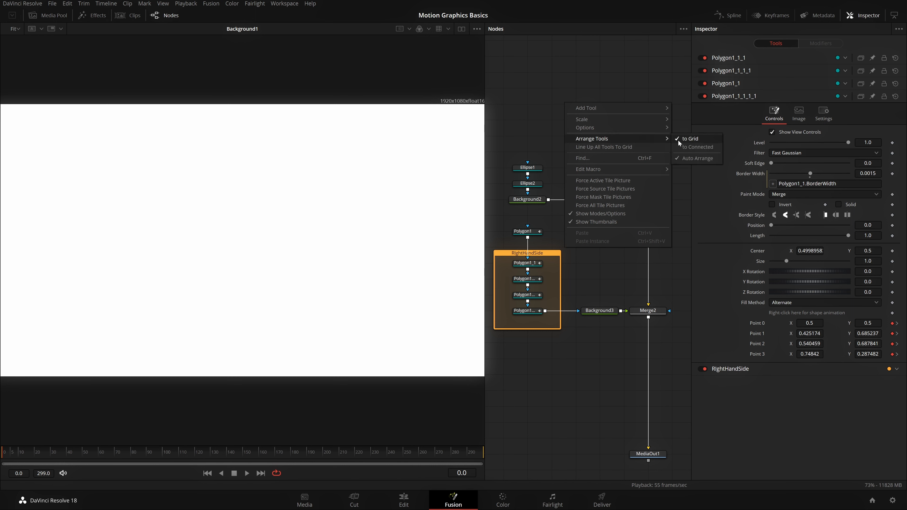
{"action": "left_click", "coordinate": [672, 202]}
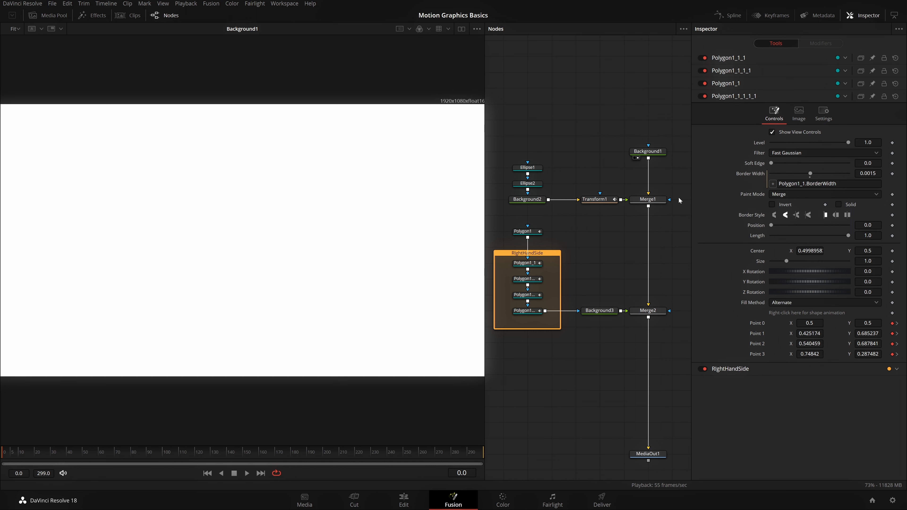
{"action": "scroll", "coordinate": [646, 163], "scroll_direction": "down", "scroll_amount": 3}
Step: Select the Transform1 node and widen the node editor by narrowing the viewer
{"action": "left_click", "coordinate": [578, 141]}
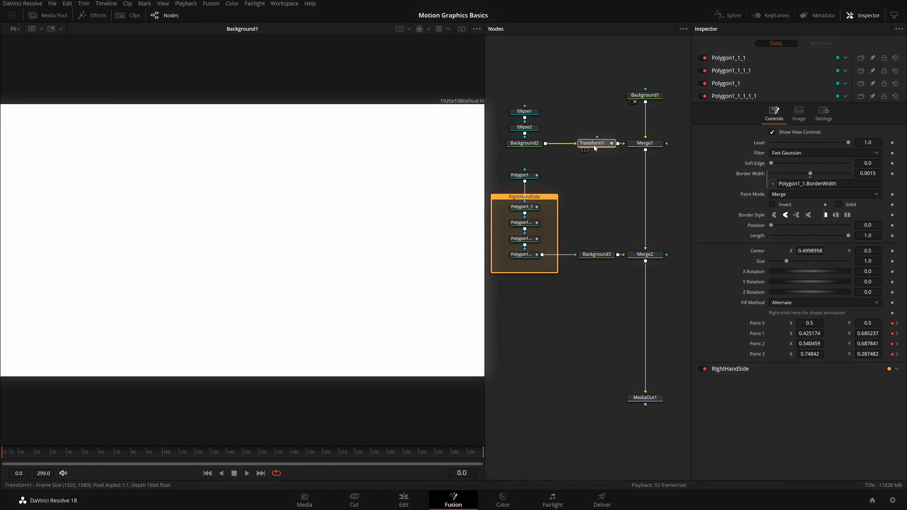
{"action": "left_click_drag", "start_coordinate": [485, 177], "coordinate": [411, 204]}
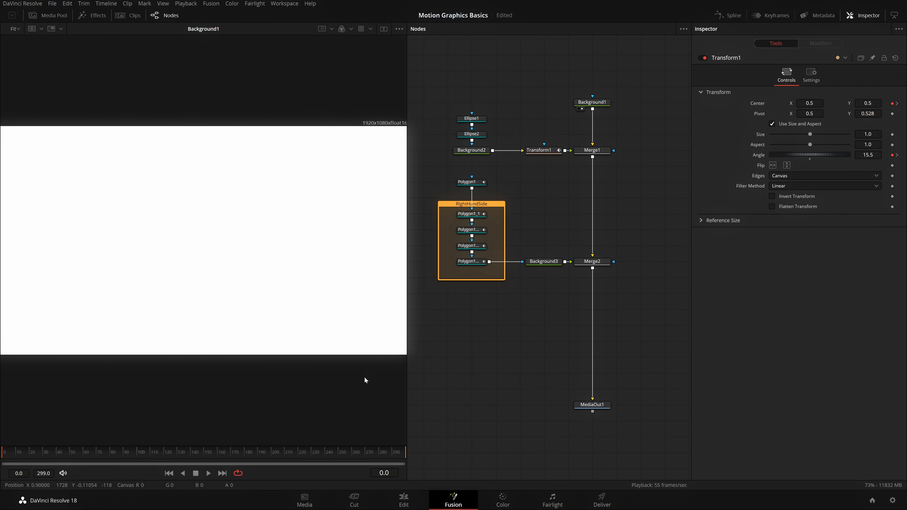
{"action": "left_click_drag", "start_coordinate": [365, 450], "coordinate": [1, 430]}
{"action": "left_click_drag", "start_coordinate": [674, 219], "coordinate": [647, 244]}
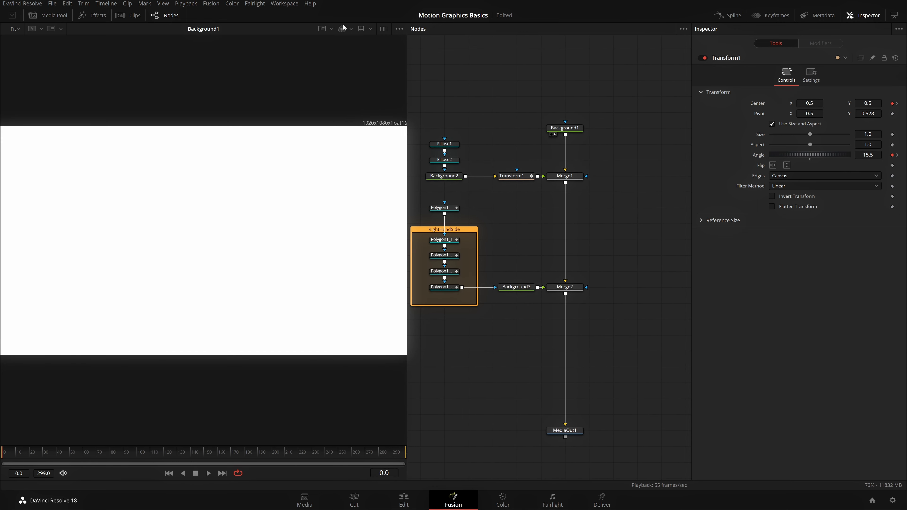
Step: Bring up the Select Tool search over an empty area of the node graph
{"action": "left_click", "coordinate": [210, 3]}
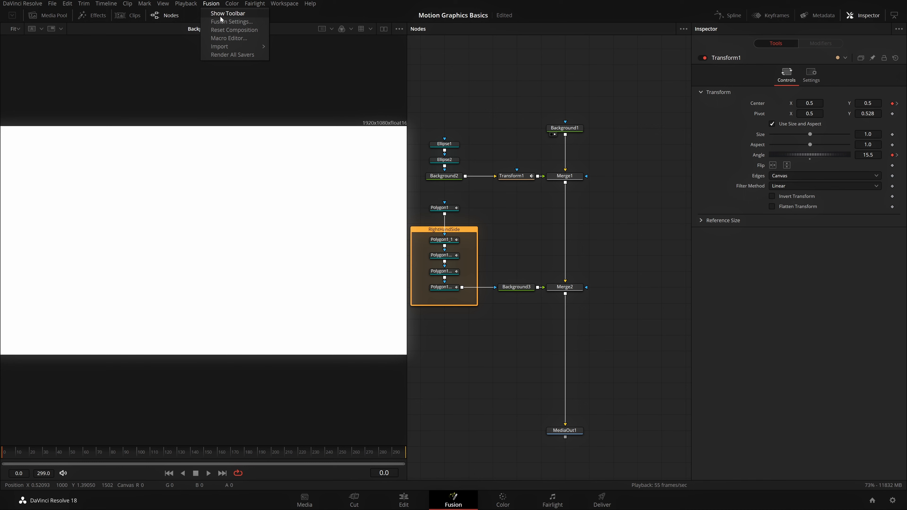
{"action": "left_click_drag", "start_coordinate": [597, 219], "coordinate": [487, 212]}
{"action": "key", "text": "shift+space"}
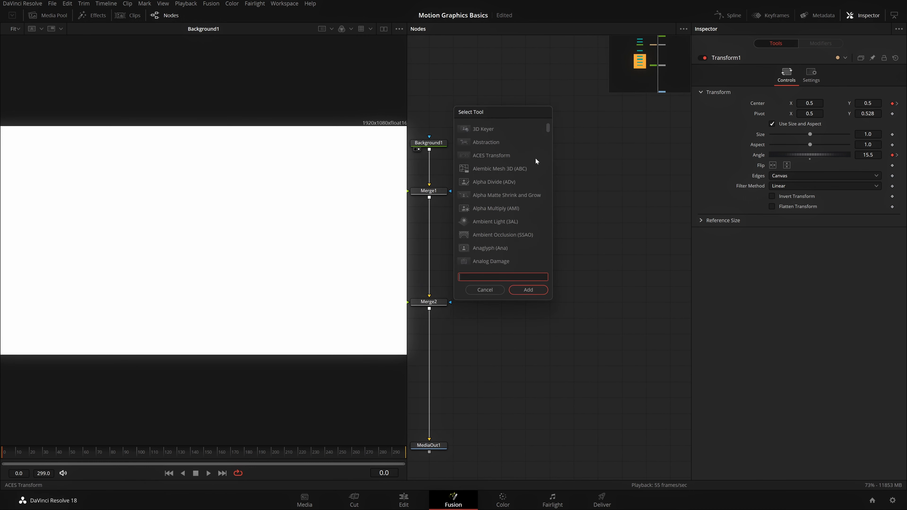
{"action": "left_click_drag", "start_coordinate": [511, 110], "coordinate": [462, 122]}
{"action": "type", "text": "z"}
{"action": "key", "text": "BackSpace"}
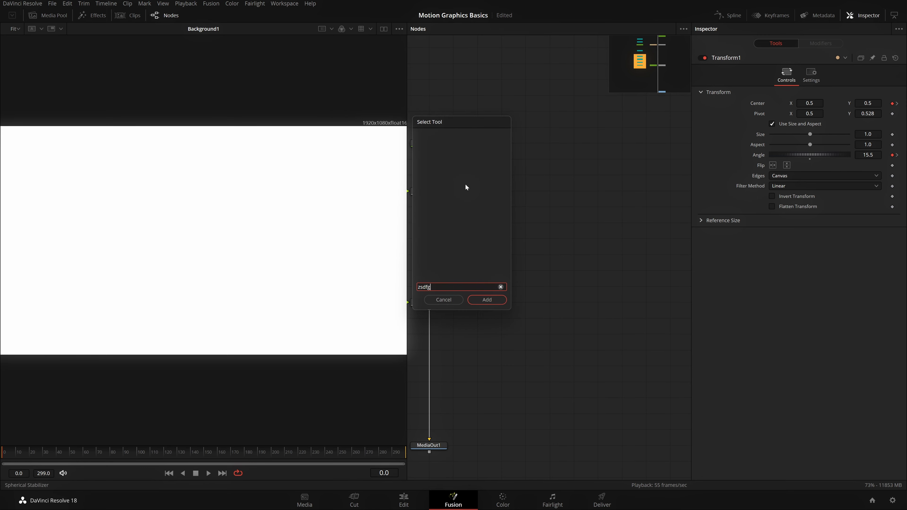
{"action": "type", "text": "transfo"}
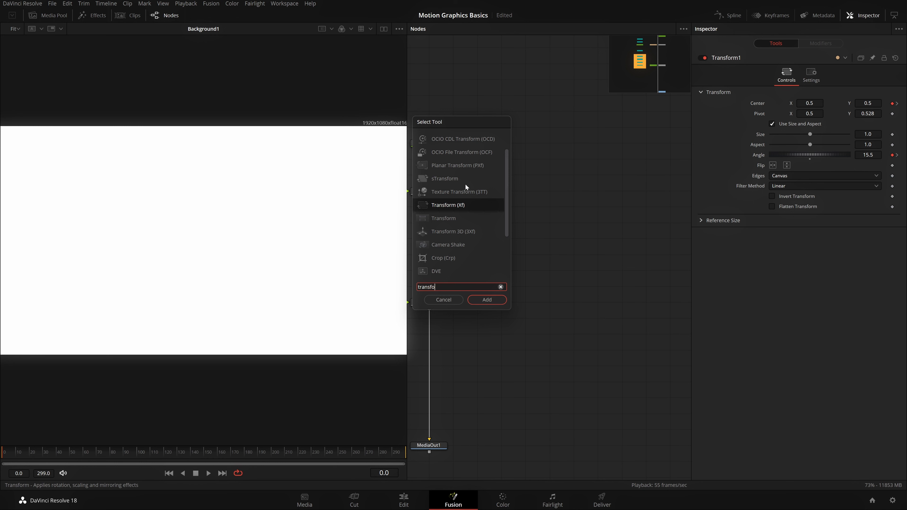
{"action": "key", "text": "ctrl+BackSpace"}
Step: Add a Background (BG) node, place it clear of the existing node chain and show it in the viewer
{"action": "type", "text": "bg"}
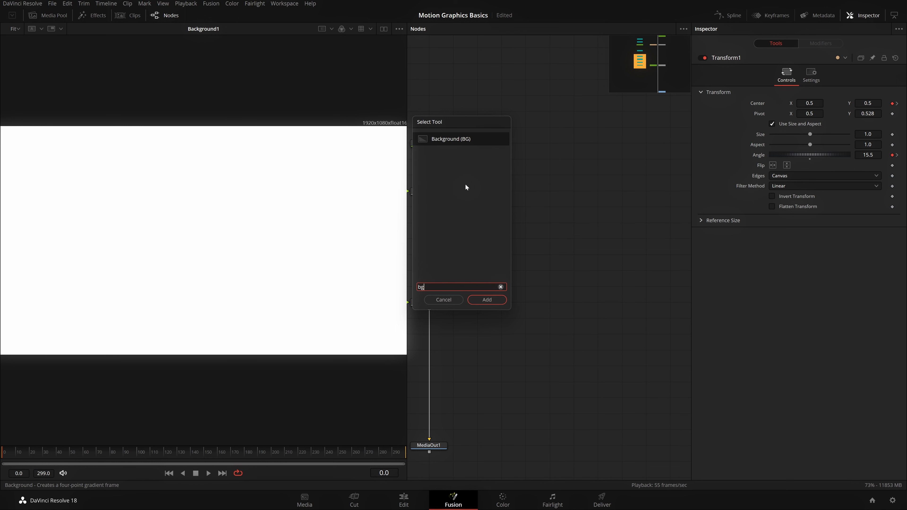
{"action": "key", "text": "Return"}
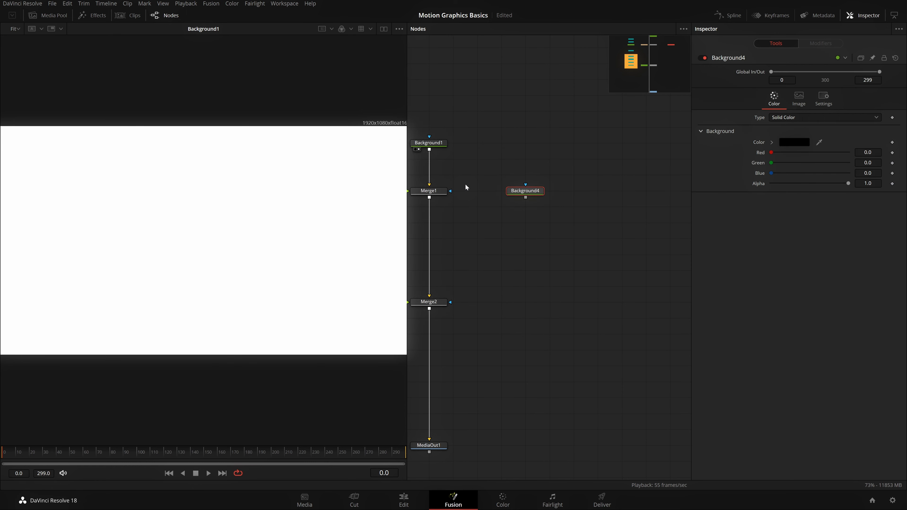
{"action": "left_click_drag", "start_coordinate": [520, 193], "coordinate": [556, 186]}
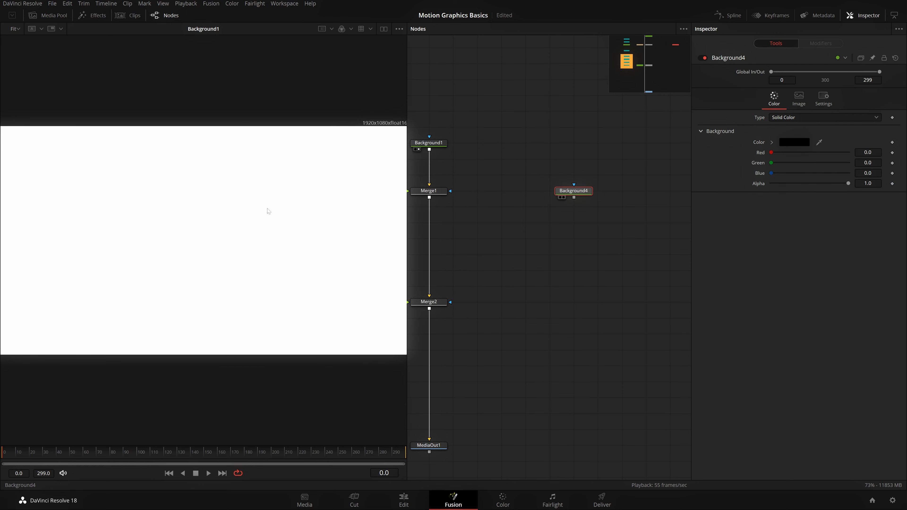
{"action": "key", "text": "1"}
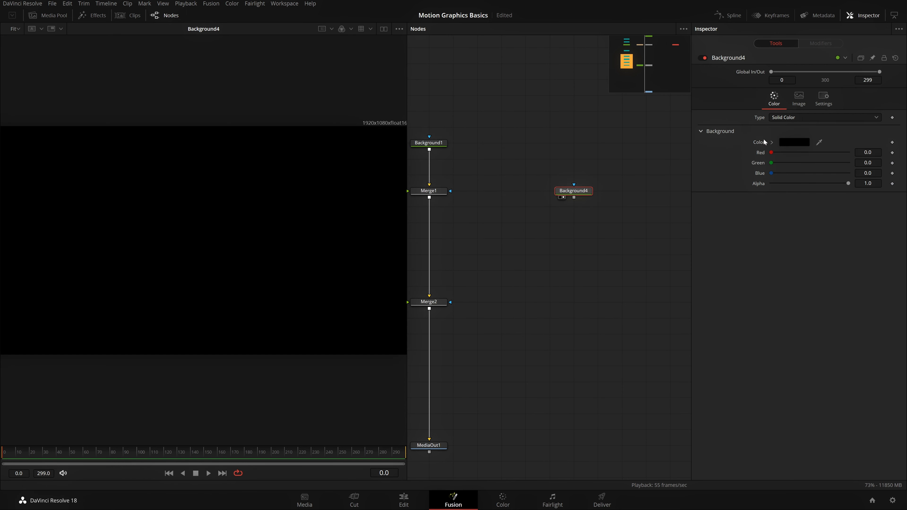
Step: Set the new Background4 node's color to white (#ffffff)
{"action": "left_click", "coordinate": [782, 142]}
{"action": "left_click", "coordinate": [555, 167]}
{"action": "left_click", "coordinate": [794, 142]}
{"action": "left_click", "coordinate": [437, 242]}
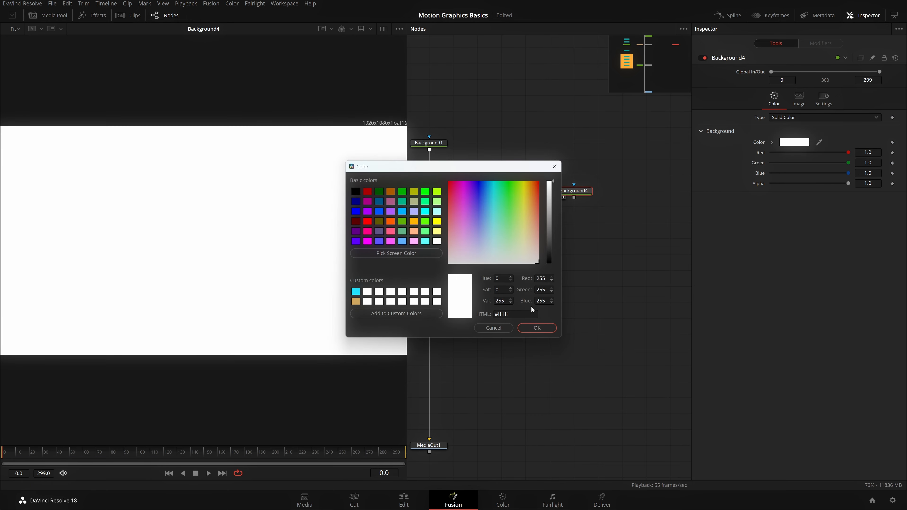
{"action": "left_click", "coordinate": [535, 329]}
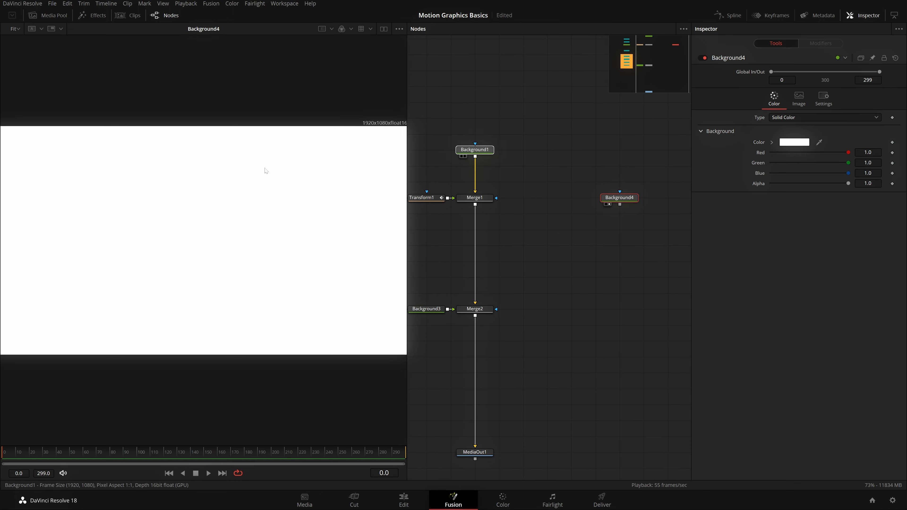
Step: Add another Background node and merge it as the foreground over the white Background4
{"action": "left_click_drag", "start_coordinate": [555, 251], "coordinate": [659, 262]}
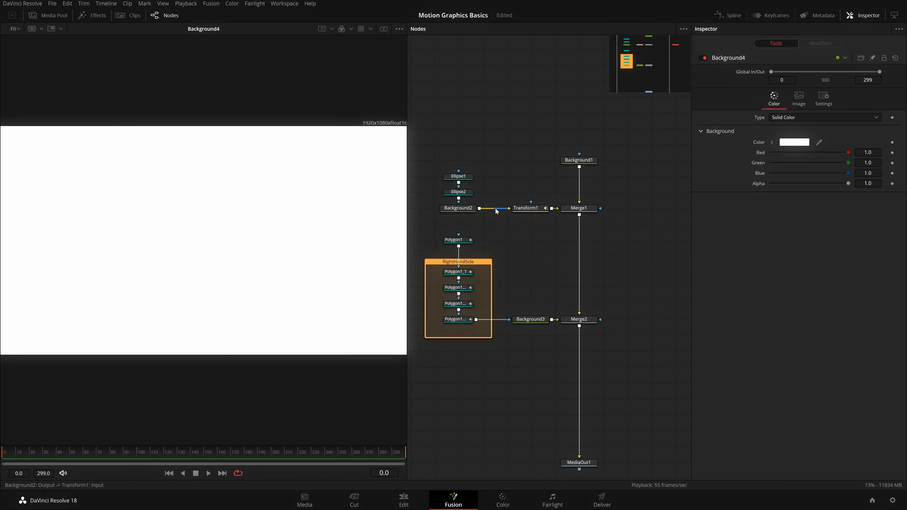
{"action": "left_click_drag", "start_coordinate": [458, 208], "coordinate": [181, 283]}
{"action": "left_click_drag", "start_coordinate": [218, 234], "coordinate": [265, 271]}
{"action": "left_click_drag", "start_coordinate": [522, 236], "coordinate": [402, 239]}
{"action": "left_click", "coordinate": [594, 216]}
{"action": "key", "text": "shift+space"}
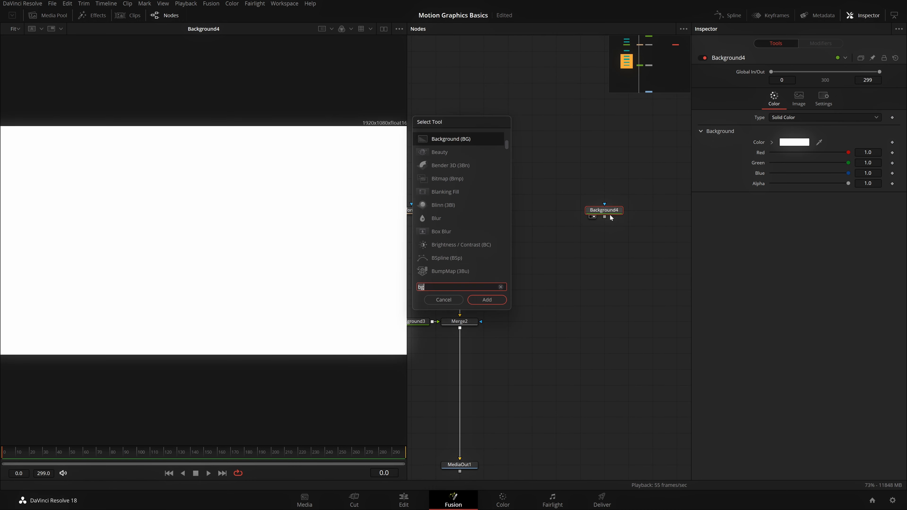
{"action": "type", "text": "bg"}
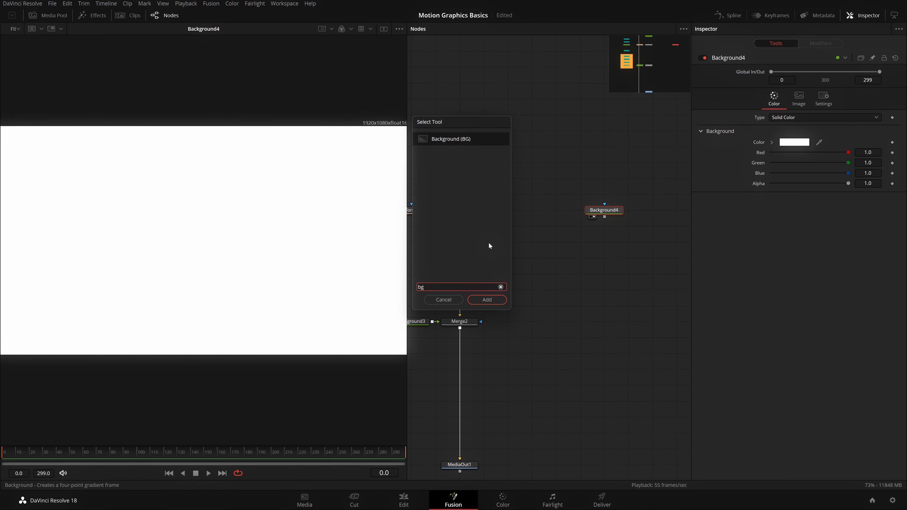
{"action": "key", "text": "Return"}
{"action": "left_click_drag", "start_coordinate": [653, 229], "coordinate": [619, 195]}
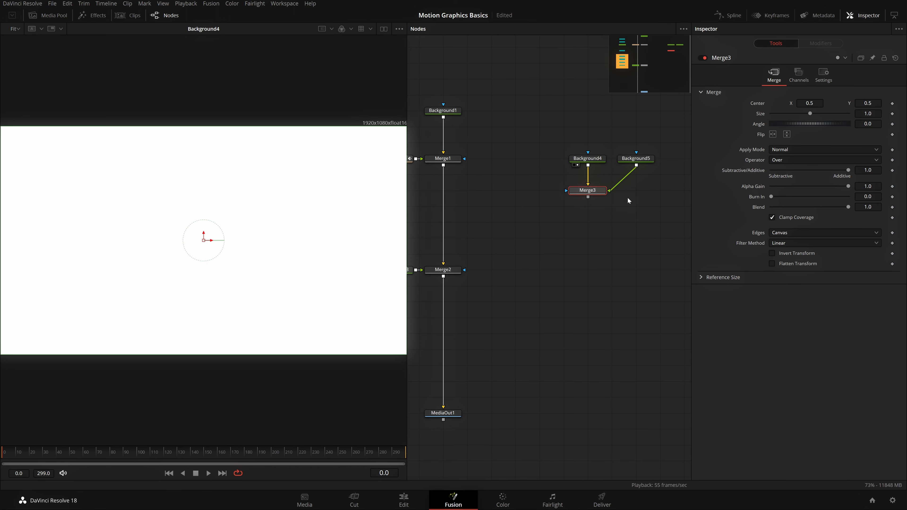
Step: Place Background5 to the left of the Merge3 node and show Merge3 in the viewer
{"action": "left_click_drag", "start_coordinate": [652, 159], "coordinate": [518, 190]}
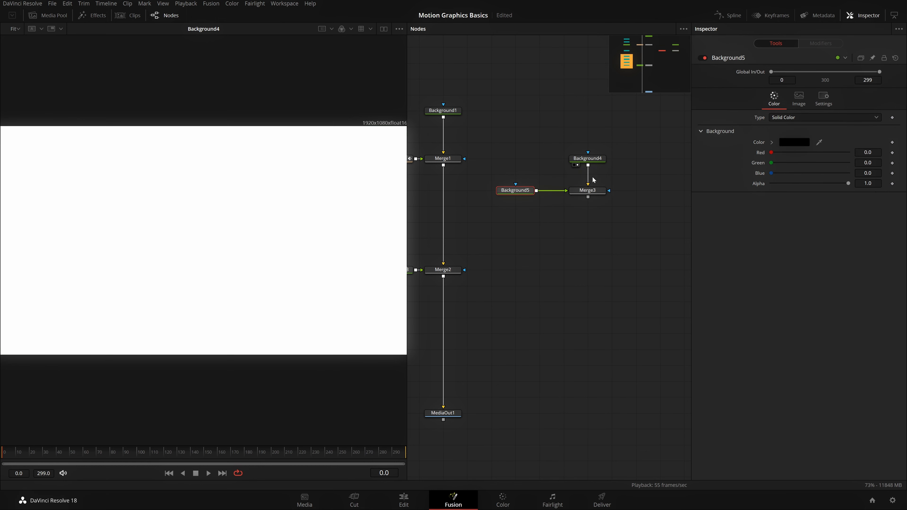
{"action": "left_click", "coordinate": [600, 182]}
{"action": "left_click", "coordinate": [575, 197]}
{"action": "left_click_drag", "start_coordinate": [519, 193], "coordinate": [522, 208]}
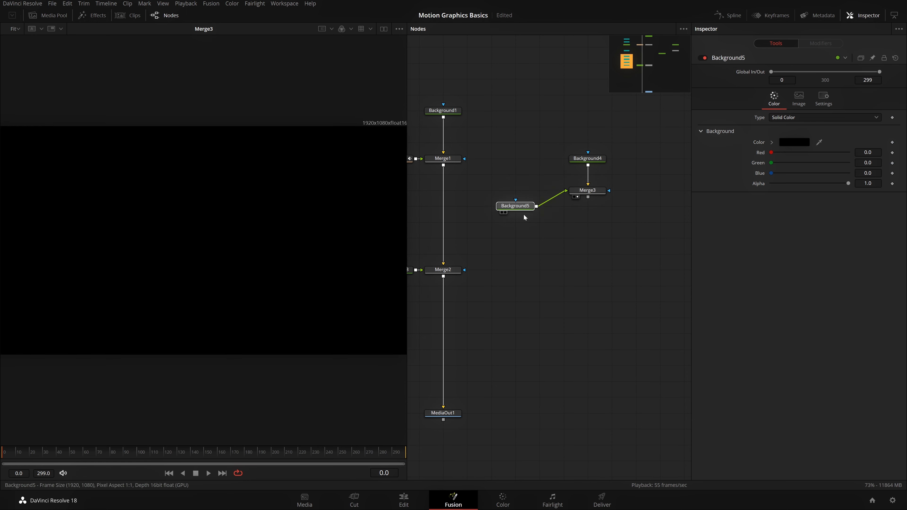
{"action": "left_click", "coordinate": [591, 159]}
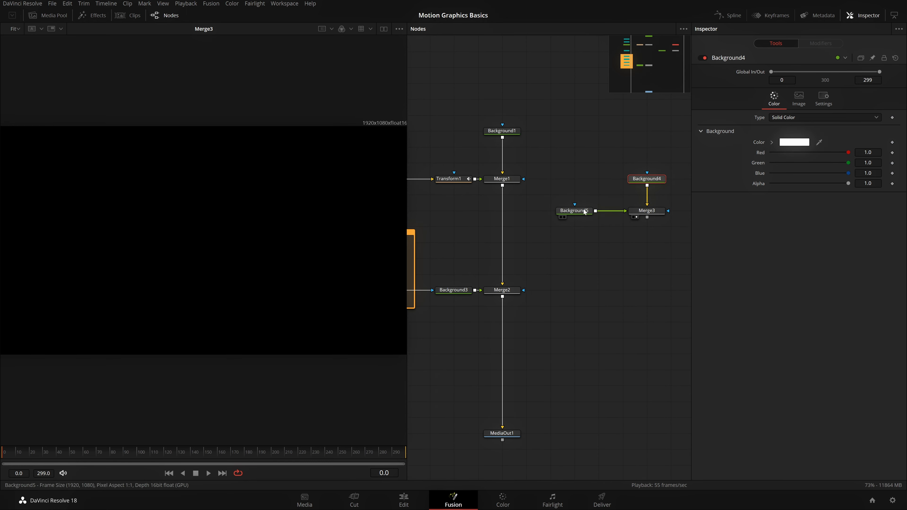
{"action": "left_click_drag", "start_coordinate": [575, 250], "coordinate": [517, 252]}
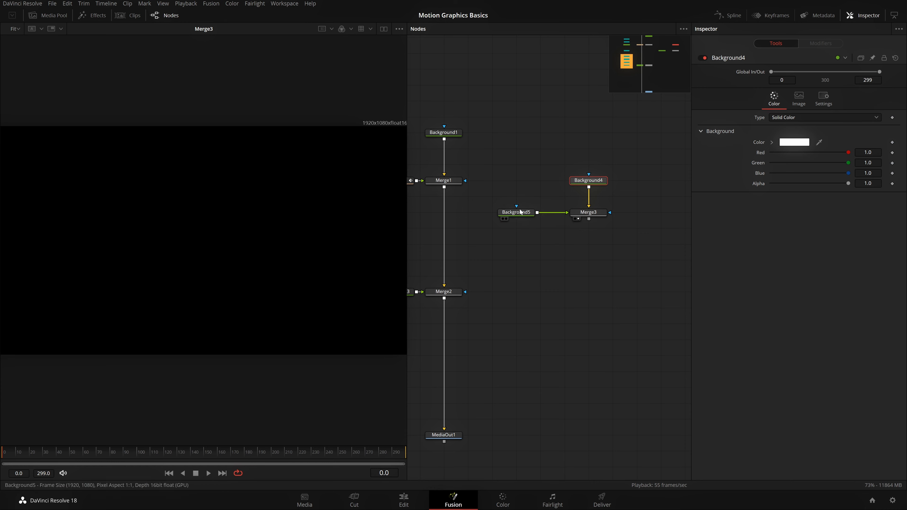
{"action": "left_click", "coordinate": [536, 245]}
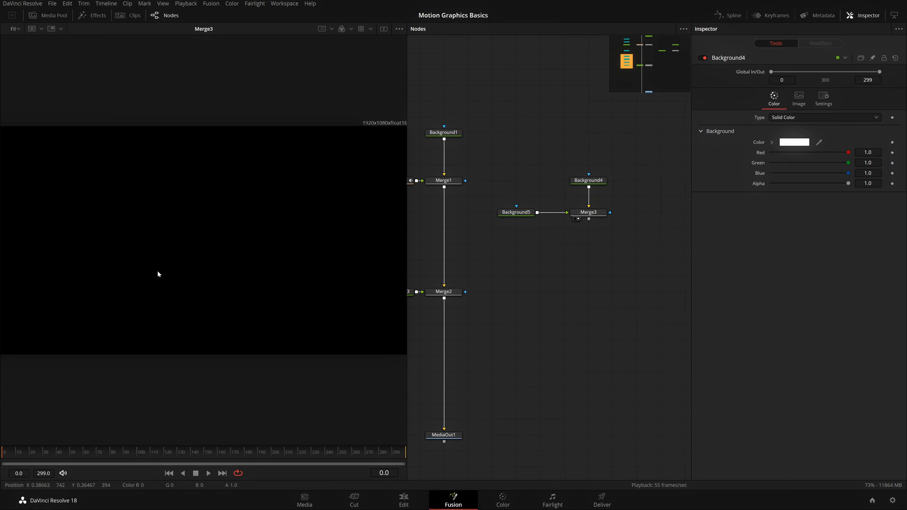
Step: Add an Ellipse (Elp) mask to the black Background5 node
{"action": "left_click", "coordinate": [527, 211]}
{"action": "key", "text": "shift+space"}
{"action": "type", "text": "bg"}
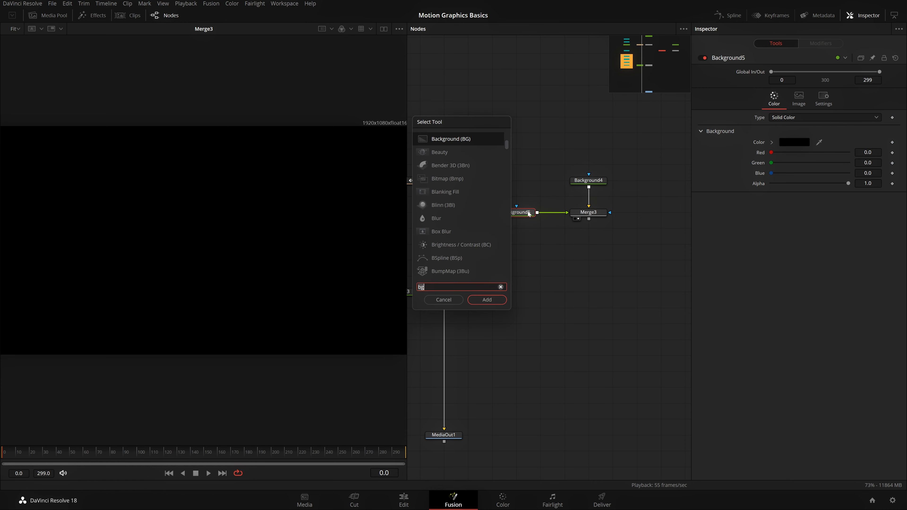
{"action": "key", "text": "BackSpace"}
{"action": "key", "text": "BackSpace"}
{"action": "type", "text": "elp"}
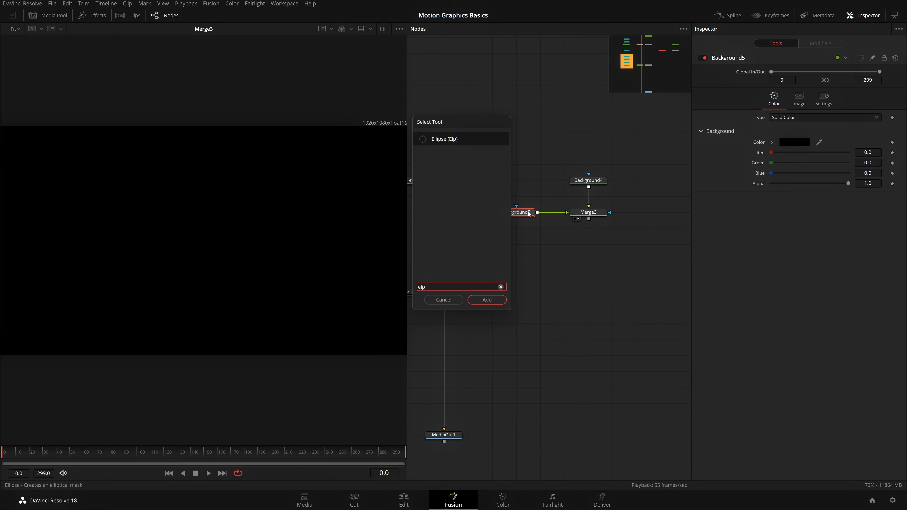
{"action": "key", "text": "Return"}
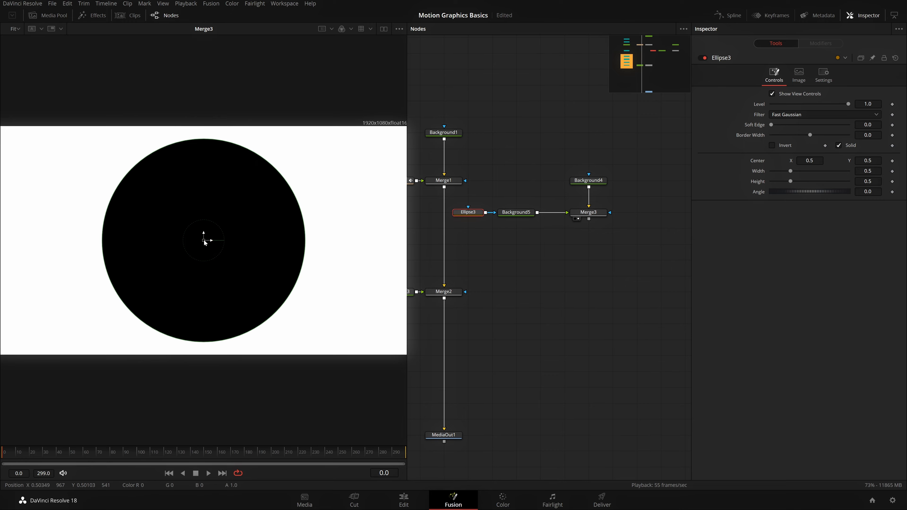
{"action": "left_click_drag", "start_coordinate": [203, 240], "coordinate": [222, 209]}
{"action": "key", "text": "ctrl+z"}
{"action": "key", "text": "ctrl+z"}
Step: Shrink the Ellipse3 mask to a small circle about 0.062 in width and height
{"action": "left_click_drag", "start_coordinate": [283, 307], "coordinate": [203, 253]}
{"action": "left_click_drag", "start_coordinate": [549, 252], "coordinate": [628, 263]}
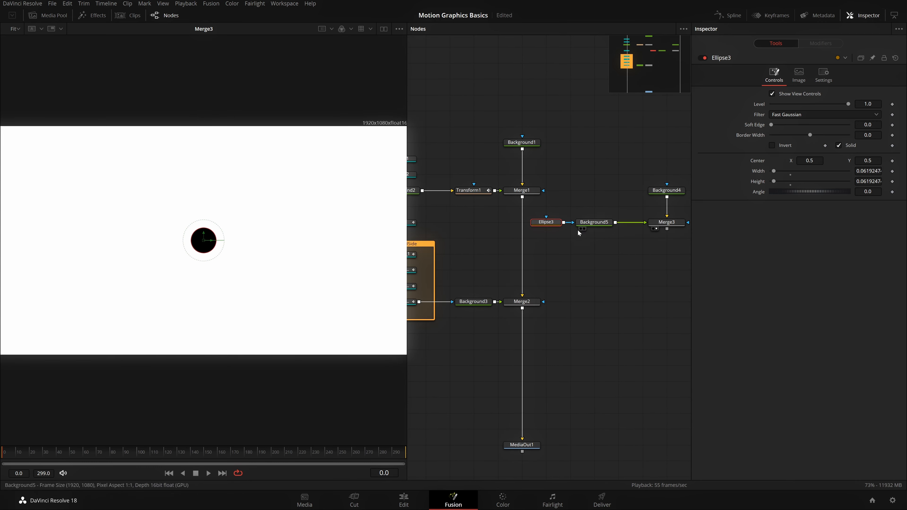
Step: Show the finished Background2 in the viewer and copy the Width value of its Ellipse1 mask
{"action": "left_click_drag", "start_coordinate": [577, 230], "coordinate": [603, 237]}
{"action": "left_click_drag", "start_coordinate": [428, 197], "coordinate": [343, 198]}
{"action": "left_click_drag", "start_coordinate": [578, 232], "coordinate": [622, 248]}
{"action": "left_click", "coordinate": [481, 179]}
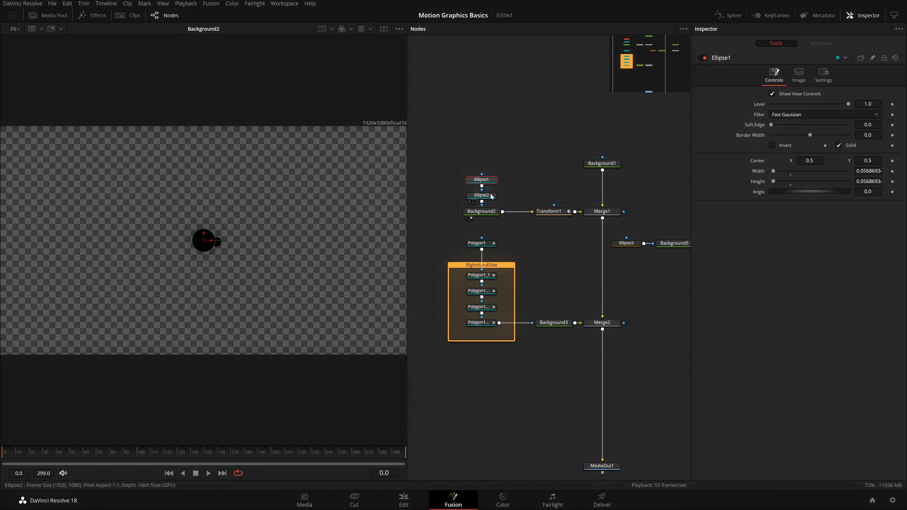
{"action": "left_click", "coordinate": [867, 171]}
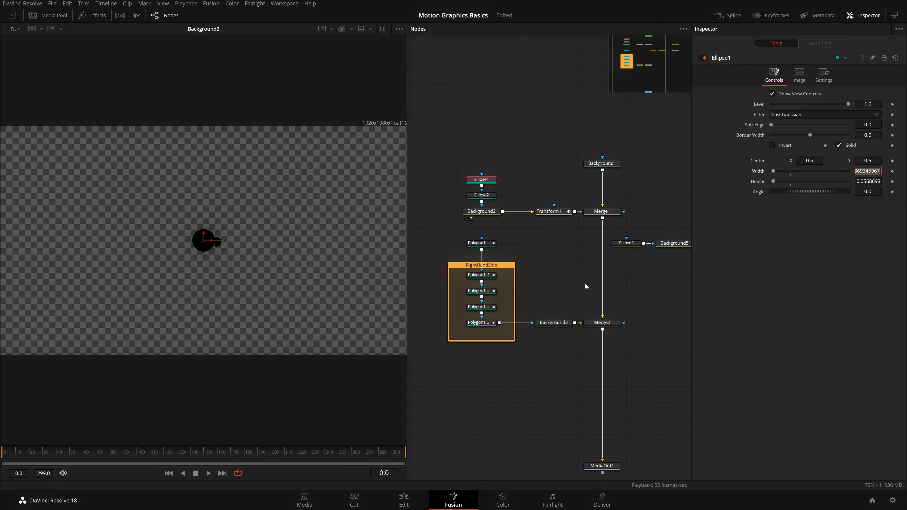
Step: Stack Ellipse3 above Background5 and move the new node group farther away from the finished tree
{"action": "left_click_drag", "start_coordinate": [657, 273], "coordinate": [554, 264]}
{"action": "left_click_drag", "start_coordinate": [525, 238], "coordinate": [573, 221]}
{"action": "left_click_drag", "start_coordinate": [610, 263], "coordinate": [540, 268]}
{"action": "left_click_drag", "start_coordinate": [470, 191], "coordinate": [608, 274]}
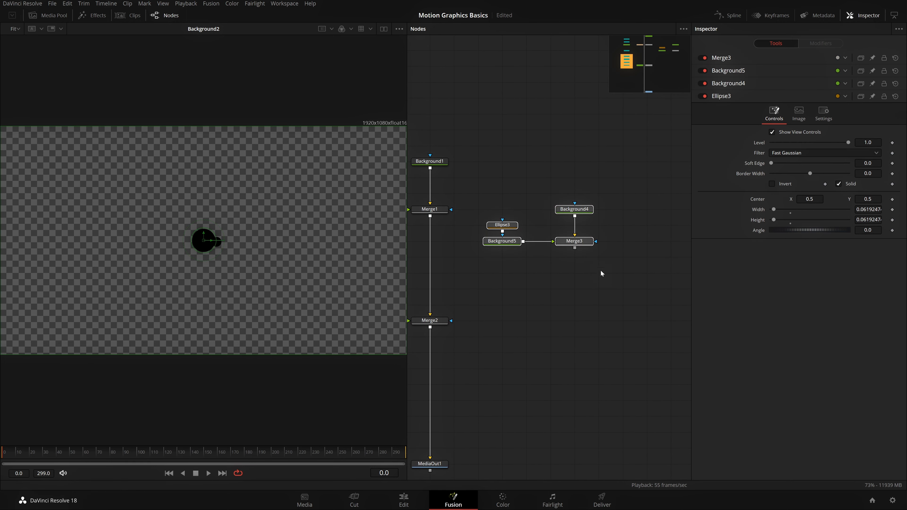
{"action": "left_click_drag", "start_coordinate": [588, 241], "coordinate": [655, 215]}
{"action": "left_click_drag", "start_coordinate": [546, 172], "coordinate": [558, 213]}
{"action": "left_click", "coordinate": [571, 187]}
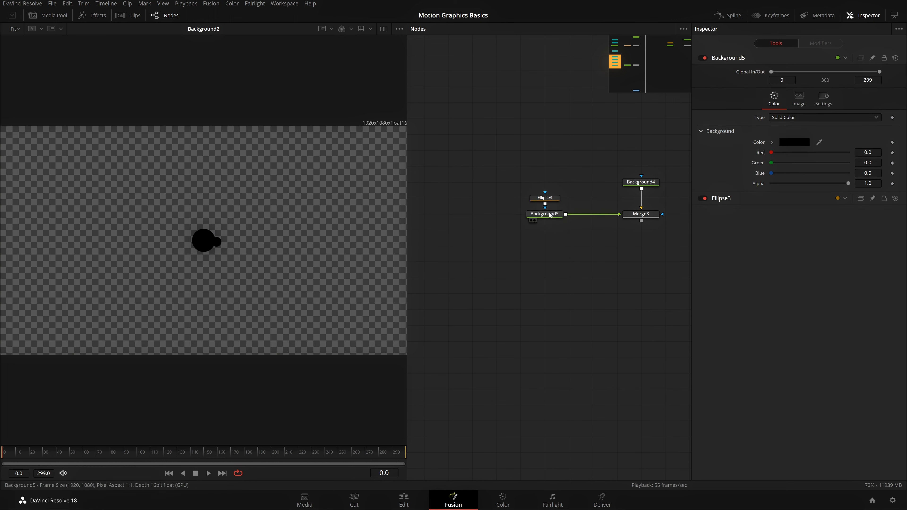
Step: Set both the Width and Height of the Ellipse3 mask to the copied value, about 0.0569
{"action": "left_click", "coordinate": [545, 197]}
{"action": "left_click", "coordinate": [868, 171]}
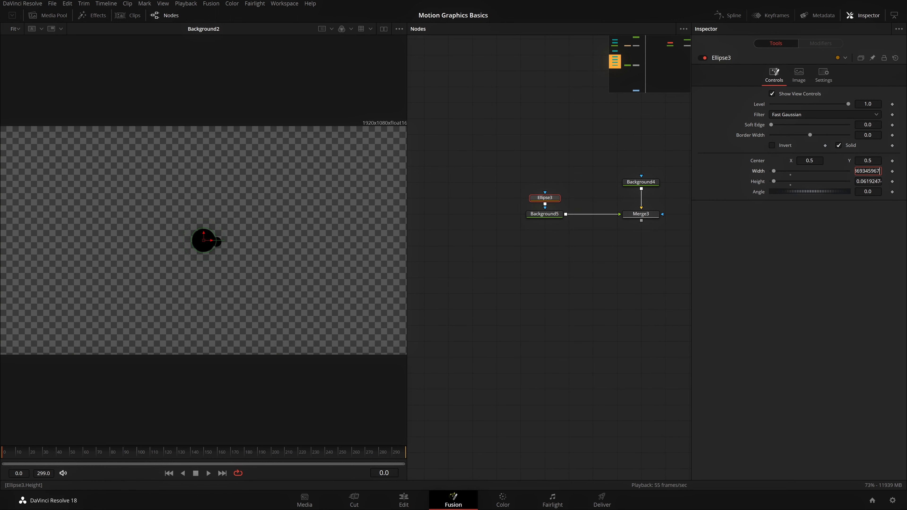
{"action": "double_click", "coordinate": [868, 181]}
{"action": "type", "text": "0.056869345967"}
{"action": "key", "text": "Return"}
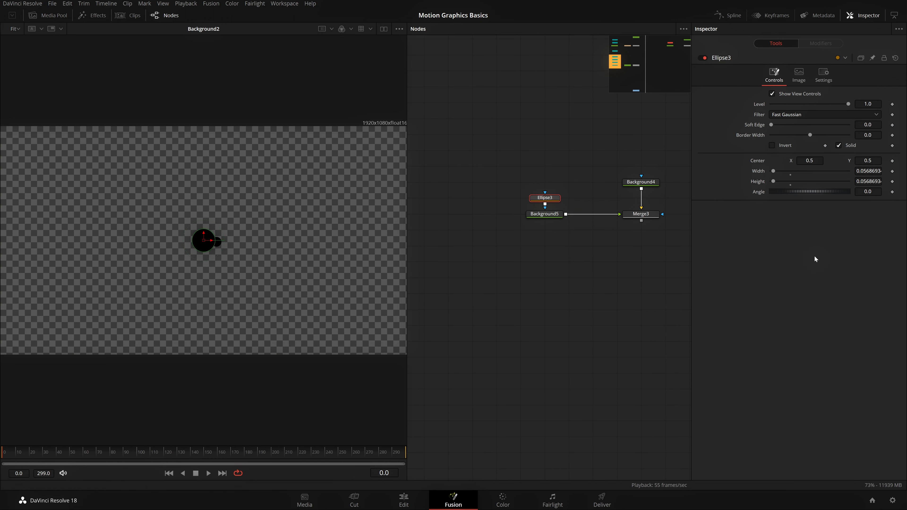
Step: Place Ellipse3 higher above Background5 and show Merge3 in the viewer
{"action": "left_click_drag", "start_coordinate": [544, 198], "coordinate": [544, 166]}
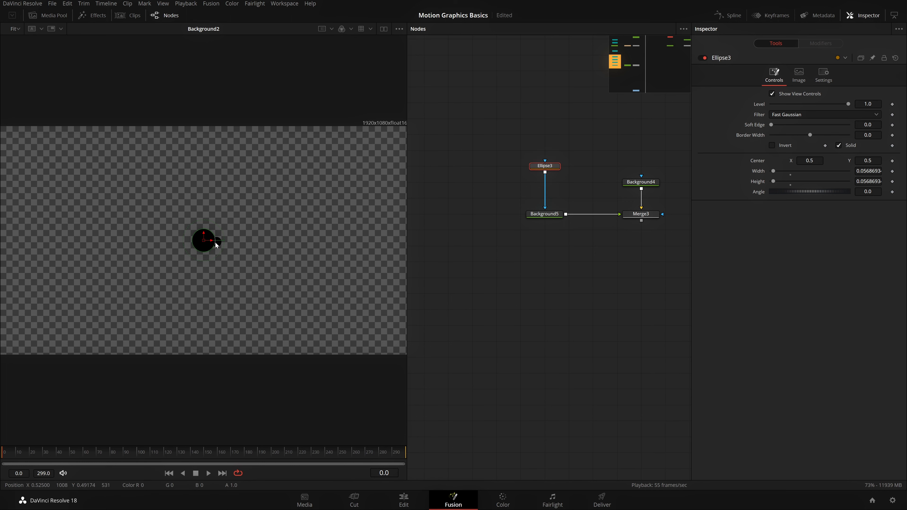
{"action": "left_click", "coordinate": [591, 257]}
{"action": "left_click_drag", "start_coordinate": [639, 215], "coordinate": [348, 196]}
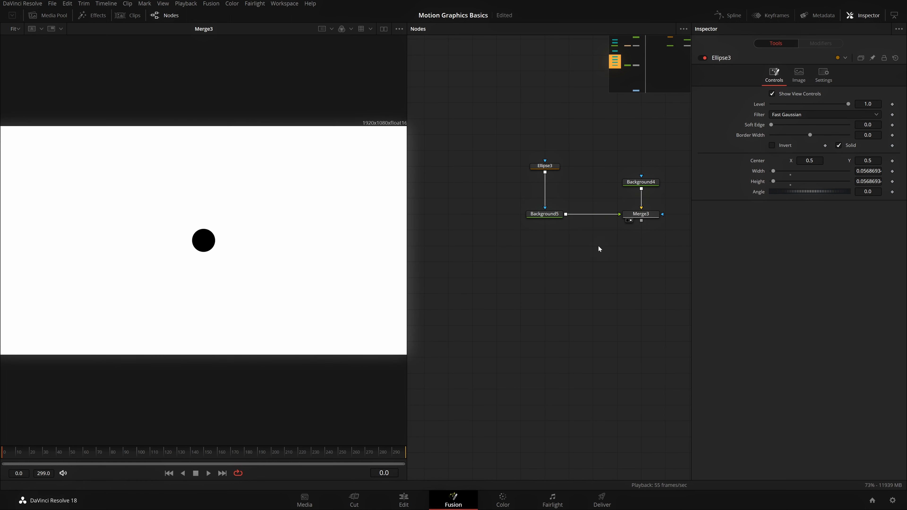
Step: Add a second Ellipse (Elp) mask between Ellipse3 and Background5 and shrink it to about 0.021 in width and height
{"action": "left_click_drag", "start_coordinate": [558, 170], "coordinate": [546, 134]}
{"action": "key", "text": "shift+space"}
{"action": "type", "text": "elp"}
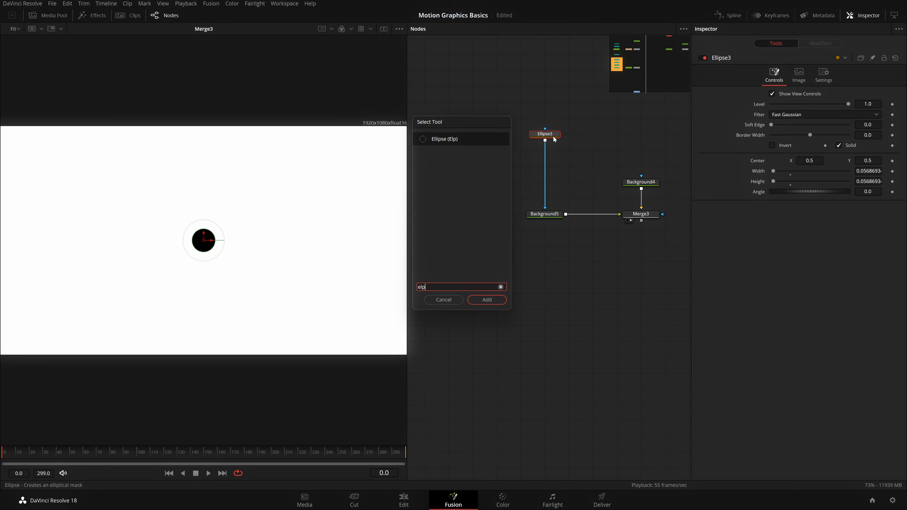
{"action": "key", "text": "Return"}
{"action": "left_click_drag", "start_coordinate": [308, 267], "coordinate": [205, 244]}
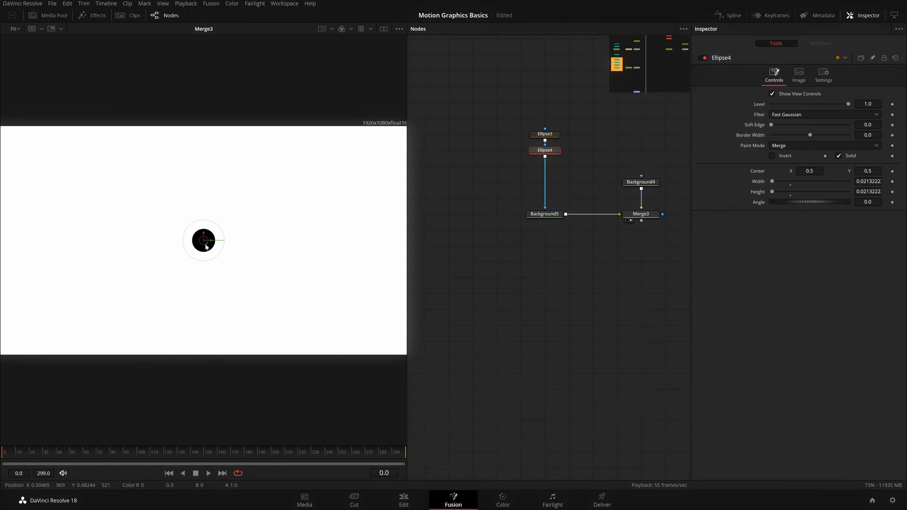
Step: Offset Ellipse4 to the circle's right edge at Center X about 0.53, enlarge it to about 0.03, and play the composition
{"action": "left_click", "coordinate": [555, 302]}
{"action": "left_click", "coordinate": [541, 151]}
{"action": "left_click_drag", "start_coordinate": [213, 241], "coordinate": [225, 251]}
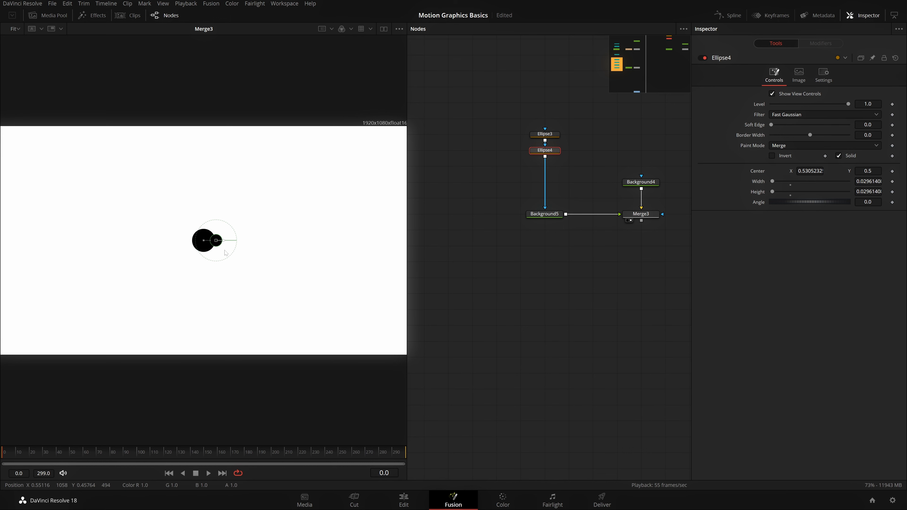
{"action": "left_click", "coordinate": [534, 288]}
{"action": "key", "text": "space"}
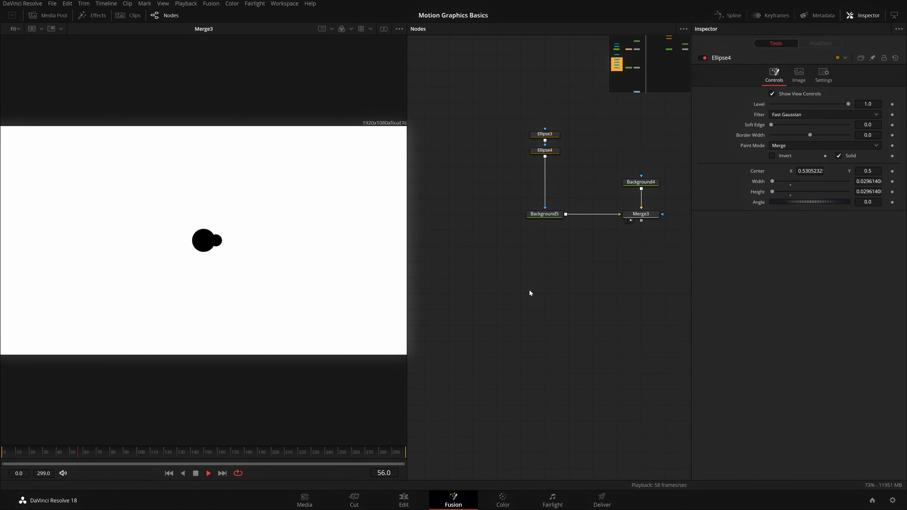
{"action": "left_click", "coordinate": [557, 135]}
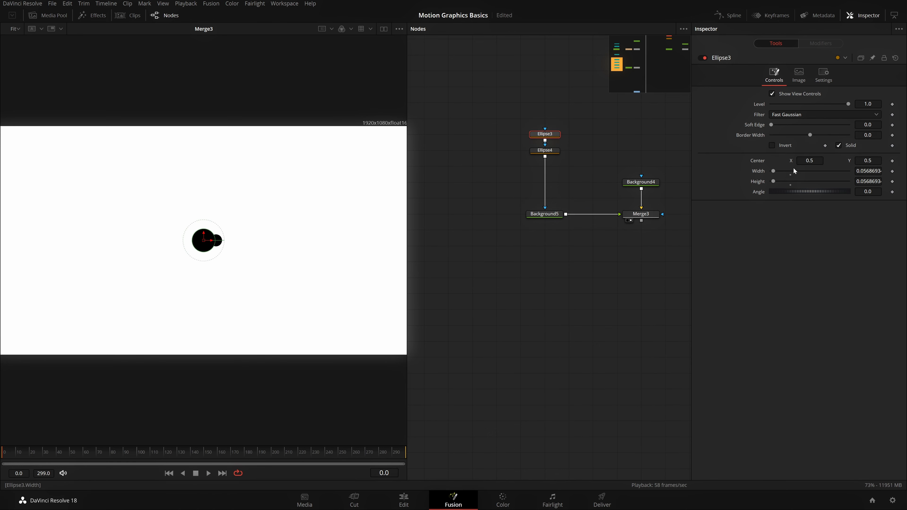
{"action": "key", "text": "ctrl+z"}
{"action": "key", "text": "ctrl+z"}
{"action": "key", "text": "ctrl+z"}
Step: Move Background4 and Merge3 farther from Background5 to make room for another node
{"action": "left_click", "coordinate": [553, 218]}
{"action": "left_click_drag", "start_coordinate": [630, 166], "coordinate": [638, 219]}
{"action": "mouse_move", "coordinate": [638, 218]}
{"action": "left_mouse_down"}
{"action": "mouse_move", "coordinate": [596, 220]}
{"action": "mouse_move", "coordinate": [621, 219]}
{"action": "left_mouse_up"}
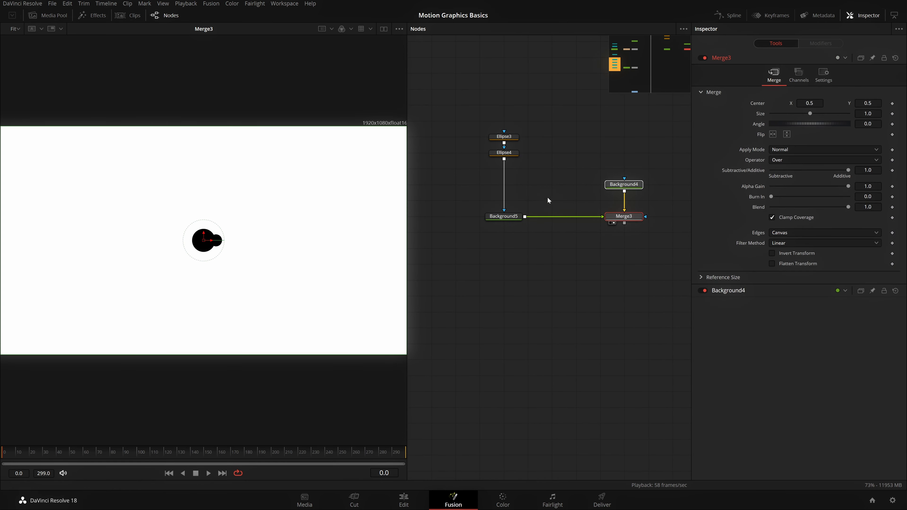
{"action": "left_click", "coordinate": [547, 197]}
Step: Insert a Transform (Xf) node between Background5 and Merge3
{"action": "left_click", "coordinate": [513, 216]}
{"action": "key", "text": "shift+space"}
{"action": "type", "text": "elp"}
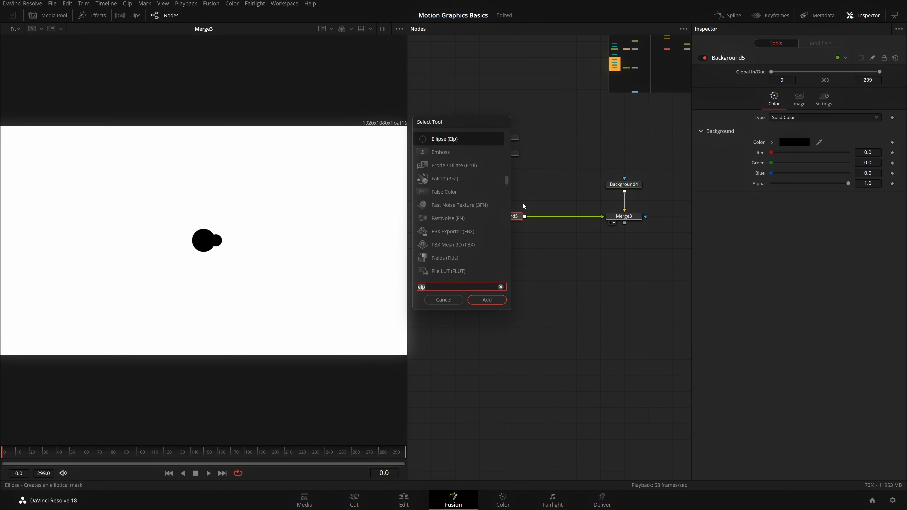
{"action": "type", "text": "xf"}
{"action": "key", "text": "Return"}
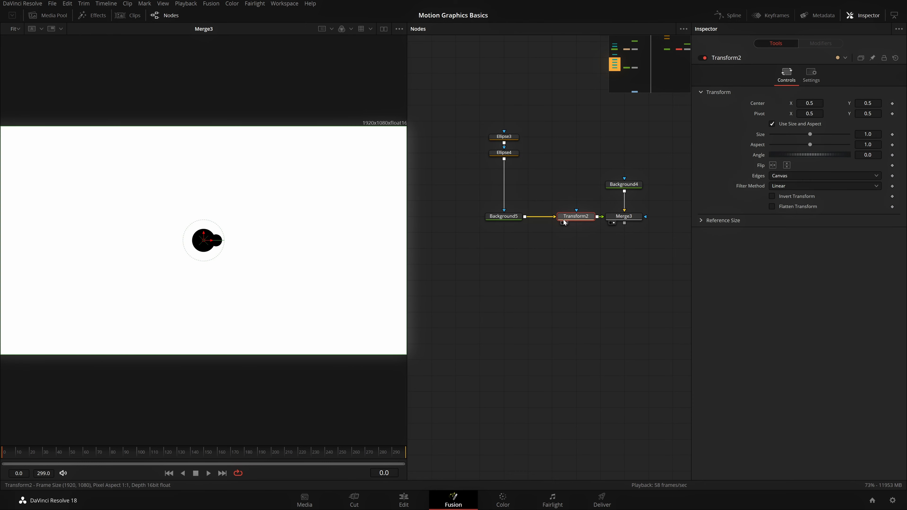
Step: Tighten the node spacing by moving Transform2, Merge3 and Background4 closer to Background5
{"action": "left_click_drag", "start_coordinate": [561, 248], "coordinate": [534, 251]}
{"action": "left_click_drag", "start_coordinate": [638, 168], "coordinate": [571, 239]}
{"action": "left_click_drag", "start_coordinate": [597, 219], "coordinate": [573, 219]}
{"action": "left_click", "coordinate": [525, 220]}
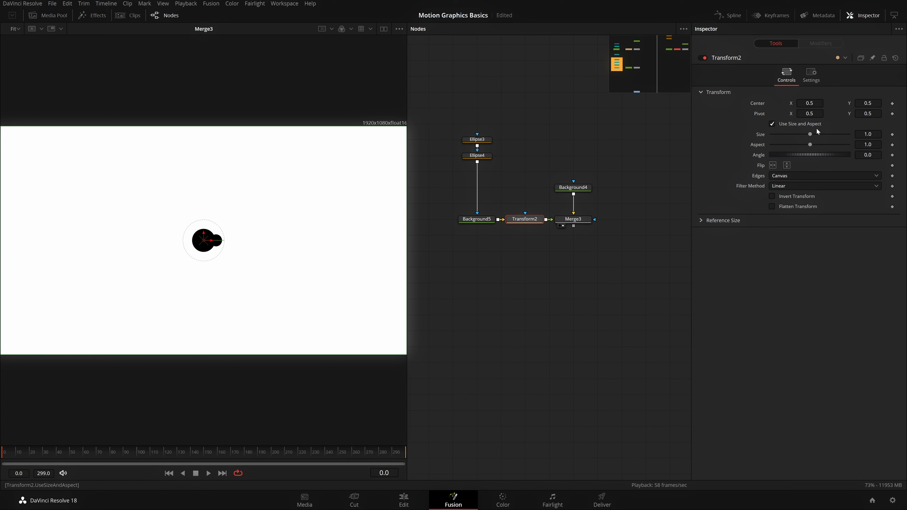
Step: Try Transform2's pivot off-centre at about X 0.528, Y 0.579, and reset it to X 0.5, Y 0.5
{"action": "left_click_drag", "start_coordinate": [204, 240], "coordinate": [215, 222]}
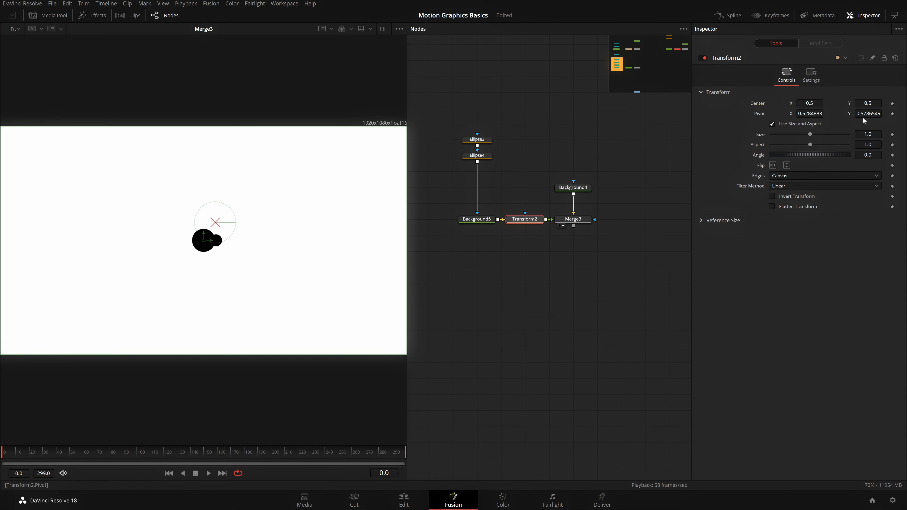
{"action": "left_click_drag", "start_coordinate": [821, 114], "coordinate": [690, 148]}
{"action": "type", "text": ".5"}
{"action": "key", "text": "Tab"}
{"action": "type", "text": ".5"}
{"action": "key", "text": "Tab"}
{"action": "left_click", "coordinate": [704, 248]}
Step: Test Transform2's rotation and place its pivot slightly above the circle's centre, at about X 0.507, Y 0.536
{"action": "mouse_move", "coordinate": [868, 155]}
{"action": "left_mouse_down"}
{"action": "mouse_move", "coordinate": [876, 155]}
{"action": "mouse_move", "coordinate": [838, 155]}
{"action": "mouse_move", "coordinate": [870, 155]}
{"action": "left_mouse_up"}
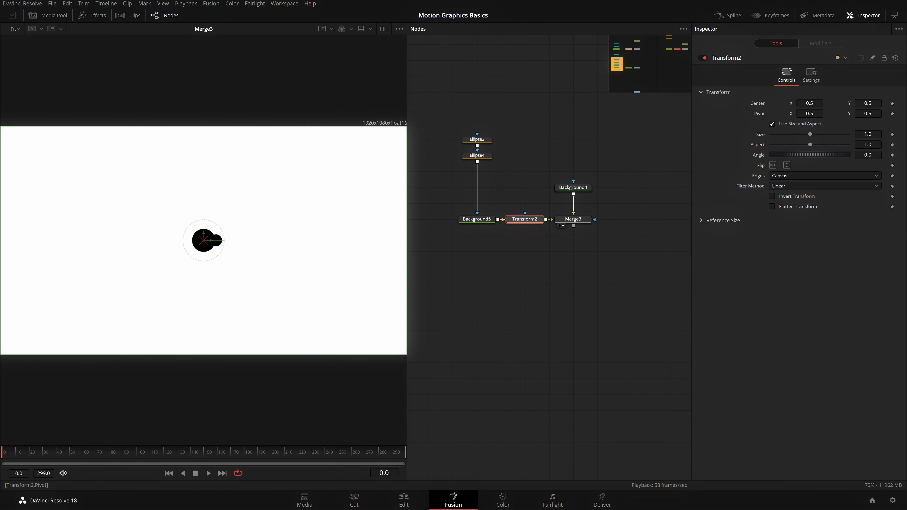
{"action": "left_click_drag", "start_coordinate": [868, 114], "coordinate": [894, 114]}
{"action": "mouse_move", "coordinate": [868, 154]}
{"action": "left_mouse_down"}
{"action": "mouse_move", "coordinate": [885, 155]}
{"action": "mouse_move", "coordinate": [871, 155]}
{"action": "left_mouse_up"}
{"action": "key", "text": "ctrl+z"}
{"action": "left_click_drag", "start_coordinate": [868, 113], "coordinate": [813, 114]}
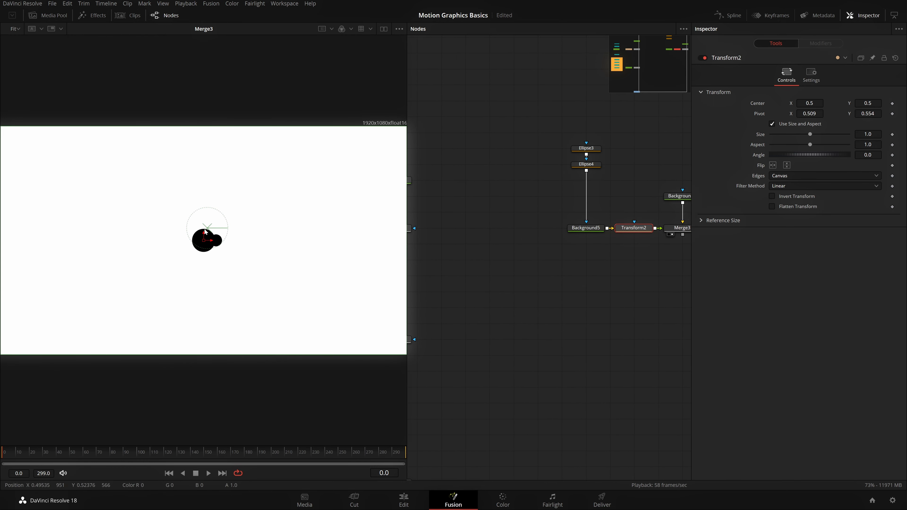
{"action": "left_click_drag", "start_coordinate": [206, 229], "coordinate": [206, 233]}
{"action": "left_click_drag", "start_coordinate": [599, 323], "coordinate": [524, 325]}
{"action": "left_click", "coordinate": [524, 326]}
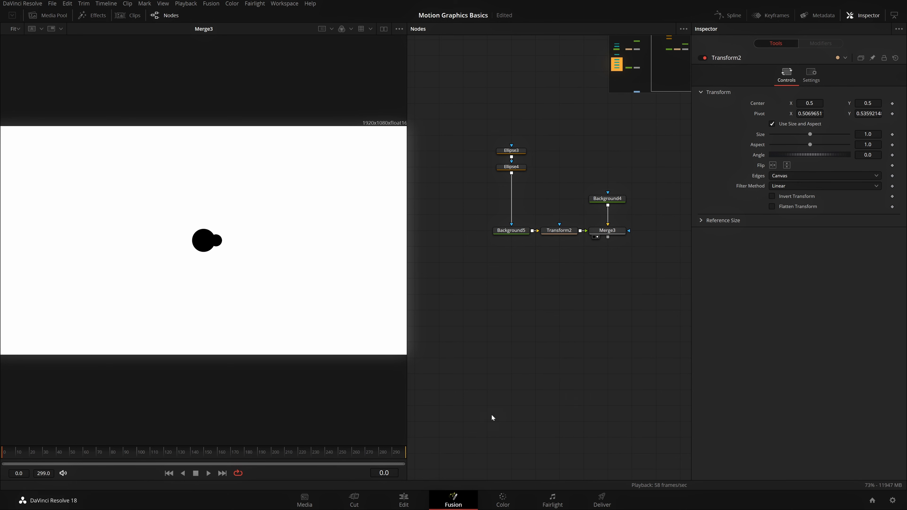
Step: Examine the finished RightHandSide polygon masks and the keyframed settings of Transform1
{"action": "left_click_drag", "start_coordinate": [491, 416], "coordinate": [722, 366]}
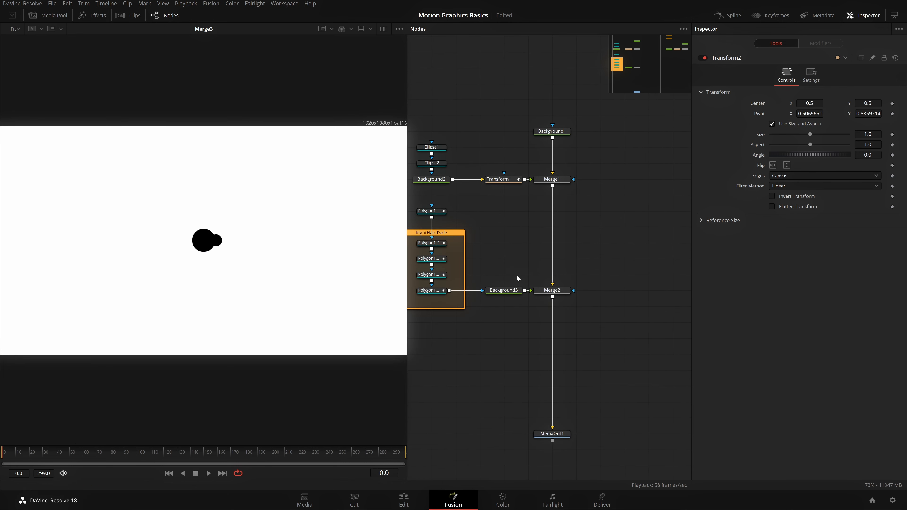
{"action": "left_click_drag", "start_coordinate": [517, 276], "coordinate": [585, 282]}
{"action": "left_click", "coordinate": [497, 248]}
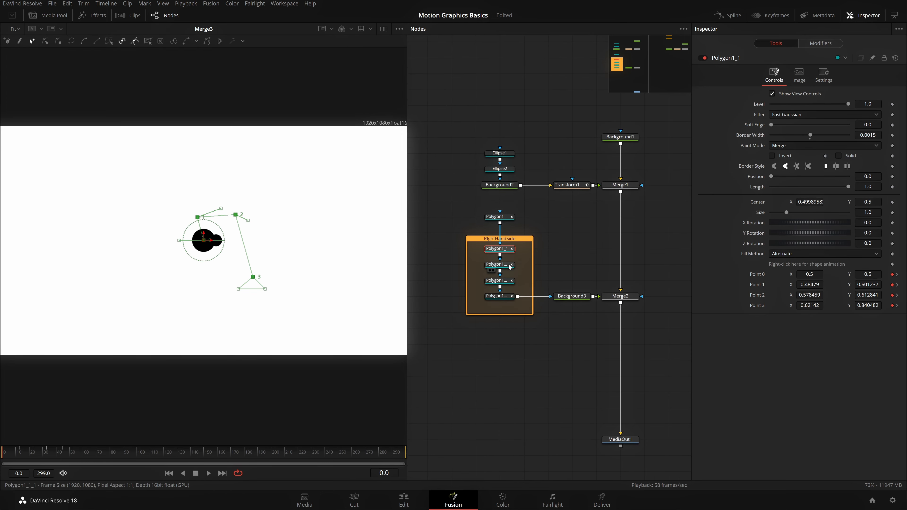
{"action": "left_click", "coordinate": [509, 265]}
{"action": "left_click", "coordinate": [505, 299]}
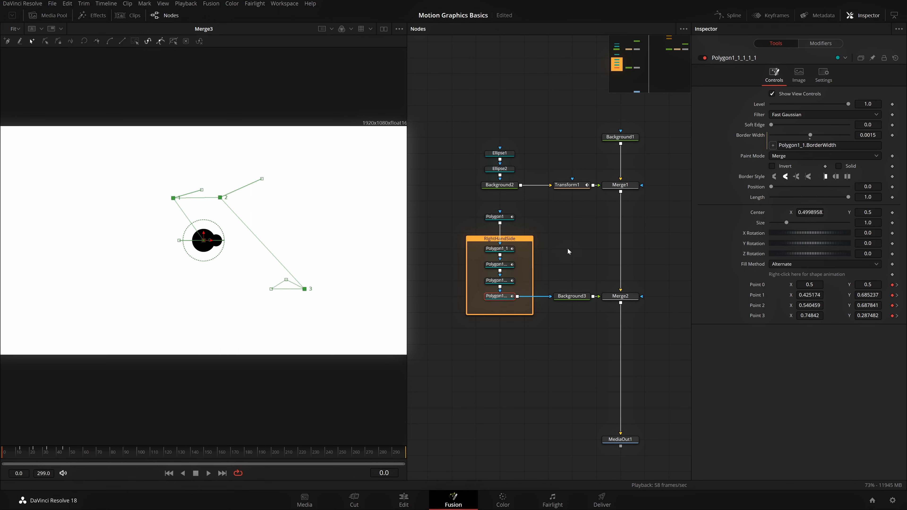
{"action": "left_click_drag", "start_coordinate": [581, 249], "coordinate": [565, 252]}
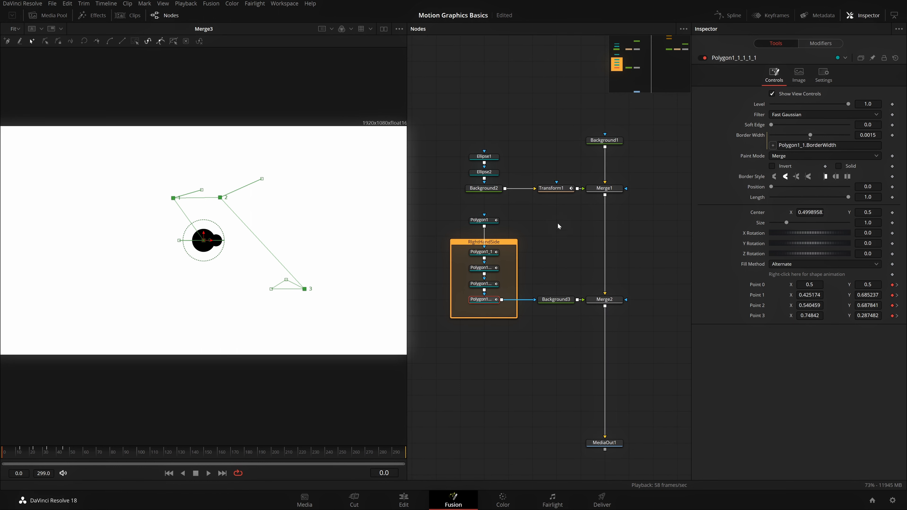
{"action": "left_click", "coordinate": [563, 192]}
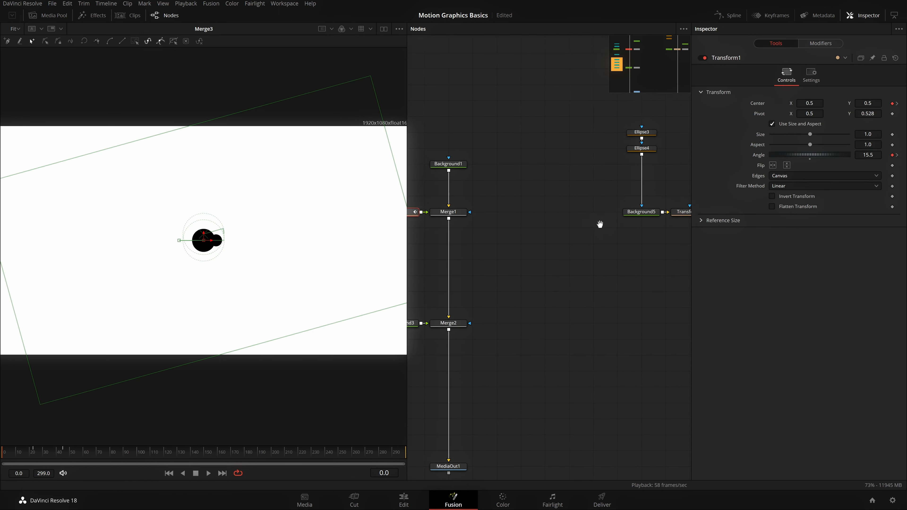
Step: Open the Spline editor for the Transform2 node and check its Show Only Selected Tool option
{"action": "left_click", "coordinate": [518, 288]}
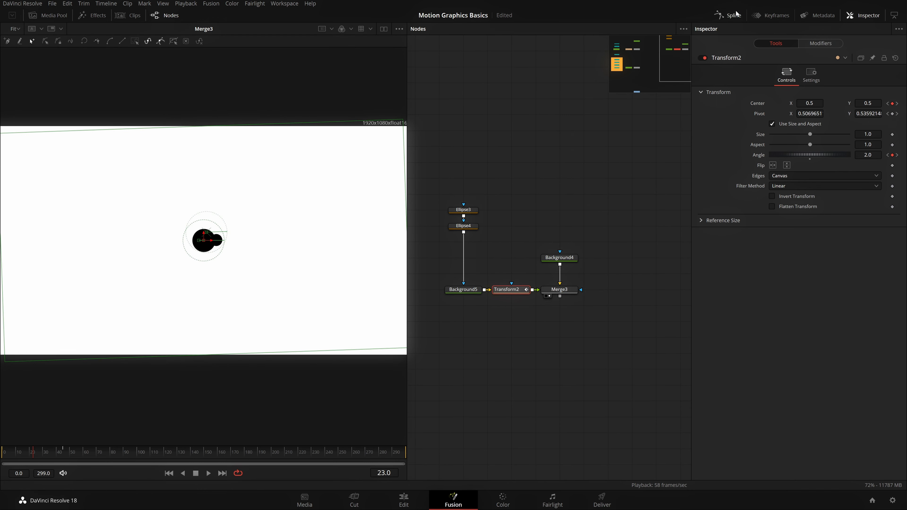
{"action": "left_click", "coordinate": [729, 15]}
{"action": "left_click", "coordinate": [684, 285]}
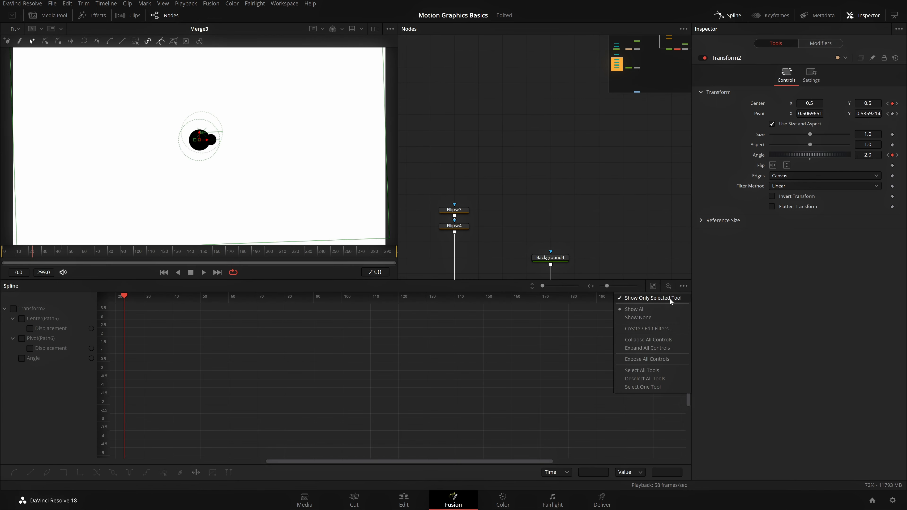
{"action": "left_click", "coordinate": [508, 258]}
{"action": "left_click_drag", "start_coordinate": [515, 266], "coordinate": [528, 227]}
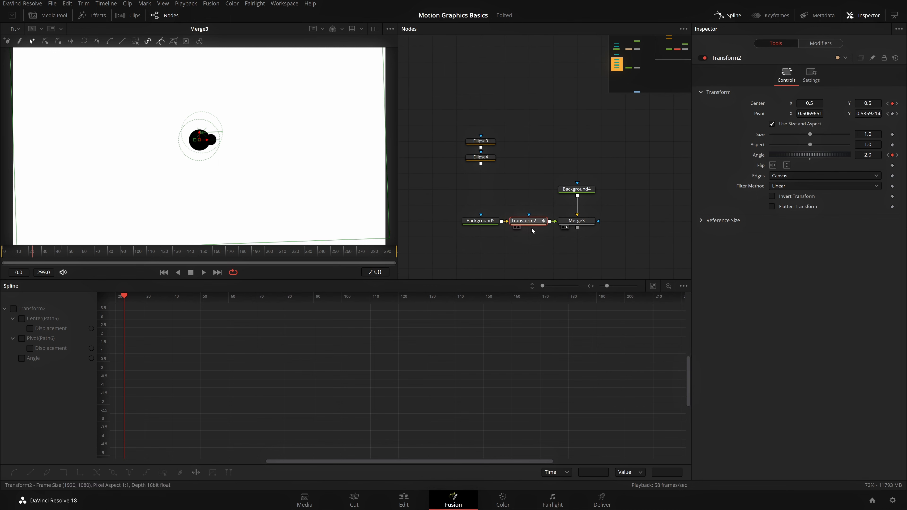
Step: Display all of Transform2's animation curves in the Spline editor and fit them to the graph
{"action": "left_click", "coordinate": [13, 308]}
{"action": "left_click", "coordinate": [653, 286]}
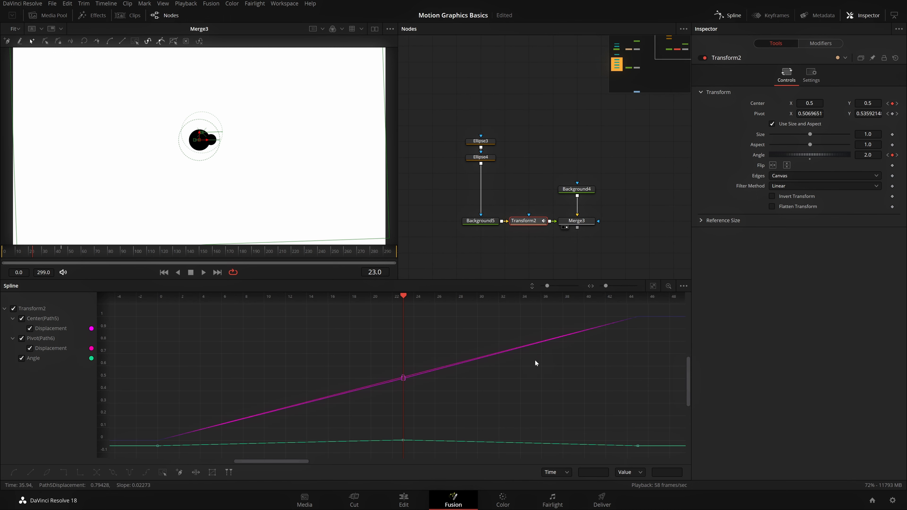
{"action": "scroll", "coordinate": [529, 368], "scroll_direction": "down", "scroll_amount": 2}
{"action": "left_click_drag", "start_coordinate": [531, 368], "coordinate": [421, 373]}
Step: Smooth all of Transform2's keyframes and set their Ease In to 66.0 and Ease Out to 41.0
{"action": "key", "text": "ctrl+a"}
{"action": "key", "text": "shift+s"}
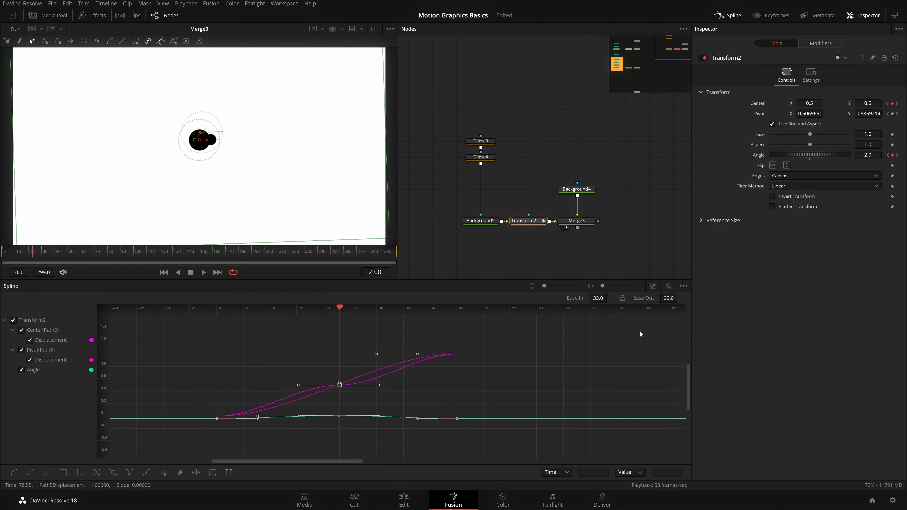
{"action": "key", "text": "t"}
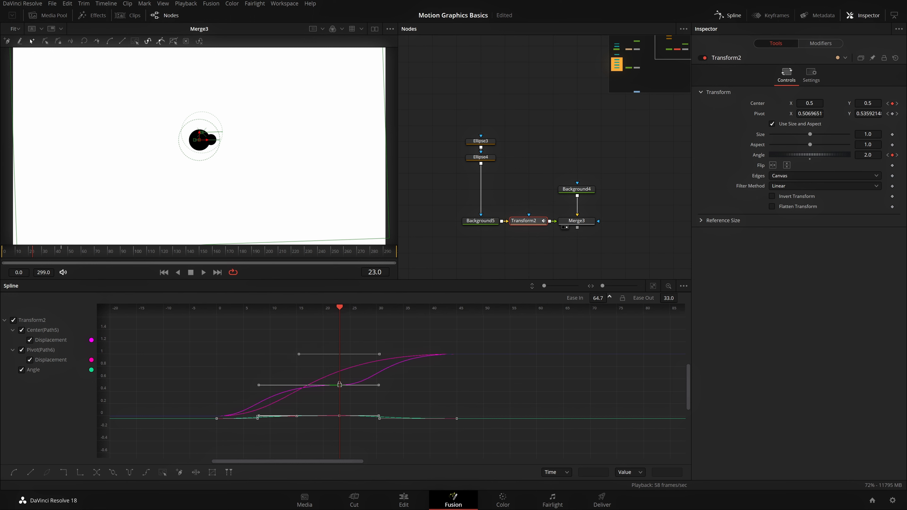
{"action": "left_click_drag", "start_coordinate": [669, 298], "coordinate": [680, 296]}
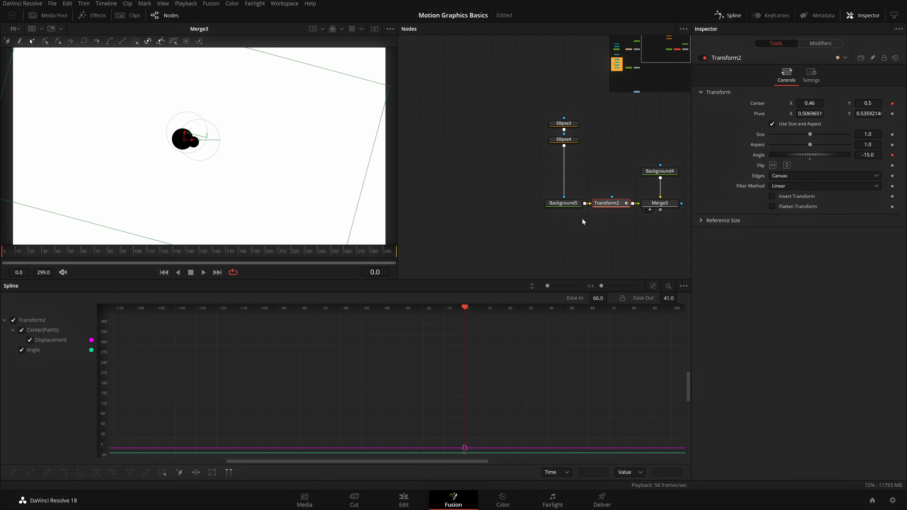
Step: Set Transform2's Center X to 0.5 and its Angle to 0 at frame 0
{"action": "left_click", "coordinate": [810, 103]}
{"action": "type", "text": "0.5"}
{"action": "key", "text": "Return"}
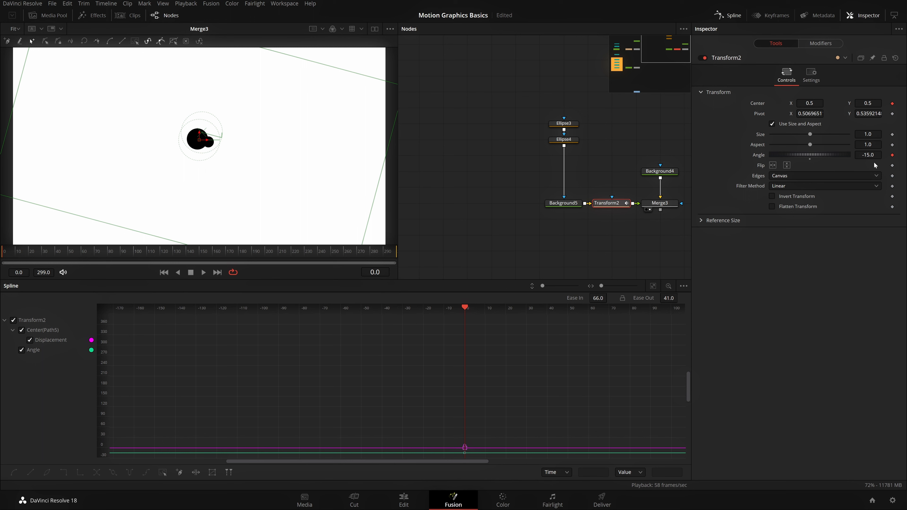
{"action": "left_click", "coordinate": [868, 154]}
{"action": "type", "text": "0"}
{"action": "key", "text": "Return"}
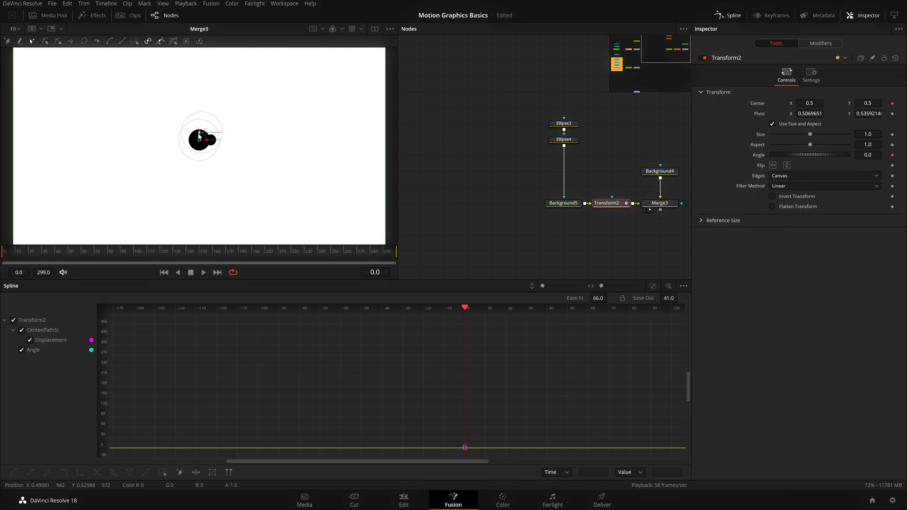
Step: Examine Transform1's spline curves and its Center keyframes at frames 23 and 45, and show Merge1 in the viewer
{"action": "left_click_drag", "start_coordinate": [201, 142], "coordinate": [235, 148]}
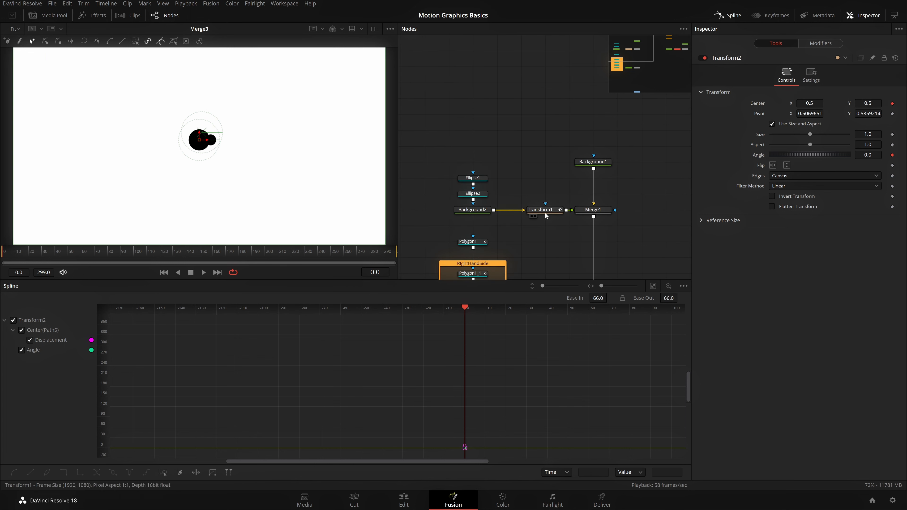
{"action": "left_click", "coordinate": [545, 212]}
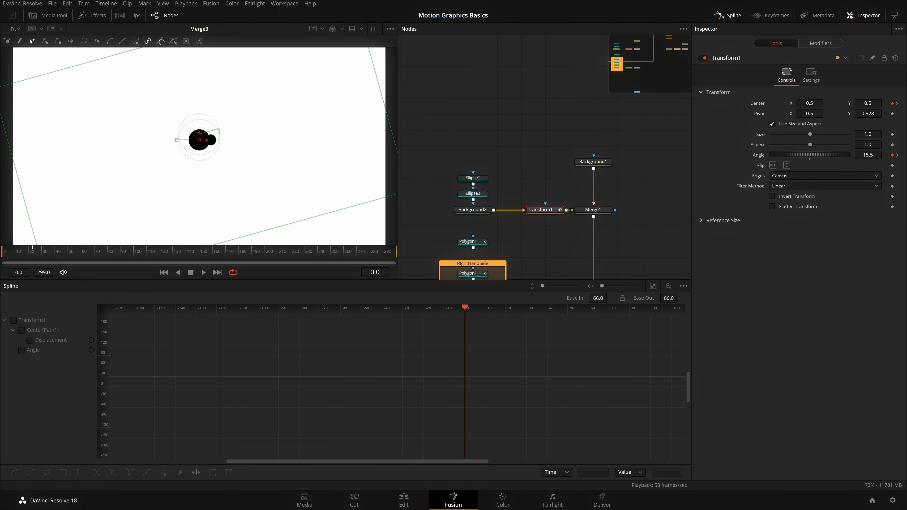
{"action": "left_click", "coordinate": [13, 320]}
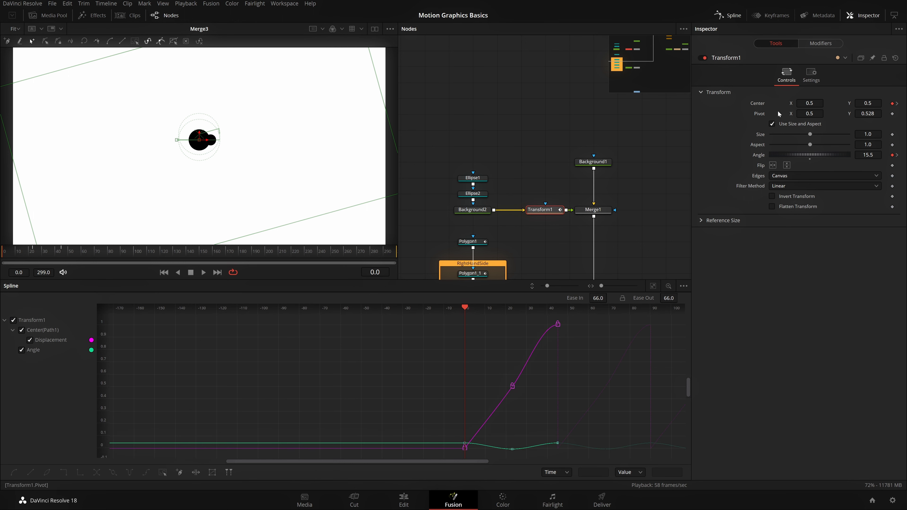
{"action": "left_click", "coordinate": [898, 104]}
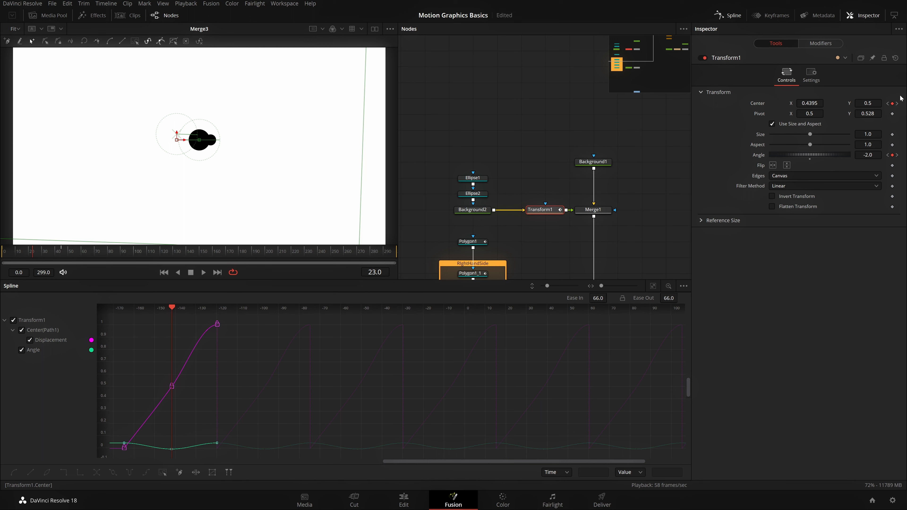
{"action": "left_click", "coordinate": [898, 103]}
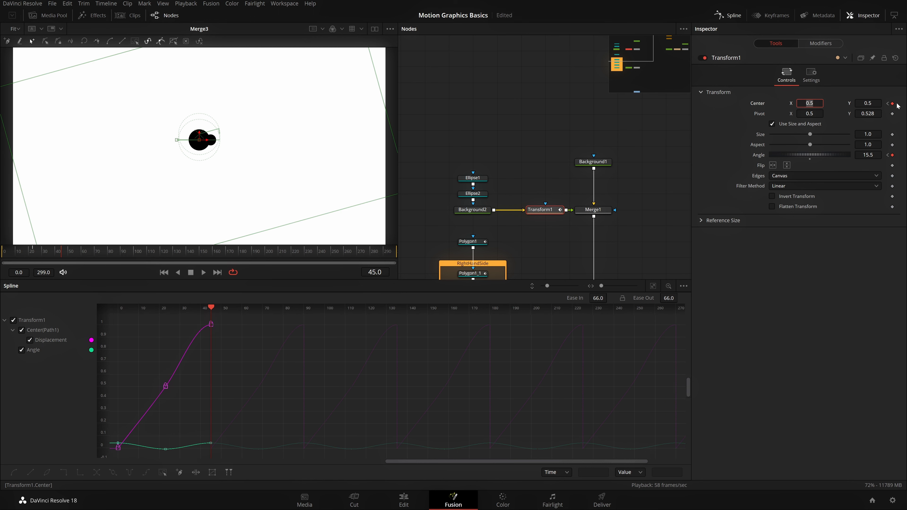
{"action": "left_click", "coordinate": [583, 216]}
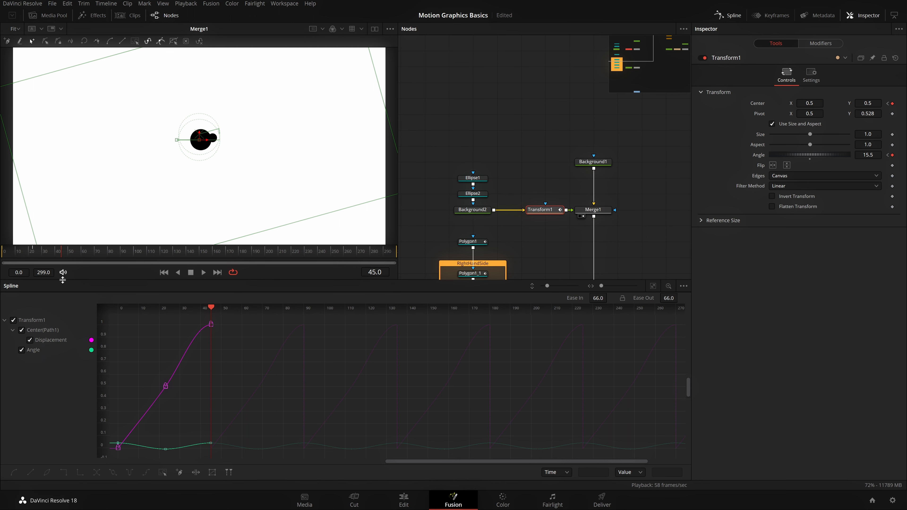
Step: Add Center and Angle keyframes to the Transform2 node at frame 45
{"action": "left_click", "coordinate": [163, 273]}
{"action": "mouse_move", "coordinate": [4, 253]}
{"action": "left_mouse_down"}
{"action": "mouse_move", "coordinate": [61, 254]}
{"action": "mouse_move", "coordinate": [2, 254]}
{"action": "left_mouse_up"}
{"action": "left_click_drag", "start_coordinate": [572, 164], "coordinate": [368, 136]}
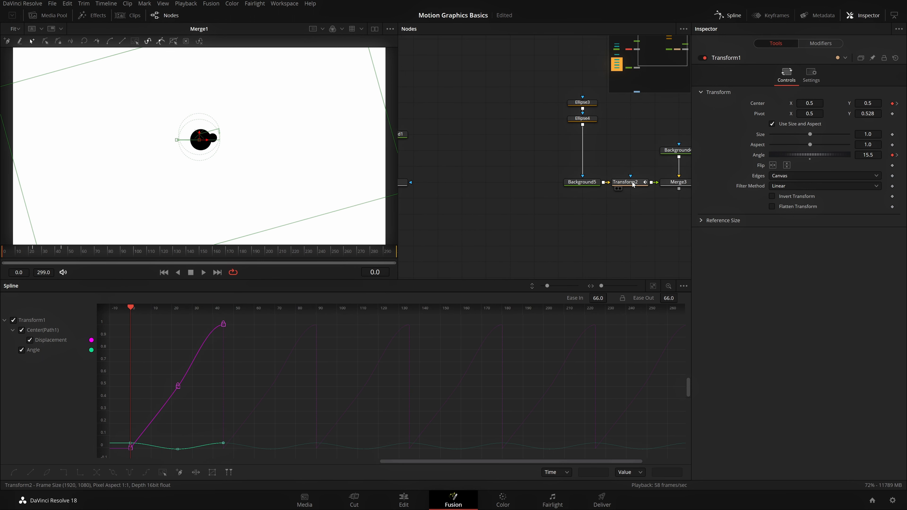
{"action": "left_click", "coordinate": [633, 183]}
{"action": "left_click_drag", "start_coordinate": [48, 251], "coordinate": [62, 255]}
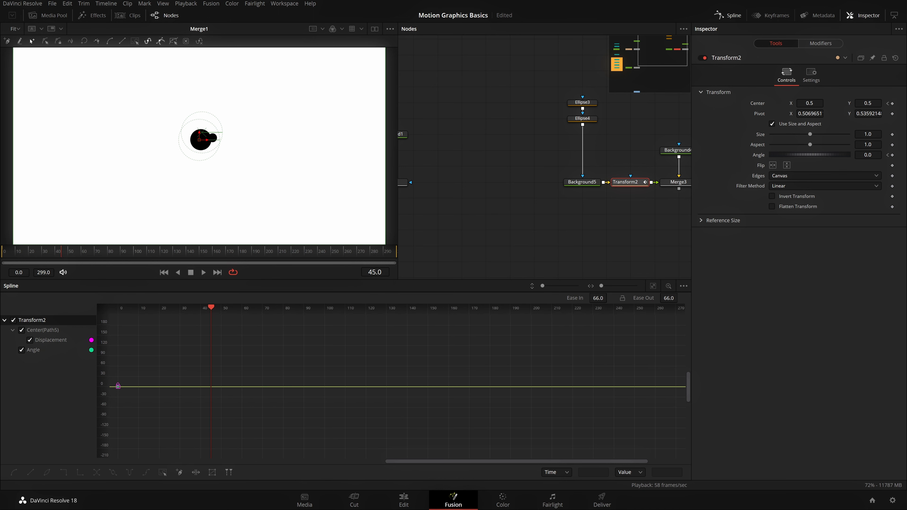
{"action": "left_click", "coordinate": [892, 104]}
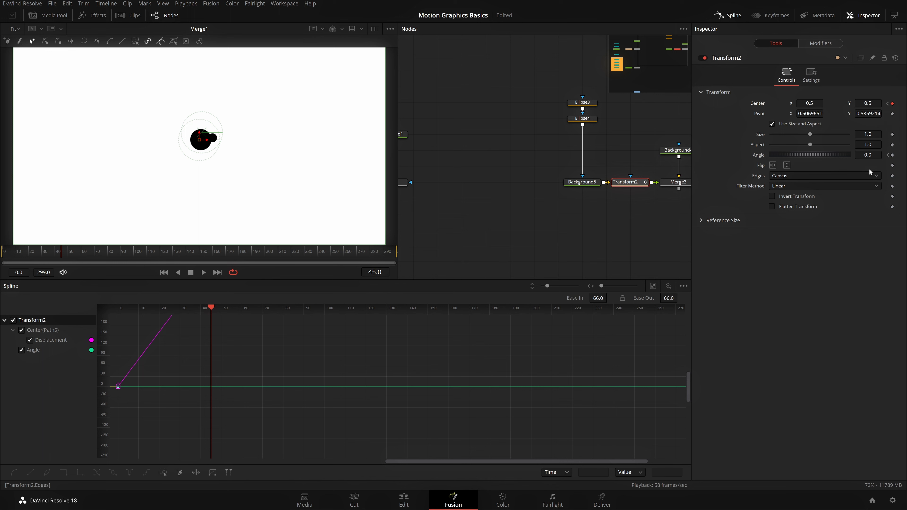
{"action": "left_click", "coordinate": [893, 156]}
{"action": "left_click", "coordinate": [888, 155]}
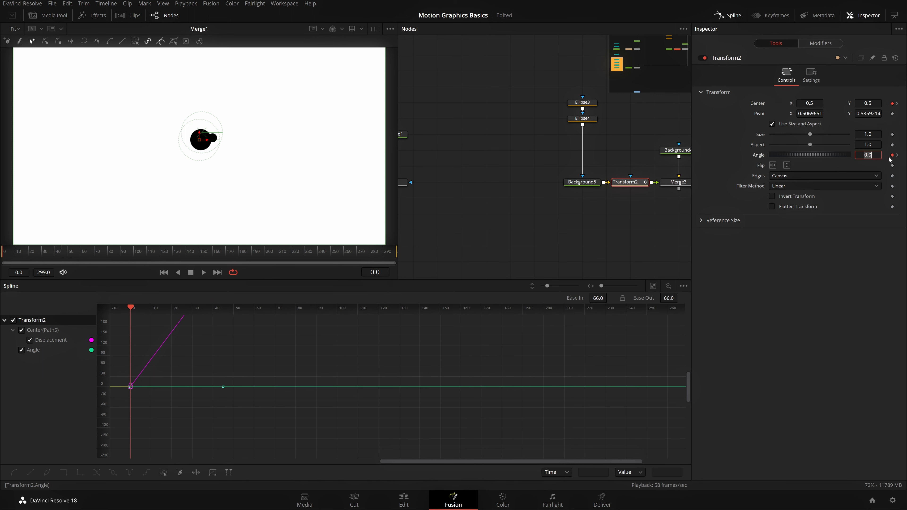
Step: Check the Angle values of Transform1's keyframes from frame 0 to frame 45
{"action": "left_click", "coordinate": [820, 294]}
{"action": "left_click_drag", "start_coordinate": [462, 173], "coordinate": [555, 174]}
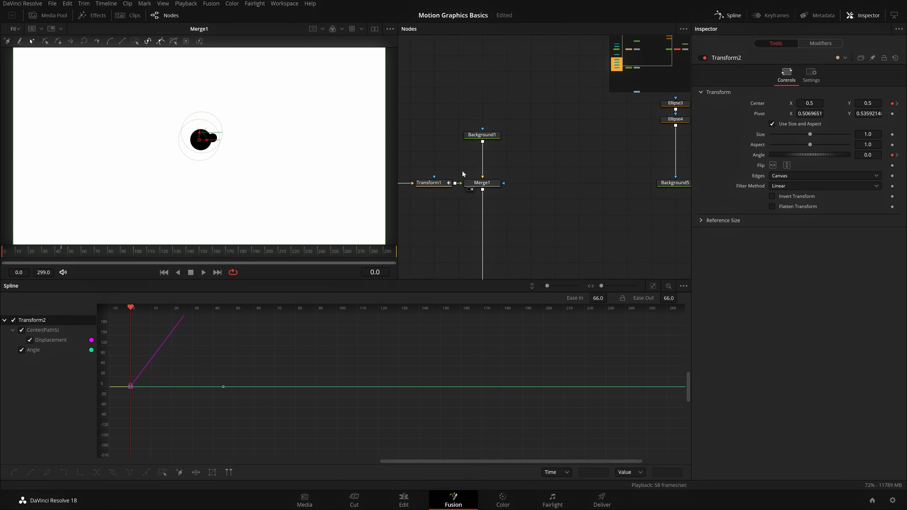
{"action": "left_click", "coordinate": [429, 183]}
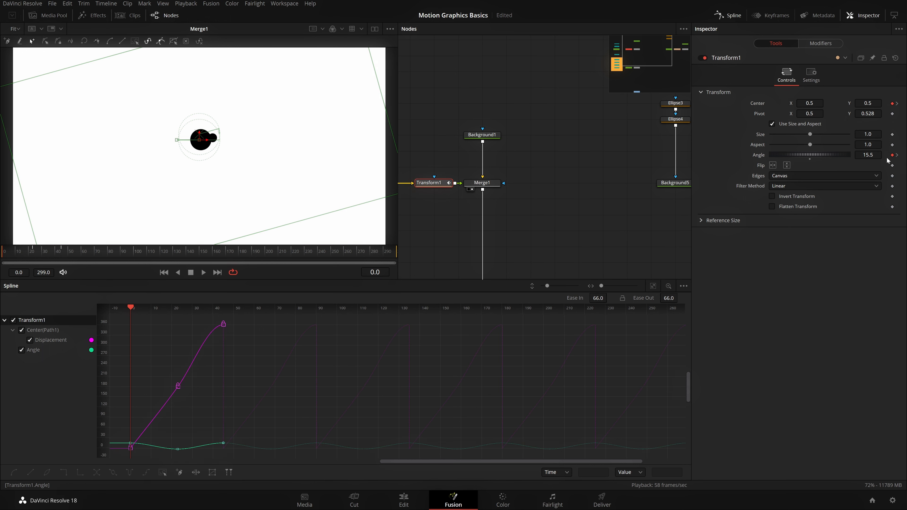
{"action": "left_click_drag", "start_coordinate": [547, 186], "coordinate": [516, 196]}
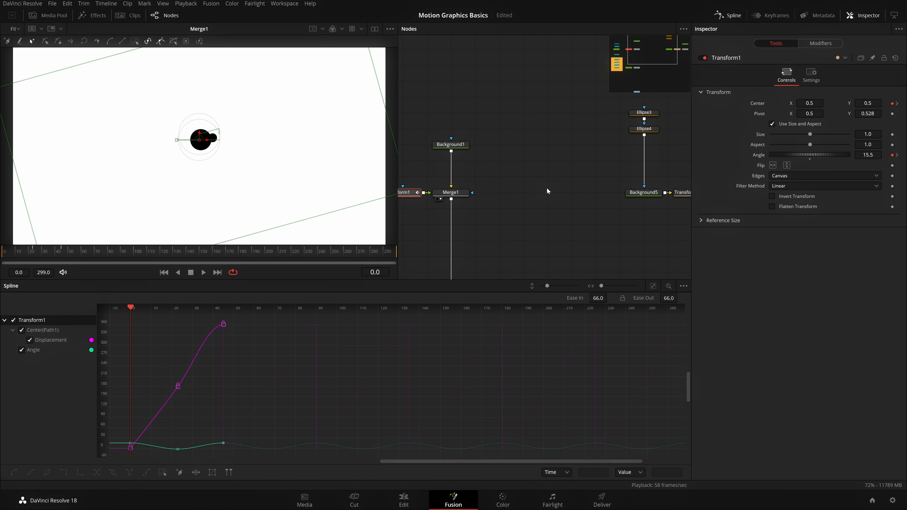
{"action": "left_click", "coordinate": [897, 155]}
{"action": "left_click", "coordinate": [897, 155]}
{"action": "left_click_drag", "start_coordinate": [637, 195], "coordinate": [582, 196]}
Step: Set Transform2's Angle to 15.5 at frame 45 and at frame 0
{"action": "left_click", "coordinate": [643, 197]}
{"action": "double_click", "coordinate": [869, 155]}
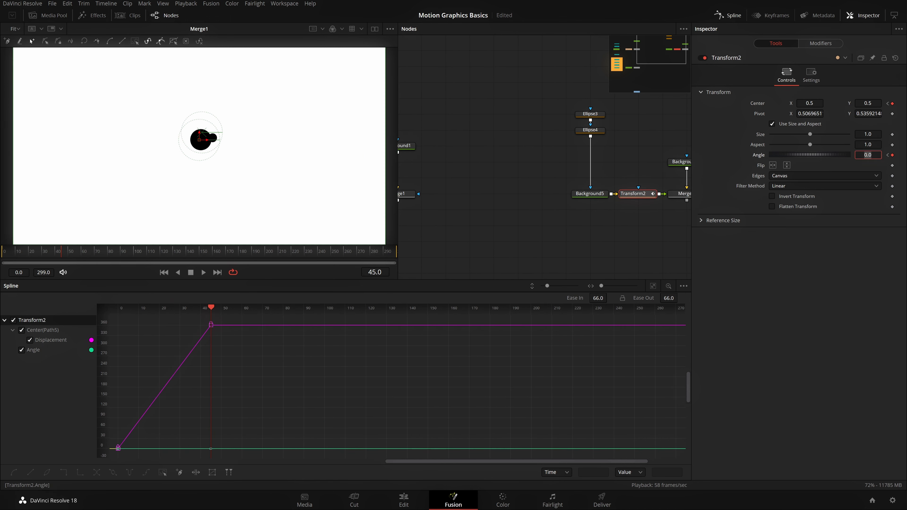
{"action": "key", "text": "Tab"}
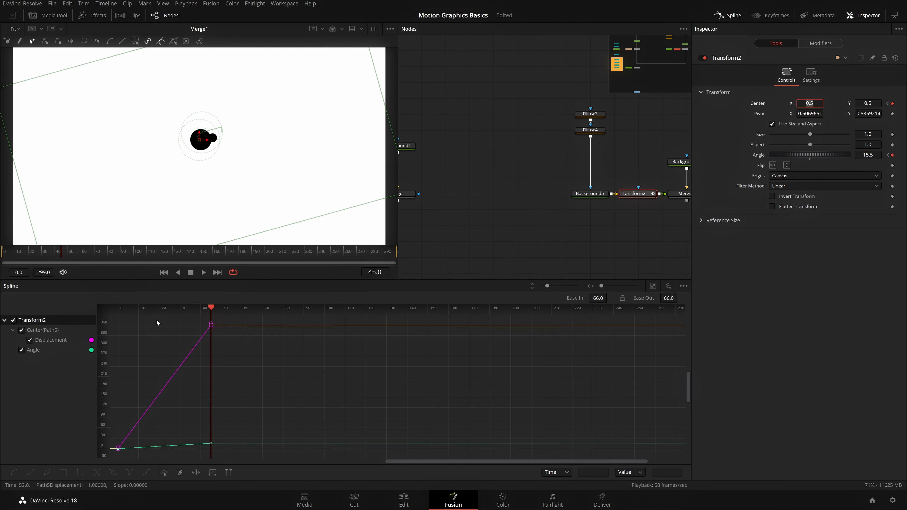
{"action": "left_click_drag", "start_coordinate": [41, 255], "coordinate": [0, 258]}
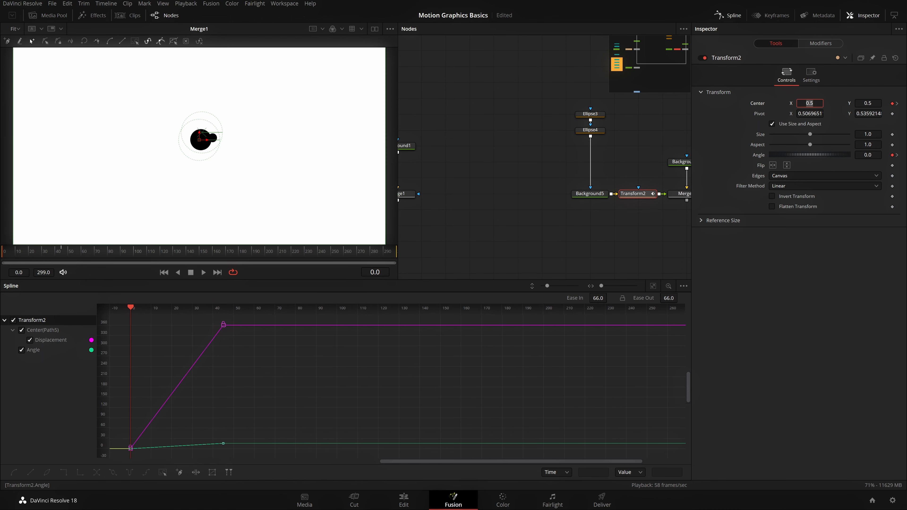
{"action": "double_click", "coordinate": [868, 155]}
{"action": "type", "text": "15.5"}
{"action": "key", "text": "Return"}
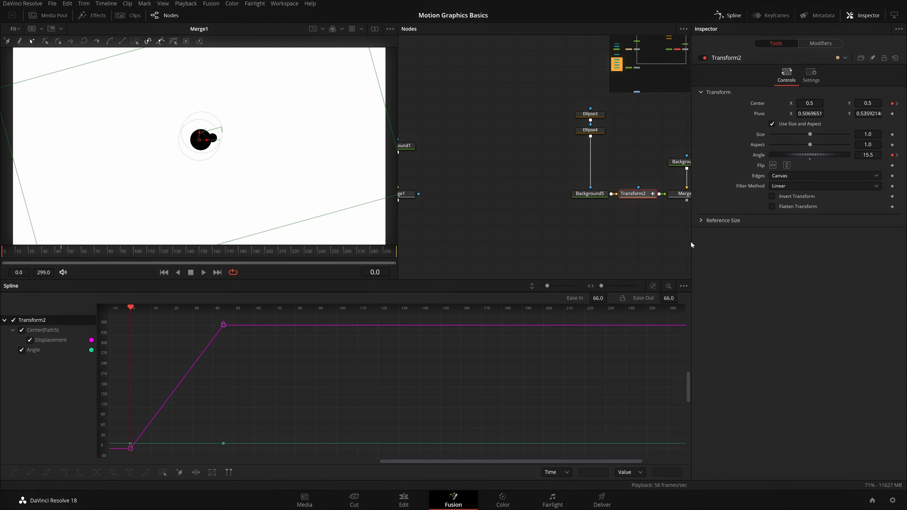
Step: Set Transform2's Angle to -2 at frame 23
{"action": "left_click_drag", "start_coordinate": [31, 253], "coordinate": [33, 256]}
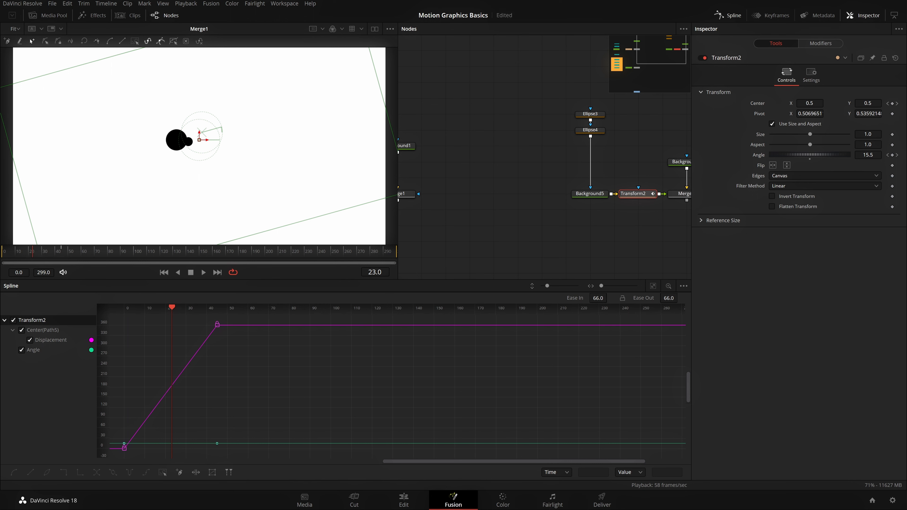
{"action": "double_click", "coordinate": [868, 155]}
{"action": "type", "text": "2"}
{"action": "key", "text": "BackSpace"}
{"action": "type", "text": "-2"}
{"action": "key", "text": "Tab"}
Step: Show Merge3 in the viewer and set Transform2's Center X to 0.443 at frame 23
{"action": "left_click_drag", "start_coordinate": [605, 236], "coordinate": [524, 233]}
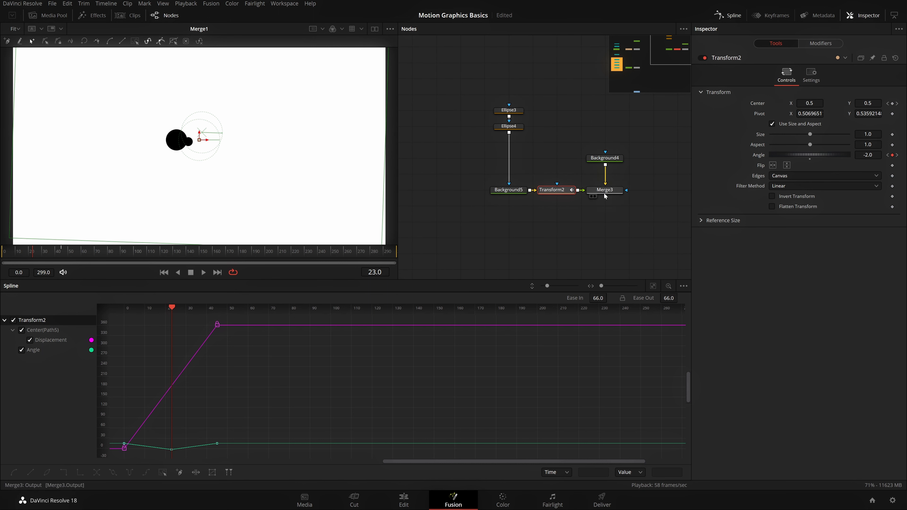
{"action": "left_click", "coordinate": [595, 196]}
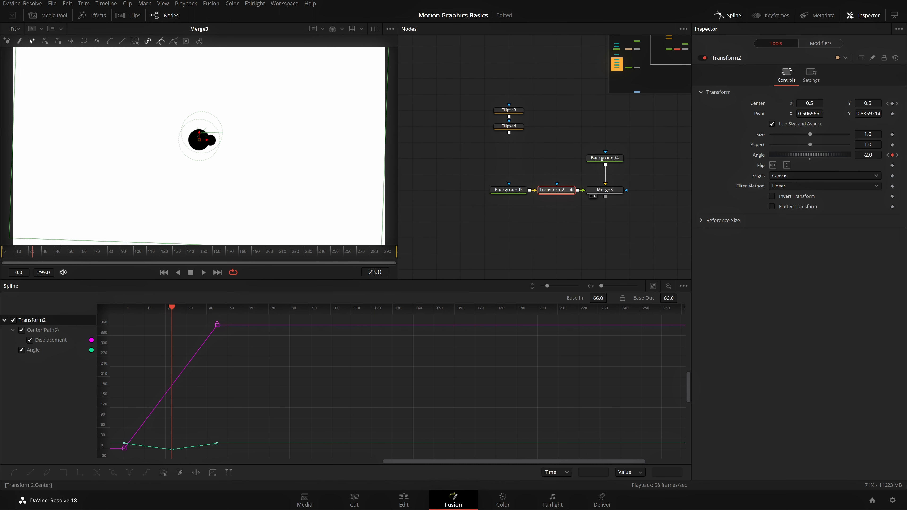
{"action": "left_click_drag", "start_coordinate": [809, 103], "coordinate": [789, 103]}
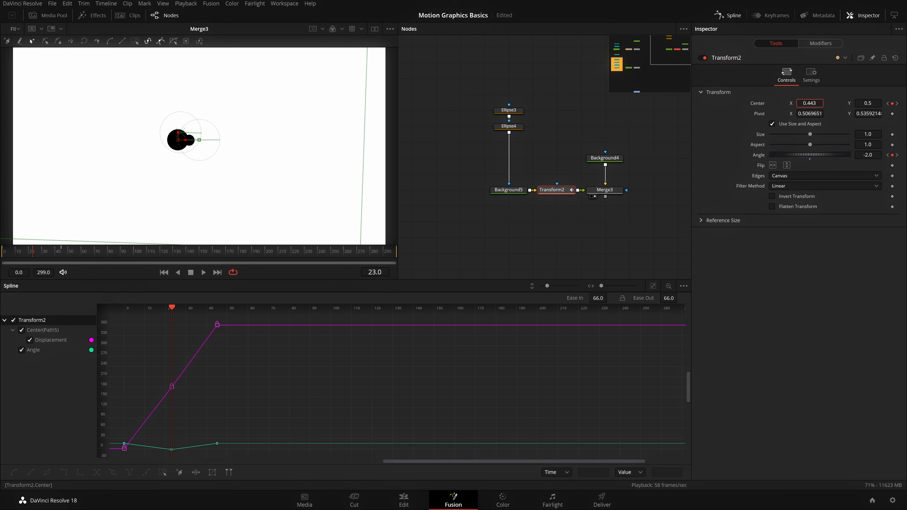
{"action": "left_click", "coordinate": [598, 213]}
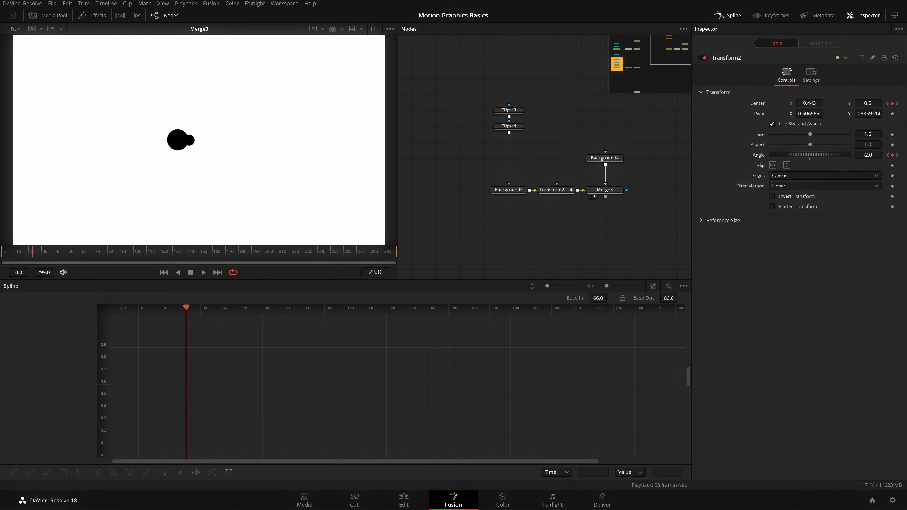
Step: Smooth and flatten all of Transform2's keyframes, with Ease In at 68.7 and Ease Out at 47.3
{"action": "left_click", "coordinate": [557, 190]}
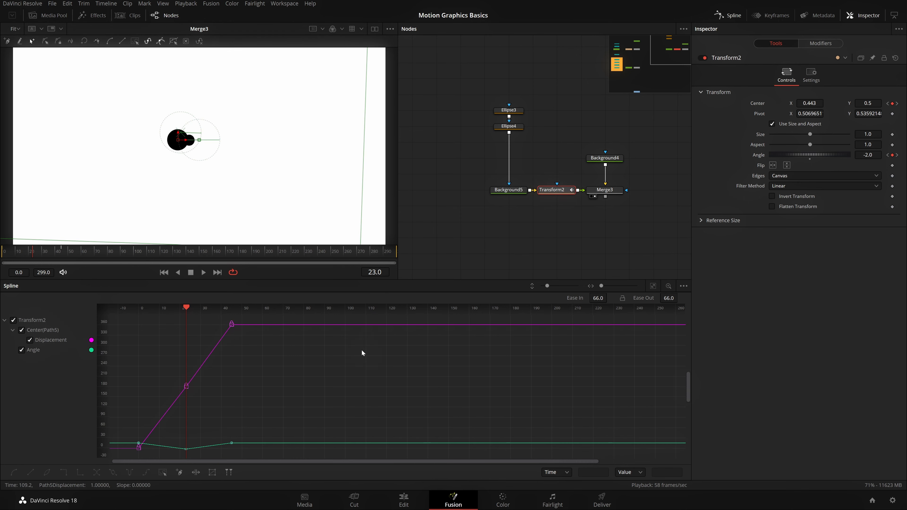
{"action": "left_click_drag", "start_coordinate": [435, 339], "coordinate": [498, 346]}
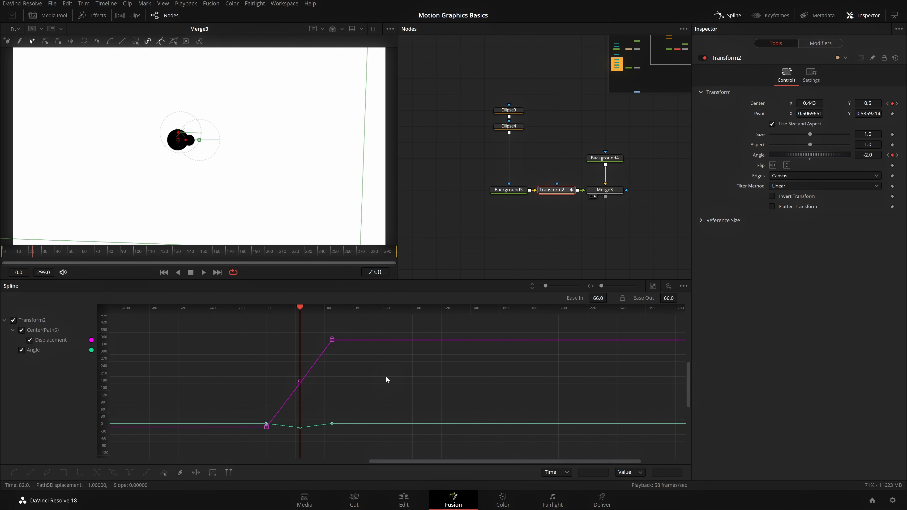
{"action": "key", "text": "ctrl+a"}
{"action": "key", "text": "shift+s"}
{"action": "key", "text": "f"}
{"action": "left_click_drag", "start_coordinate": [595, 299], "coordinate": [610, 297]}
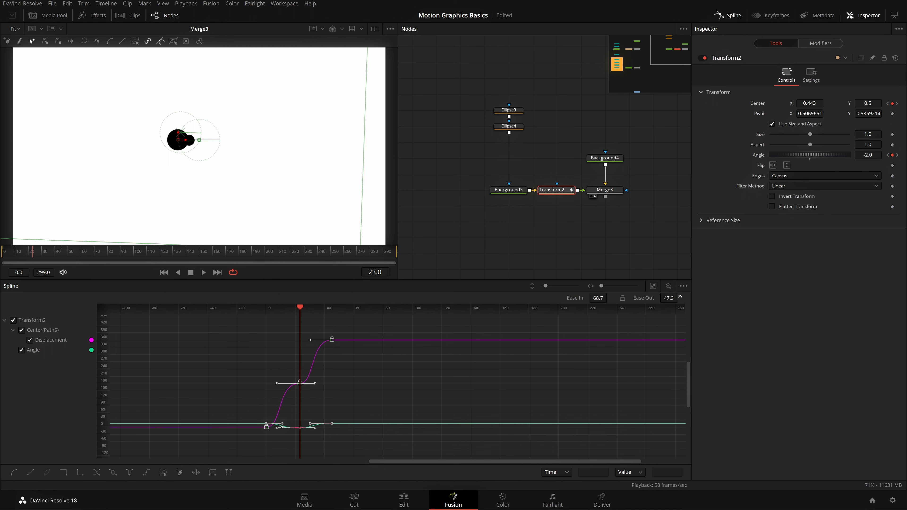
Step: Save the project and play back the eased animation
{"action": "key", "text": "ctrl+s"}
{"action": "key", "text": "space"}
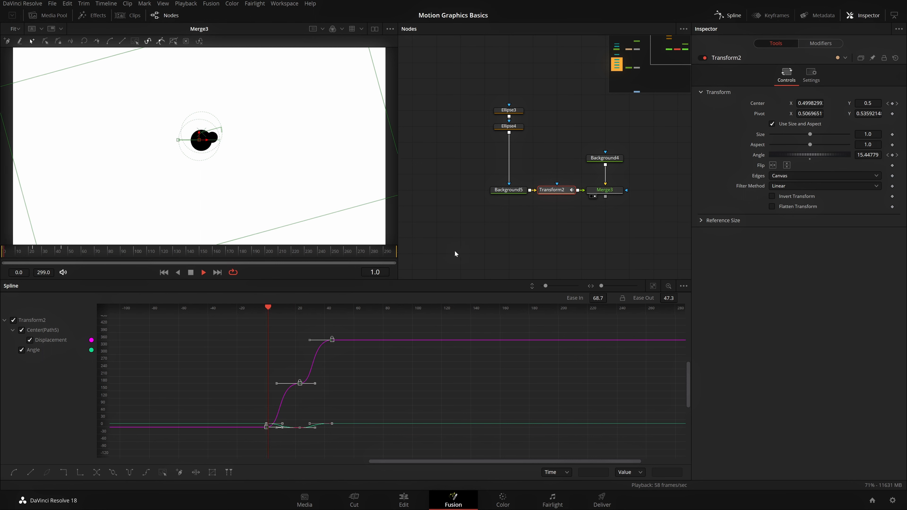
{"action": "left_click", "coordinate": [430, 251]}
{"action": "key", "text": "space"}
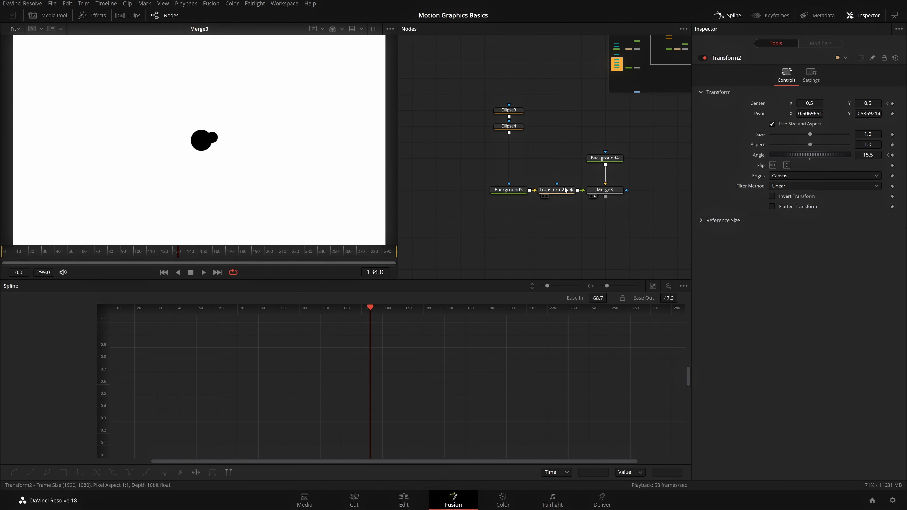
Step: Set Ease In to 70.0 and Ease Out to 47.0 on all of Transform2's keyframes and loop its curves
{"action": "left_click", "coordinate": [565, 189]}
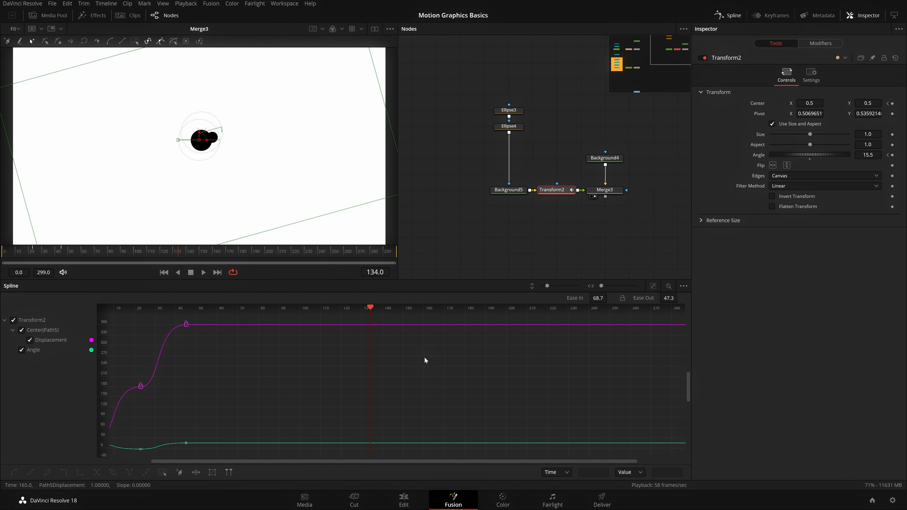
{"action": "right_click", "coordinate": [467, 376]}
{"action": "left_click", "coordinate": [576, 267]}
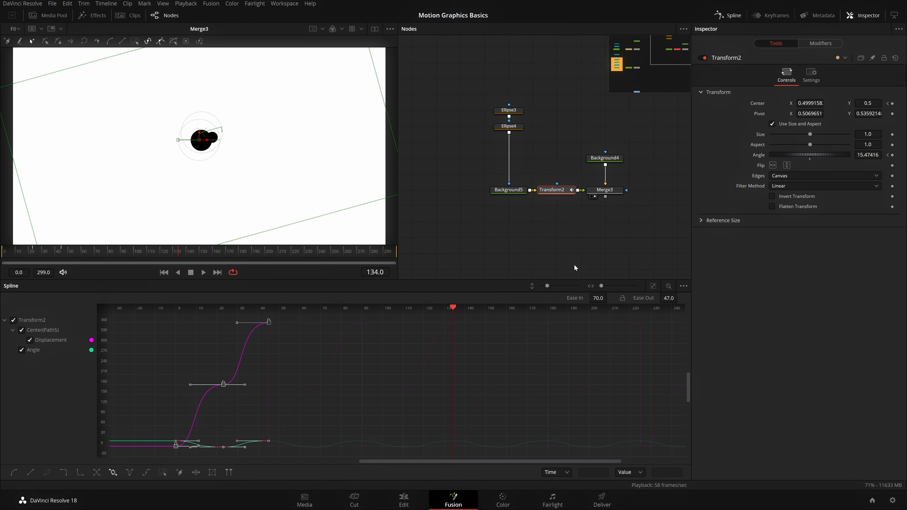
Step: Play the looping animation of Merge3 from the start, view it zoomed out and fitted, and return to frame 0
{"action": "key", "text": "ctrl+Left"}
{"action": "key", "text": "space"}
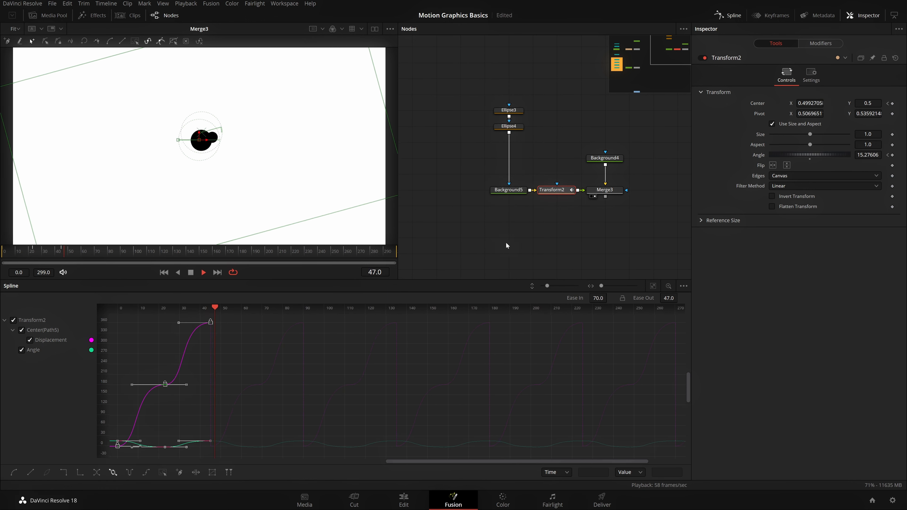
{"action": "left_click", "coordinate": [477, 205]}
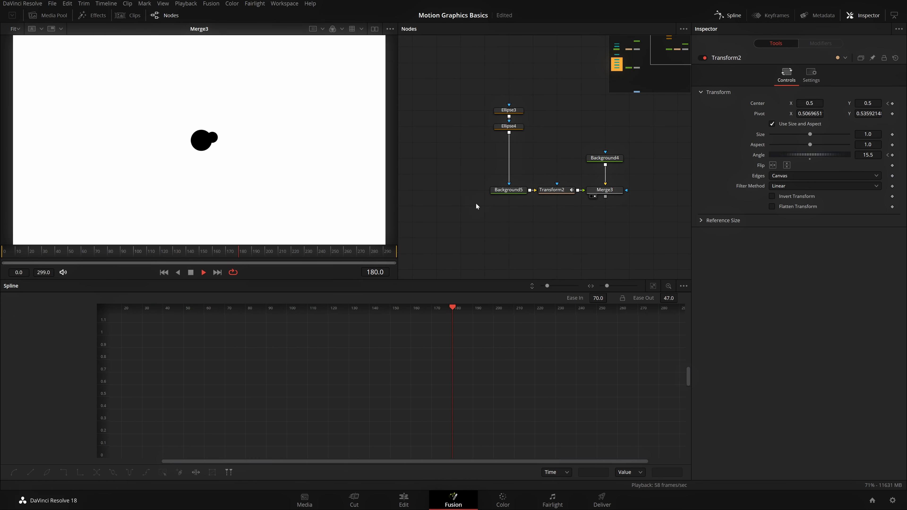
{"action": "left_click_drag", "start_coordinate": [476, 206], "coordinate": [591, 211]}
{"action": "left_click_drag", "start_coordinate": [458, 180], "coordinate": [96, 123]}
{"action": "left_click_drag", "start_coordinate": [602, 192], "coordinate": [450, 182]}
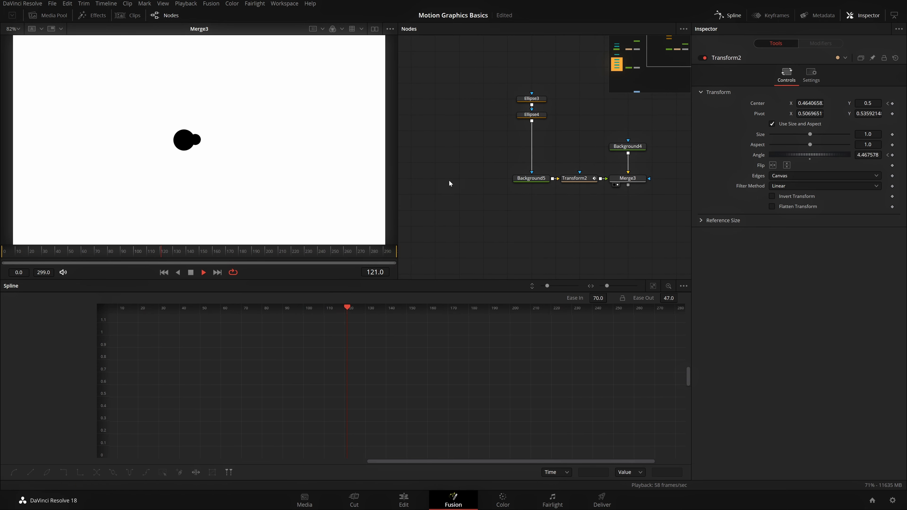
{"action": "scroll", "coordinate": [348, 173], "scroll_direction": "down", "scroll_amount": 2}
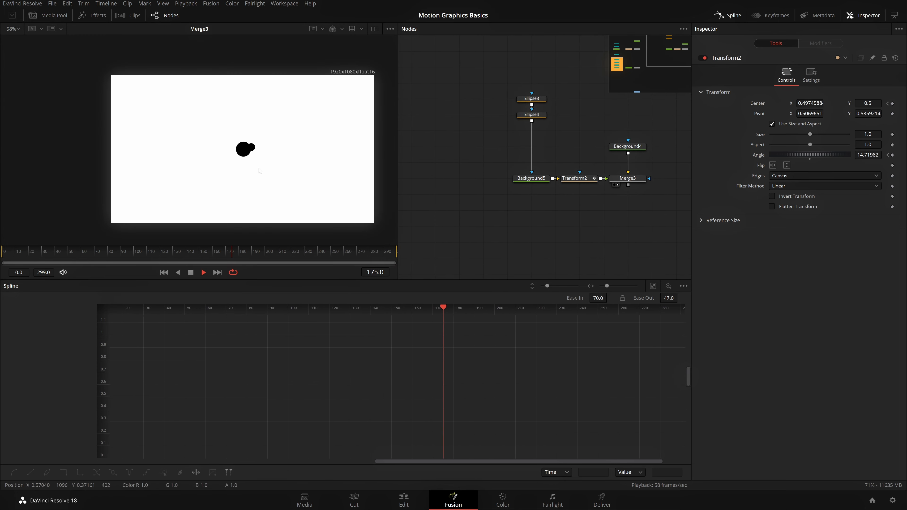
{"action": "key", "text": "ctrl+f"}
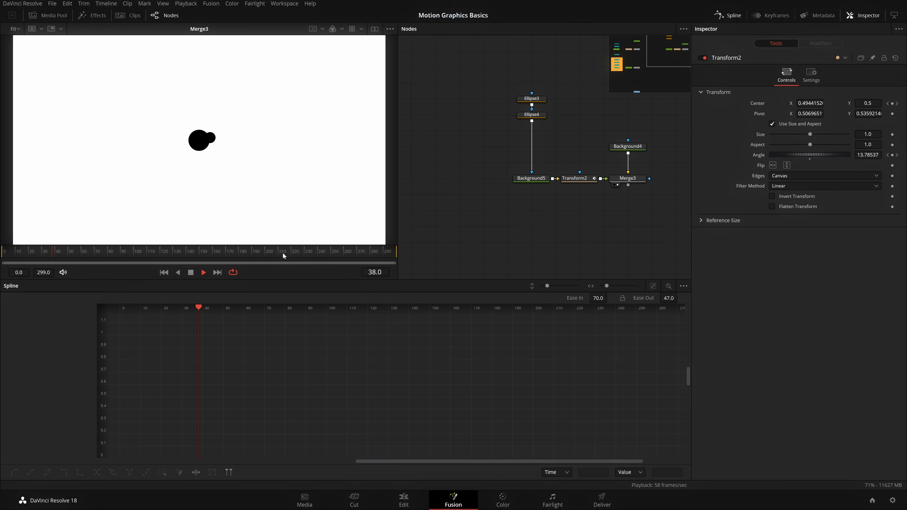
{"action": "left_click", "coordinate": [160, 273]}
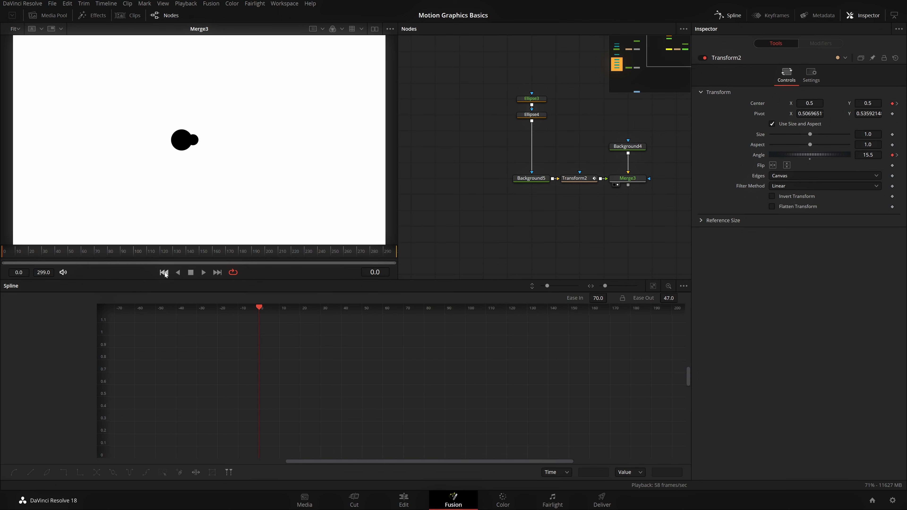
Step: Enlarge the viewer by shrinking the Spline editor's height and the node graph's width
{"action": "left_click_drag", "start_coordinate": [563, 205], "coordinate": [508, 206]}
{"action": "left_click_drag", "start_coordinate": [573, 205], "coordinate": [581, 233]}
{"action": "left_click_drag", "start_coordinate": [402, 279], "coordinate": [400, 342]}
{"action": "left_click_drag", "start_coordinate": [405, 309], "coordinate": [445, 312]}
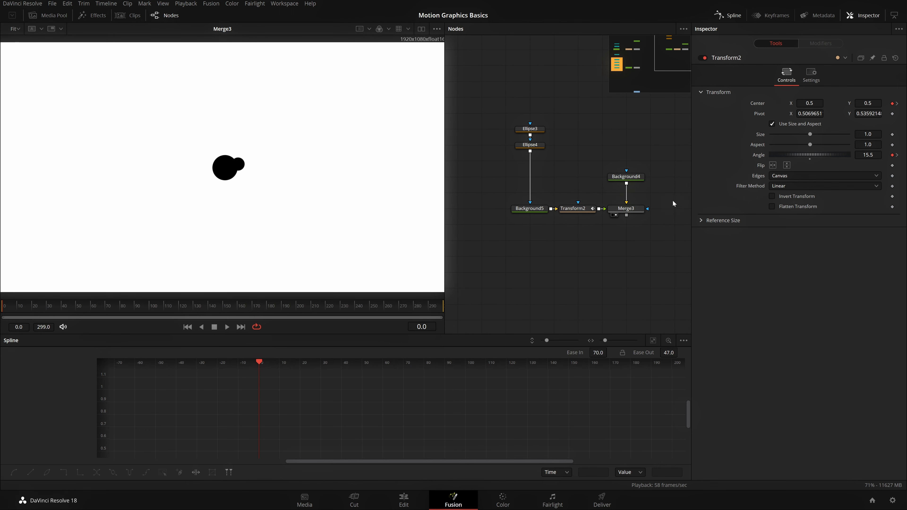
{"action": "right_click", "coordinate": [764, 105]}
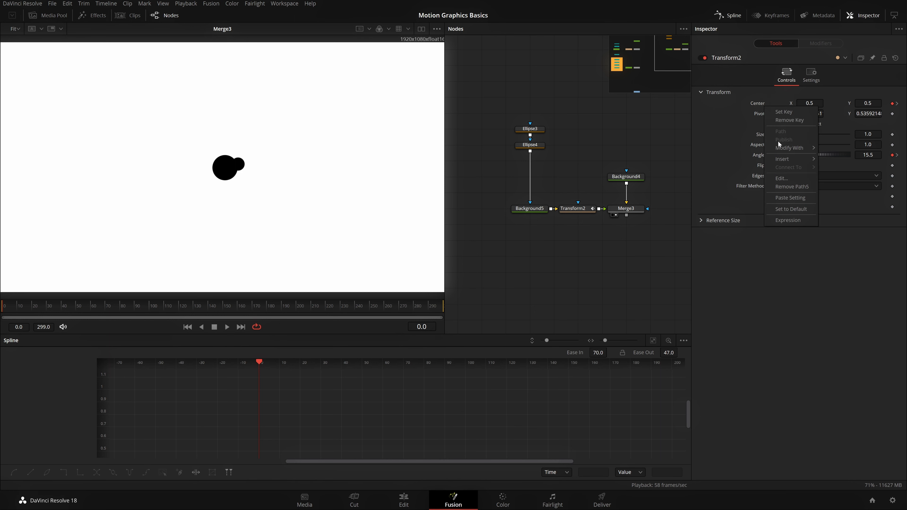
{"action": "mouse_move", "coordinate": [809, 152]}
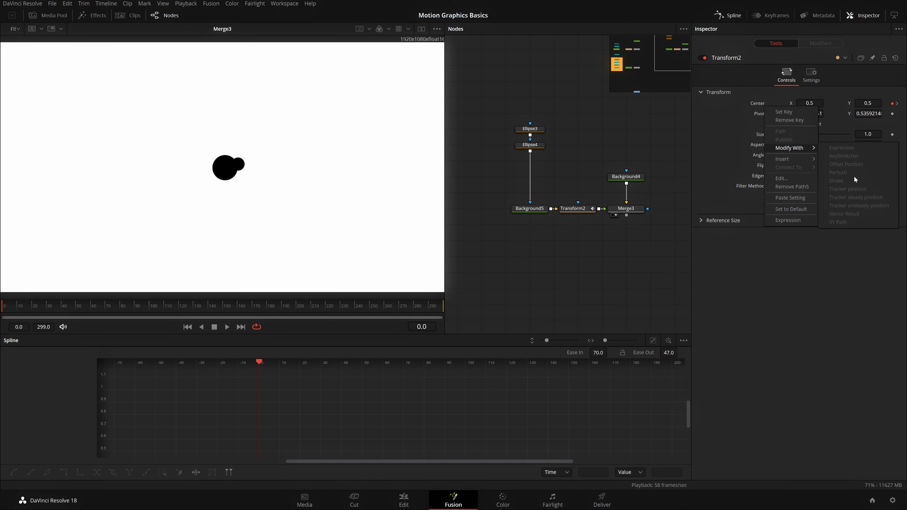
{"action": "left_click", "coordinate": [826, 315]}
Step: Merge a new Background over Merge3's output and place it with its Merge well below Merge3 in the node graph
{"action": "left_click_drag", "start_coordinate": [577, 263], "coordinate": [533, 234]}
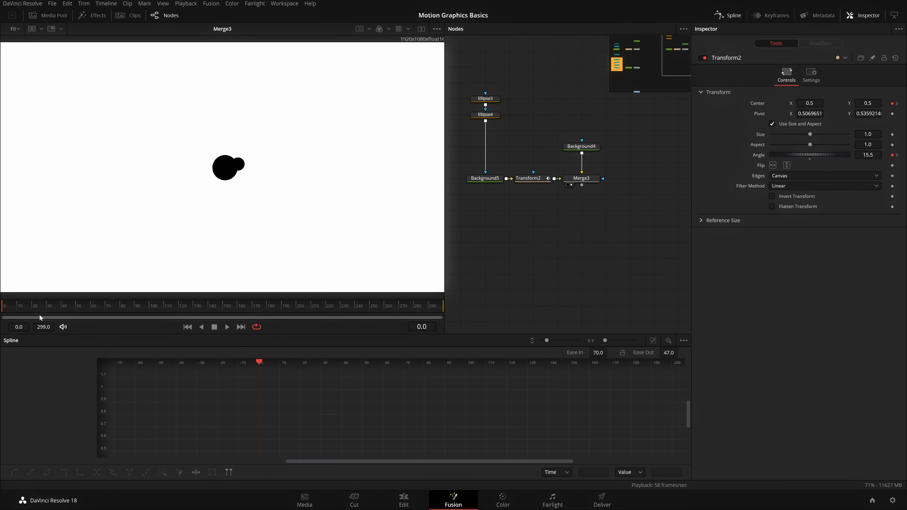
{"action": "left_click", "coordinate": [578, 178]}
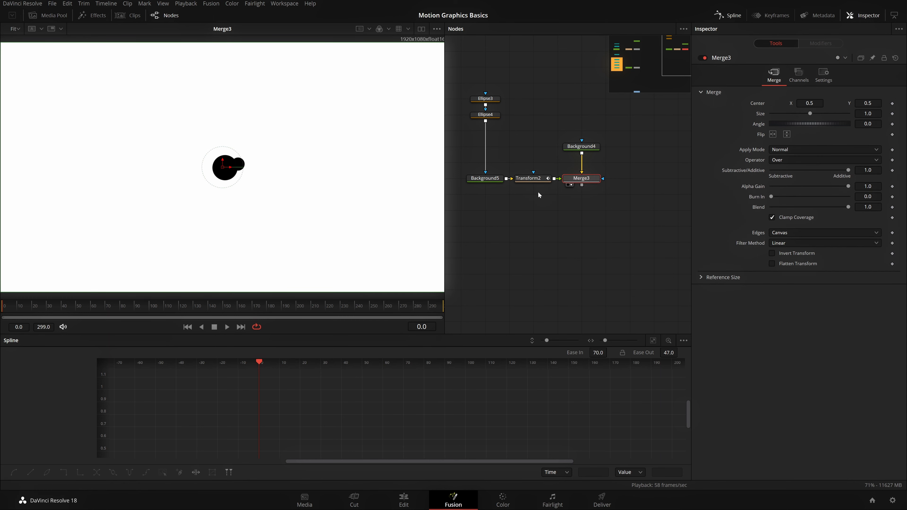
{"action": "key", "text": "shift+space"}
{"action": "key", "text": "Return"}
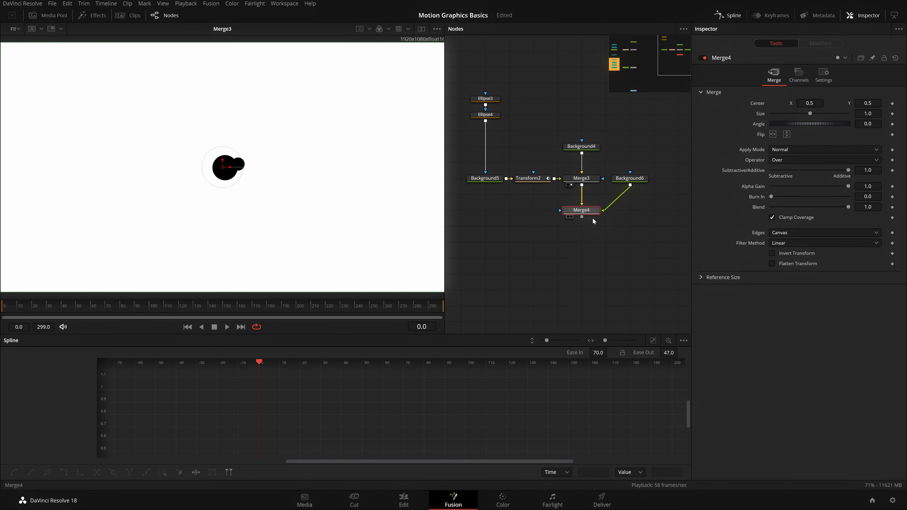
{"action": "left_click", "coordinate": [532, 215]}
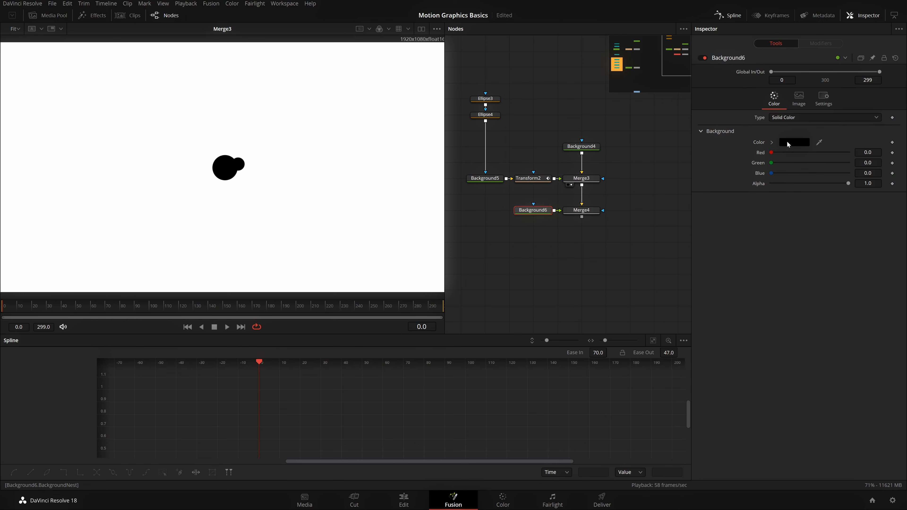
{"action": "left_click_drag", "start_coordinate": [609, 234], "coordinate": [533, 204]}
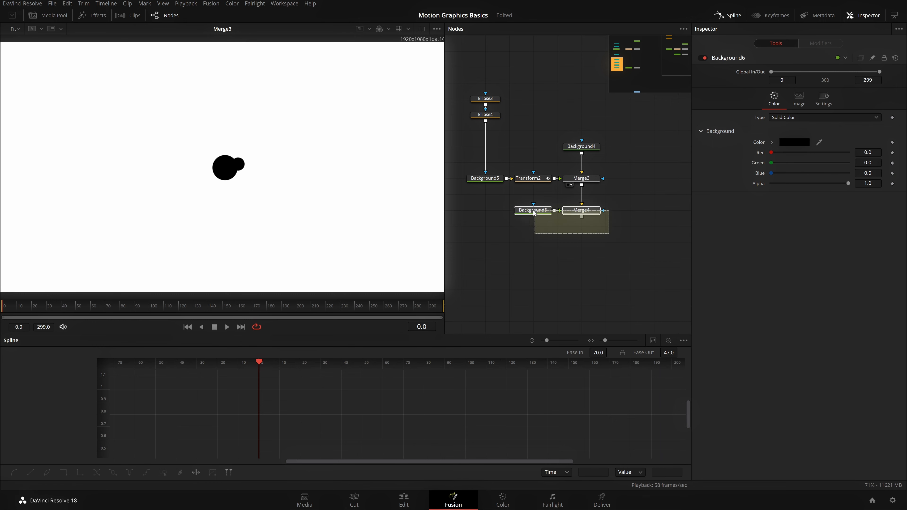
{"action": "left_click_drag", "start_coordinate": [598, 214], "coordinate": [598, 310]}
{"action": "left_click_drag", "start_coordinate": [526, 295], "coordinate": [552, 264]}
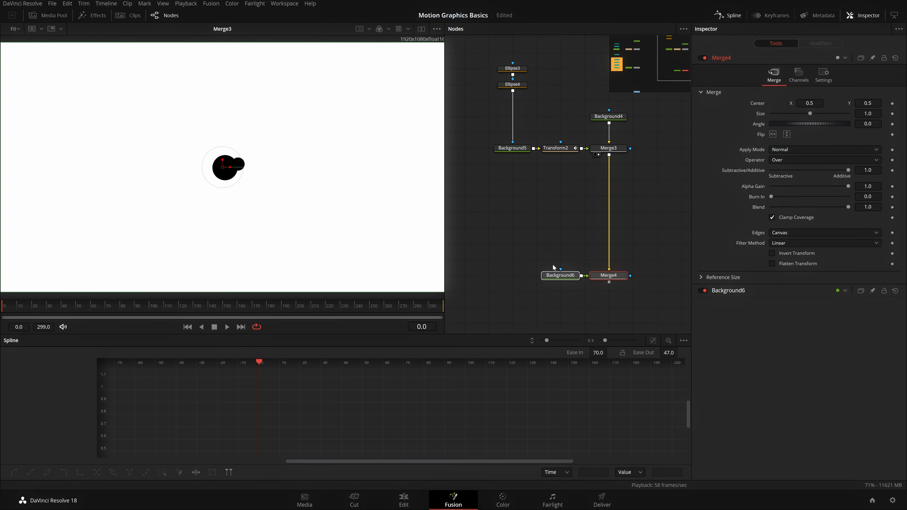
Step: Mask Background6 with a Polygon node and place the mask above it in the node graph
{"action": "left_click", "coordinate": [562, 278]}
{"action": "left_click", "coordinate": [582, 260]}
{"action": "left_click", "coordinate": [547, 278]}
{"action": "key", "text": "shift+space"}
{"action": "type", "text": "poly"}
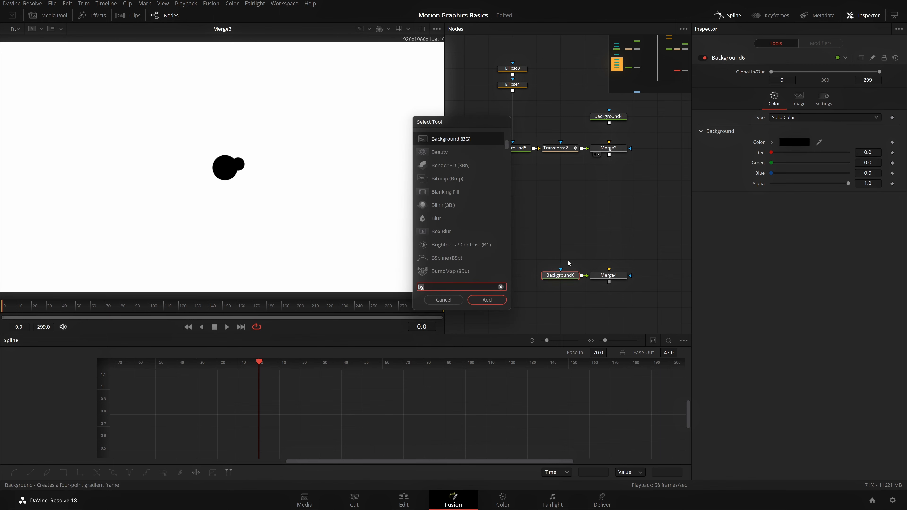
{"action": "key", "text": "Return"}
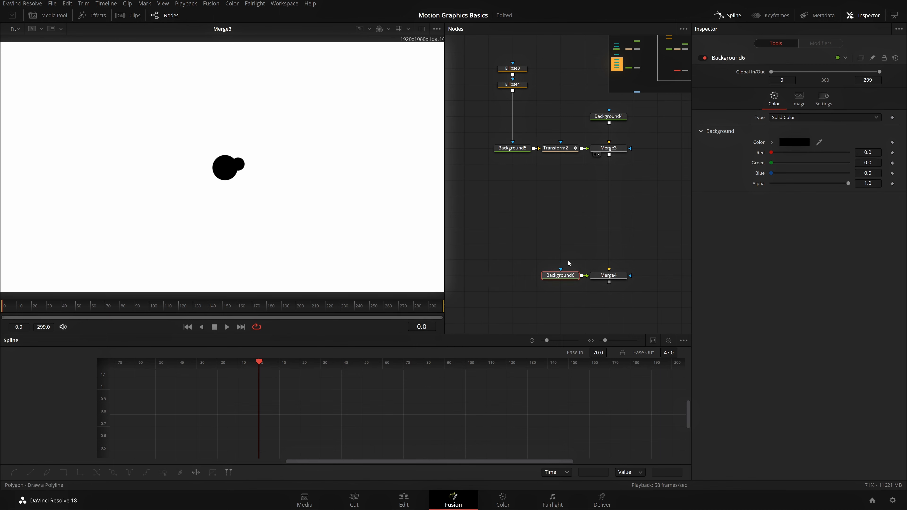
{"action": "left_click_drag", "start_coordinate": [511, 275], "coordinate": [569, 224]}
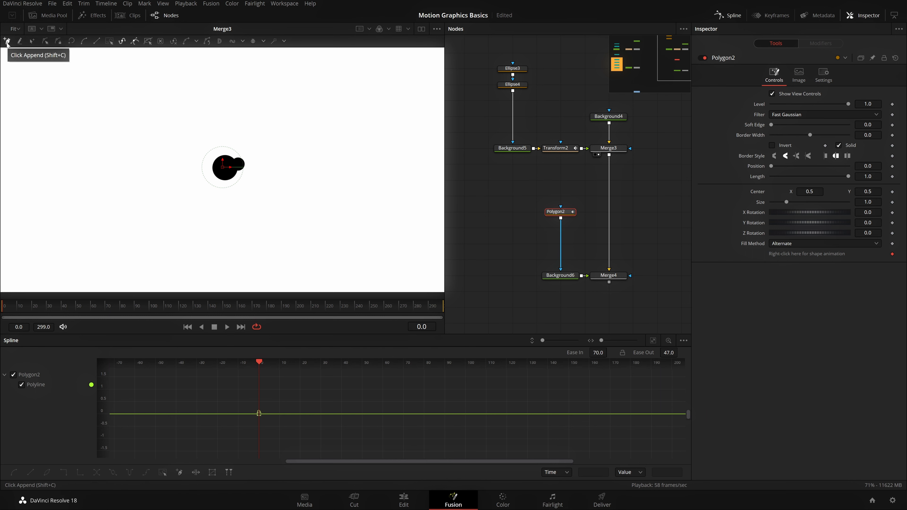
Step: Draw an open four-point polyline from the black shape upward, across to the right and down the frame
{"action": "left_click", "coordinate": [227, 157]}
{"action": "left_click", "coordinate": [238, 119]}
{"action": "left_click_drag", "start_coordinate": [276, 127], "coordinate": [294, 132]}
{"action": "left_click", "coordinate": [291, 232]}
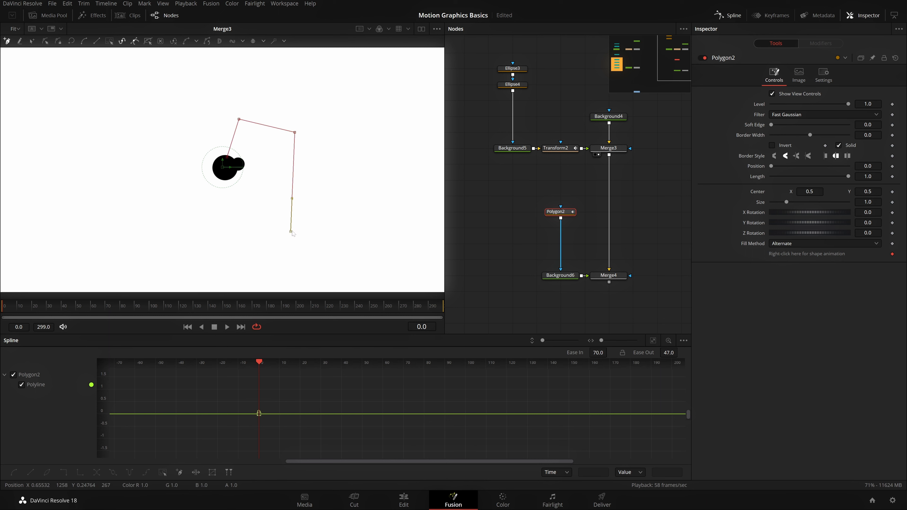
Step: Merge another new Background over Merge4's output, with its Merge below Merge4 and the Background to that Merge's left
{"action": "left_click_drag", "start_coordinate": [563, 270], "coordinate": [571, 230]}
{"action": "left_click_drag", "start_coordinate": [631, 276], "coordinate": [550, 154]}
{"action": "left_click_drag", "start_coordinate": [625, 237], "coordinate": [621, 179]}
{"action": "left_click", "coordinate": [635, 220]}
{"action": "left_click", "coordinate": [602, 196]}
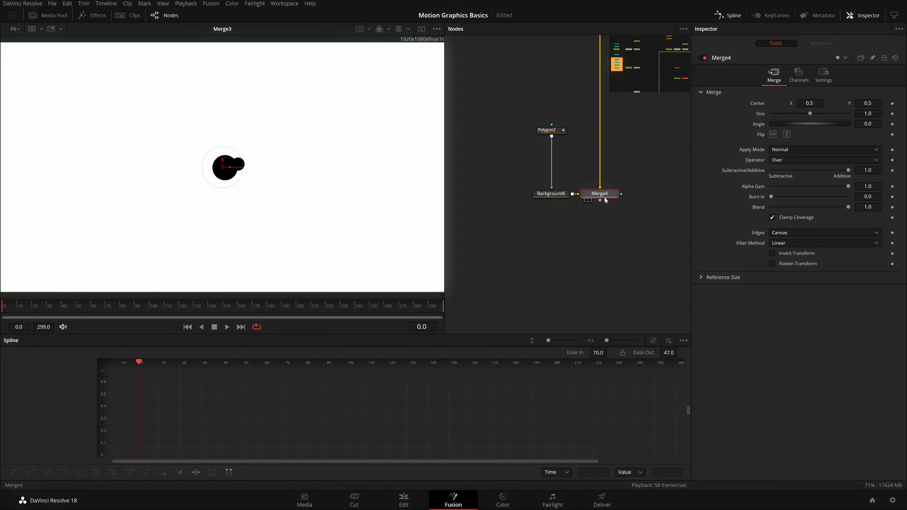
{"action": "key", "text": "shift+space"}
{"action": "type", "text": "bg"}
{"action": "key", "text": "Return"}
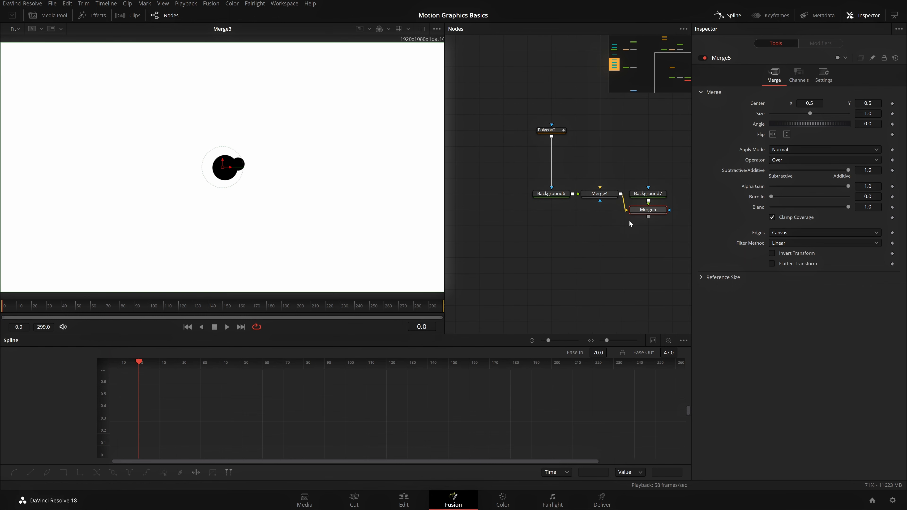
{"action": "left_click_drag", "start_coordinate": [644, 210], "coordinate": [596, 274]}
{"action": "left_click_drag", "start_coordinate": [655, 193], "coordinate": [531, 277]}
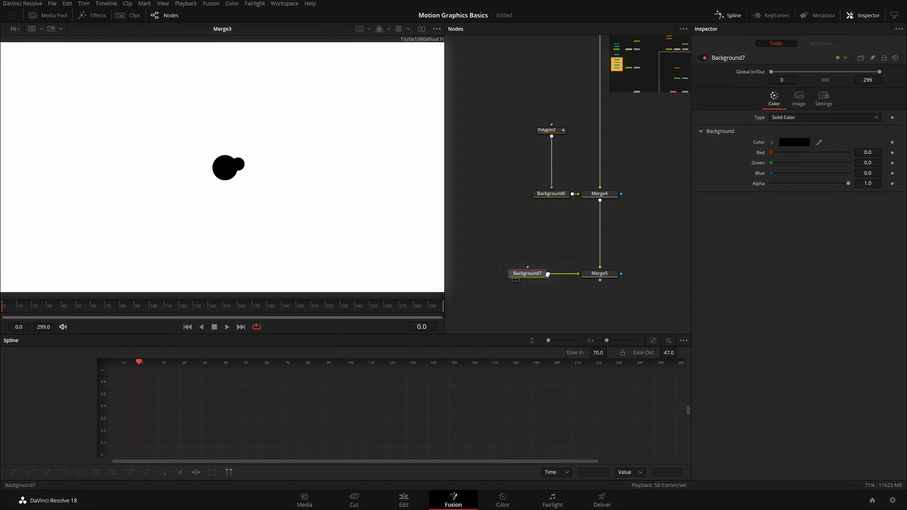
Step: Mask Background7 with a Polygon node, show Merge5 in the viewer and select the new mask
{"action": "key", "text": "shift+space"}
{"action": "type", "text": "poly"}
{"action": "key", "text": "Return"}
{"action": "left_click", "coordinate": [599, 274]}
{"action": "key", "text": "2"}
{"action": "left_click", "coordinate": [523, 258]}
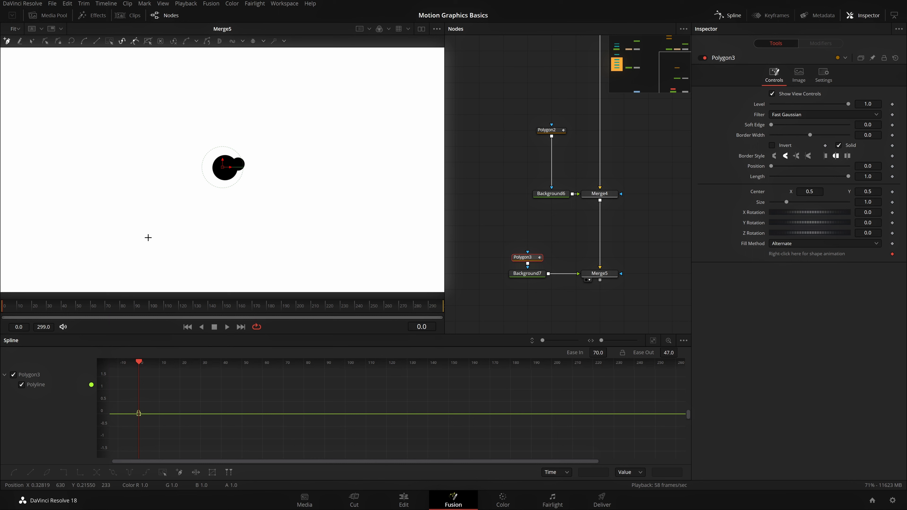
Step: Draw a horizontal two-point ground line below the black shape and extend its left end outward
{"action": "scroll", "coordinate": [232, 241], "scroll_direction": "down", "scroll_amount": 1}
{"action": "left_click", "coordinate": [19, 30]}
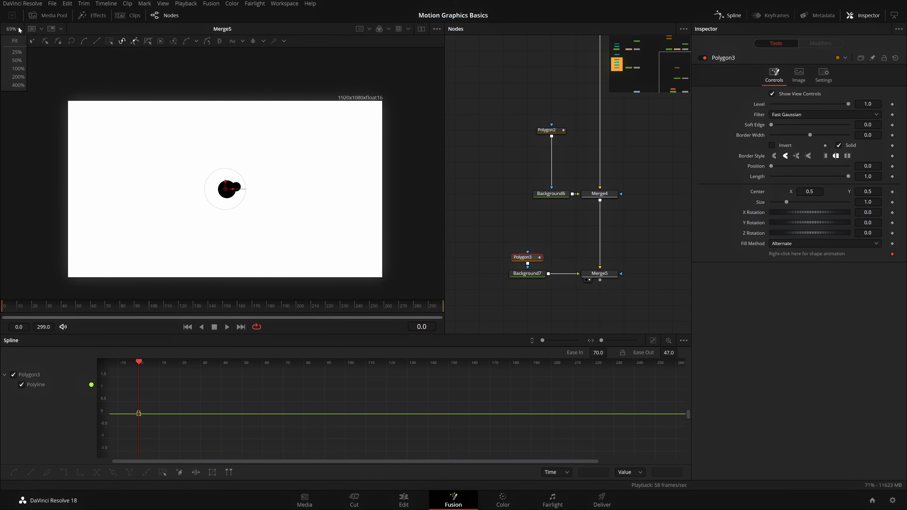
{"action": "left_click", "coordinate": [15, 41]}
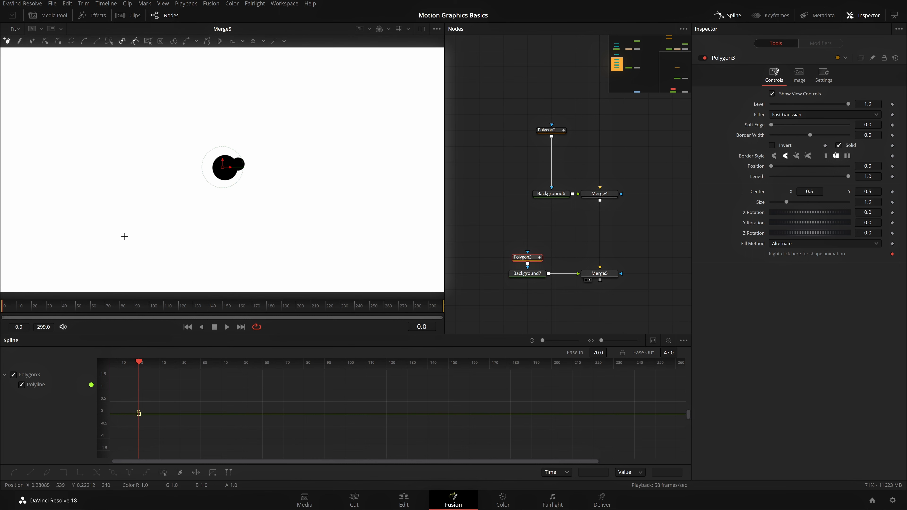
{"action": "left_click_drag", "start_coordinate": [124, 237], "coordinate": [310, 248]}
{"action": "left_click", "coordinate": [32, 41]}
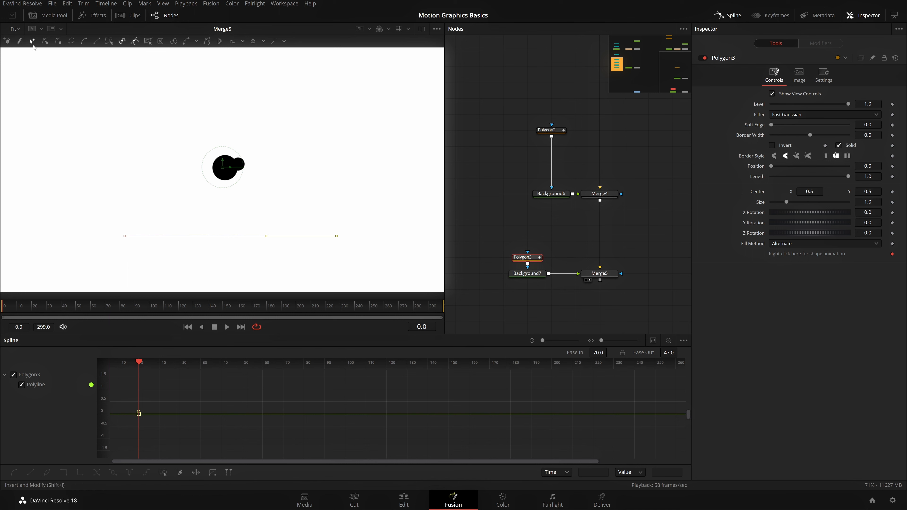
{"action": "left_click_drag", "start_coordinate": [95, 210], "coordinate": [198, 298]}
{"action": "left_click_drag", "start_coordinate": [125, 236], "coordinate": [94, 240]}
{"action": "left_click_drag", "start_coordinate": [381, 196], "coordinate": [32, 242]}
Step: Turn off Solid for the ground line's polygon and set its Border Width to 0.0026
{"action": "left_click", "coordinate": [852, 145]}
{"action": "left_click_drag", "start_coordinate": [868, 135], "coordinate": [877, 135]}
{"action": "left_click", "coordinate": [611, 229]}
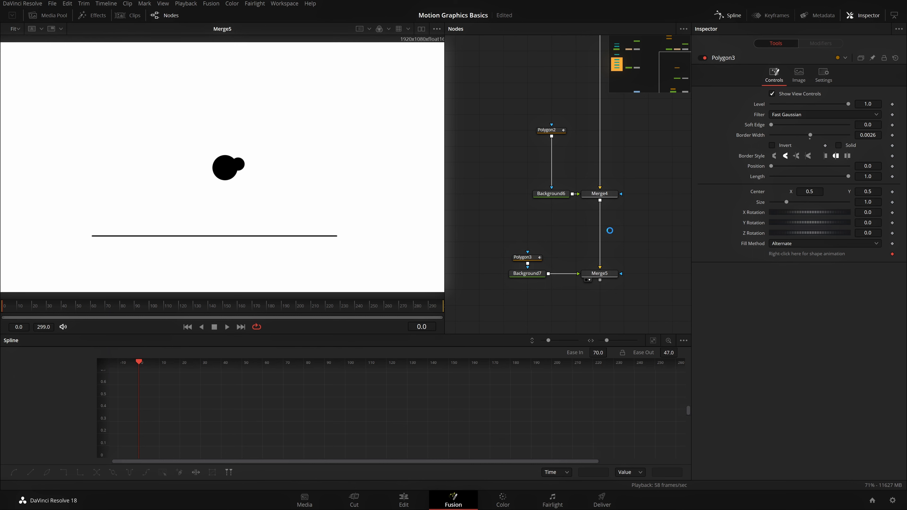
Step: Extend both ends of Polygon3's ground line outward, close to the edges of the frame
{"action": "left_click", "coordinate": [554, 131]}
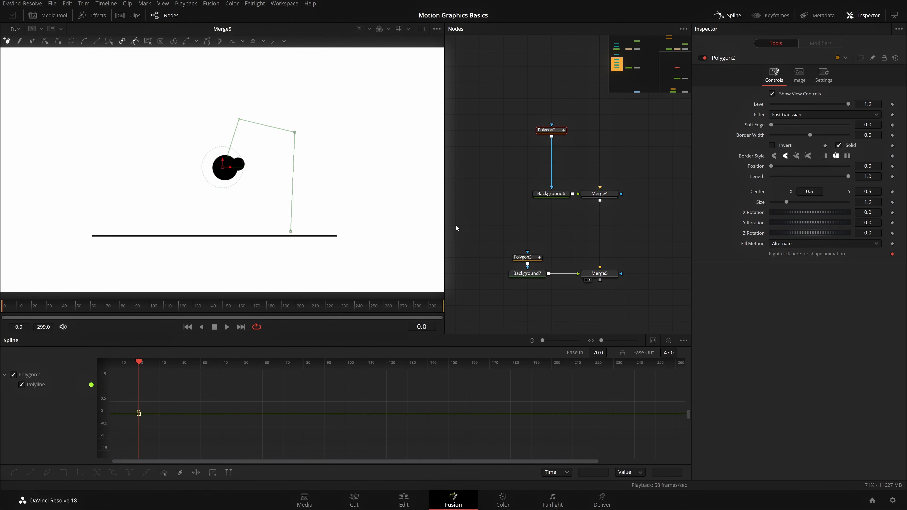
{"action": "left_click", "coordinate": [526, 258]}
{"action": "scroll", "coordinate": [218, 202], "scroll_direction": "down", "scroll_amount": 2}
{"action": "left_click", "coordinate": [244, 225]}
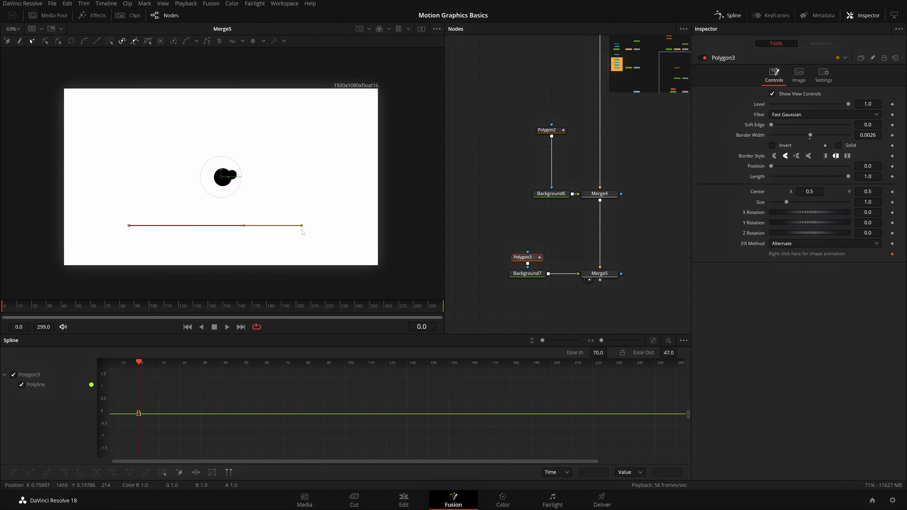
{"action": "left_click_drag", "start_coordinate": [302, 225], "coordinate": [354, 226]}
{"action": "left_click_drag", "start_coordinate": [129, 225], "coordinate": [85, 230]}
Step: Lower the whole ground line slightly towards the bottom of the frame, save the project and fit the view
{"action": "left_click_drag", "start_coordinate": [377, 204], "coordinate": [33, 261]}
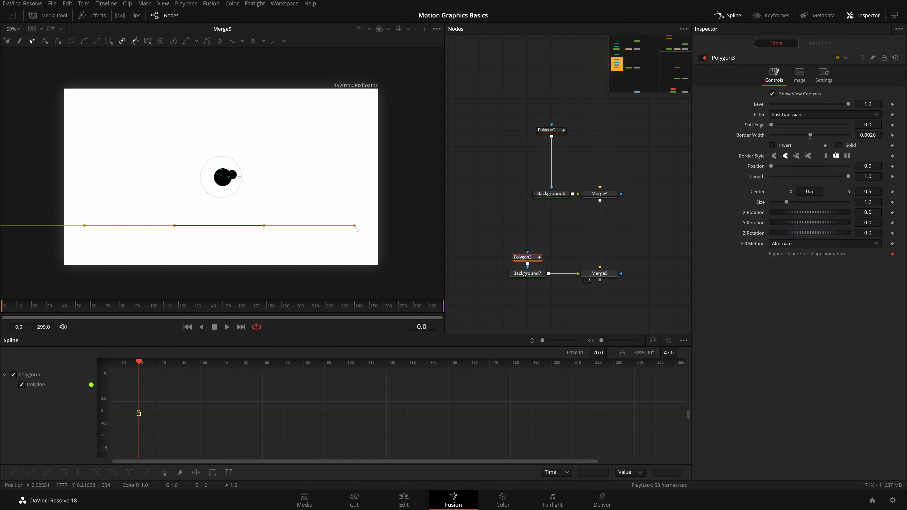
{"action": "mouse_move", "coordinate": [356, 229]}
{"action": "left_mouse_down"}
{"action": "mouse_move", "coordinate": [356, 207]}
{"action": "mouse_move", "coordinate": [356, 245]}
{"action": "mouse_move", "coordinate": [356, 185]}
{"action": "mouse_move", "coordinate": [356, 241]}
{"action": "left_mouse_up"}
{"action": "key", "text": "ctrl+s"}
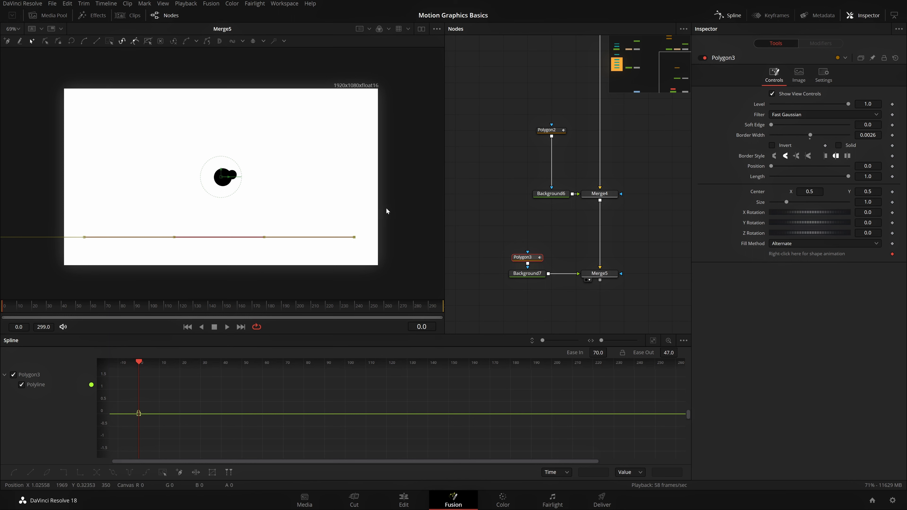
{"action": "left_click", "coordinate": [334, 185]}
{"action": "key", "text": "ctrl+f"}
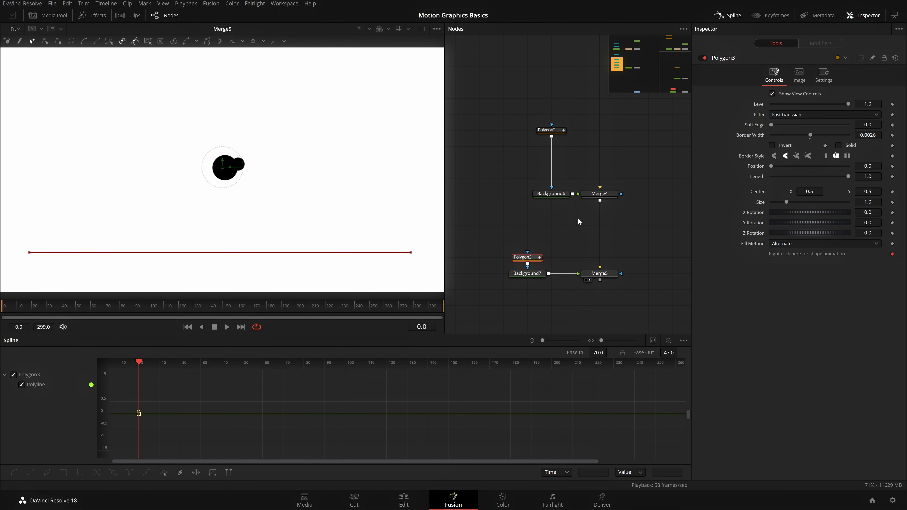
{"action": "left_click", "coordinate": [540, 227]}
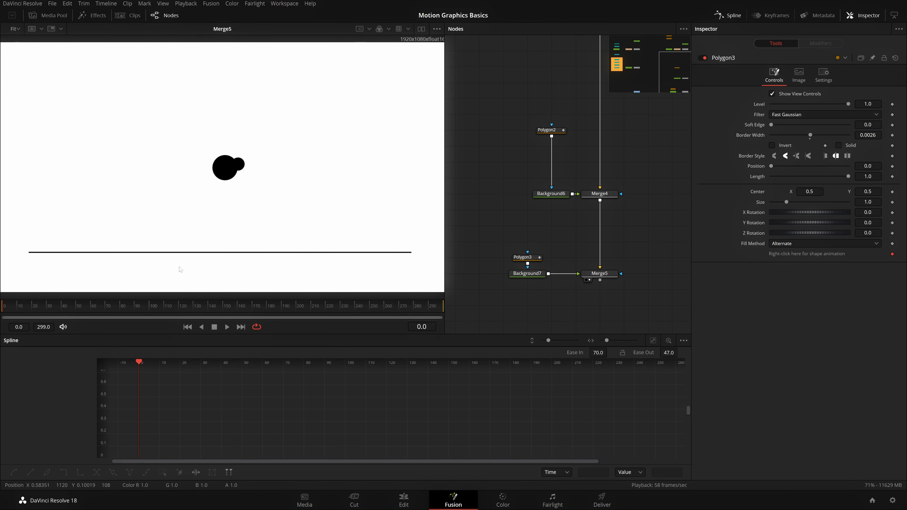
Step: Move the lower endpoint of Polygon2's polyline down to the ground line
{"action": "left_click", "coordinate": [549, 130]}
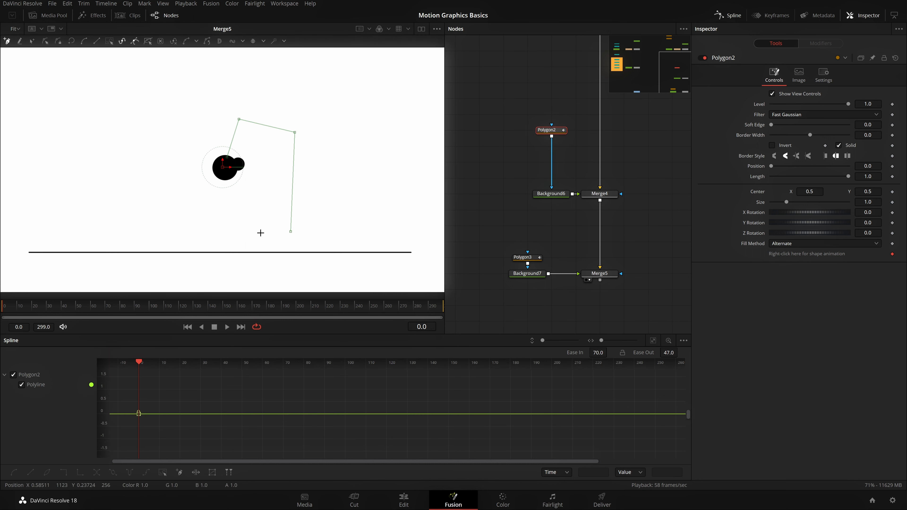
{"action": "left_click_drag", "start_coordinate": [290, 231], "coordinate": [285, 249]}
{"action": "scroll", "coordinate": [285, 251], "scroll_direction": "up", "scroll_amount": 6}
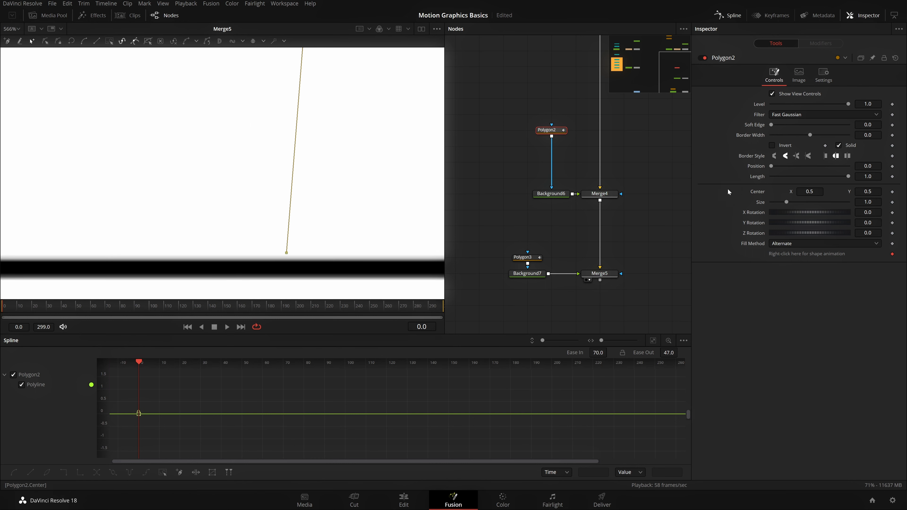
Step: Turn off Solid for Polygon2 and set its Border Width to 0.0026
{"action": "double_click", "coordinate": [868, 135]}
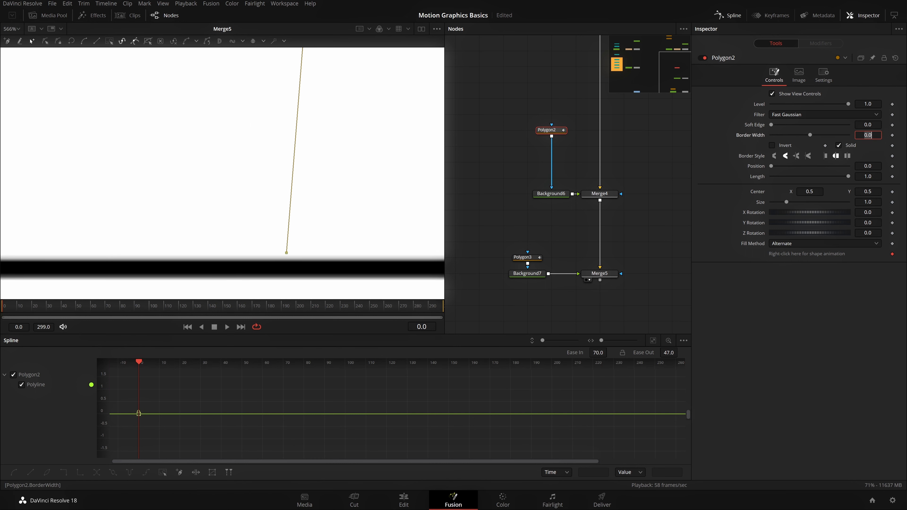
{"action": "left_click", "coordinate": [838, 145]}
{"action": "type", "text": ".026"}
{"action": "key", "text": "Return"}
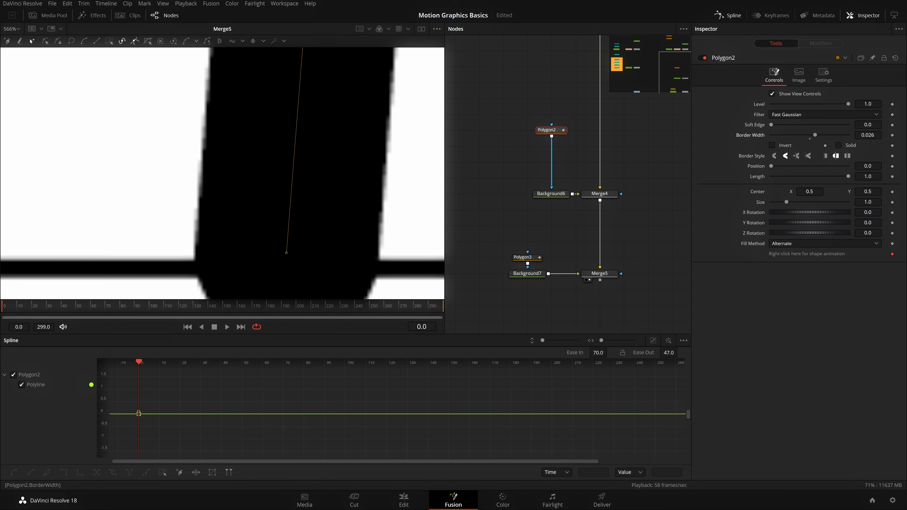
{"action": "left_click", "coordinate": [865, 136]}
{"action": "type", "text": "0"}
{"action": "key", "text": "Tab"}
{"action": "left_click", "coordinate": [485, 262]}
{"action": "scroll", "coordinate": [282, 221], "scroll_direction": "down", "scroll_amount": 2}
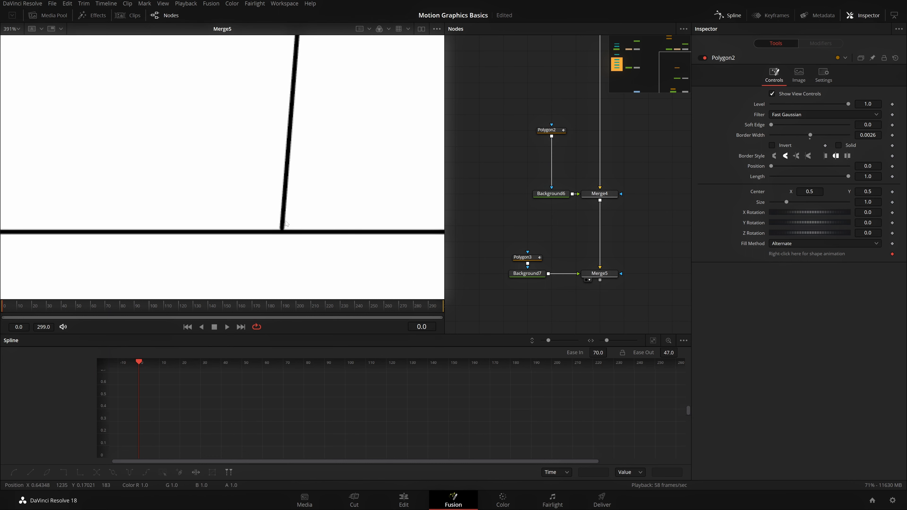
Step: Give Polygon2's polyline flat end caps and nudge its lower endpoint onto the ground line
{"action": "key", "text": "ctrl+f"}
{"action": "scroll", "coordinate": [293, 255], "scroll_direction": "up", "scroll_amount": 12}
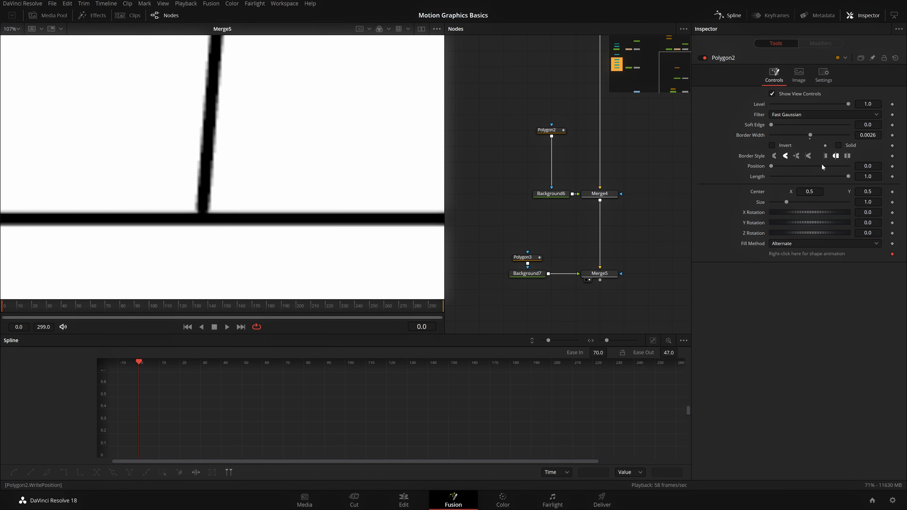
{"action": "left_click", "coordinate": [825, 157]}
{"action": "left_click", "coordinate": [557, 131]}
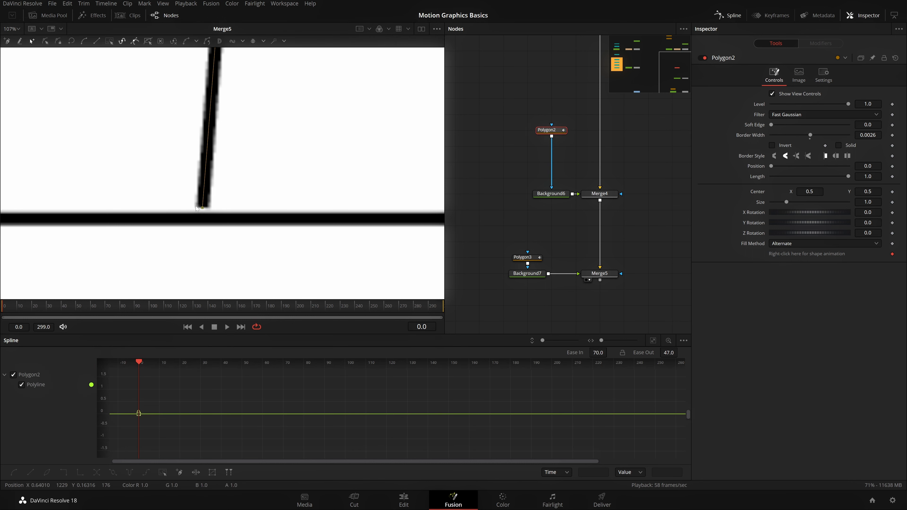
{"action": "left_click_drag", "start_coordinate": [196, 208], "coordinate": [206, 210]}
{"action": "scroll", "coordinate": [233, 197], "scroll_direction": "down", "scroll_amount": 10}
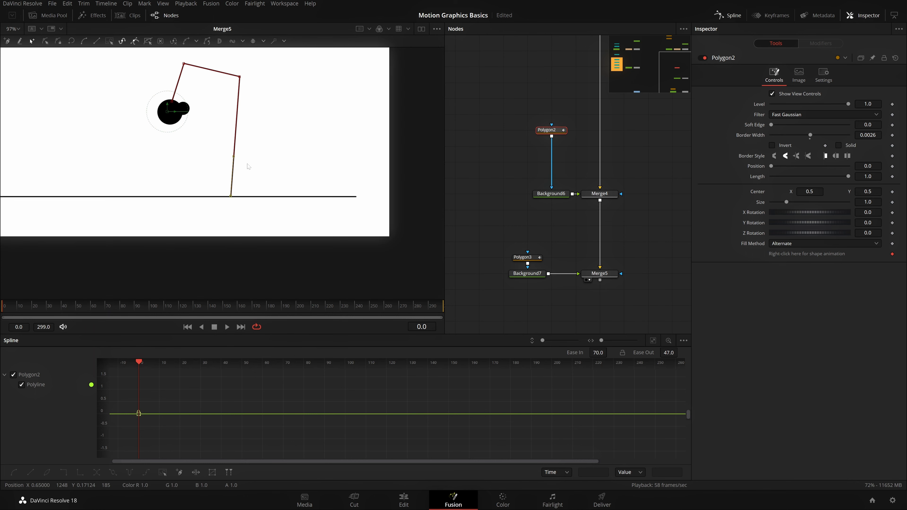
Step: Deselect Polygon2, fit the whole frame in the viewer and save the project
{"action": "left_click_drag", "start_coordinate": [247, 166], "coordinate": [258, 191]}
{"action": "left_click", "coordinate": [472, 197]}
{"action": "key", "text": "ctrl+f"}
{"action": "key", "text": "ctrl+s"}
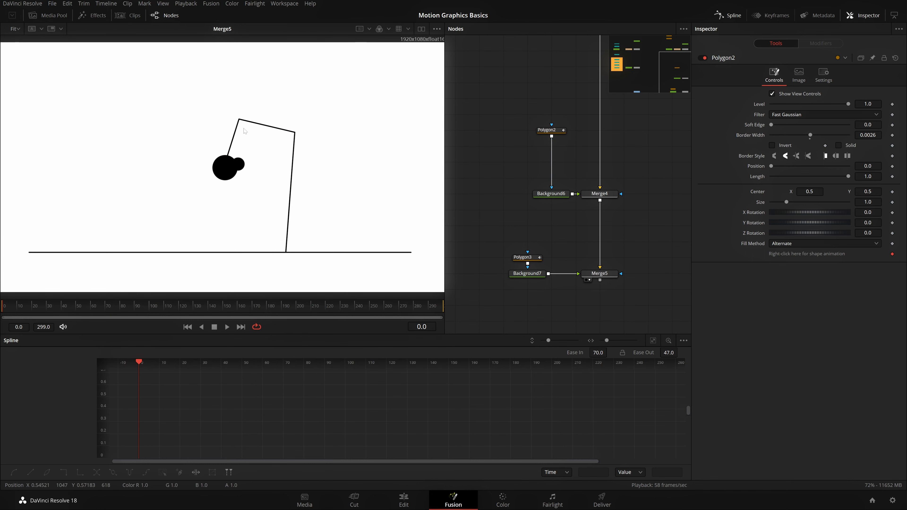
Step: Reshape Polygon2's polyline by moving its two upper corners further towards the right side of the frame
{"action": "left_click", "coordinate": [296, 133]}
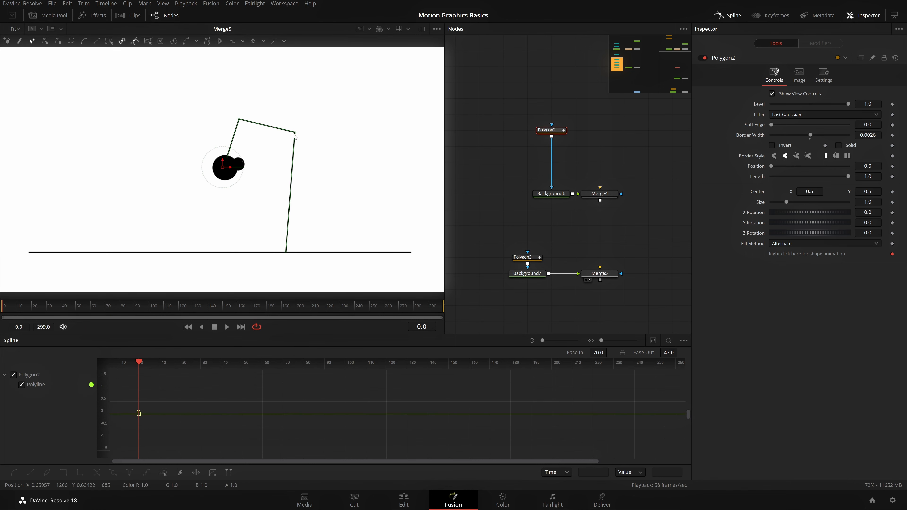
{"action": "left_click_drag", "start_coordinate": [295, 135], "coordinate": [312, 142]}
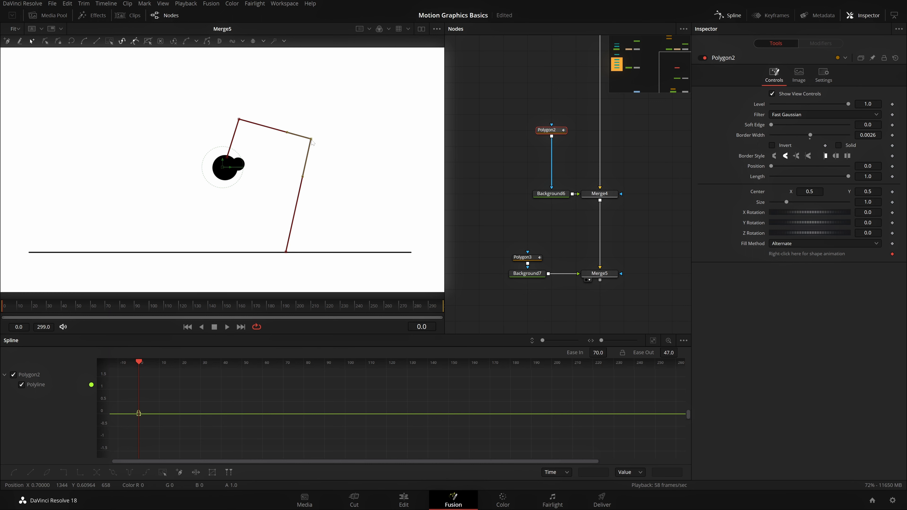
{"action": "left_click_drag", "start_coordinate": [239, 120], "coordinate": [255, 116]}
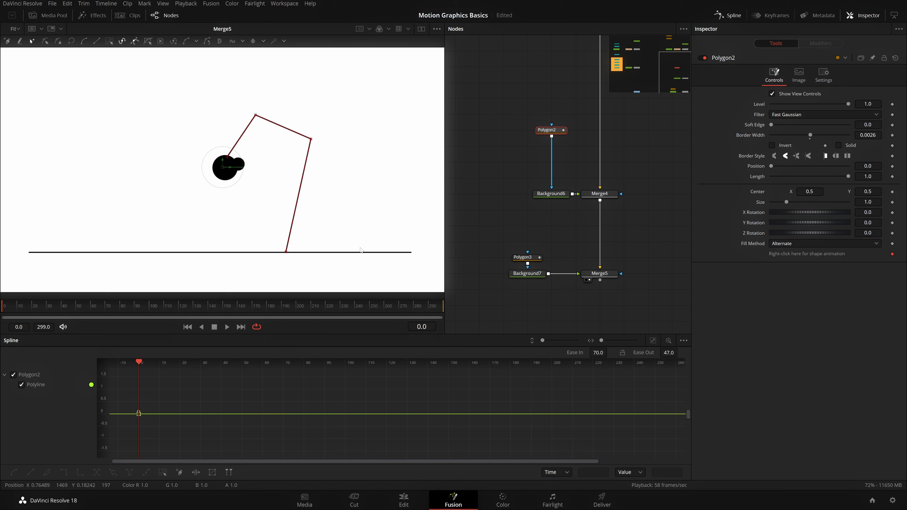
Step: Select all points of Polygon2's polyline and turn on Point Numbers for them
{"action": "left_click_drag", "start_coordinate": [368, 87], "coordinate": [139, 265]}
{"action": "right_click", "coordinate": [353, 209]}
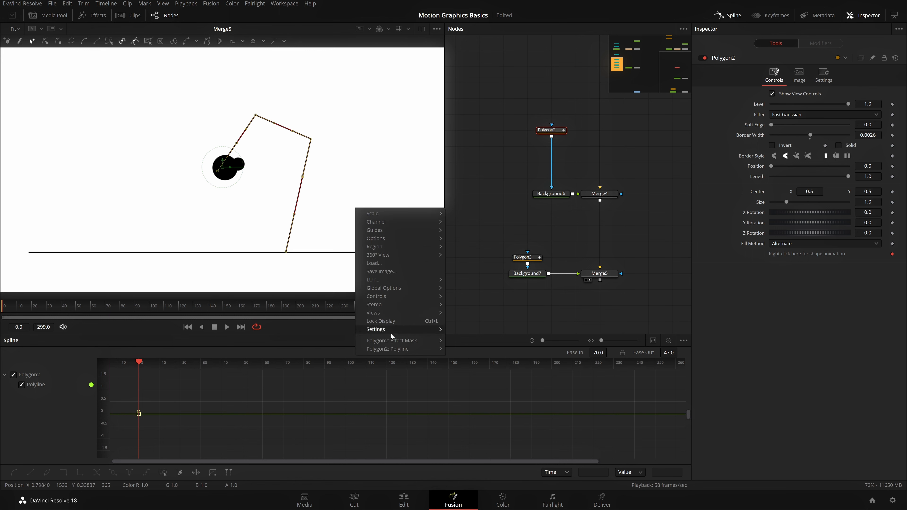
{"action": "mouse_move", "coordinate": [407, 348]}
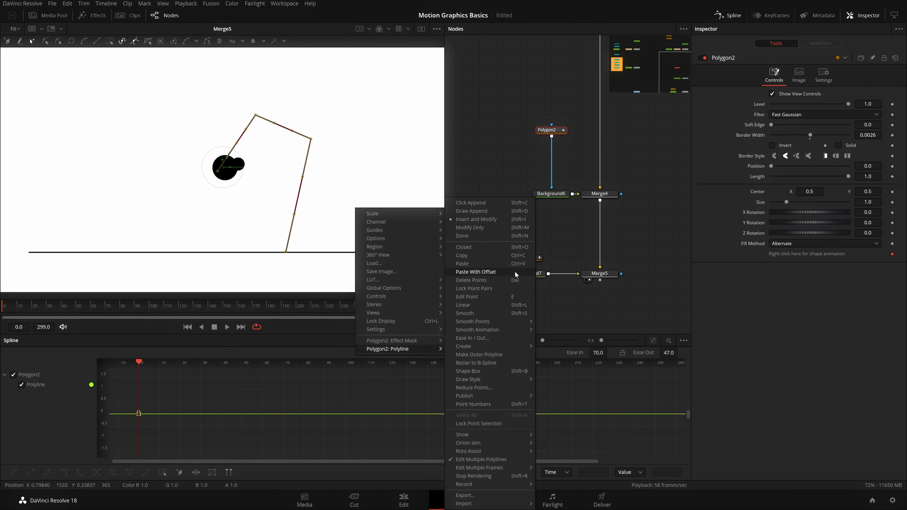
{"action": "right_click", "coordinate": [260, 190]}
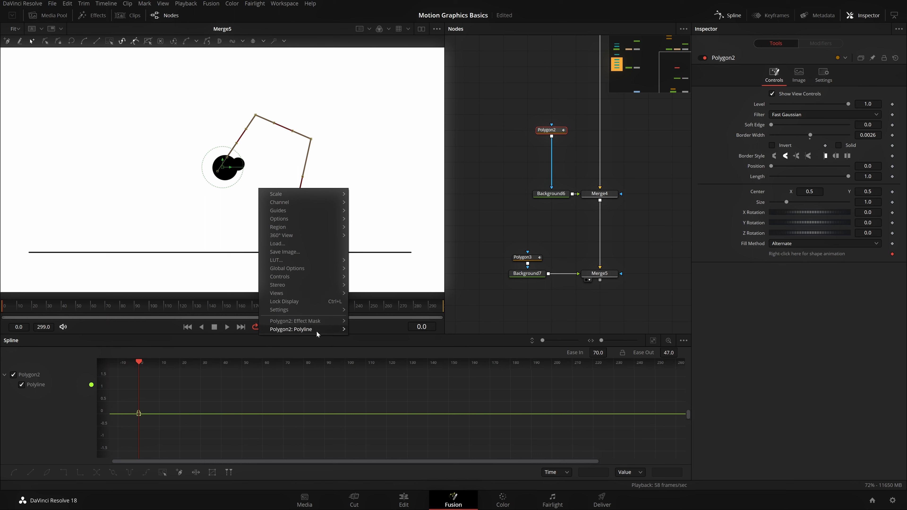
{"action": "mouse_move", "coordinate": [316, 329]}
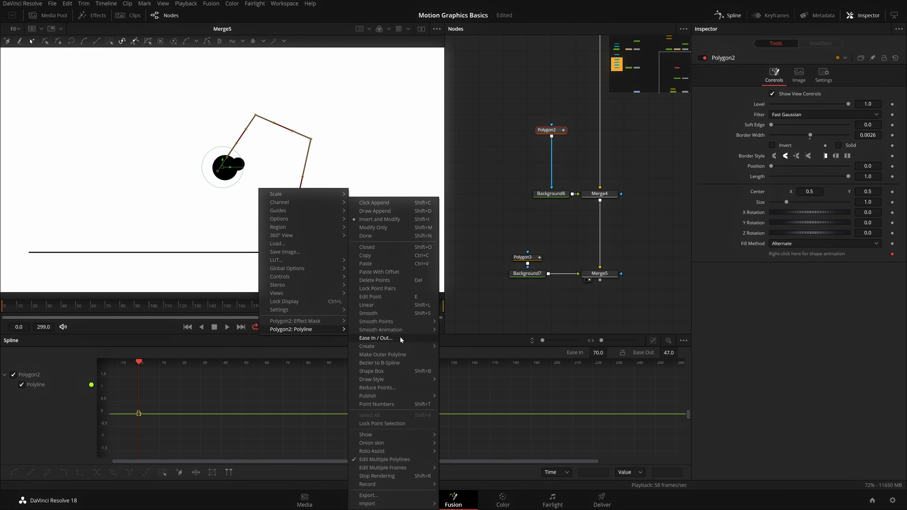
{"action": "mouse_move", "coordinate": [406, 320]}
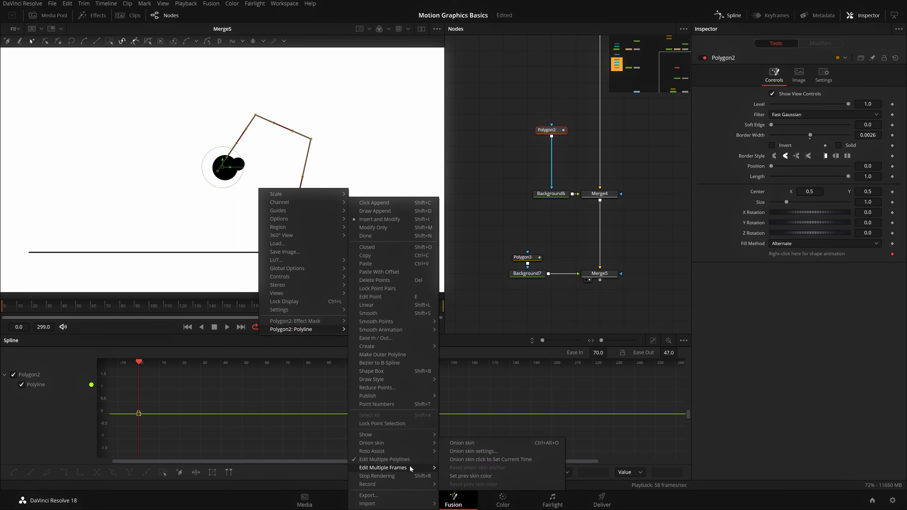
{"action": "left_click", "coordinate": [419, 406]}
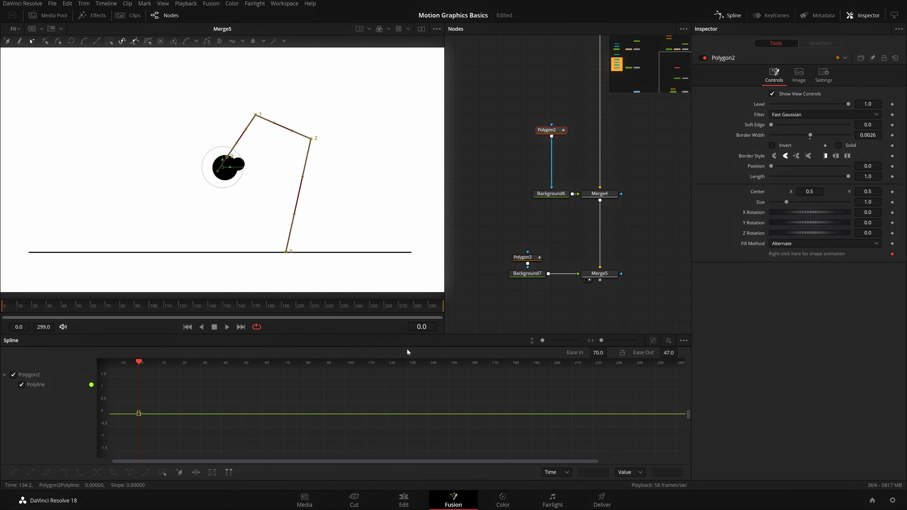
Step: Publish all of Polygon2's polyline points as separate controls, then try changing Point 0's X value and undo that change
{"action": "left_click", "coordinate": [197, 41]}
{"action": "left_click", "coordinate": [214, 52]}
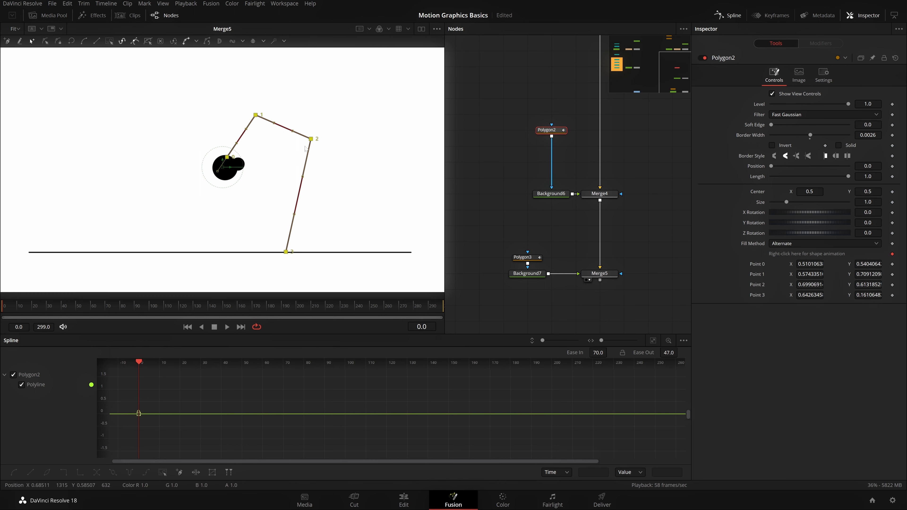
{"action": "left_click_drag", "start_coordinate": [810, 264], "coordinate": [821, 264]}
{"action": "key", "text": "ctrl+z"}
Step: Select Polygon1_1 in the finished tree's RightHandSide group and display Merge2 in the viewer
{"action": "left_click", "coordinate": [496, 206]}
{"action": "left_click_drag", "start_coordinate": [468, 196], "coordinate": [655, 208]}
{"action": "left_click_drag", "start_coordinate": [552, 202], "coordinate": [568, 251]}
{"action": "left_click", "coordinate": [534, 161]}
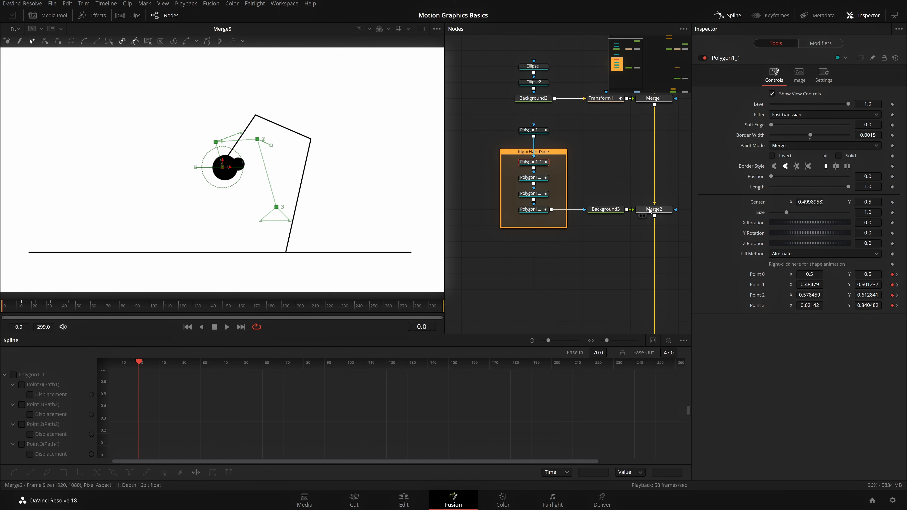
{"action": "left_click", "coordinate": [642, 216]}
{"action": "left_click", "coordinate": [579, 263]}
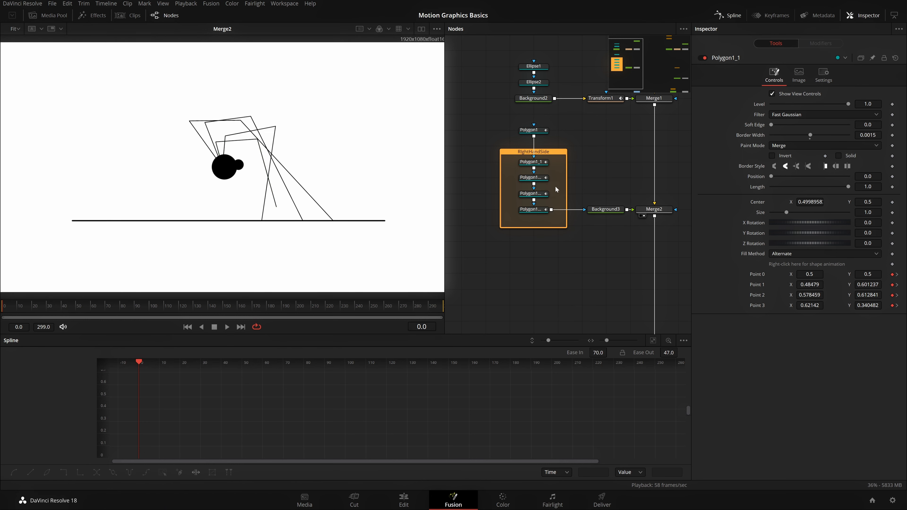
Step: Show the displacement splines of Polygon1_1's points and inspect the other polygons in the RightHandSide group
{"action": "left_click", "coordinate": [535, 163]}
{"action": "left_click_drag", "start_coordinate": [103, 307], "coordinate": [1, 321]}
{"action": "left_click", "coordinate": [13, 375]}
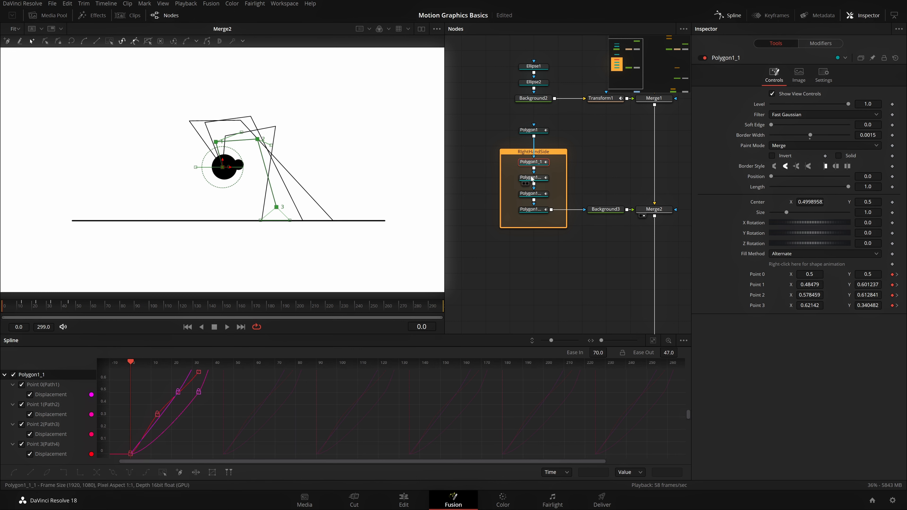
{"action": "left_click", "coordinate": [531, 210]}
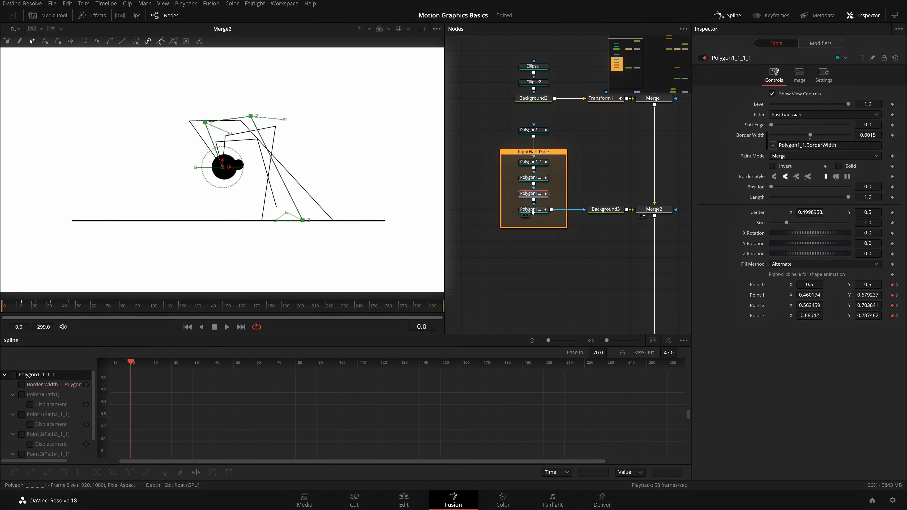
{"action": "left_click", "coordinate": [512, 252]}
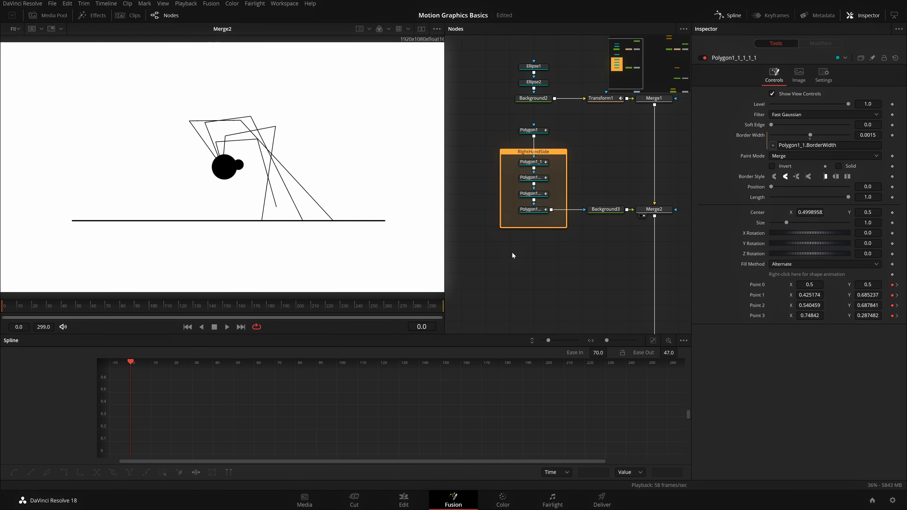
Step: Scrub the opening frames with the last RightHandSide polygon selected to examine how its points are animated, ending at frame 0
{"action": "left_click", "coordinate": [538, 209]}
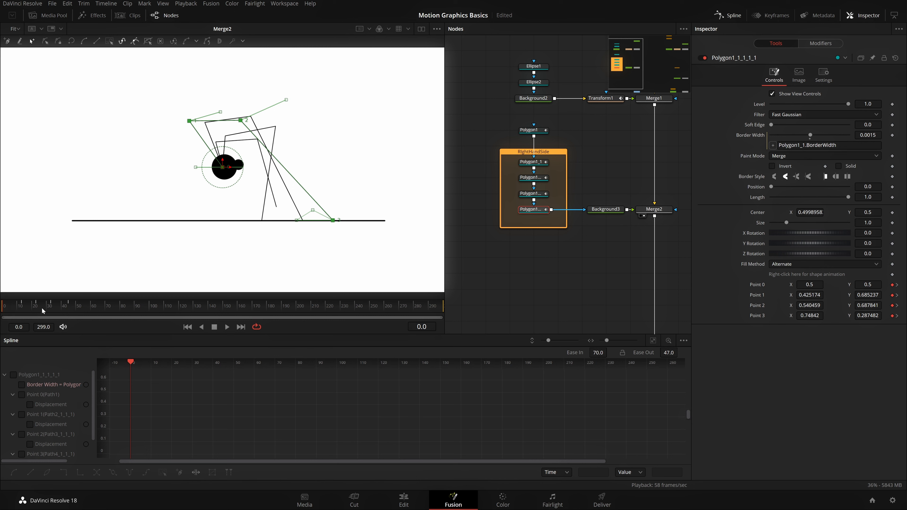
{"action": "left_click_drag", "start_coordinate": [72, 308], "coordinate": [21, 357]}
{"action": "left_click_drag", "start_coordinate": [1, 362], "coordinate": [69, 363]}
{"action": "mouse_move", "coordinate": [62, 310]}
{"action": "left_mouse_down"}
{"action": "mouse_move", "coordinate": [8, 310]}
{"action": "mouse_move", "coordinate": [67, 309]}
{"action": "mouse_move", "coordinate": [69, 326]}
{"action": "left_mouse_up"}
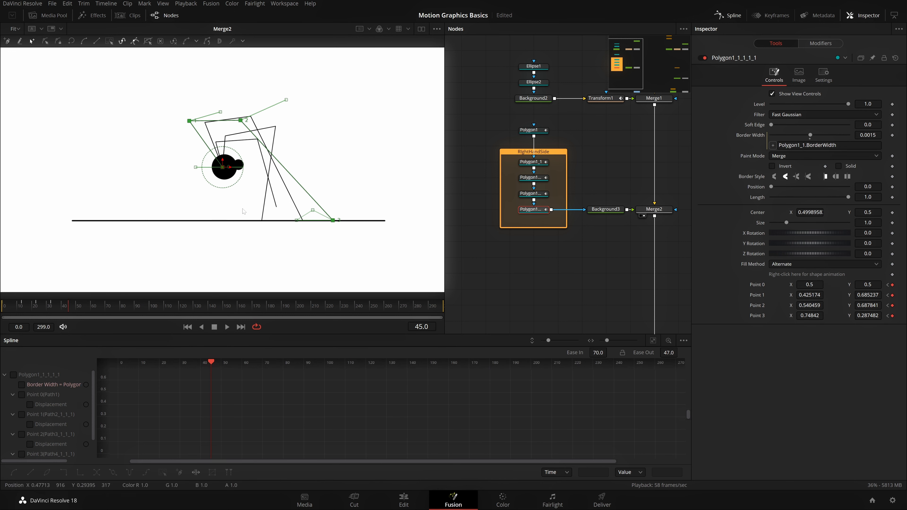
{"action": "left_click_drag", "start_coordinate": [63, 309], "coordinate": [22, 331]}
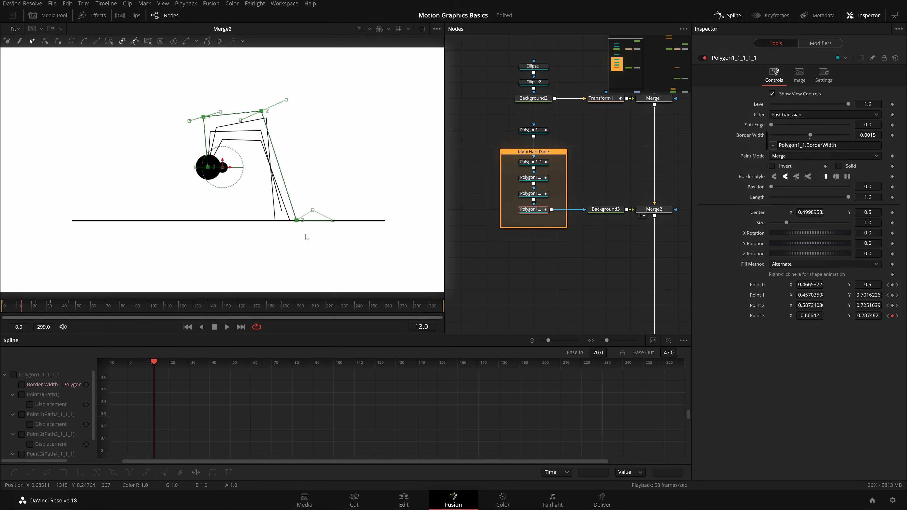
{"action": "left_click_drag", "start_coordinate": [11, 310], "coordinate": [1, 314]}
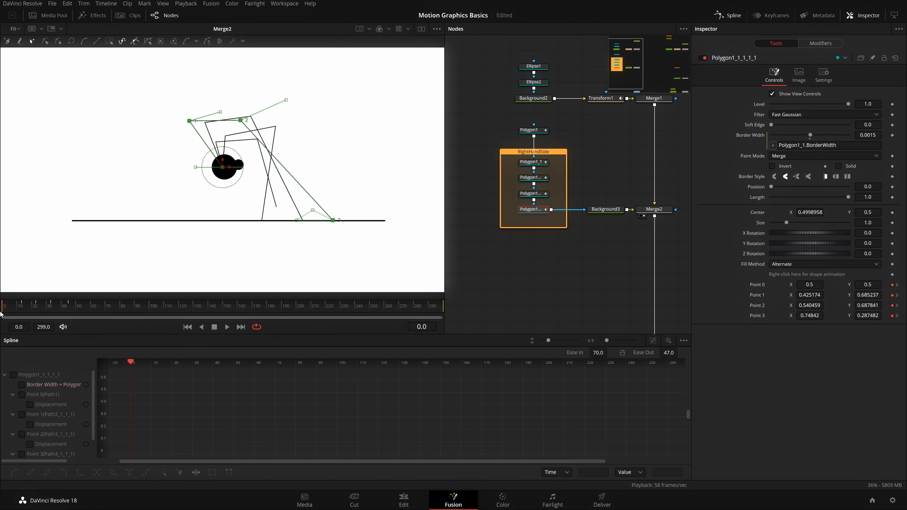
Step: Disable Polygon1_1, Polygon1_1_1 and Polygon1_1_1_1 and play back the animation of the remaining RightHandSide polygon
{"action": "left_click_drag", "start_coordinate": [572, 160], "coordinate": [519, 202]}
{"action": "left_click", "coordinate": [561, 247]}
{"action": "left_click", "coordinate": [227, 327]}
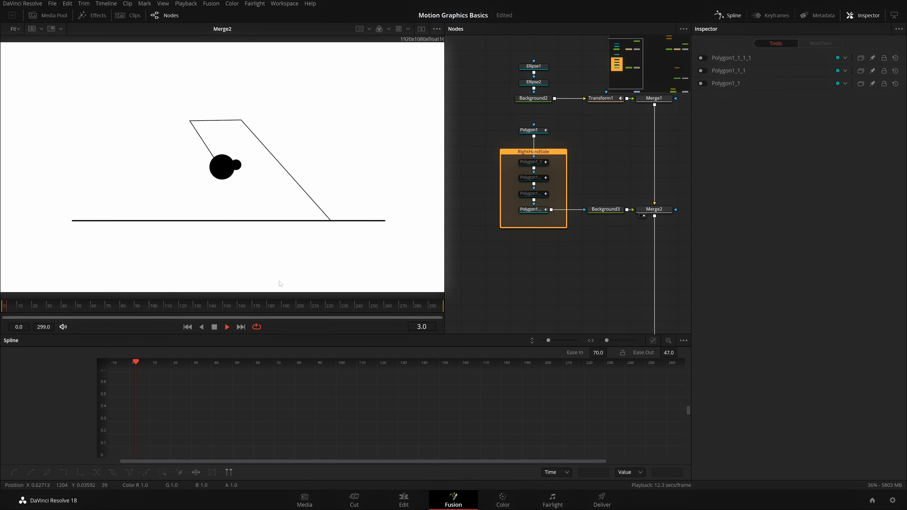
{"action": "left_click_drag", "start_coordinate": [7, 311], "coordinate": [201, 368]}
{"action": "key", "text": "space"}
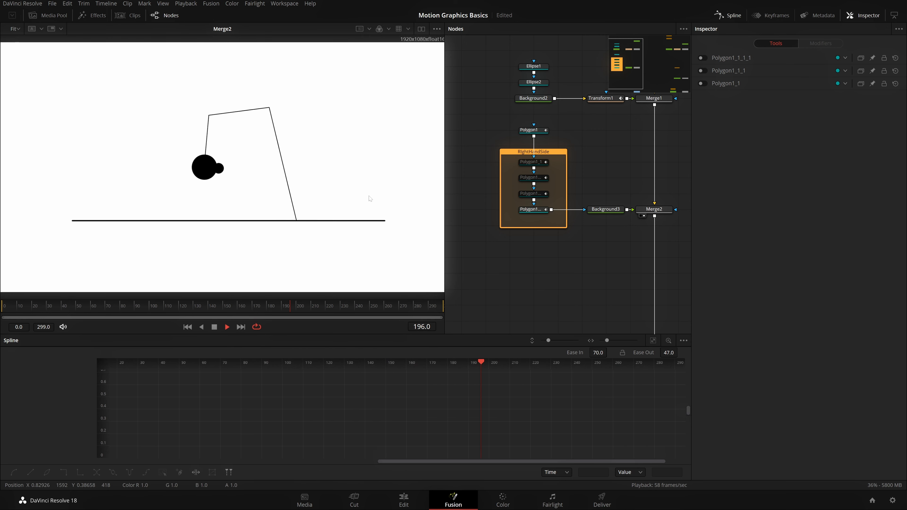
{"action": "key", "text": "space"}
Step: Save the project and display the rebuilt tree's Merge5 in the viewer
{"action": "key", "text": "ctrl+s"}
{"action": "left_click_drag", "start_coordinate": [578, 256], "coordinate": [450, 252]}
{"action": "left_click_drag", "start_coordinate": [599, 242], "coordinate": [416, 176]}
{"action": "left_click_drag", "start_coordinate": [604, 260], "coordinate": [583, 258]}
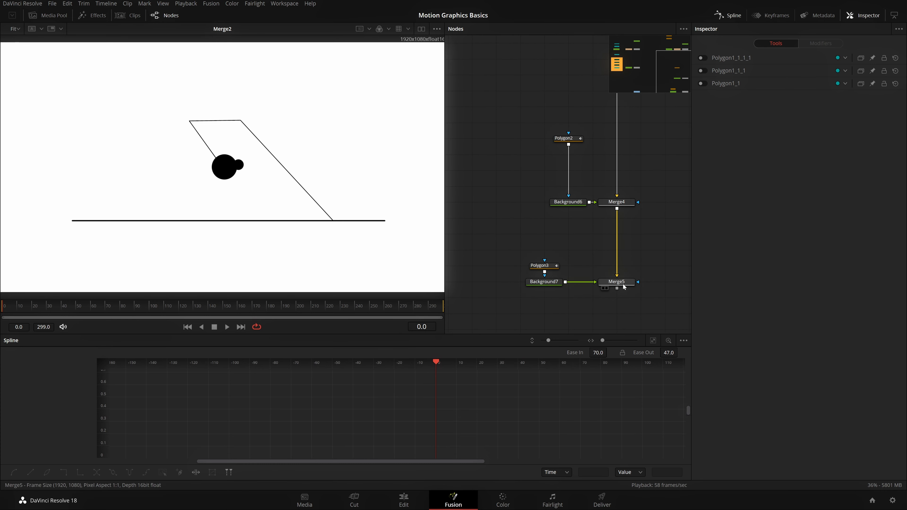
{"action": "key", "text": "1"}
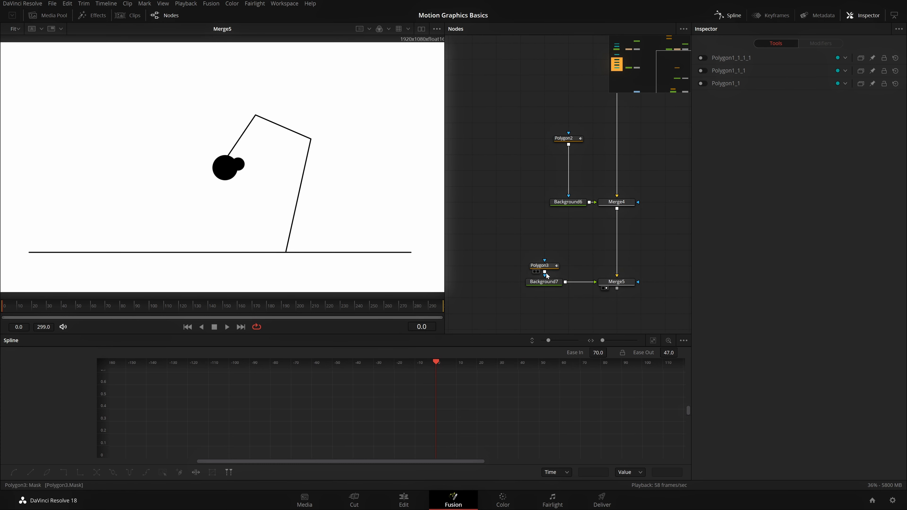
Step: Set the Border Width of Polygon3 to 0.0016 and of Polygon2 to 0.002
{"action": "left_click", "coordinate": [545, 266]}
{"action": "key", "text": "Return"}
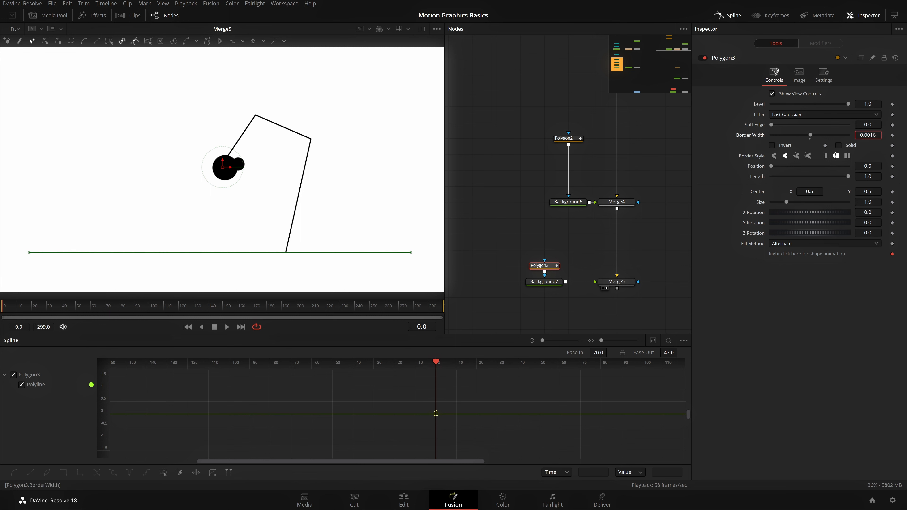
{"action": "left_click", "coordinate": [571, 141]}
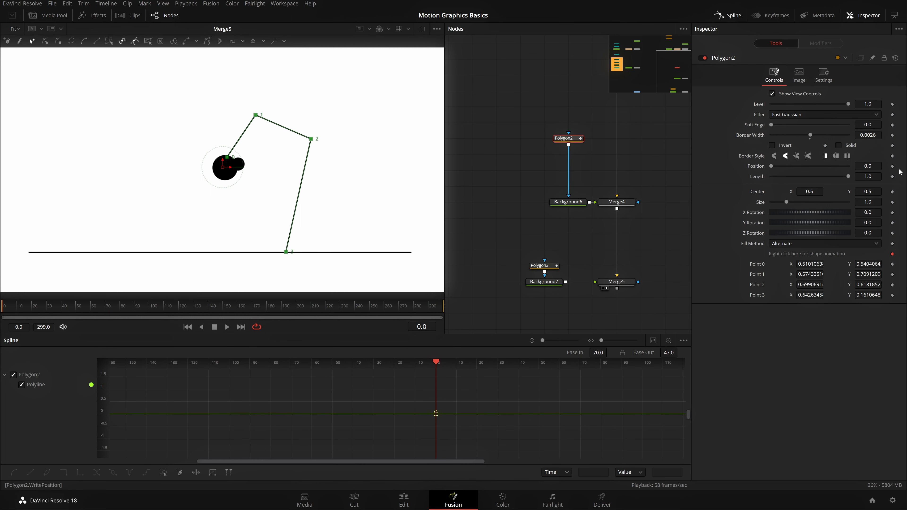
{"action": "left_click", "coordinate": [533, 216]}
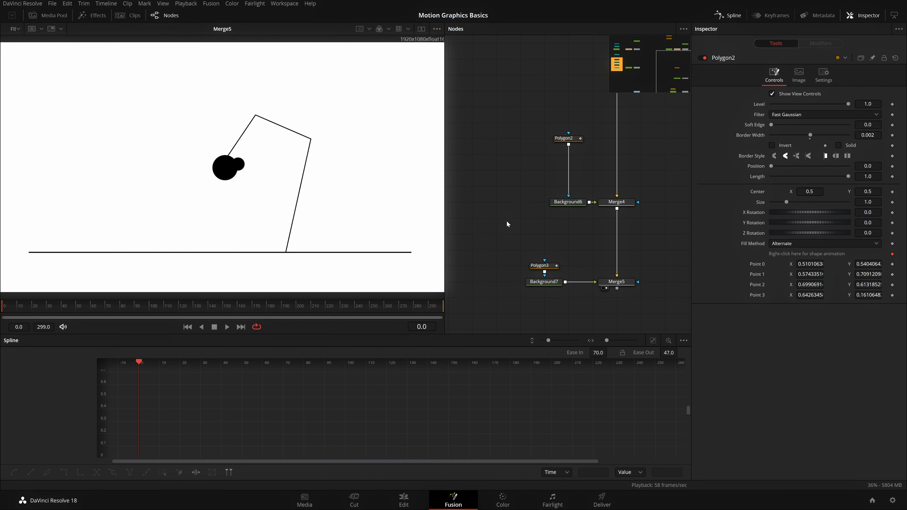
Step: Remove the shape animation keyframe from Polygon2 and move its node slightly higher above Background6
{"action": "left_click", "coordinate": [576, 143]}
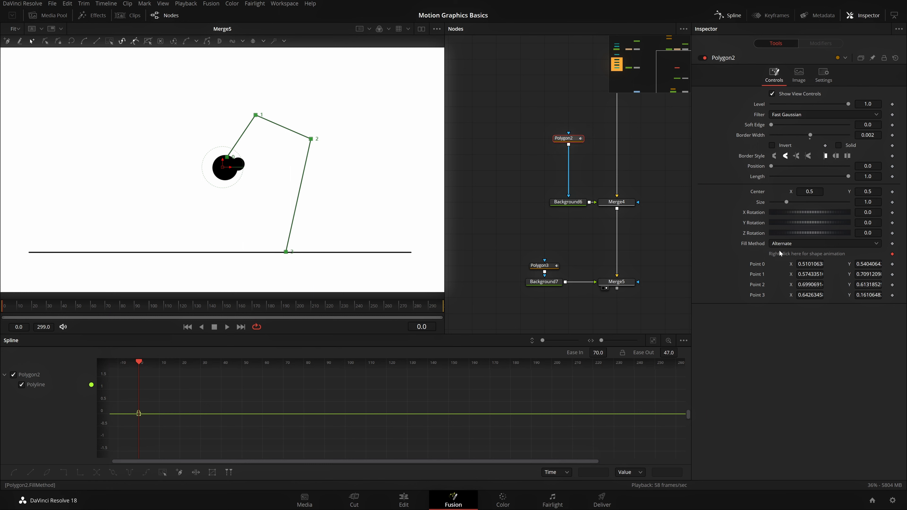
{"action": "left_click", "coordinate": [892, 255]}
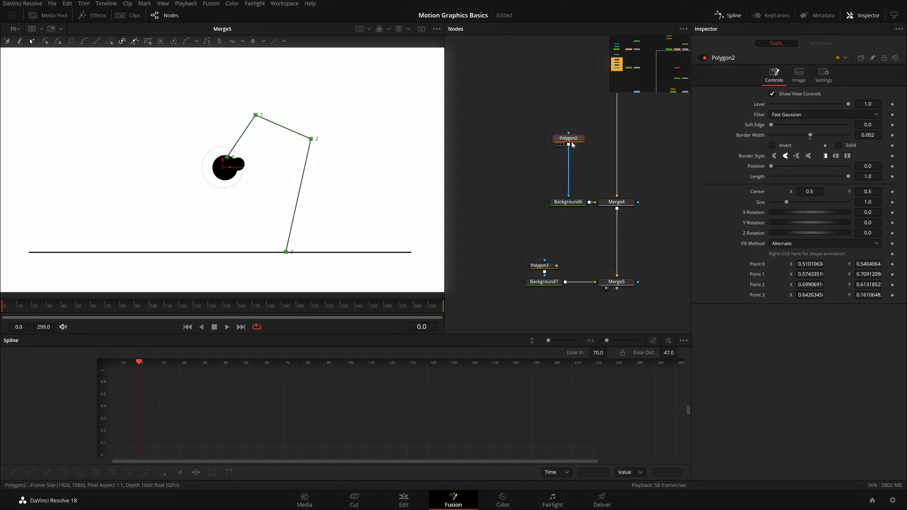
{"action": "left_click_drag", "start_coordinate": [571, 139], "coordinate": [573, 123]}
Step: Duplicate Polygon2 as an unconnected node and place the copy level with the original
{"action": "key", "text": "ctrl+c"}
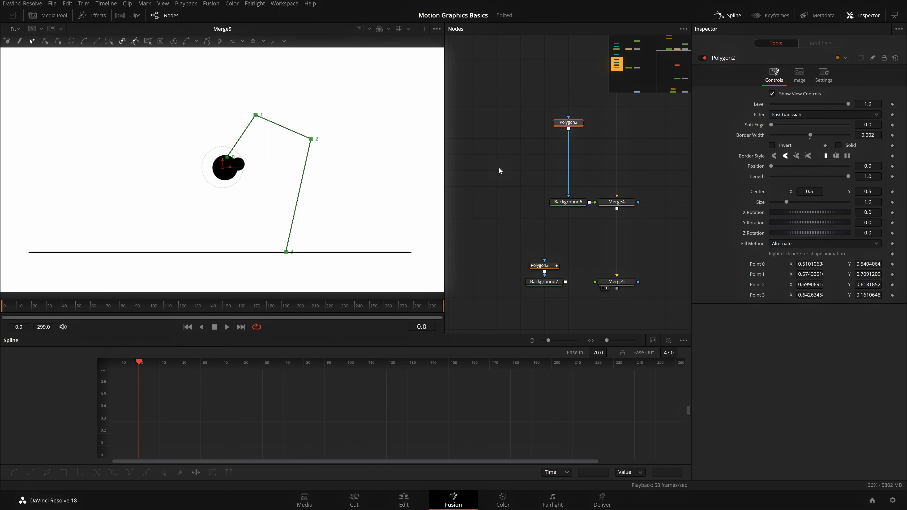
{"action": "left_click", "coordinate": [497, 154]}
{"action": "key", "text": "ctrl+v"}
{"action": "mouse_move", "coordinate": [508, 157]}
{"action": "left_mouse_down"}
{"action": "mouse_move", "coordinate": [515, 165]}
{"action": "mouse_move", "coordinate": [518, 155]}
{"action": "left_mouse_up"}
Step: Scrub the opening frames with Polygon2 selected to compare the black shape's movement with the polyline's Point 0
{"action": "left_click", "coordinate": [579, 121]}
{"action": "left_click", "coordinate": [5, 309]}
{"action": "left_click_drag", "start_coordinate": [4, 308], "coordinate": [39, 311]}
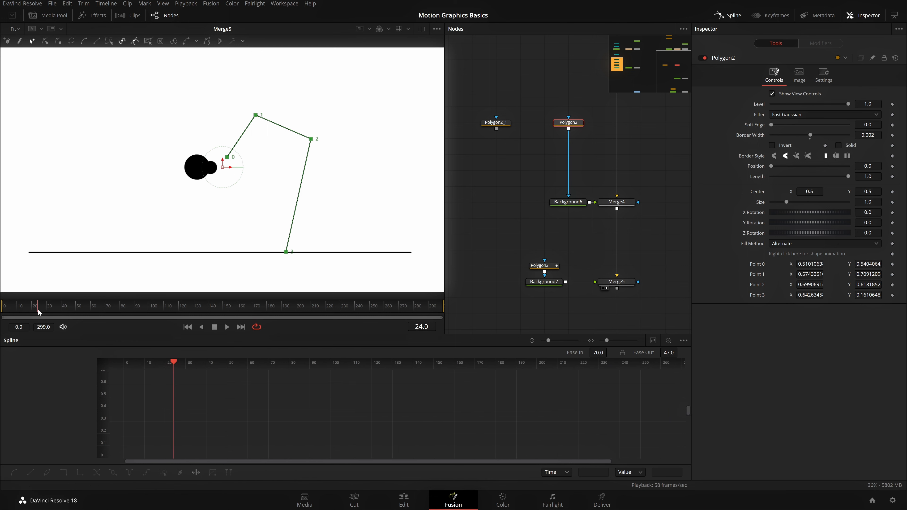
{"action": "key", "text": "Home"}
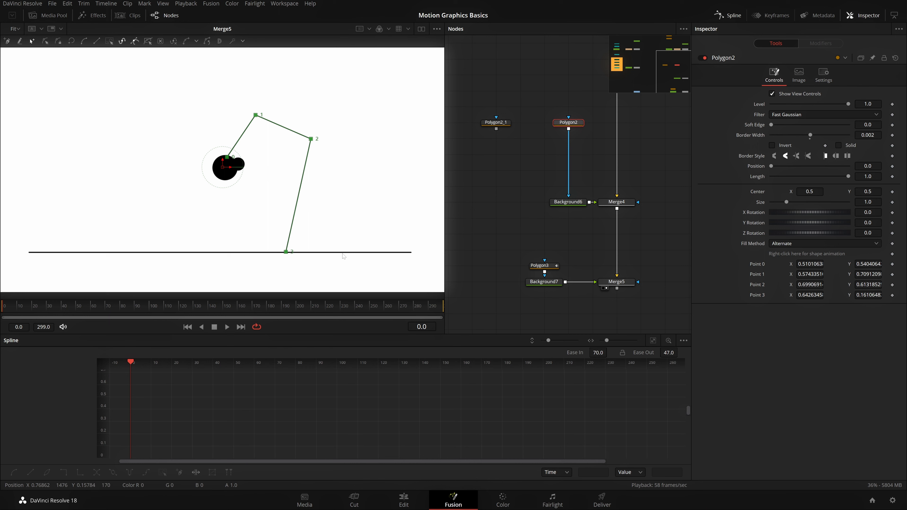
{"action": "left_click", "coordinate": [590, 146]}
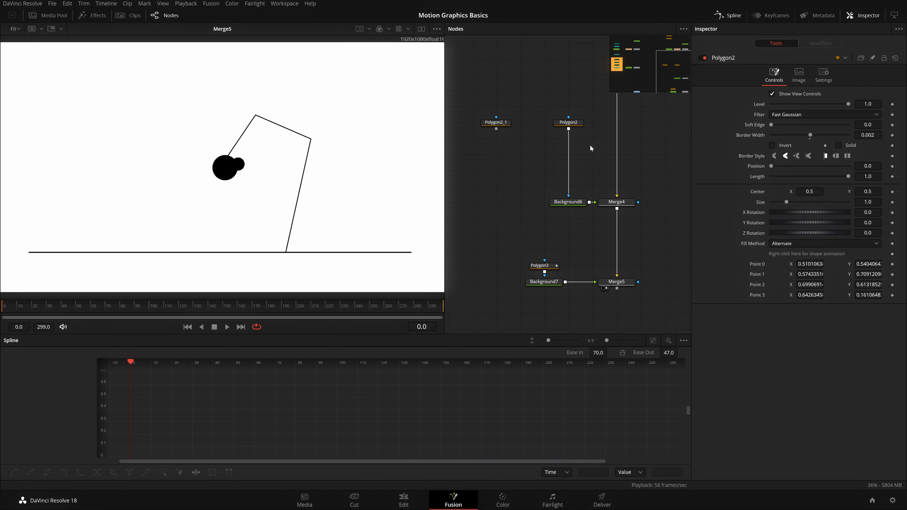
{"action": "left_click", "coordinate": [574, 126]}
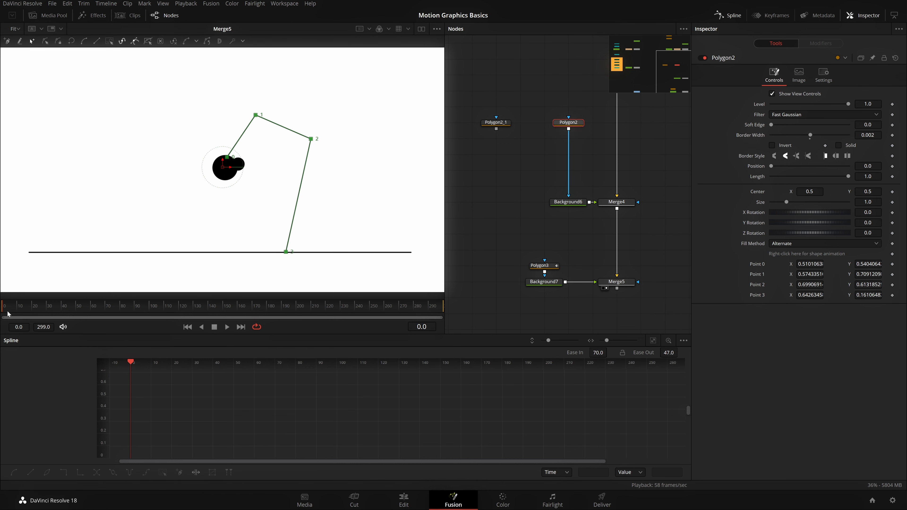
{"action": "mouse_move", "coordinate": [6, 306]}
{"action": "left_mouse_down"}
{"action": "mouse_move", "coordinate": [23, 307]}
{"action": "mouse_move", "coordinate": [3, 305]}
{"action": "left_mouse_up"}
{"action": "mouse_move", "coordinate": [3, 309]}
{"action": "left_mouse_down"}
{"action": "mouse_move", "coordinate": [41, 309]}
{"action": "mouse_move", "coordinate": [13, 308]}
{"action": "mouse_move", "coordinate": [5, 323]}
{"action": "left_mouse_up"}
{"action": "left_click", "coordinate": [492, 239]}
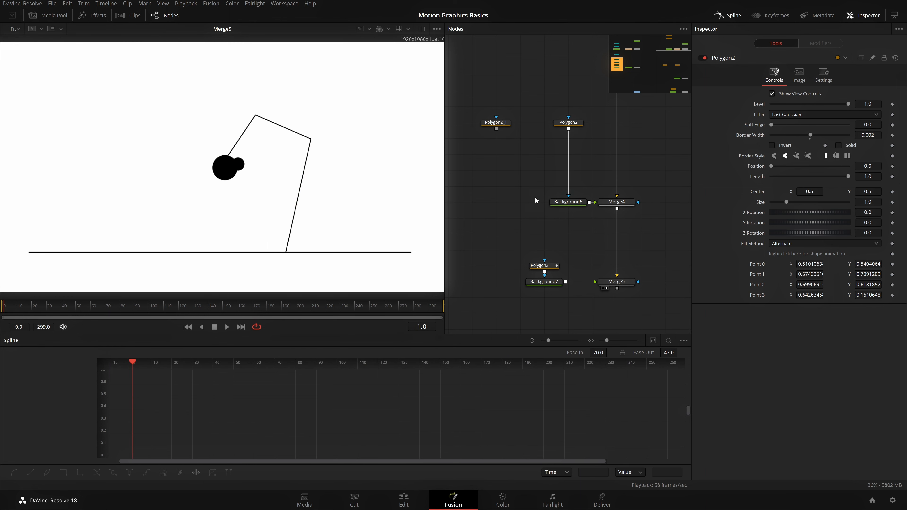
Step: Select Polygon2 and play the animation in short bursts, stopping at frame 23 to compare the black shape with Point 0
{"action": "left_click", "coordinate": [568, 122]}
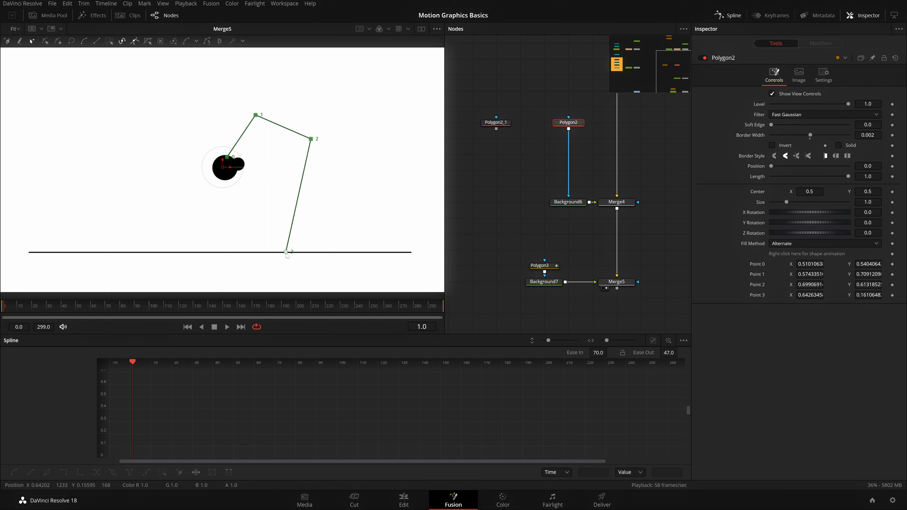
{"action": "key", "text": "space"}
{"action": "key", "text": "space"}
{"action": "key", "text": "space"}
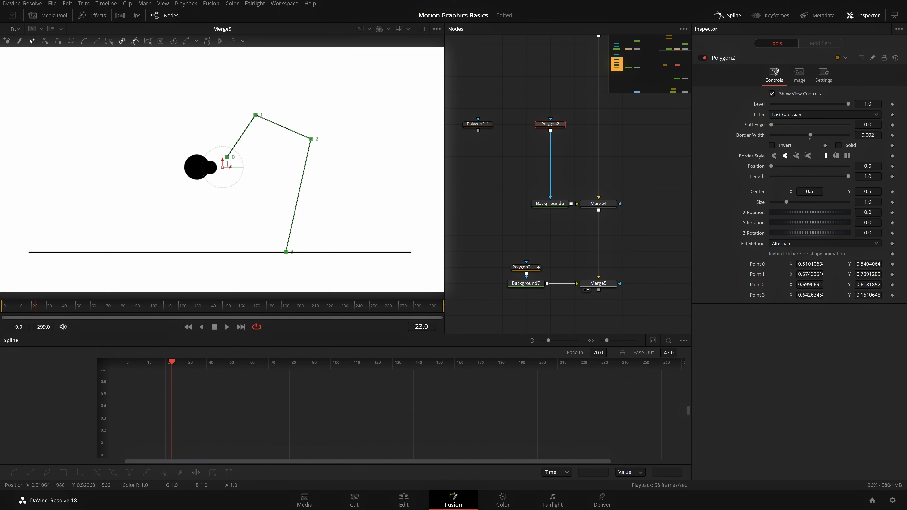
Step: Inspect the modifiers of Transform2 to identify which path drives its Center
{"action": "right_click", "coordinate": [756, 264]}
{"action": "left_click", "coordinate": [626, 163]}
{"action": "scroll", "coordinate": [636, 146], "scroll_direction": "up", "scroll_amount": 5}
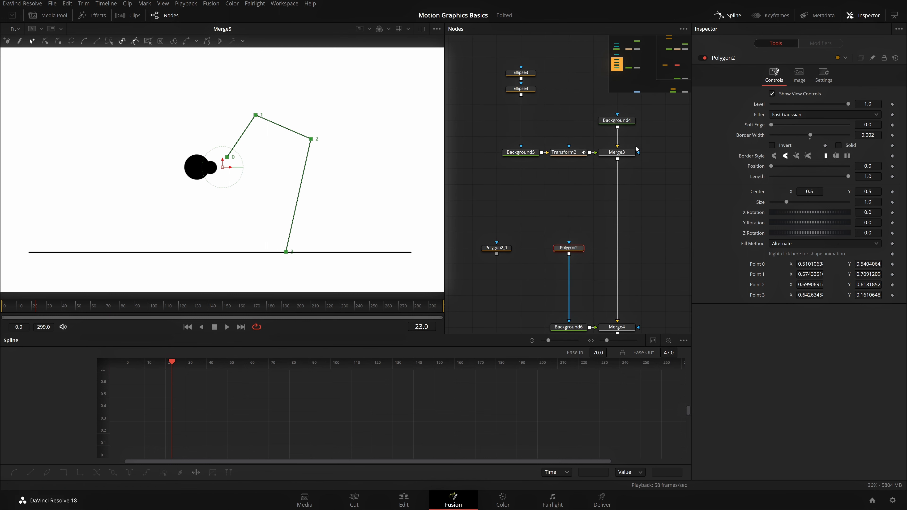
{"action": "left_click", "coordinate": [563, 153]}
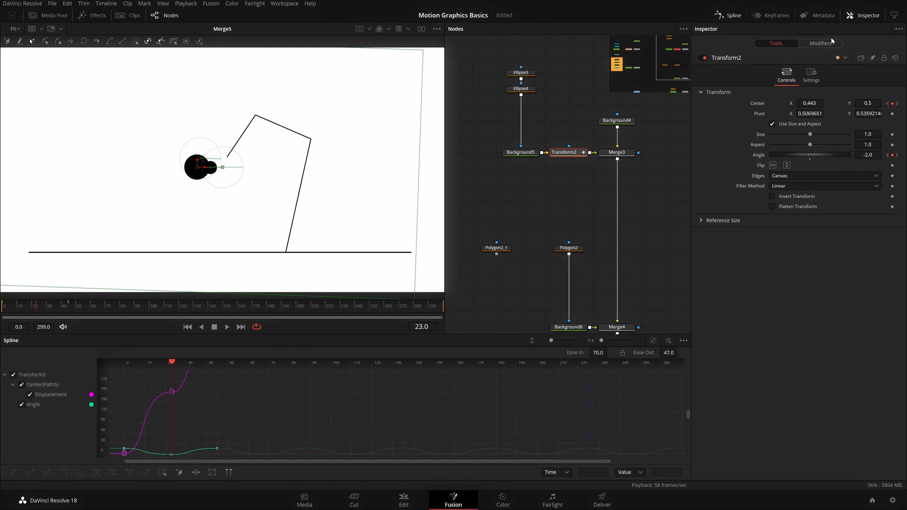
{"action": "left_click", "coordinate": [820, 43]}
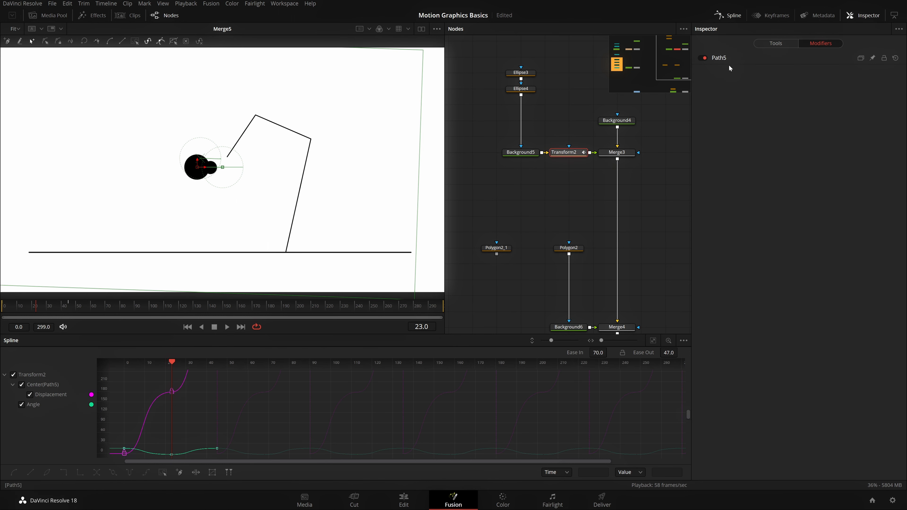
{"action": "scroll", "coordinate": [594, 243], "scroll_direction": "down", "scroll_amount": 4}
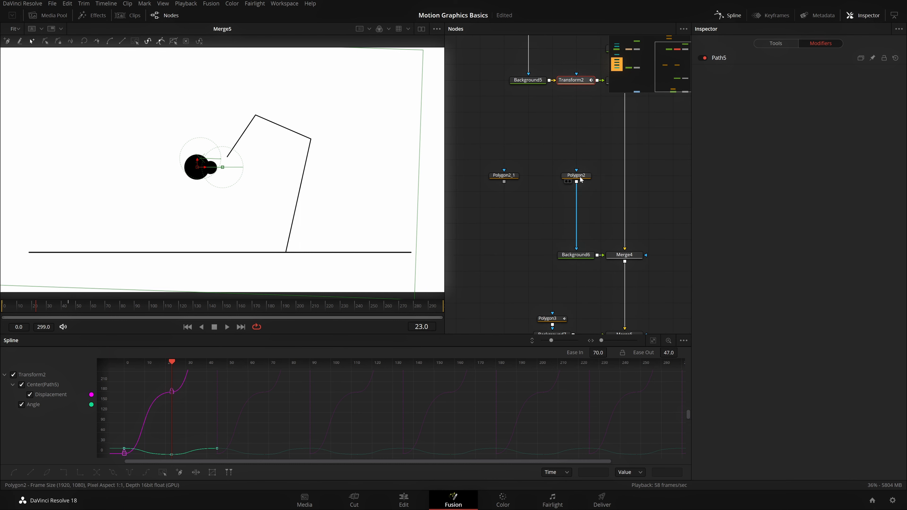
Step: Connect Point 0 of Polygon2 to the position of Path5
{"action": "left_click", "coordinate": [575, 175]}
{"action": "right_click", "coordinate": [757, 263]}
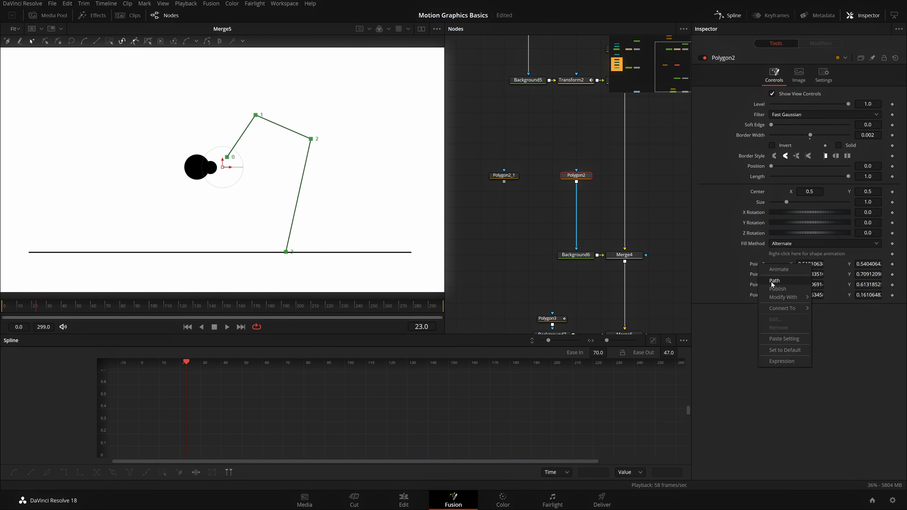
{"action": "mouse_move", "coordinate": [788, 309]}
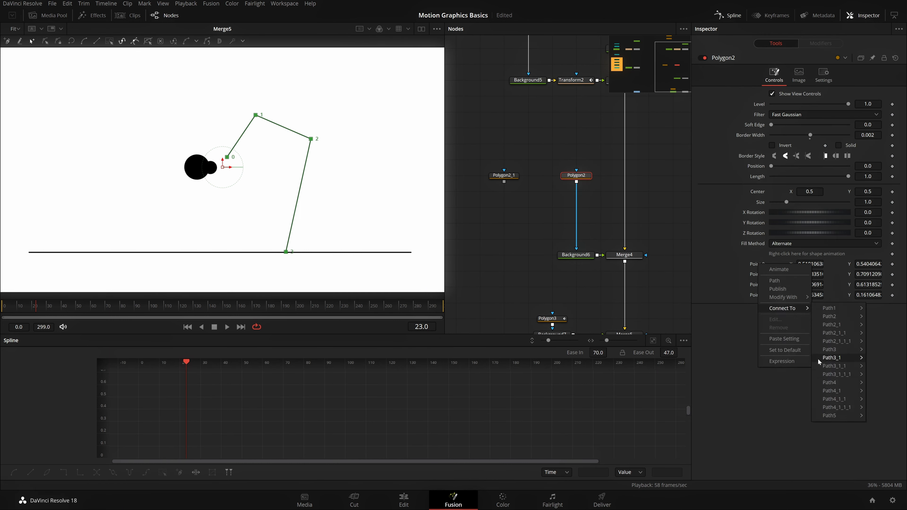
{"action": "left_click", "coordinate": [839, 414]}
{"action": "scroll", "coordinate": [495, 146], "scroll_direction": "left", "scroll_amount": 5}
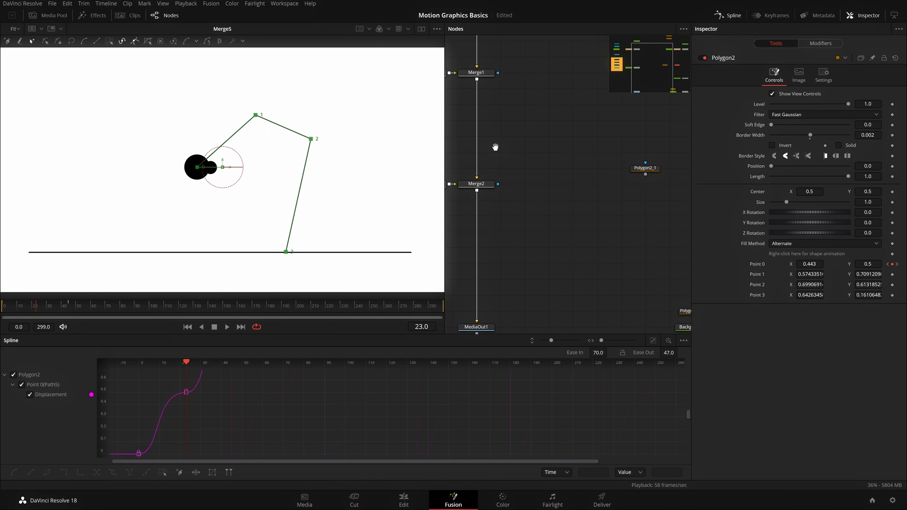
{"action": "scroll", "coordinate": [495, 147], "scroll_direction": "right", "scroll_amount": 5}
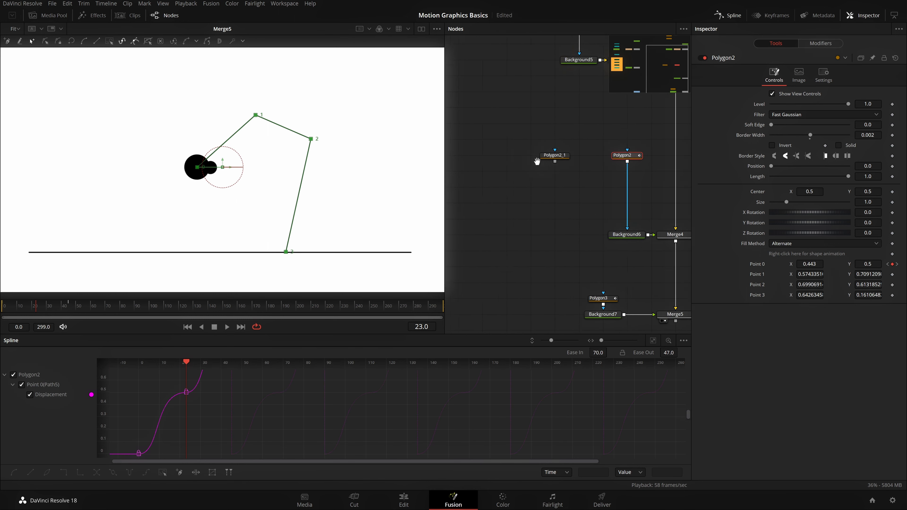
Step: Hide Polygon2's Point 0 curve in the spline graph and scrub the opening frames to check that point's movement
{"action": "left_click", "coordinate": [590, 124]}
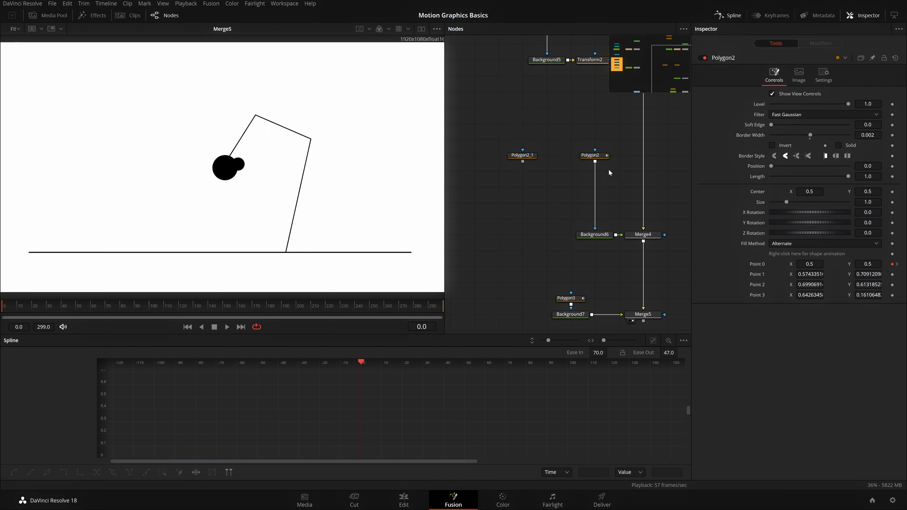
{"action": "left_click", "coordinate": [591, 156]}
{"action": "left_click", "coordinate": [21, 385]}
{"action": "left_click_drag", "start_coordinate": [630, 192], "coordinate": [628, 174]}
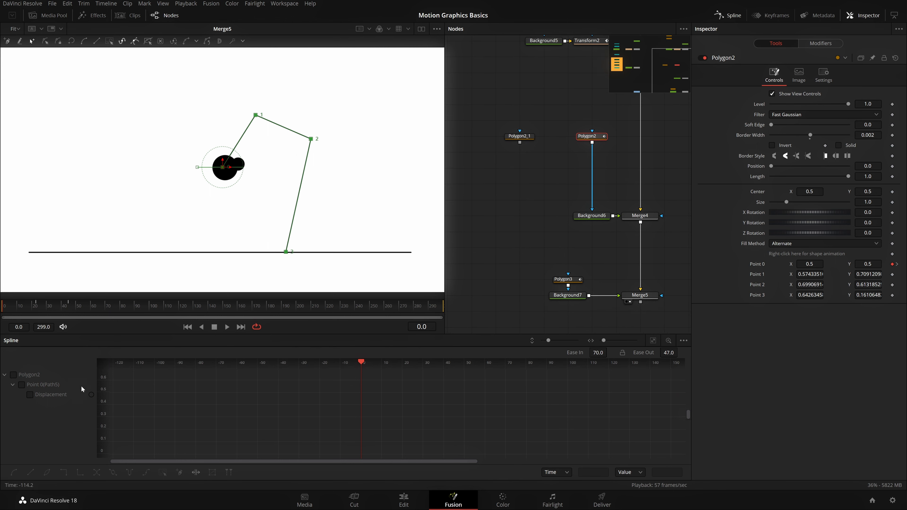
{"action": "left_click", "coordinate": [37, 304]}
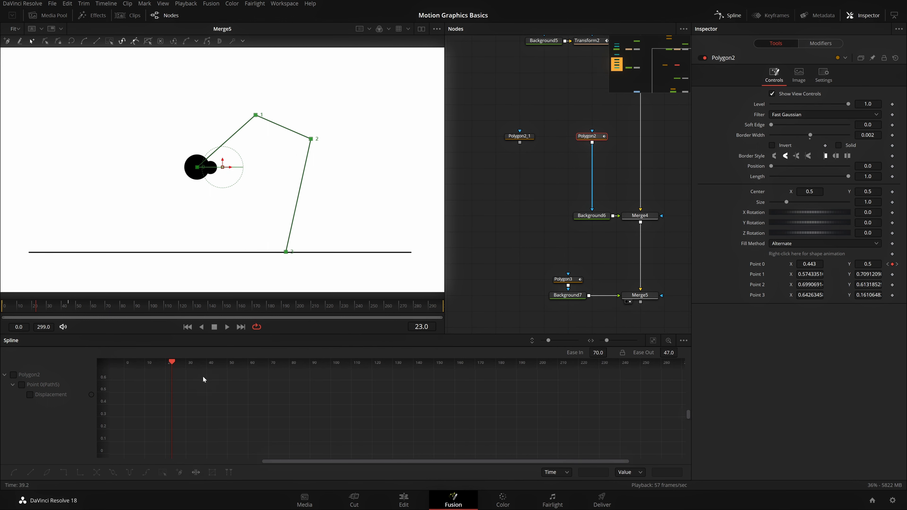
{"action": "left_click_drag", "start_coordinate": [4, 309], "coordinate": [5, 335]}
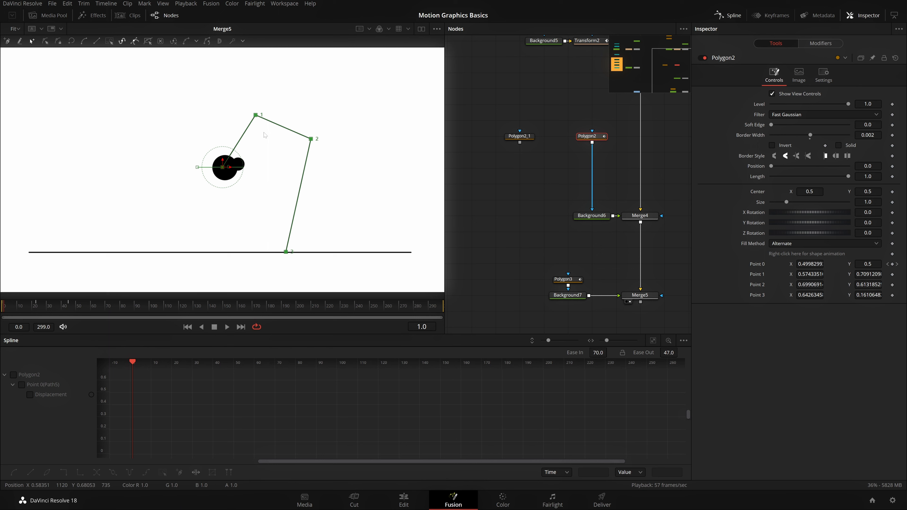
Step: Try moving Polygon2's unkeyframed Point 1 to X 0.478335, Y 0.774121 at frame 23, scrub back to frame 0, and undo the move
{"action": "left_click_drag", "start_coordinate": [35, 309], "coordinate": [37, 308]}
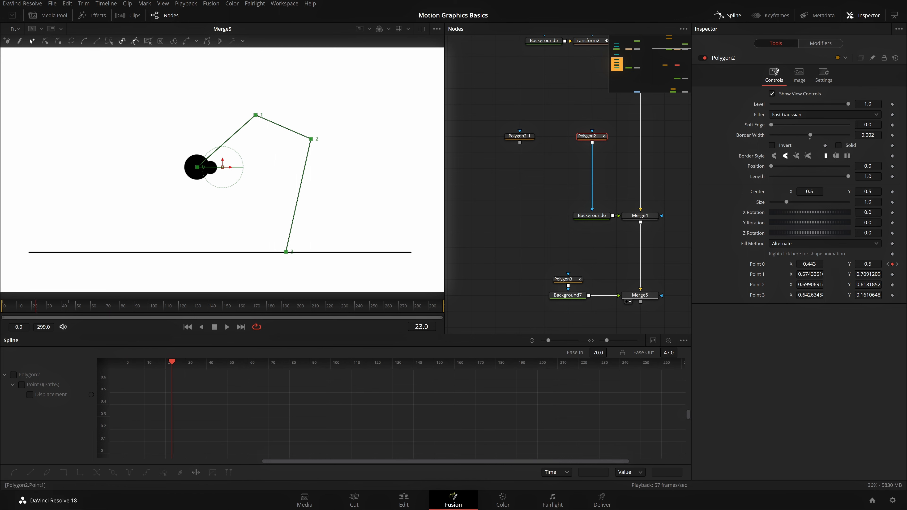
{"action": "left_click_drag", "start_coordinate": [810, 274], "coordinate": [776, 275]}
{"action": "left_click_drag", "start_coordinate": [868, 274], "coordinate": [881, 275]}
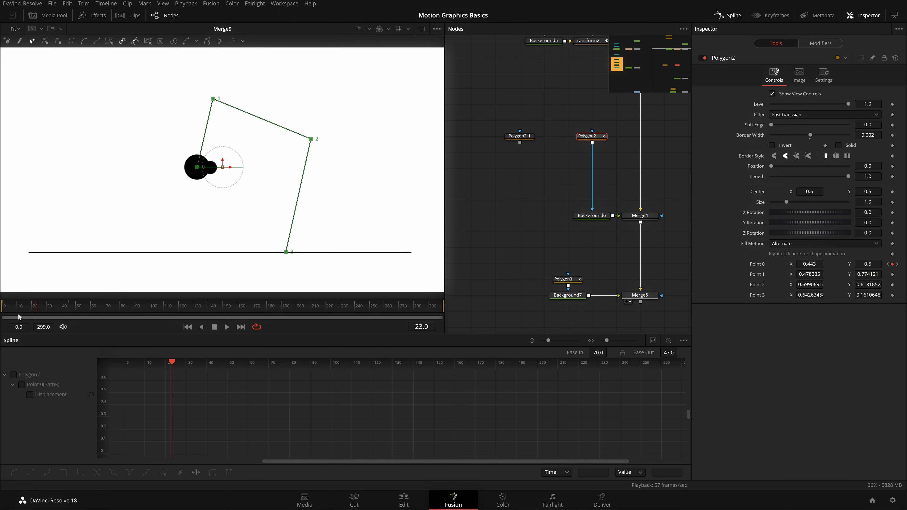
{"action": "left_click_drag", "start_coordinate": [29, 310], "coordinate": [4, 326]}
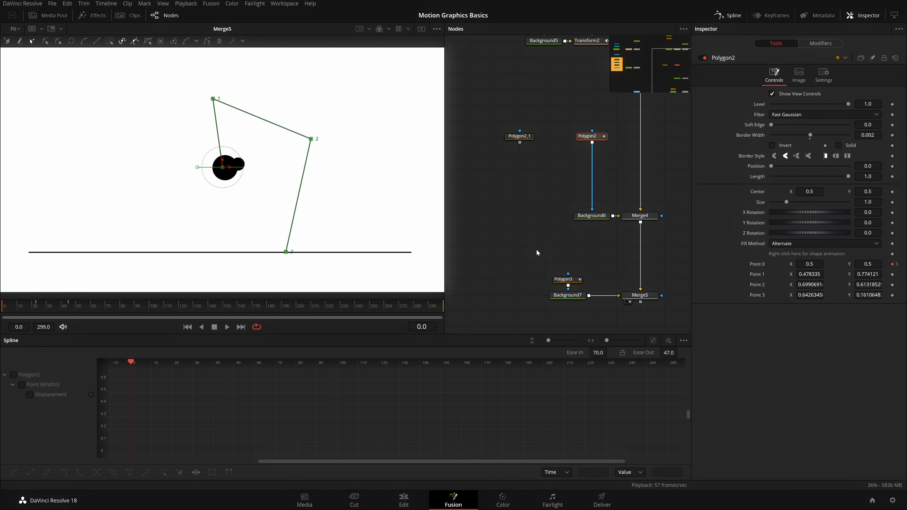
{"action": "key", "text": "ctrl+z"}
{"action": "key", "text": "ctrl+z"}
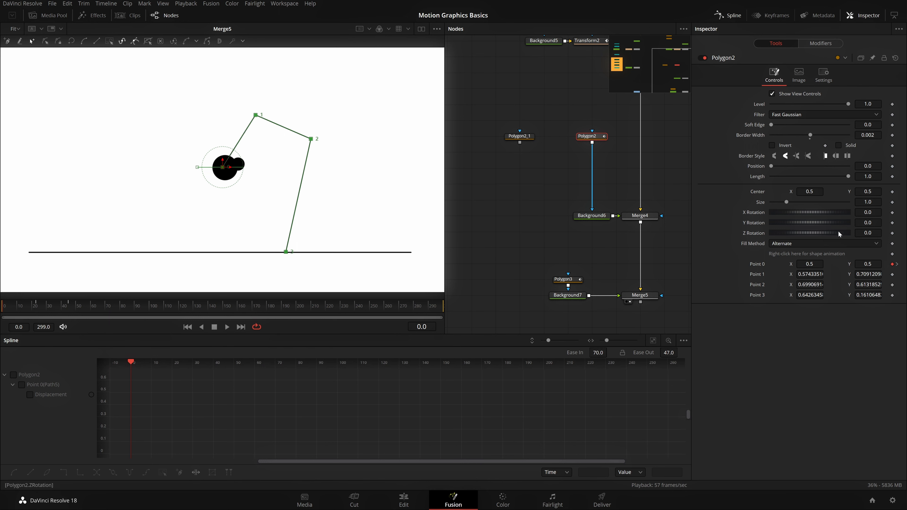
Step: Keyframe Polygon2's Point 1 at frames 0 and 45, and set it to X 0.481335, Y 0.777121 at frame 23
{"action": "left_click", "coordinate": [892, 275]}
{"action": "left_click_drag", "start_coordinate": [66, 306], "coordinate": [68, 306]}
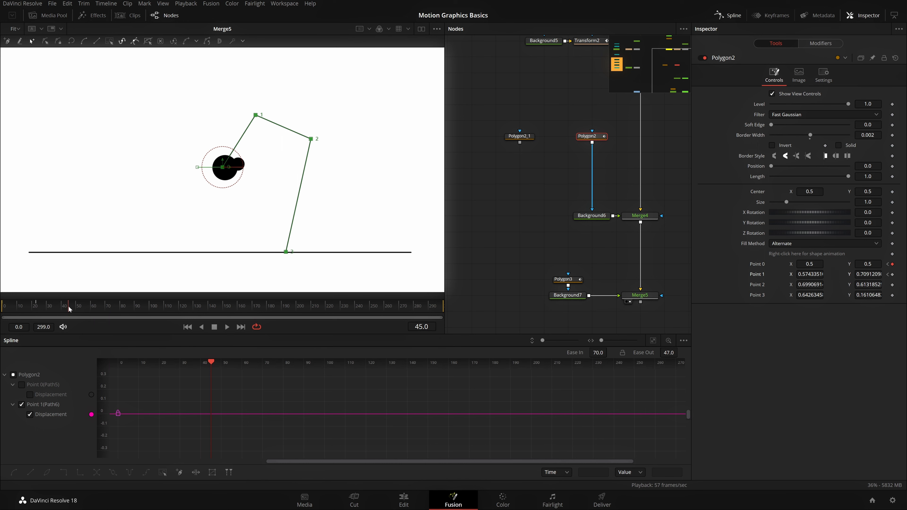
{"action": "left_click", "coordinate": [892, 275]}
{"action": "left_click", "coordinate": [36, 308]}
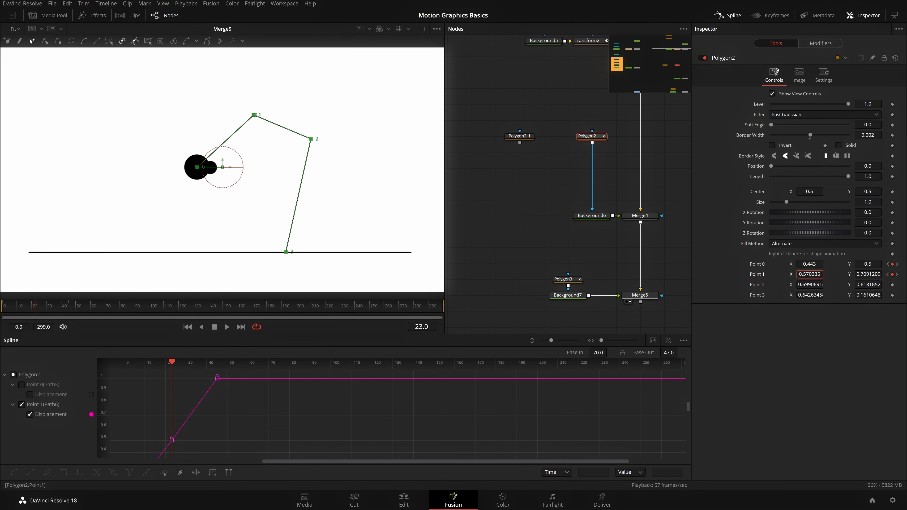
{"action": "left_click_drag", "start_coordinate": [809, 274], "coordinate": [778, 275]}
{"action": "left_click_drag", "start_coordinate": [868, 274], "coordinate": [893, 275]}
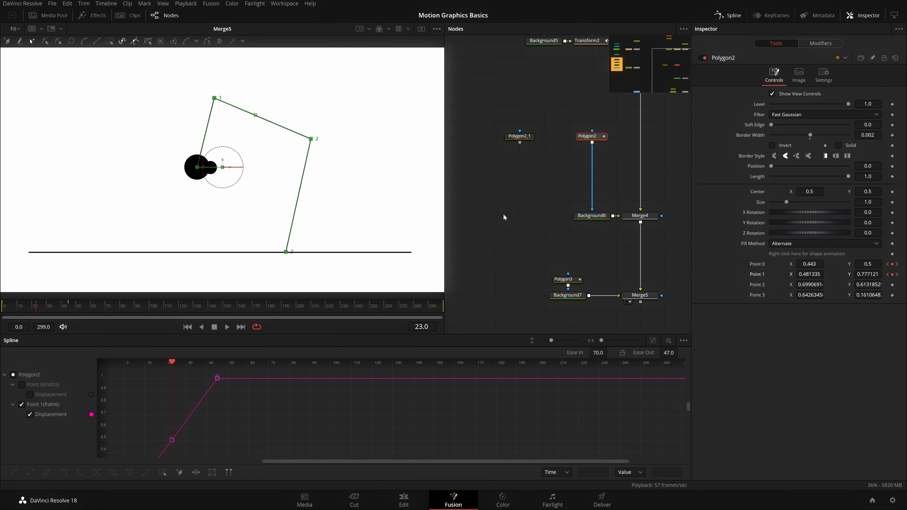
Step: Play back the point animation and reposition Point 1 of Polygon2 at frame 23 to X 0.428335, Y 0.746121
{"action": "key", "text": "Home"}
{"action": "key", "text": "space"}
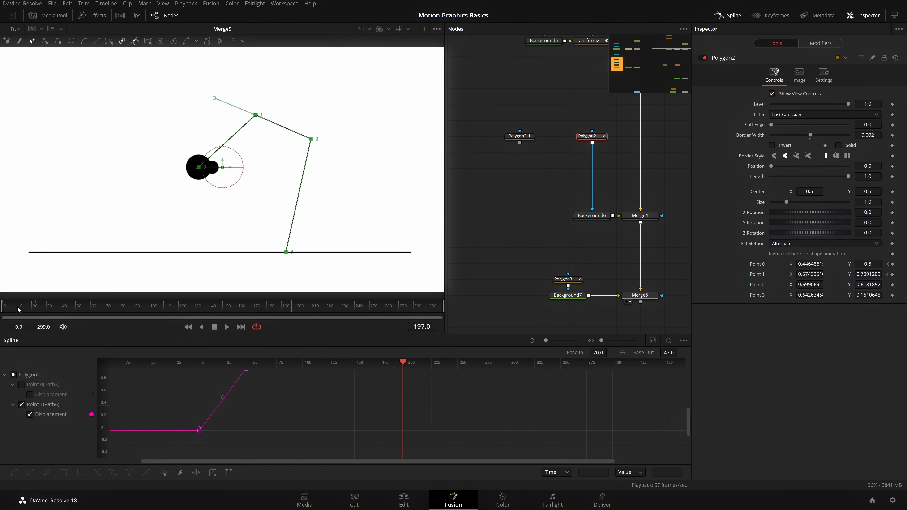
{"action": "left_click_drag", "start_coordinate": [30, 304], "coordinate": [2, 313]}
{"action": "left_click_drag", "start_coordinate": [2, 313], "coordinate": [35, 313]}
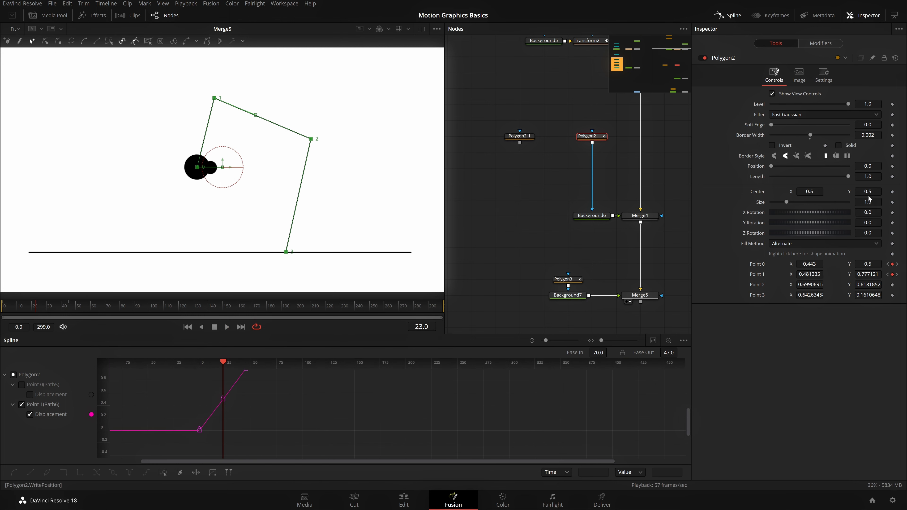
{"action": "left_click_drag", "start_coordinate": [810, 274], "coordinate": [791, 274]}
{"action": "left_click_drag", "start_coordinate": [867, 274], "coordinate": [857, 274]}
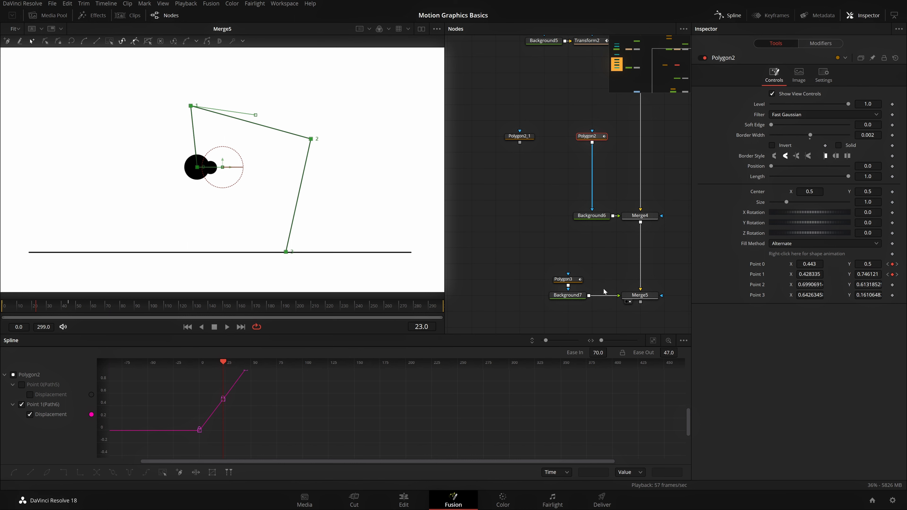
Step: Keyframe Polygon2's Point 2 at frames 0 and 45, move it to about X 0.566, Y 0.618 at frame 23, and scrub the result
{"action": "left_click_drag", "start_coordinate": [11, 308], "coordinate": [2, 334]}
{"action": "left_click", "coordinate": [893, 285]}
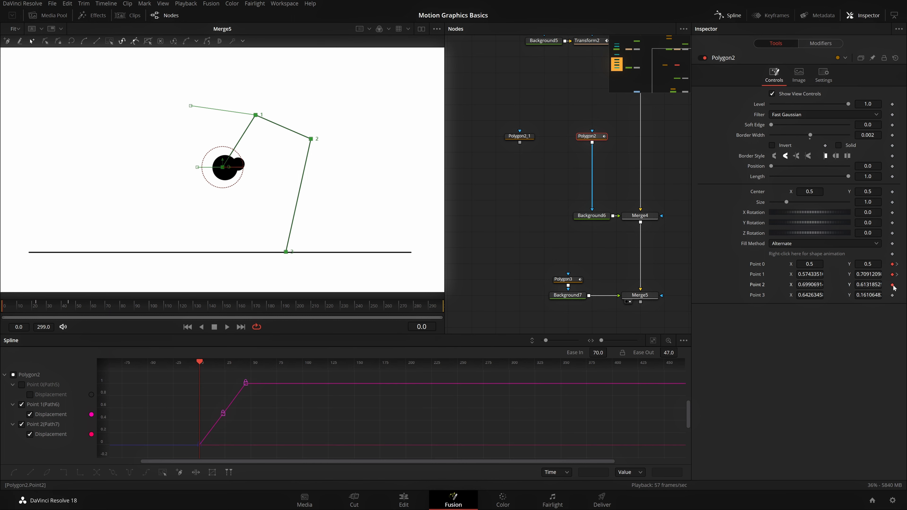
{"action": "left_click", "coordinate": [68, 309]}
{"action": "left_click", "coordinate": [36, 309]}
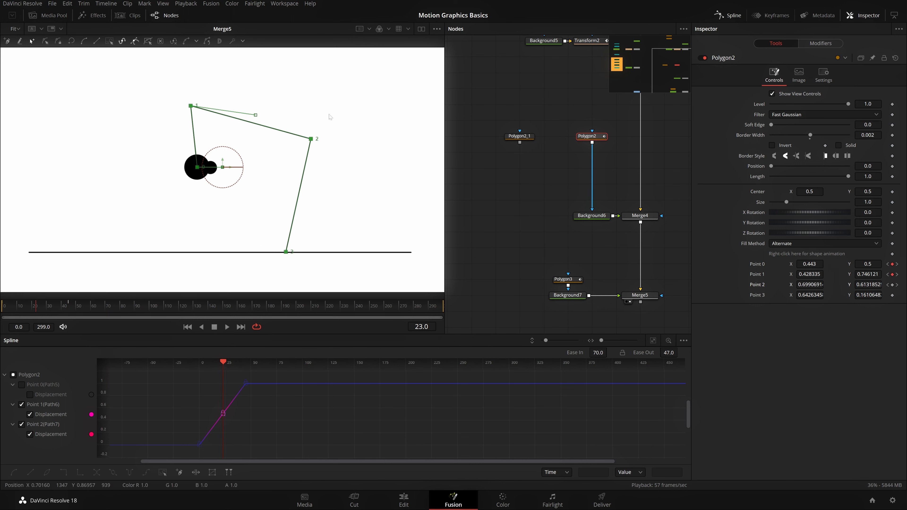
{"action": "left_click_drag", "start_coordinate": [312, 139], "coordinate": [252, 137]}
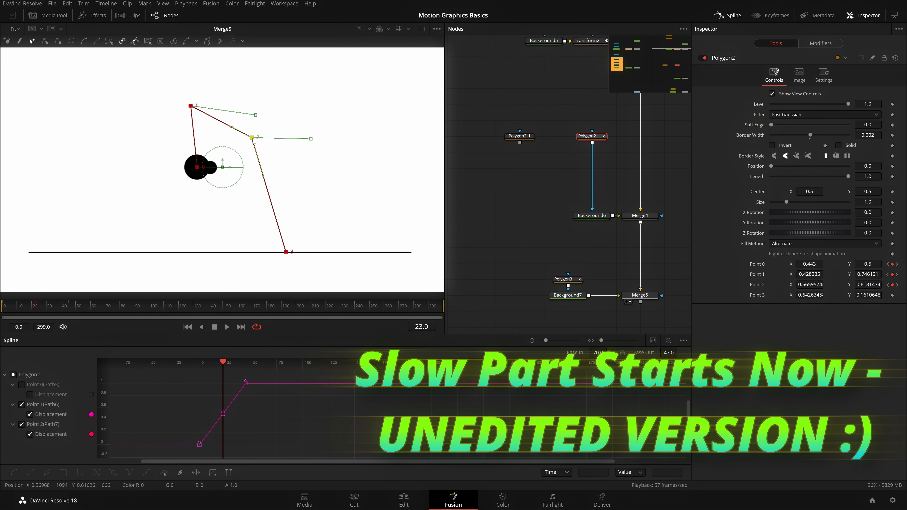
{"action": "left_click", "coordinate": [518, 205]}
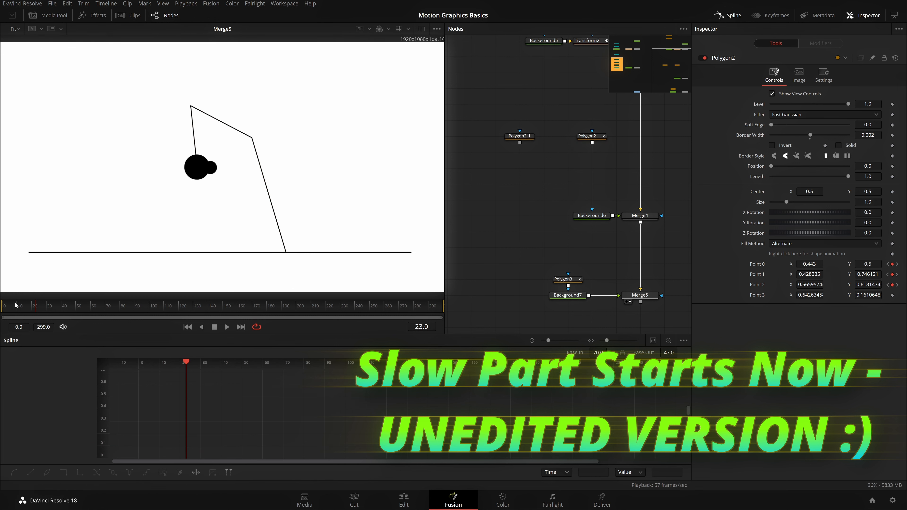
{"action": "left_click_drag", "start_coordinate": [4, 311], "coordinate": [50, 338]}
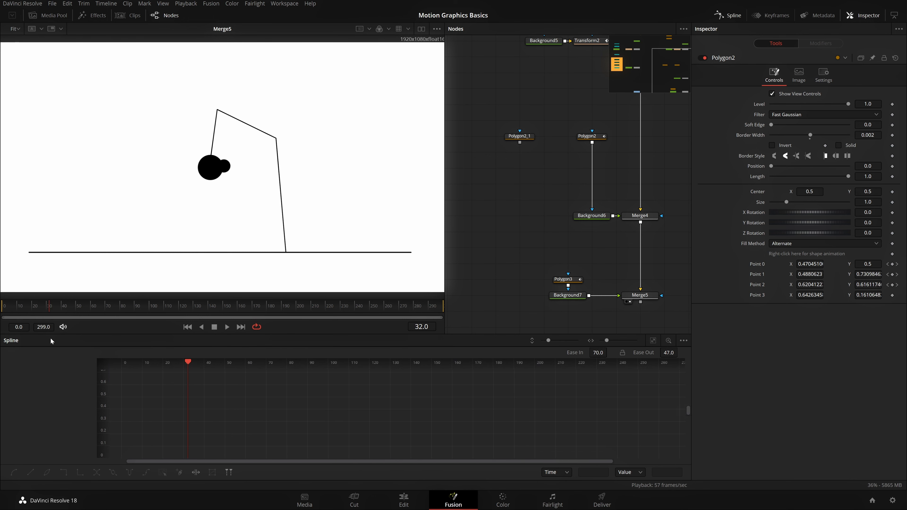
Step: Show only Polygon2's Point 1 and Point 2 curves in the spline graph and smooth all their keyframes
{"action": "left_click", "coordinate": [600, 141]}
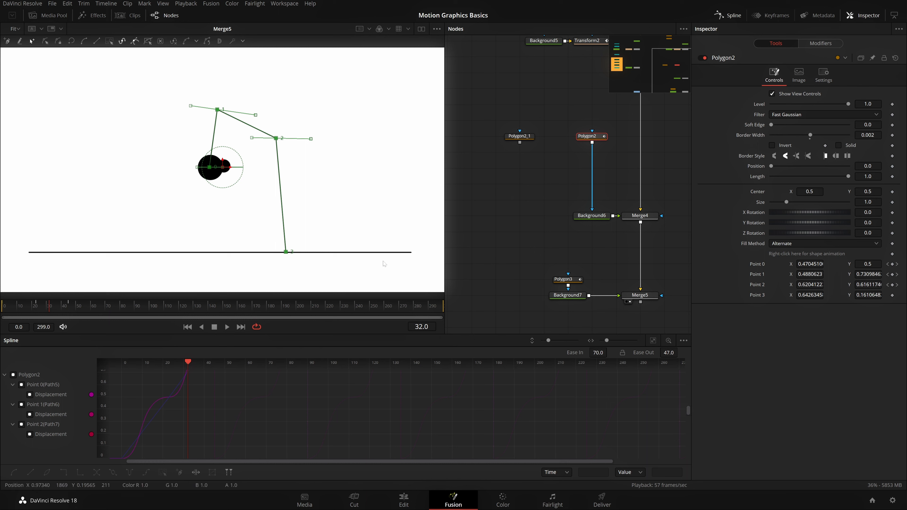
{"action": "left_click", "coordinate": [22, 404]}
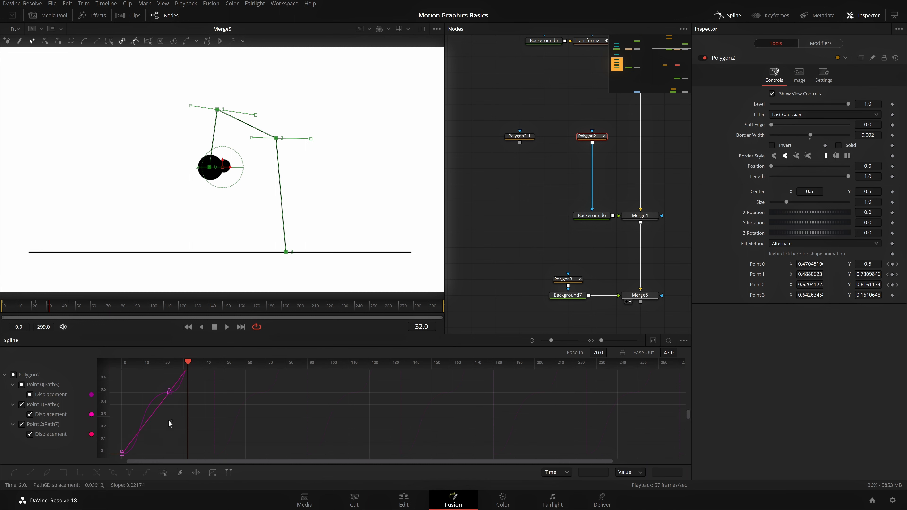
{"action": "scroll", "coordinate": [283, 409], "scroll_direction": "down", "scroll_amount": 2}
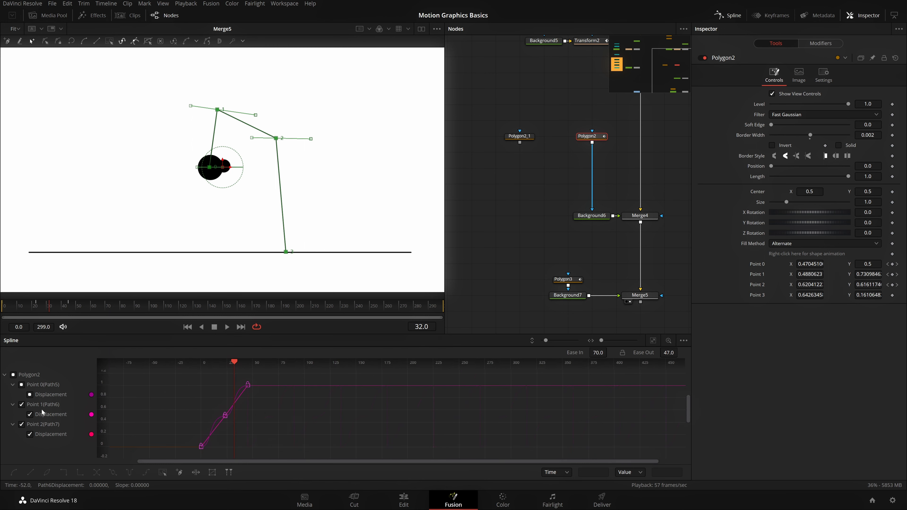
{"action": "left_click", "coordinate": [29, 395]}
{"action": "key", "text": "ctrl+a"}
{"action": "key", "text": "s"}
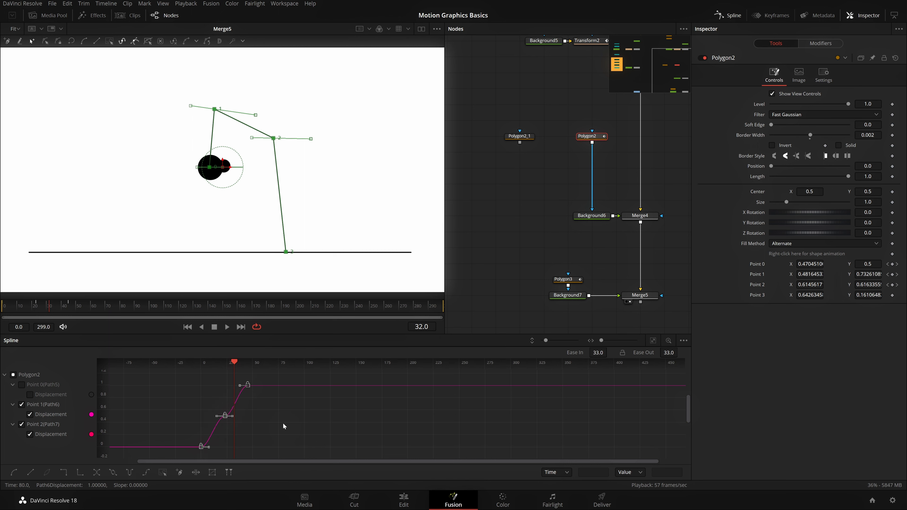
Step: Set the Ease In of the selected Point 1 and Point 2 keyframes to 70.0 and the Ease Out to 40.1
{"action": "mouse_move", "coordinate": [598, 353]}
{"action": "left_mouse_down"}
{"action": "mouse_move", "coordinate": [618, 352]}
{"action": "mouse_move", "coordinate": [610, 353]}
{"action": "left_mouse_up"}
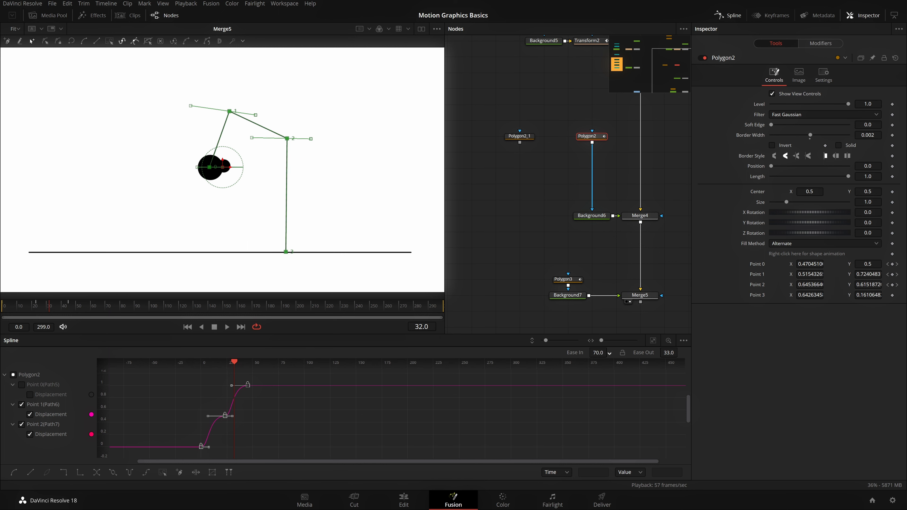
{"action": "left_click_drag", "start_coordinate": [669, 353], "coordinate": [681, 352]}
{"action": "scroll", "coordinate": [504, 229], "scroll_direction": "up", "scroll_amount": 6}
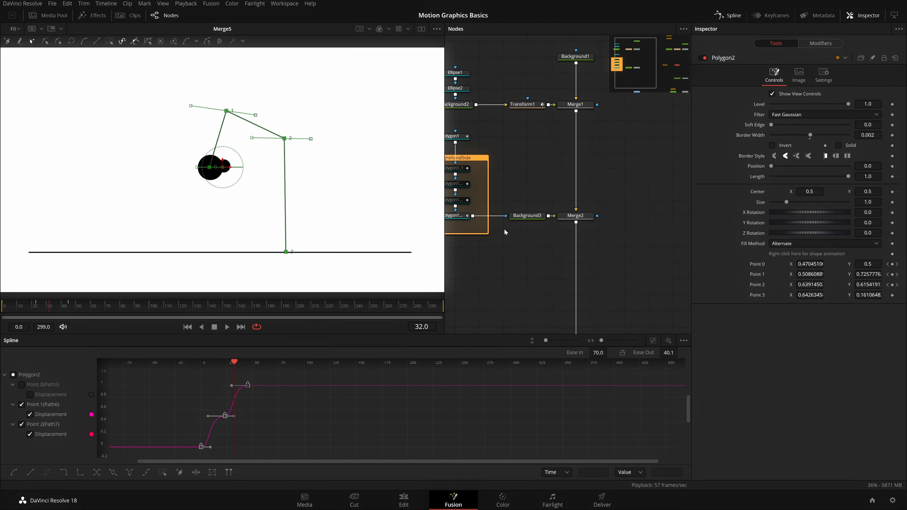
Step: Display all spline curves of the last polygon in the RightHandSide group and examine how they loop
{"action": "left_click", "coordinate": [501, 218]}
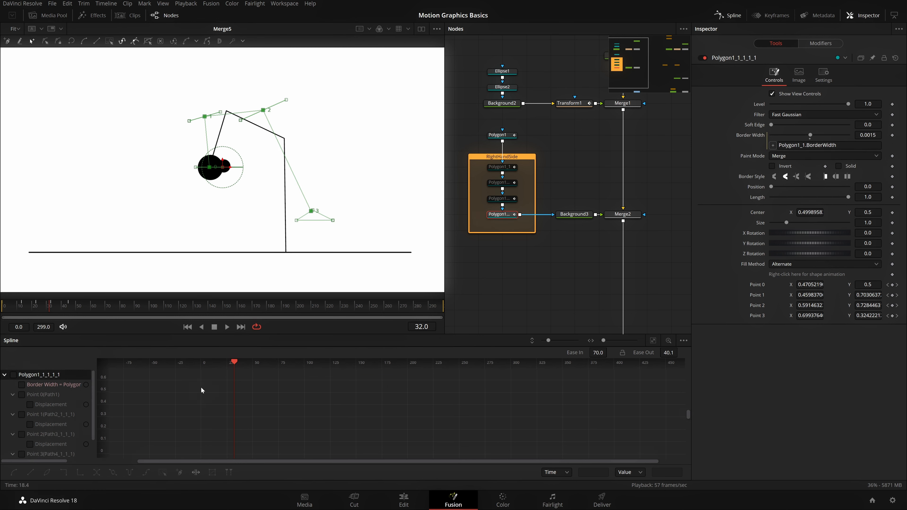
{"action": "left_click", "coordinate": [14, 375]}
{"action": "left_click", "coordinate": [15, 375]}
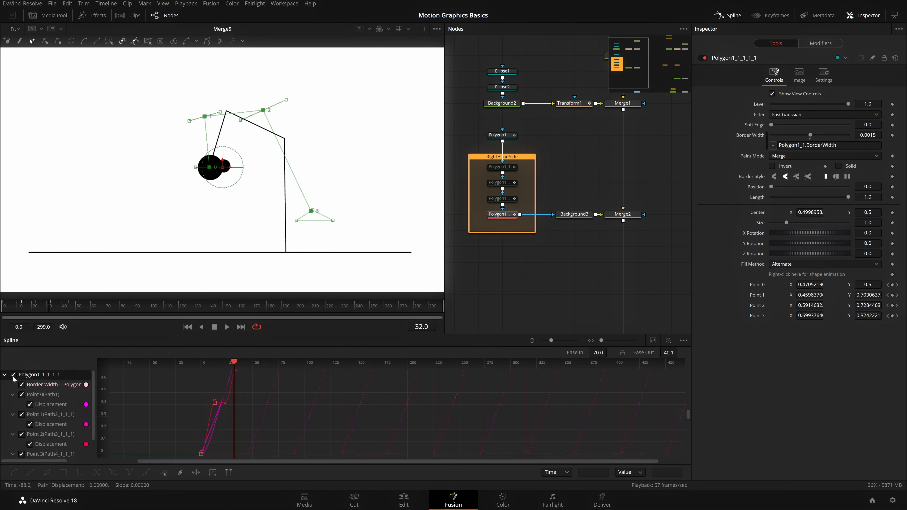
{"action": "scroll", "coordinate": [540, 222], "scroll_direction": "down", "scroll_amount": 6}
Step: Activate Polygon2's Point 1 and Point 2 curves in the spline graph and set all their keyframes to loop
{"action": "left_click", "coordinate": [581, 137]}
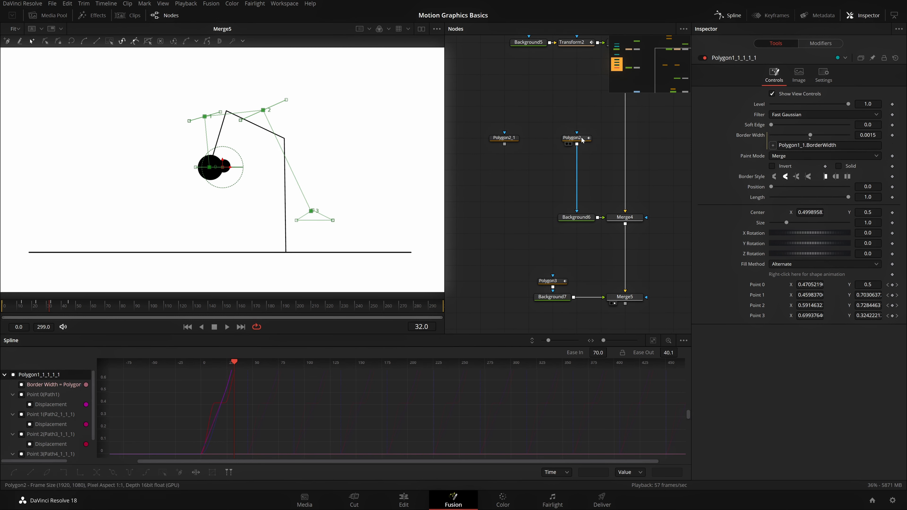
{"action": "left_click", "coordinate": [553, 281]}
{"action": "left_click", "coordinate": [579, 138]}
{"action": "left_click", "coordinate": [22, 405]}
{"action": "left_click", "coordinate": [22, 425]}
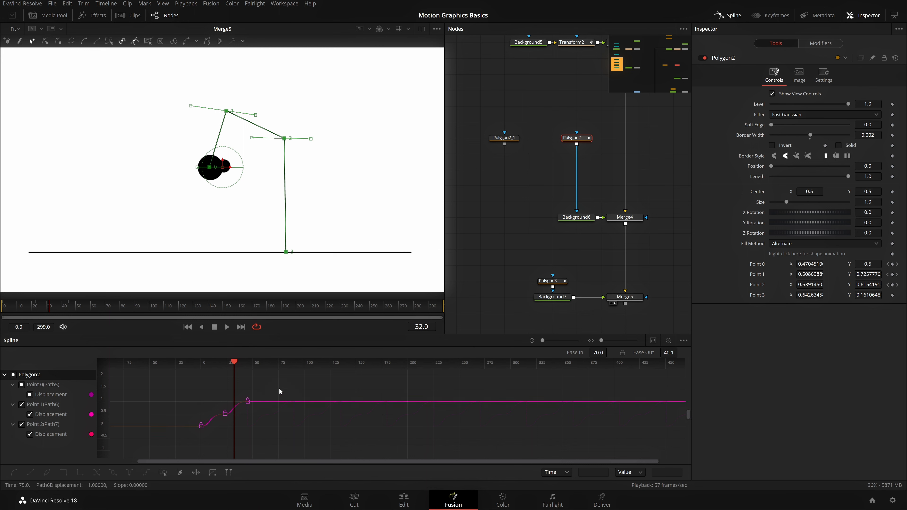
{"action": "key", "text": "ctrl+a"}
{"action": "right_click", "coordinate": [312, 387]}
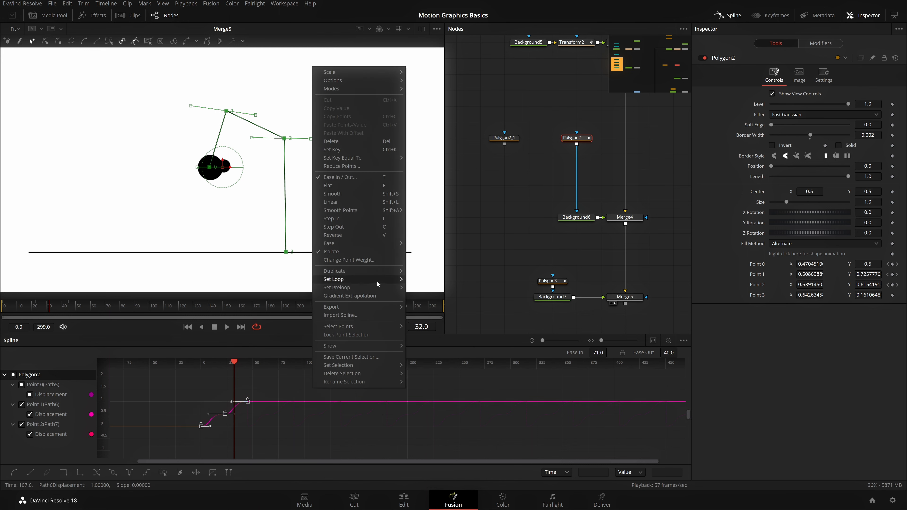
{"action": "mouse_move", "coordinate": [376, 281]}
{"action": "left_click", "coordinate": [422, 278]}
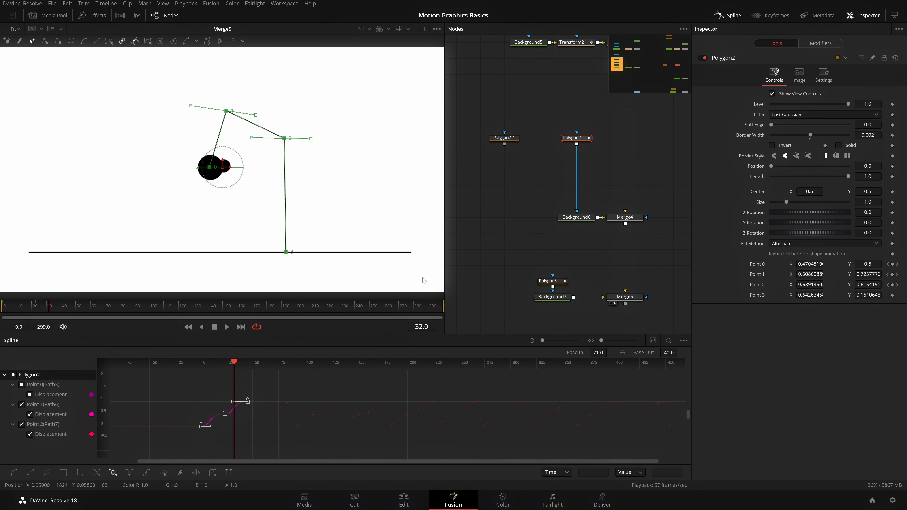
Step: Deselect the nodes and play back the composition to check the looping leg animation
{"action": "left_click", "coordinate": [531, 224]}
{"action": "left_click_drag", "start_coordinate": [530, 222], "coordinate": [512, 235]}
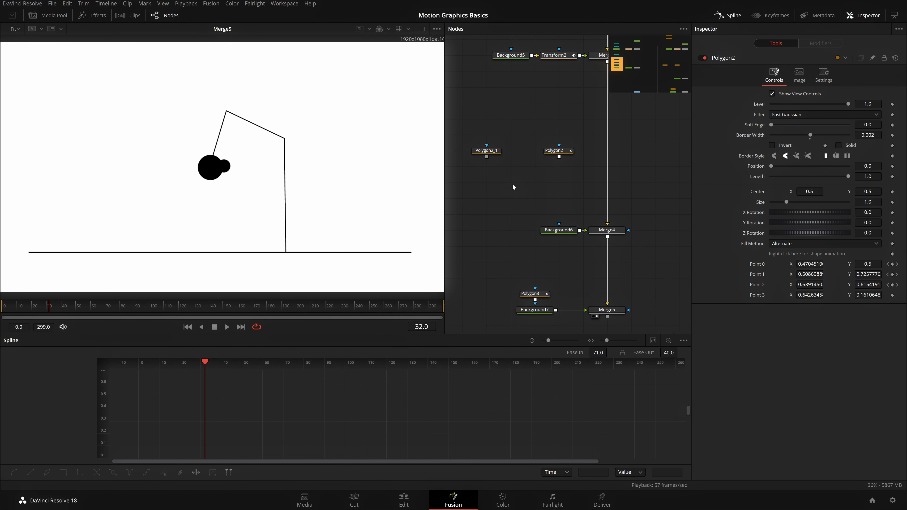
{"action": "key", "text": "space"}
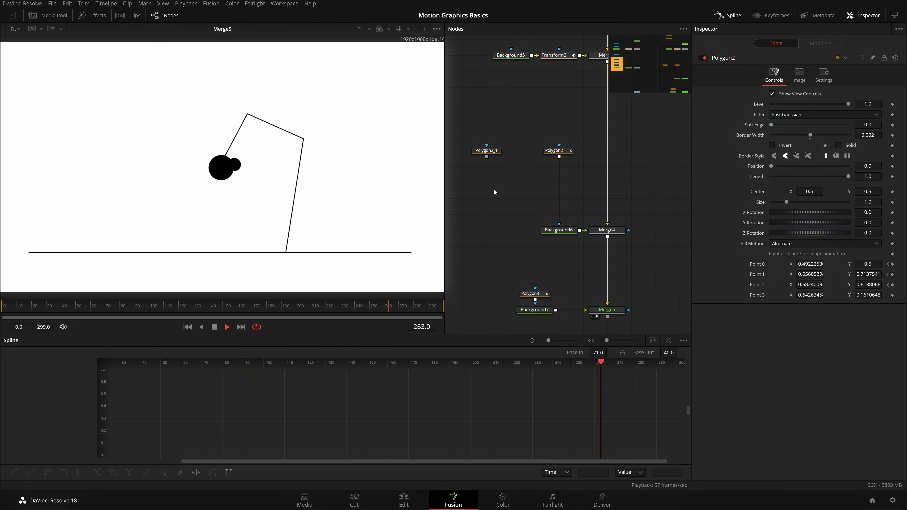
Step: Reposition Polygon2's Point 2 at frame 23 to X 0.560957, Y 0.599147
{"action": "left_click", "coordinate": [40, 309]}
{"action": "mouse_move", "coordinate": [40, 309]}
{"action": "left_mouse_down"}
{"action": "mouse_move", "coordinate": [19, 316]}
{"action": "mouse_move", "coordinate": [38, 316]}
{"action": "left_mouse_up"}
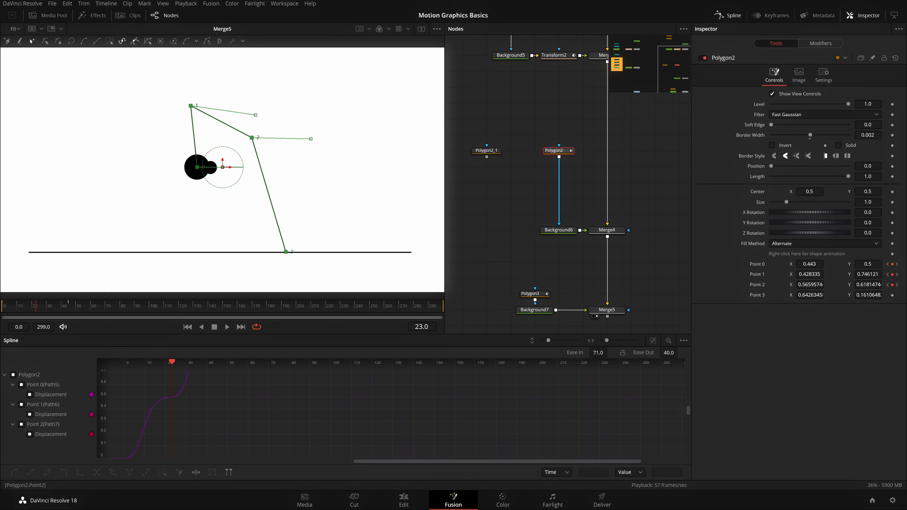
{"action": "left_click_drag", "start_coordinate": [809, 286], "coordinate": [803, 285]}
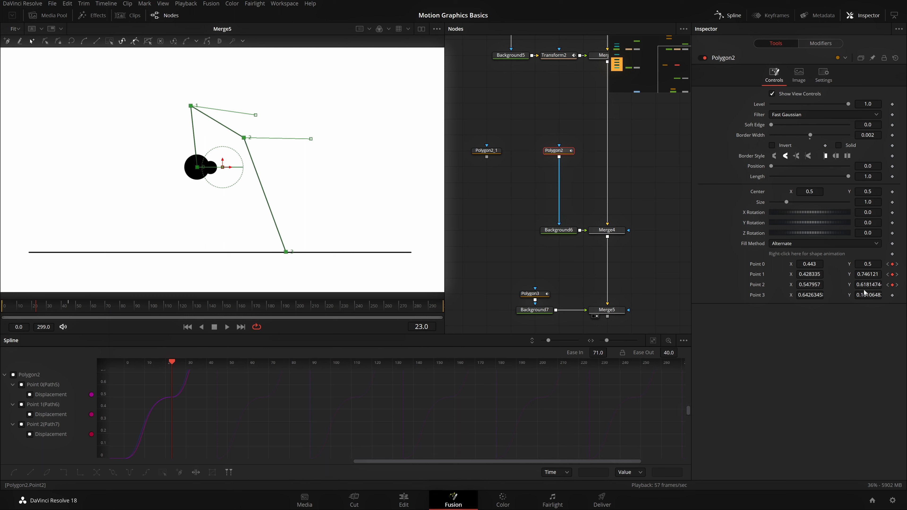
{"action": "mouse_move", "coordinate": [864, 286]}
{"action": "left_mouse_down"}
{"action": "mouse_move", "coordinate": [820, 293]}
{"action": "mouse_move", "coordinate": [813, 286]}
{"action": "mouse_move", "coordinate": [867, 286]}
{"action": "left_mouse_up"}
Step: Activate Polygon2's Point 1 and Point 2 displacement curves again and frame their keyframes in the spline graph
{"action": "left_click", "coordinate": [22, 424]}
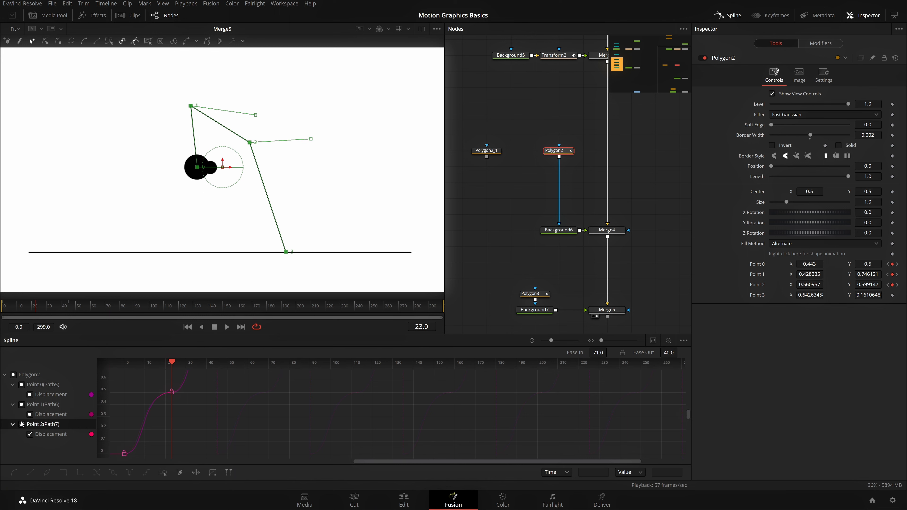
{"action": "left_click", "coordinate": [21, 423]}
{"action": "left_click", "coordinate": [22, 425]}
{"action": "left_click", "coordinate": [22, 405]}
{"action": "left_click", "coordinate": [21, 405]}
{"action": "scroll", "coordinate": [286, 431], "scroll_direction": "down", "scroll_amount": 3}
{"action": "scroll", "coordinate": [274, 410], "scroll_direction": "up", "scroll_amount": 3}
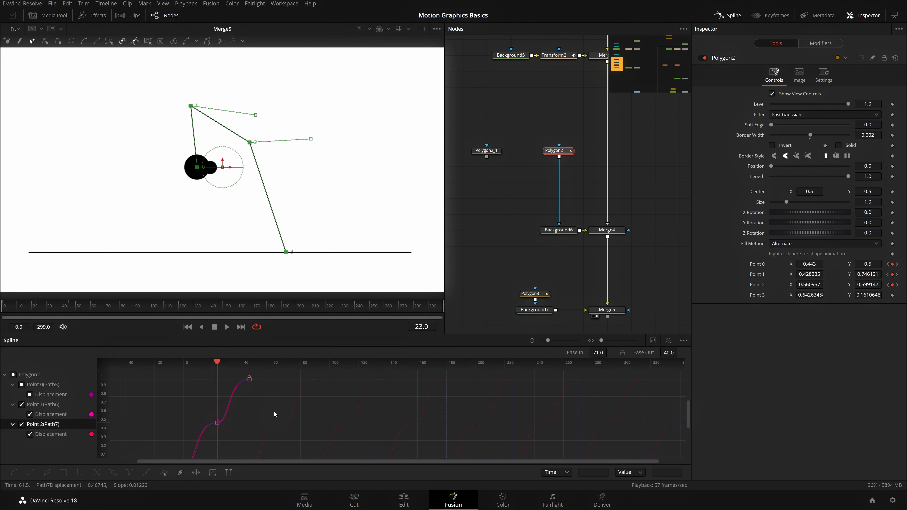
{"action": "scroll", "coordinate": [277, 433], "scroll_direction": "down", "scroll_amount": 4}
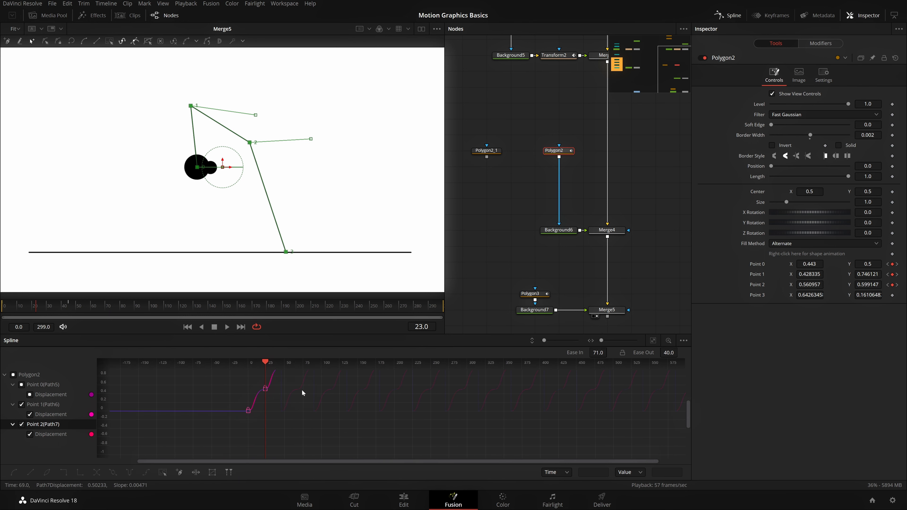
Step: Select all Point 1 and Point 2 keyframes, try smoothing and undo it, and set Ease In to 70.0 and Ease Out to 40.0
{"action": "key", "text": "ctrl+a"}
{"action": "key", "text": "shift+s"}
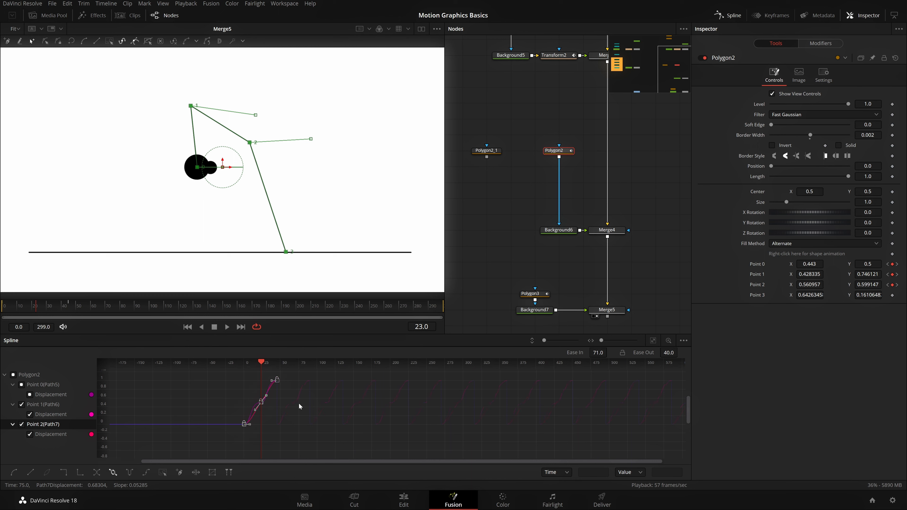
{"action": "key", "text": "ctrl+z"}
{"action": "left_click_drag", "start_coordinate": [595, 353], "coordinate": [609, 351]}
{"action": "left_click_drag", "start_coordinate": [610, 353], "coordinate": [611, 353]}
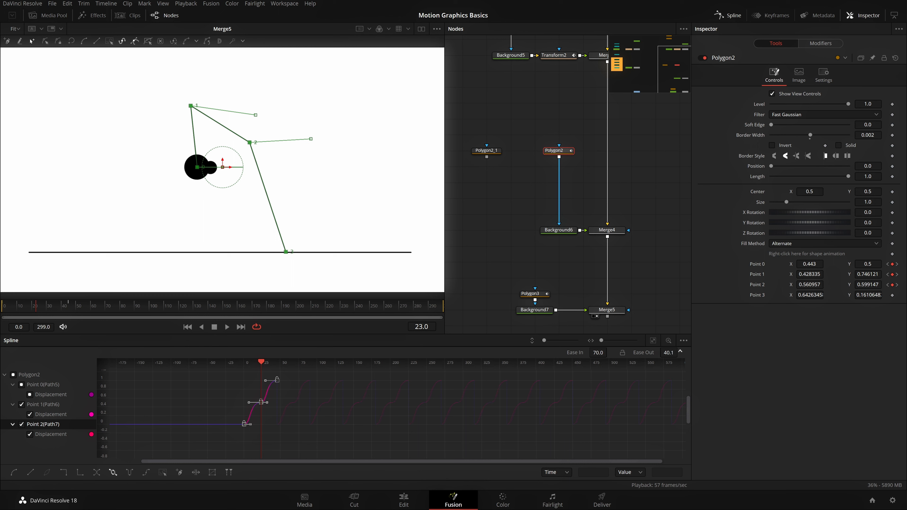
{"action": "left_click_drag", "start_coordinate": [681, 353], "coordinate": [680, 351]}
Step: Play back the eased leg animation with Polygon2 deselected and reselected, stop it and return to frame 0
{"action": "key", "text": "space"}
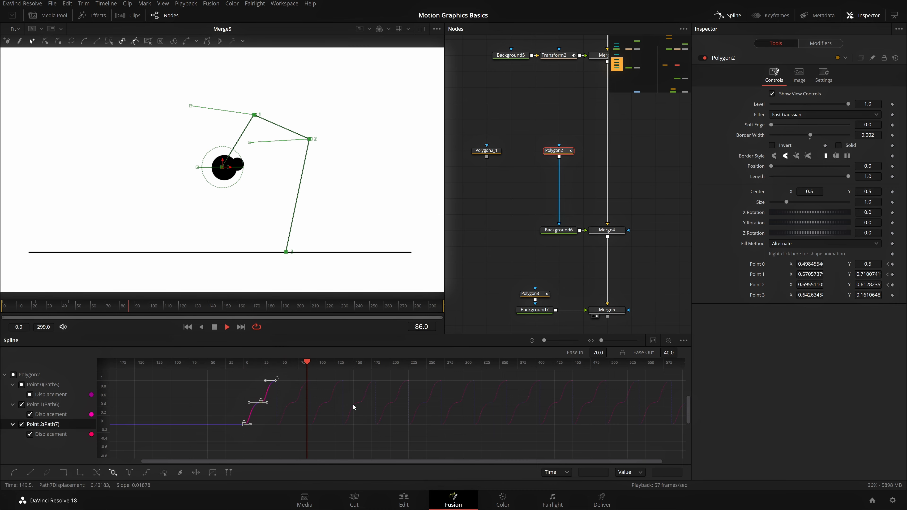
{"action": "left_click", "coordinate": [498, 252]}
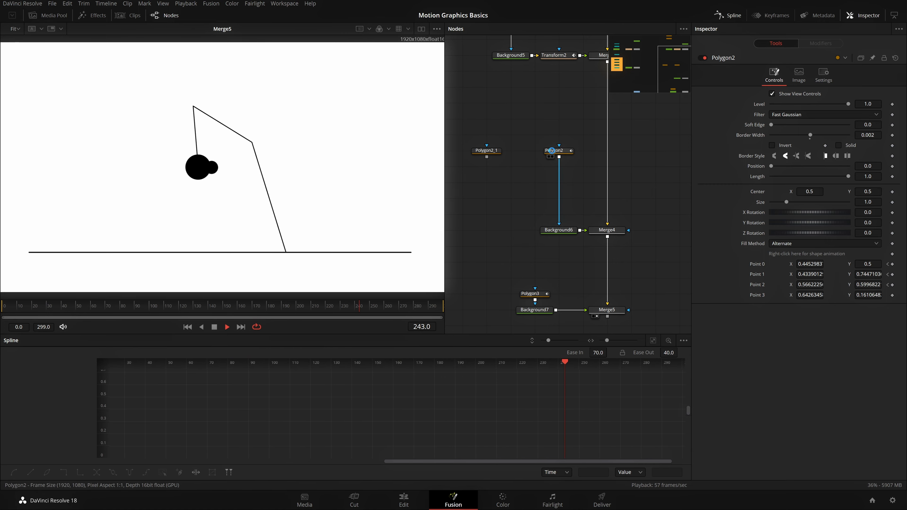
{"action": "left_click", "coordinate": [551, 150]}
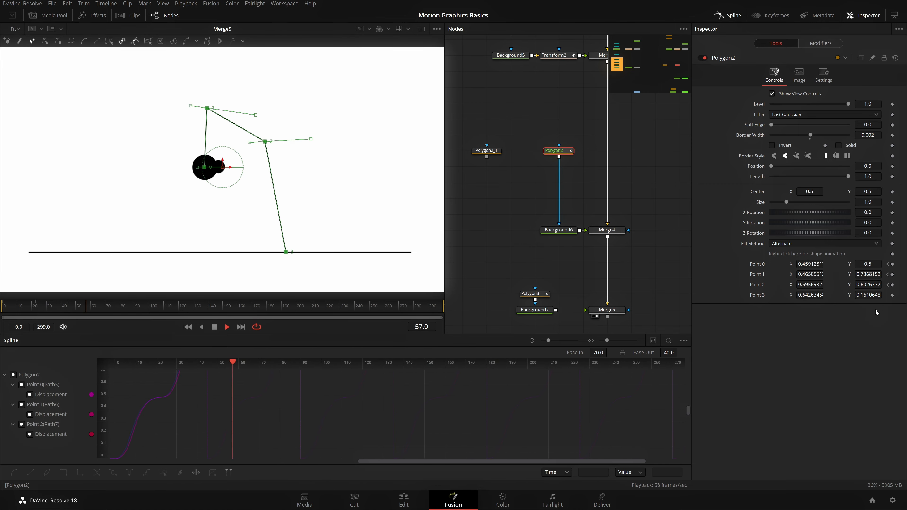
{"action": "key", "text": "space"}
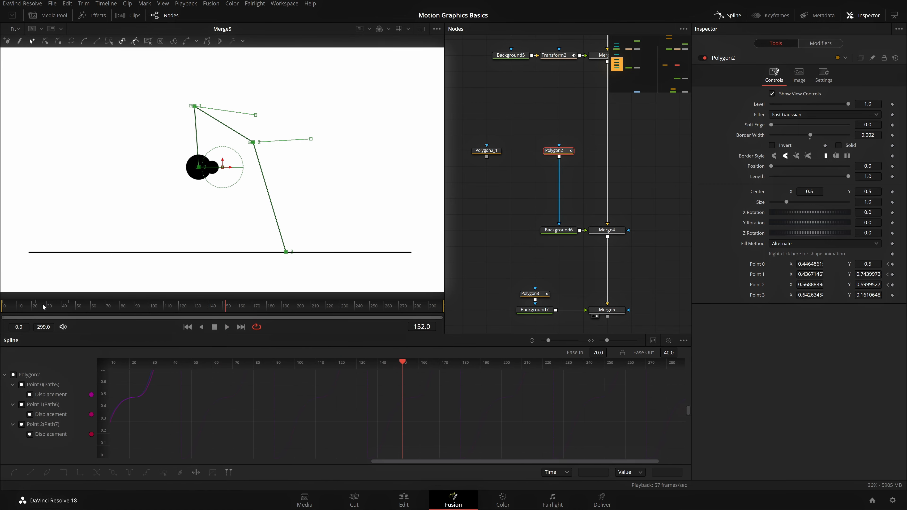
{"action": "left_click_drag", "start_coordinate": [43, 304], "coordinate": [2, 316]}
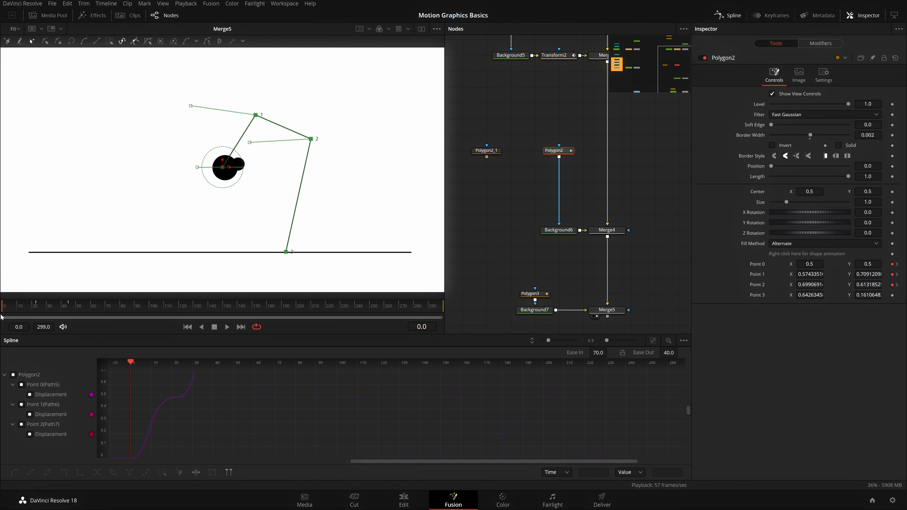
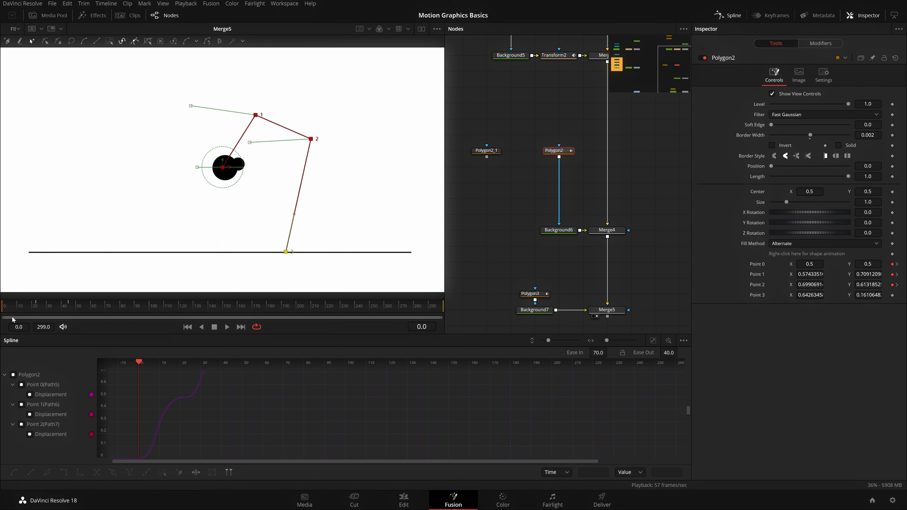
Step: Select the last polygon in the RightHandSide group and examine the motion path of its Point 2 at frame 0
{"action": "scroll", "coordinate": [671, 234], "scroll_direction": "up", "scroll_amount": 5}
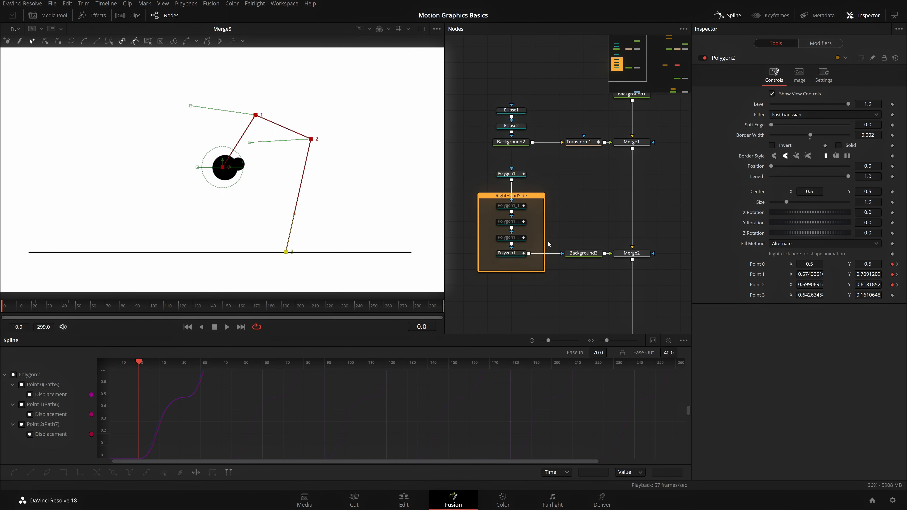
{"action": "left_click", "coordinate": [511, 253]}
{"action": "left_click_drag", "start_coordinate": [200, 147], "coordinate": [138, 212]}
{"action": "left_click", "coordinate": [285, 100]}
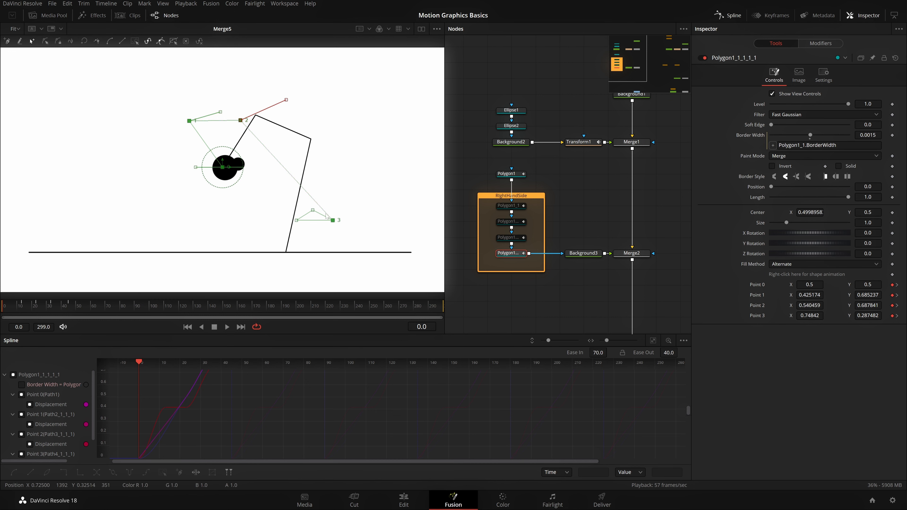
Step: Examine the points of the leg polygons in the RightHandSide group and scrub the opening frames of their animation
{"action": "left_click", "coordinate": [509, 237]}
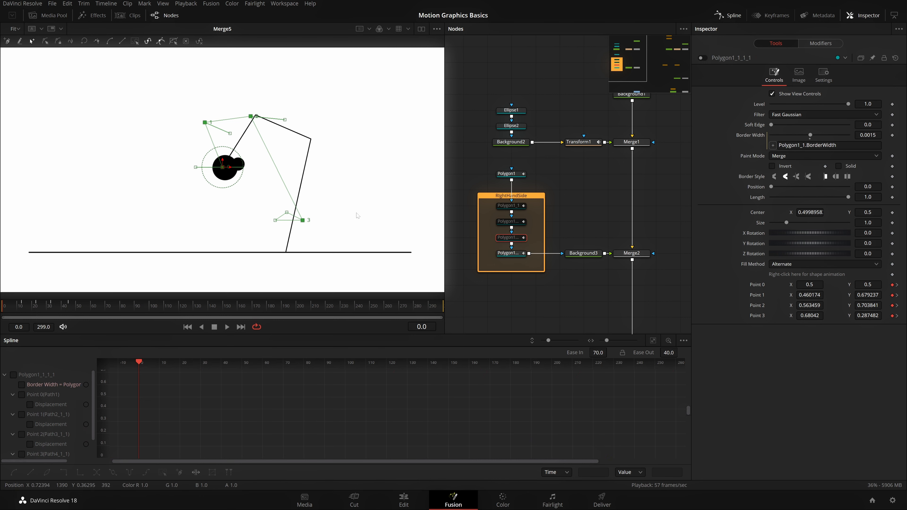
{"action": "left_click", "coordinate": [508, 221]}
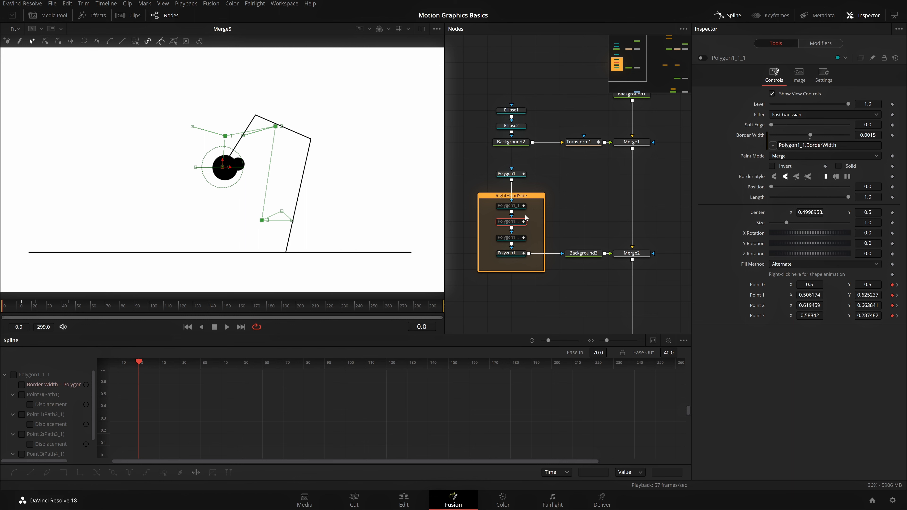
{"action": "left_click", "coordinate": [508, 205]}
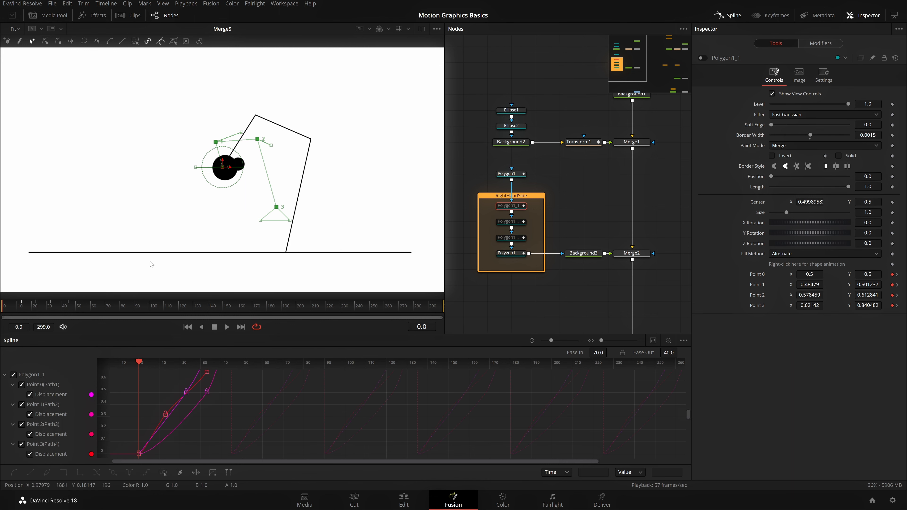
{"action": "left_click", "coordinate": [22, 308]}
{"action": "left_click_drag", "start_coordinate": [22, 323], "coordinate": [2, 349]}
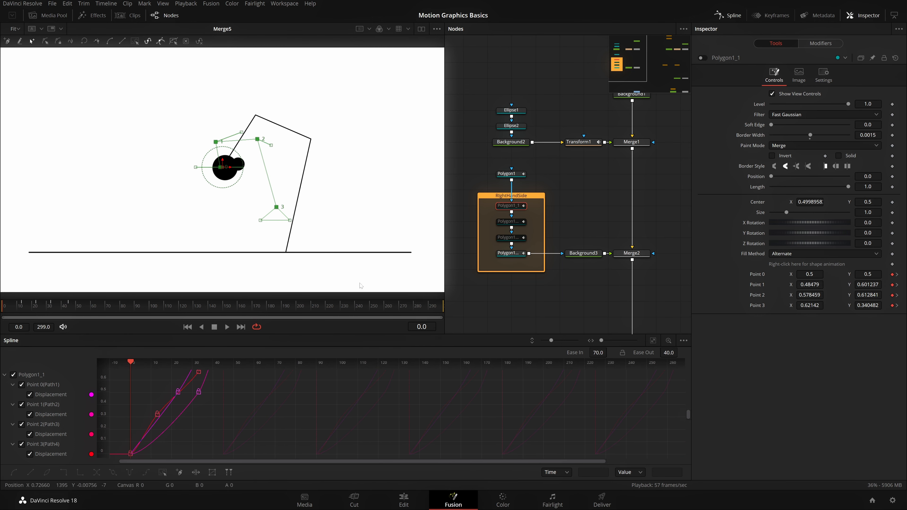
Step: Inspect Polygon2's points and spline curves, and scrub its leg motion from frame 0 to about frame 45
{"action": "left_click_drag", "start_coordinate": [539, 245], "coordinate": [304, 247]}
{"action": "left_click_drag", "start_coordinate": [607, 270], "coordinate": [499, 248]}
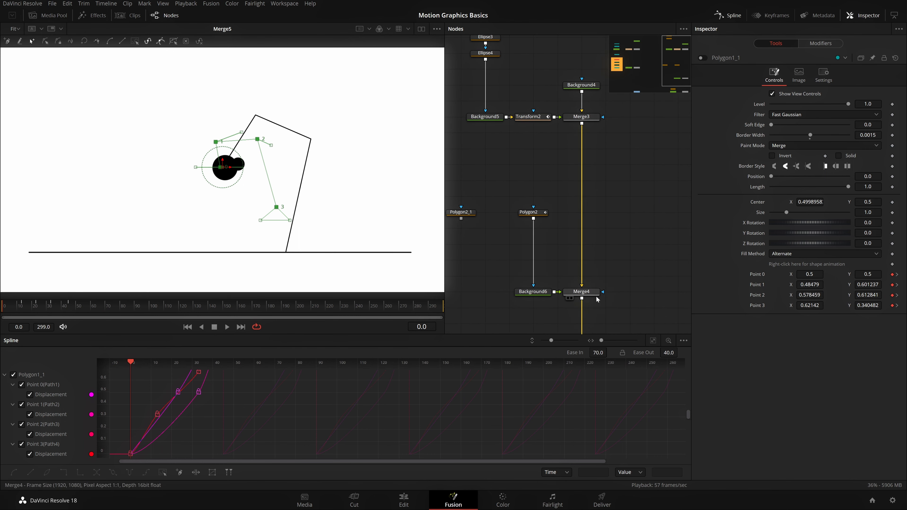
{"action": "left_click_drag", "start_coordinate": [588, 272], "coordinate": [581, 206]}
{"action": "left_click", "coordinate": [587, 306]}
{"action": "left_click", "coordinate": [548, 200]}
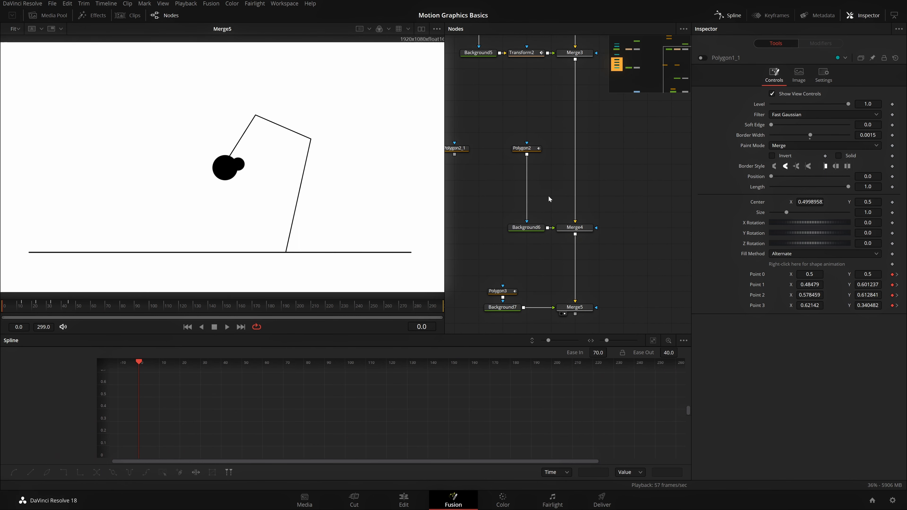
{"action": "left_click", "coordinate": [527, 149]}
{"action": "mouse_move", "coordinate": [4, 310]}
{"action": "left_mouse_down"}
{"action": "mouse_move", "coordinate": [19, 309]}
{"action": "mouse_move", "coordinate": [1, 314]}
{"action": "left_mouse_up"}
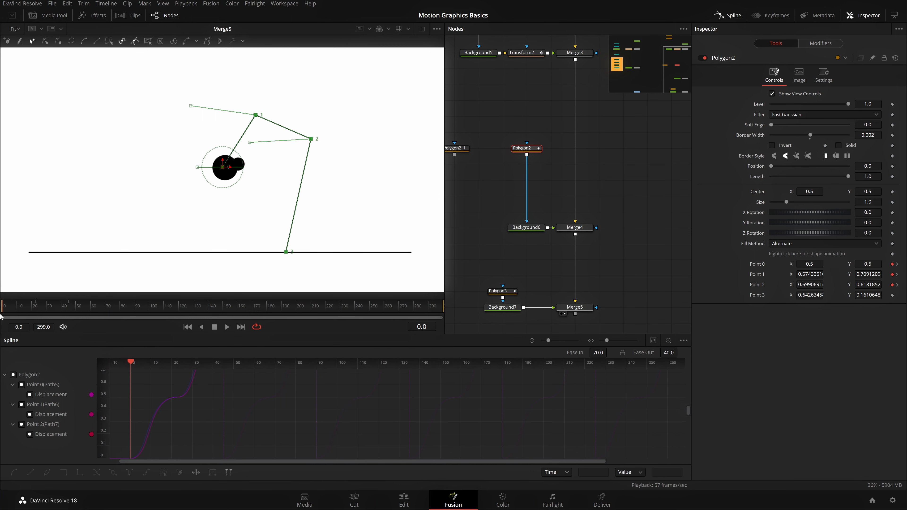
{"action": "left_click_drag", "start_coordinate": [1, 316], "coordinate": [68, 316]}
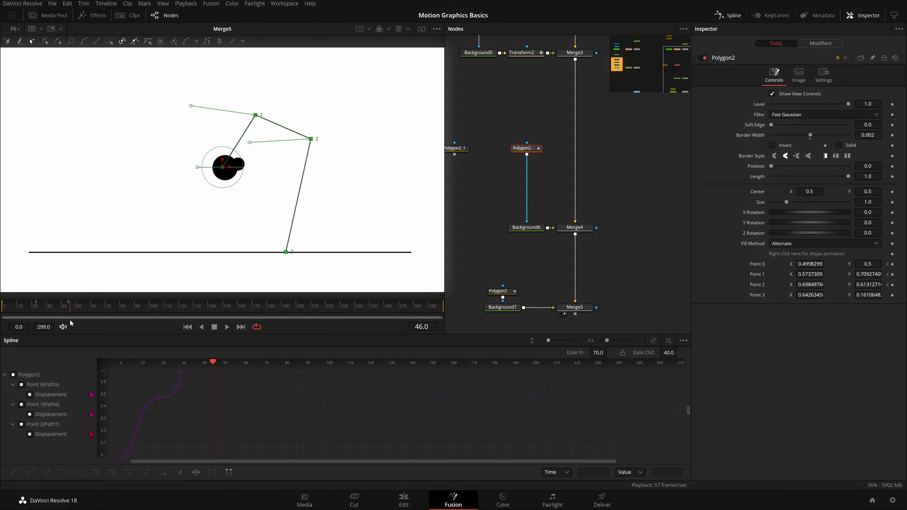
Step: Examine how the lowest polygon in the RightHandSide group moves its foot from the start of the animation
{"action": "left_click_drag", "start_coordinate": [521, 176], "coordinate": [641, 215]}
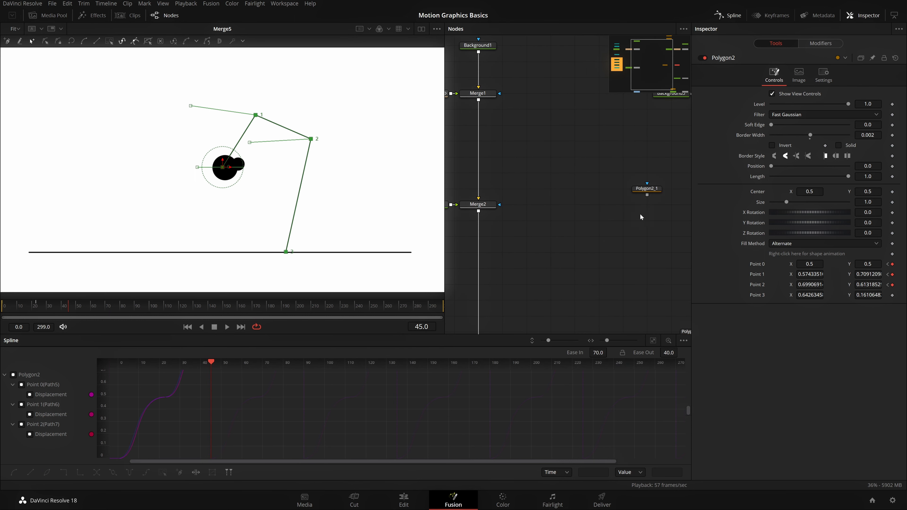
{"action": "left_click_drag", "start_coordinate": [560, 214], "coordinate": [645, 222]}
{"action": "left_click_drag", "start_coordinate": [494, 170], "coordinate": [544, 170]}
{"action": "left_click", "coordinate": [492, 212]}
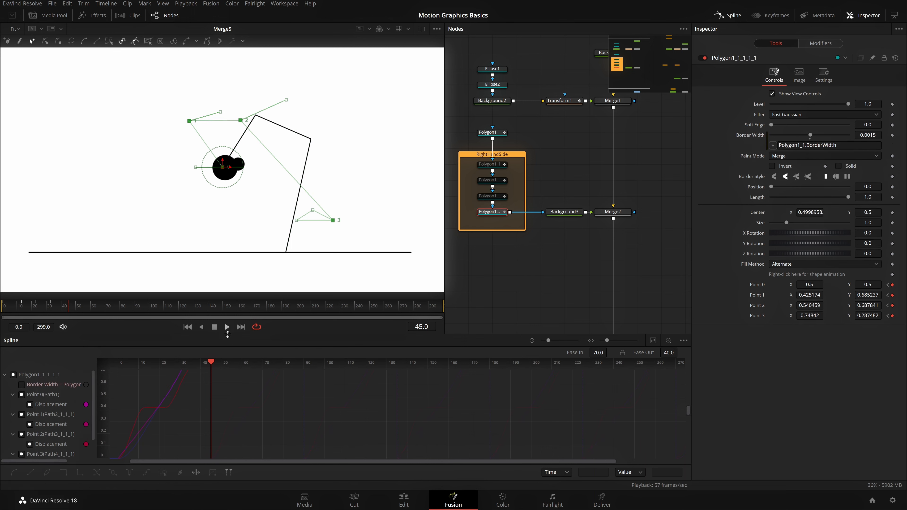
{"action": "left_click", "coordinate": [29, 310]}
{"action": "left_click_drag", "start_coordinate": [29, 310], "coordinate": [2, 321]}
{"action": "mouse_move", "coordinate": [2, 315]}
{"action": "left_mouse_down"}
{"action": "mouse_move", "coordinate": [52, 324]}
{"action": "mouse_move", "coordinate": [0, 331]}
{"action": "left_mouse_up"}
{"action": "key", "text": "space"}
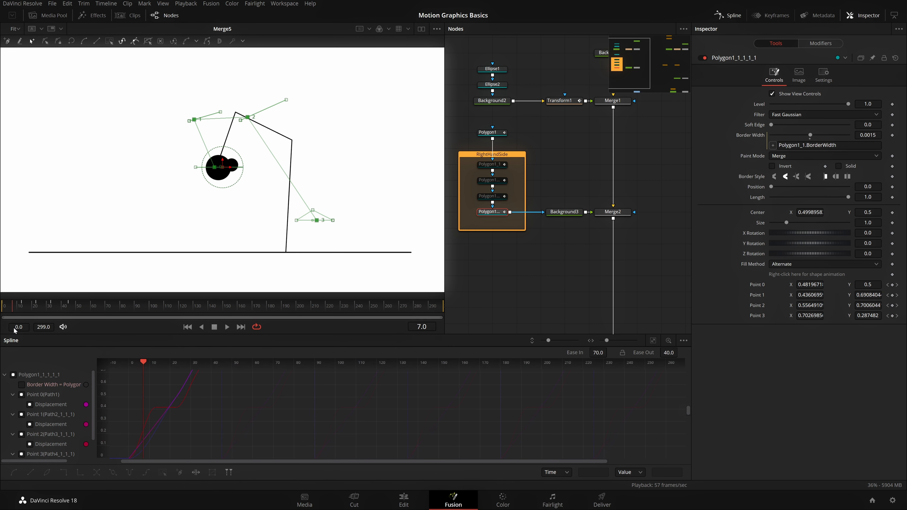
Step: Check the foot positions of the other three RightHandSide polygons at frame 0 and scrub through their walk cycle
{"action": "left_click", "coordinate": [491, 197]}
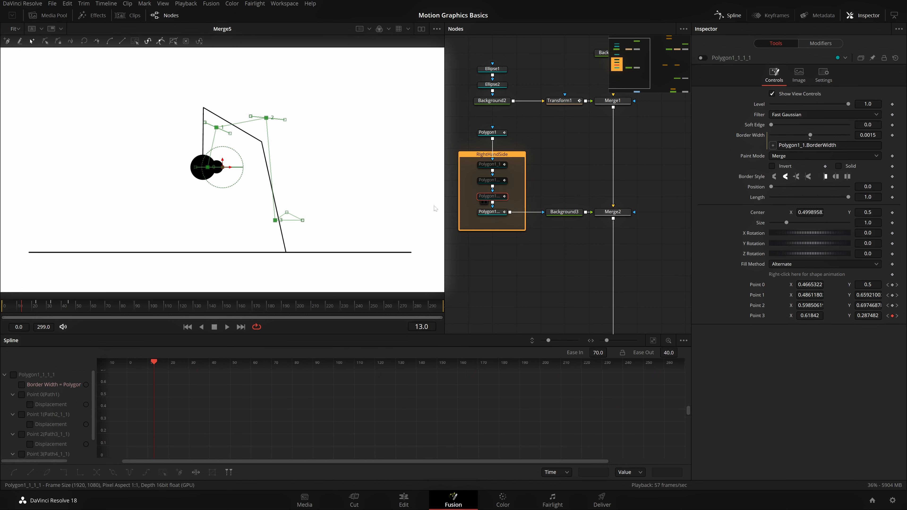
{"action": "left_click", "coordinate": [1, 308]}
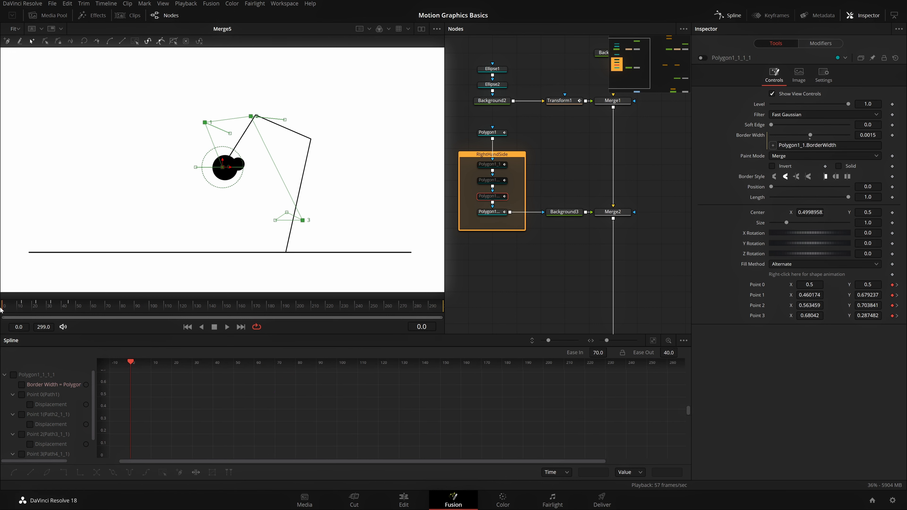
{"action": "left_click", "coordinate": [481, 180]}
{"action": "left_click", "coordinate": [498, 166]}
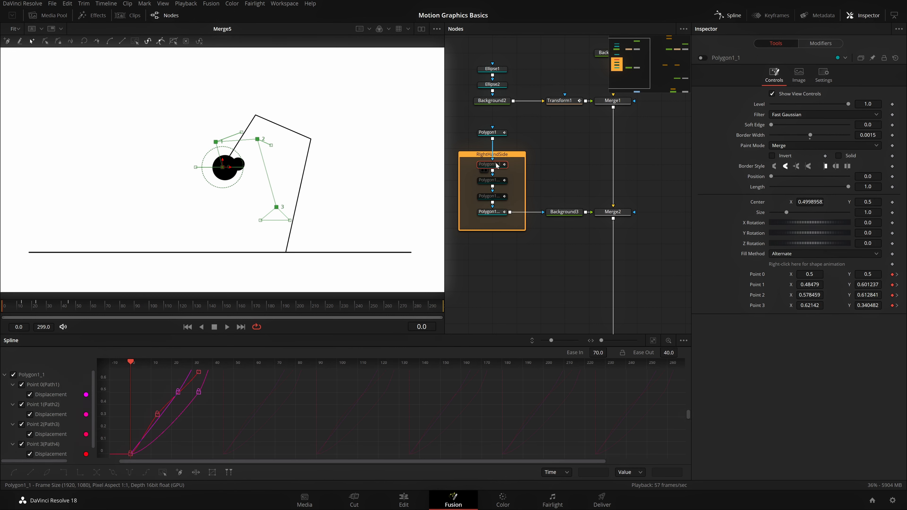
{"action": "left_click", "coordinate": [496, 183]}
{"action": "left_click", "coordinate": [6, 313]}
{"action": "left_click_drag", "start_coordinate": [6, 314], "coordinate": [71, 313]}
Step: Keyframe Point 3 of Polygon2 at frame 0 and again at frame 45 with the same position
{"action": "left_click_drag", "start_coordinate": [635, 246], "coordinate": [592, 141]}
{"action": "left_click", "coordinate": [591, 109]}
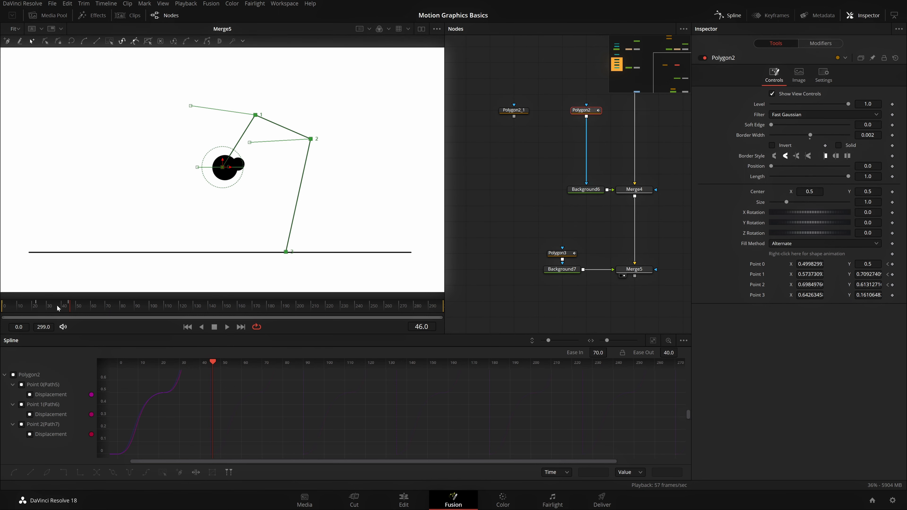
{"action": "left_click_drag", "start_coordinate": [70, 306], "coordinate": [2, 308]}
{"action": "left_click", "coordinate": [892, 295]}
{"action": "left_click", "coordinate": [67, 306]}
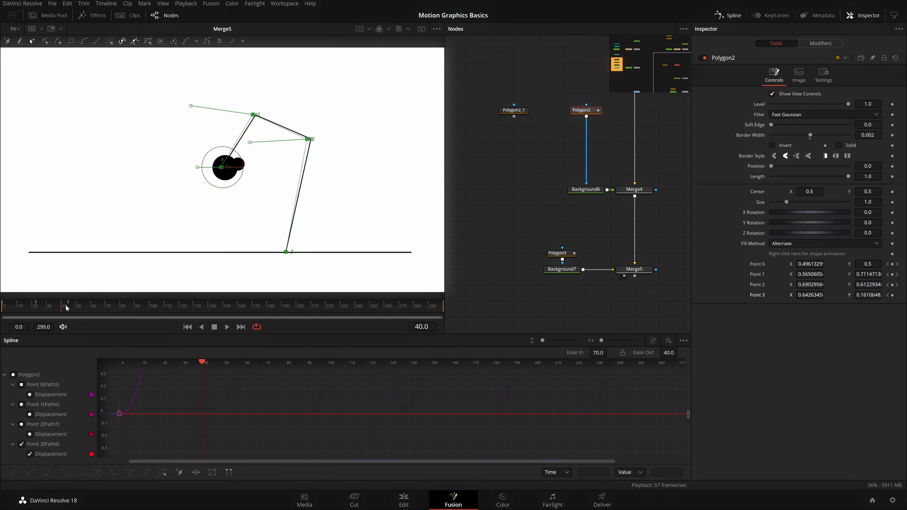
{"action": "left_click_drag", "start_coordinate": [67, 308], "coordinate": [70, 309]}
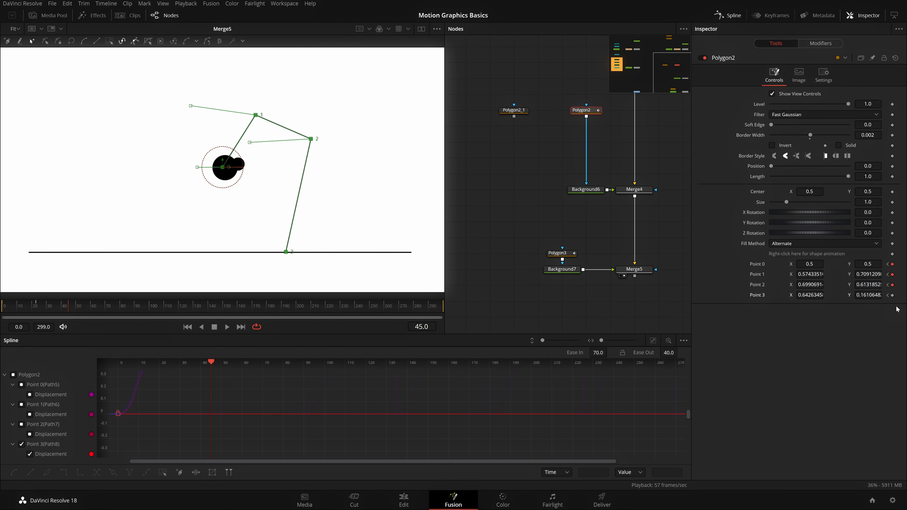
{"action": "left_click", "coordinate": [892, 295]}
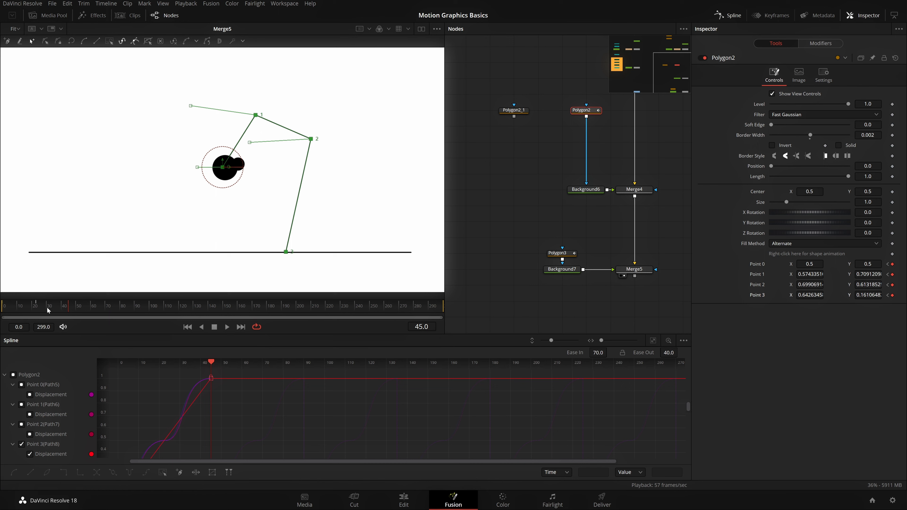
Step: Compare the foot lift in the RightHandSide polygons around frame 13 as a reference for the Polygon2 leg
{"action": "left_click_drag", "start_coordinate": [47, 307], "coordinate": [22, 317]}
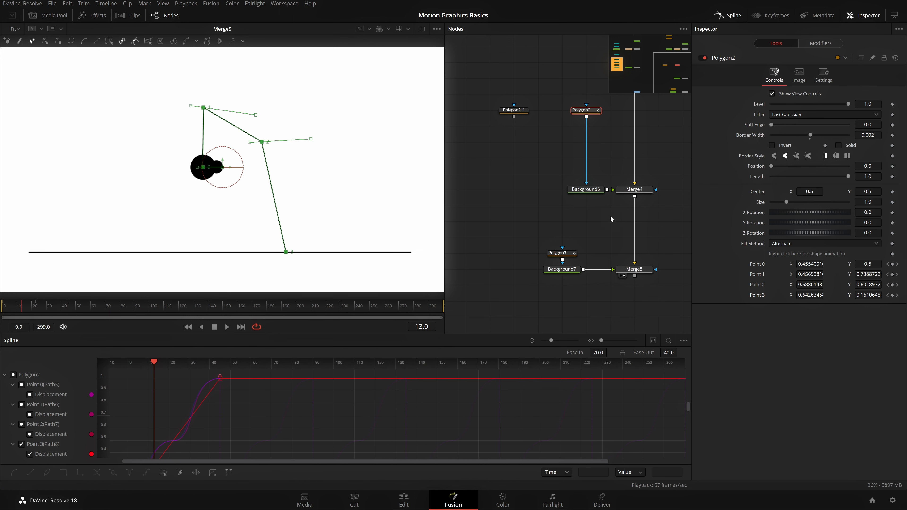
{"action": "mouse_move", "coordinate": [528, 169]}
{"action": "left_mouse_down"}
{"action": "mouse_move", "coordinate": [678, 171]}
{"action": "mouse_move", "coordinate": [609, 210]}
{"action": "left_mouse_up"}
{"action": "left_click_drag", "start_coordinate": [537, 205], "coordinate": [581, 234]}
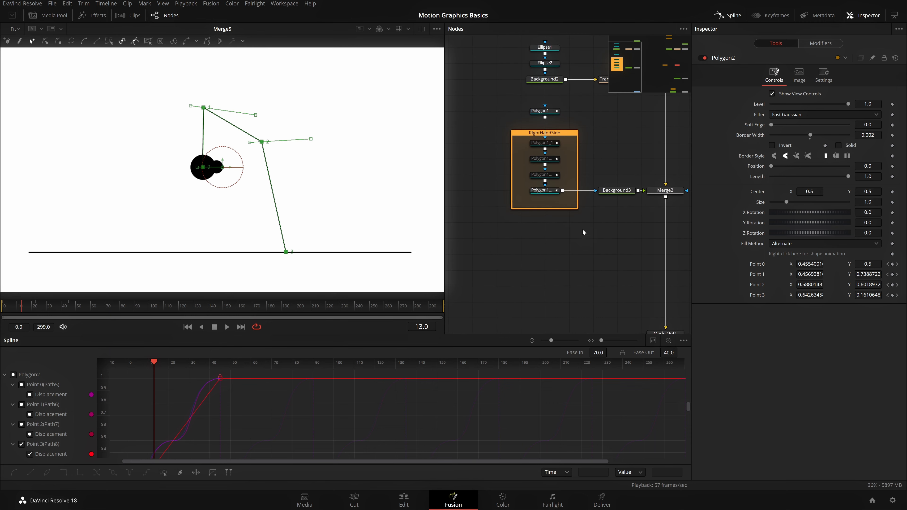
{"action": "left_click", "coordinate": [550, 190]}
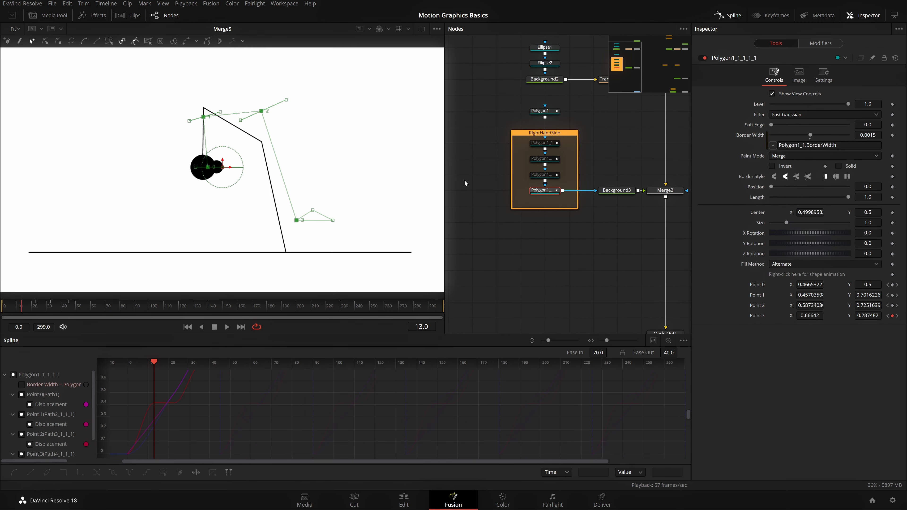
{"action": "left_click", "coordinate": [549, 159]}
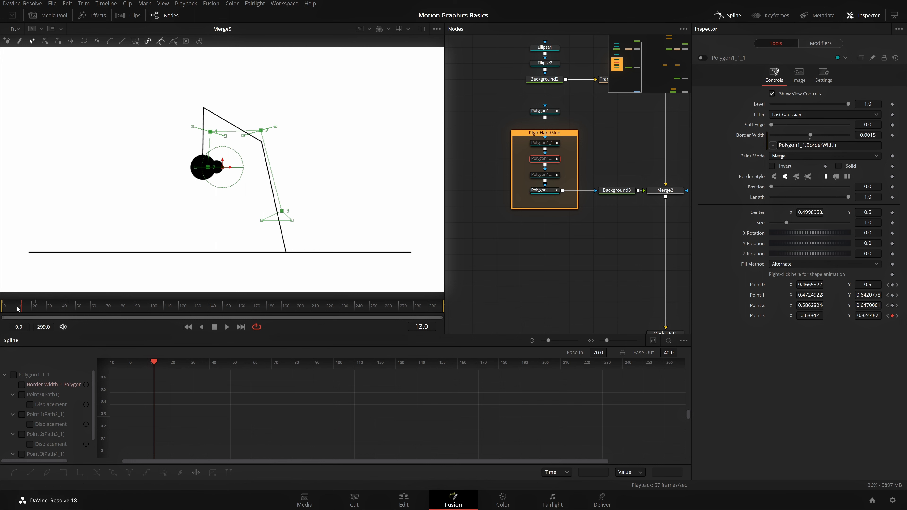
{"action": "left_click", "coordinate": [9, 309]}
{"action": "left_click_drag", "start_coordinate": [9, 312], "coordinate": [23, 314]}
Step: Raise Point 3 of Polygon2 at frame 13 to a Y value of 0.216065
{"action": "left_click_drag", "start_coordinate": [585, 234], "coordinate": [539, 299]}
{"action": "left_click", "coordinate": [569, 164]}
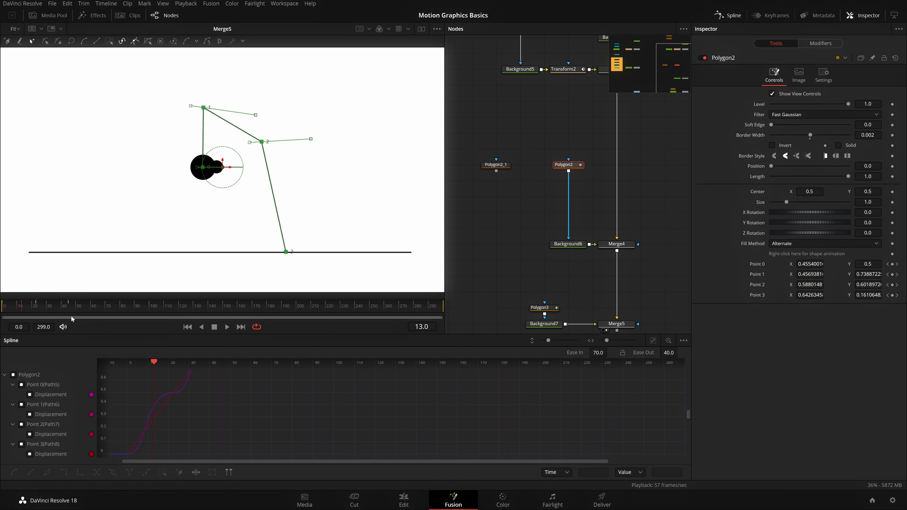
{"action": "mouse_move", "coordinate": [21, 311]}
{"action": "left_mouse_down"}
{"action": "mouse_move", "coordinate": [5, 313]}
{"action": "mouse_move", "coordinate": [22, 314]}
{"action": "left_mouse_up"}
{"action": "left_click_drag", "start_coordinate": [868, 295], "coordinate": [884, 295]}
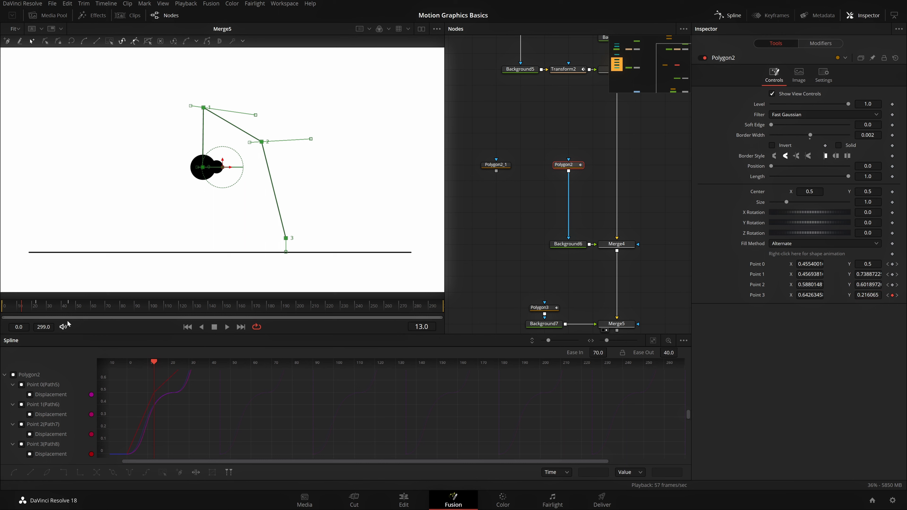
Step: Place Point 3 of Polygon2 on the ground line at frame 23, at about X 0.668 and Y 0.161
{"action": "left_click_drag", "start_coordinate": [24, 307], "coordinate": [37, 310]}
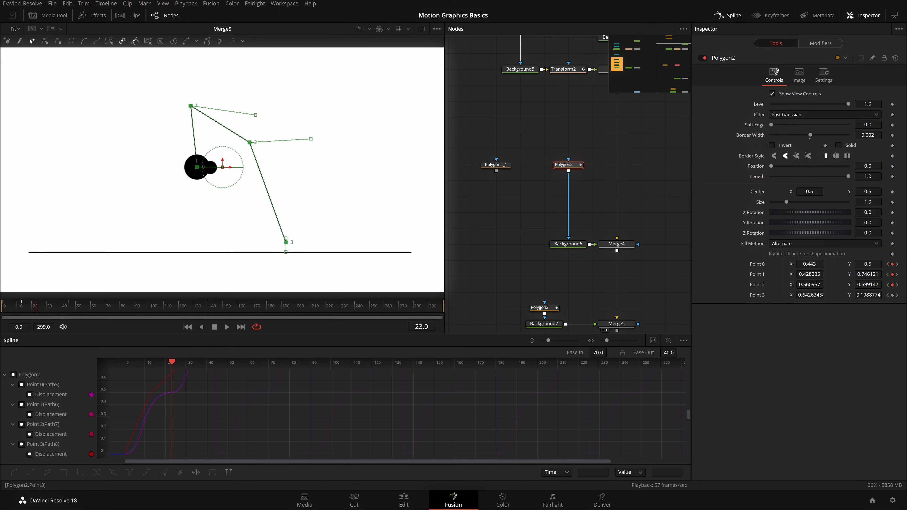
{"action": "left_click_drag", "start_coordinate": [503, 264], "coordinate": [547, 267]}
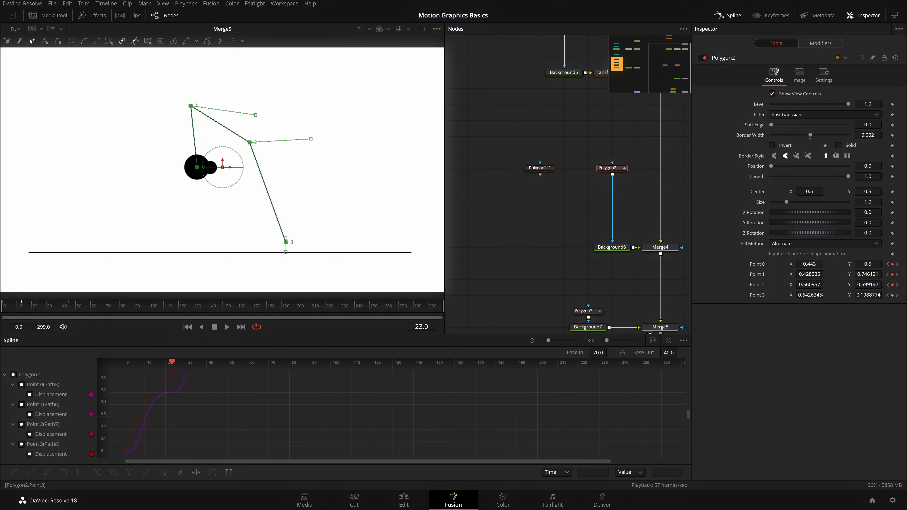
{"action": "left_click_drag", "start_coordinate": [286, 242], "coordinate": [297, 250]}
{"action": "scroll", "coordinate": [324, 263], "scroll_direction": "up", "scroll_amount": 10}
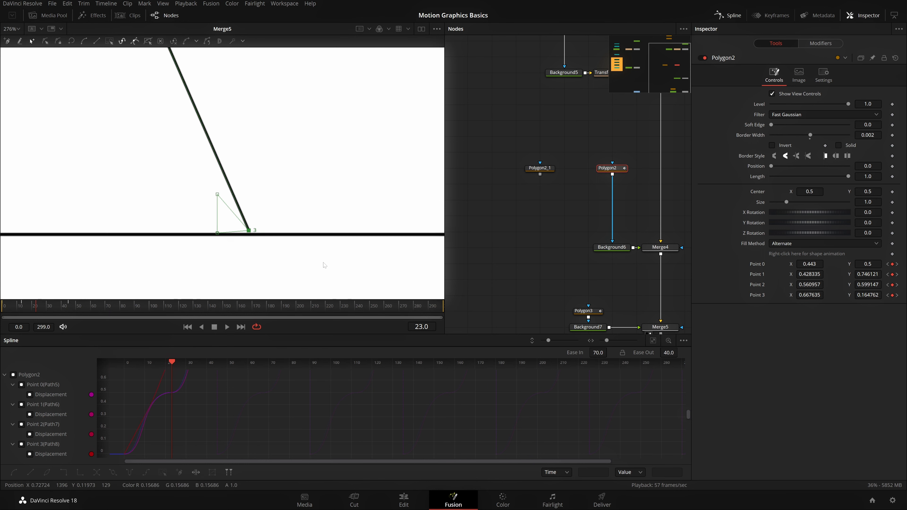
{"action": "left_click_drag", "start_coordinate": [218, 227], "coordinate": [294, 234]}
{"action": "scroll", "coordinate": [245, 204], "scroll_direction": "up", "scroll_amount": 3}
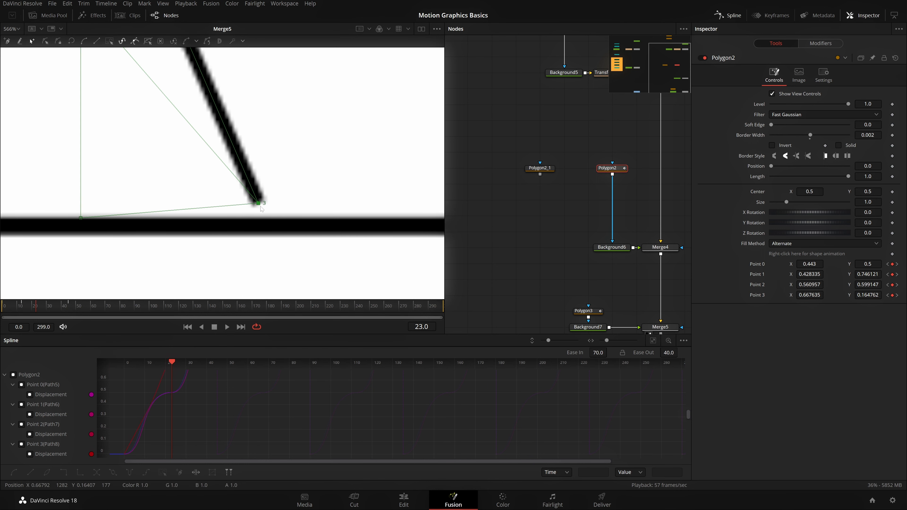
{"action": "left_click_drag", "start_coordinate": [262, 209], "coordinate": [261, 222]}
{"action": "scroll", "coordinate": [289, 205], "scroll_direction": "down", "scroll_amount": 2}
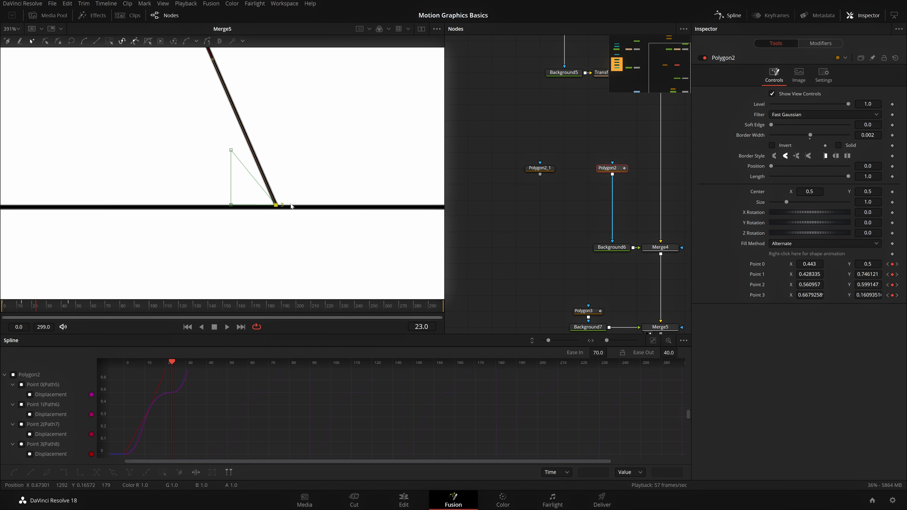
{"action": "key", "text": "ctrl+f"}
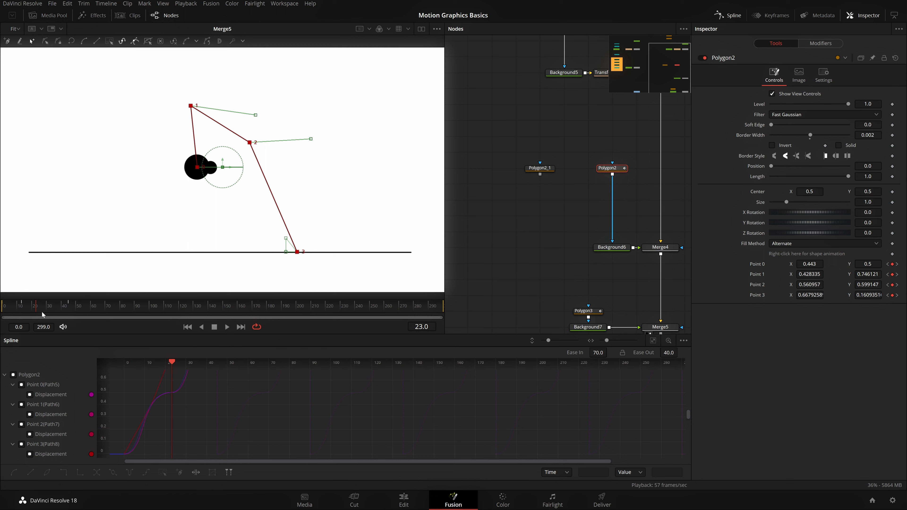
Step: Reposition Point 3 of Polygon2 at frame 13 to X 0.661635 and Y 0.195431
{"action": "left_click_drag", "start_coordinate": [36, 306], "coordinate": [23, 322]}
{"action": "scroll", "coordinate": [277, 249], "scroll_direction": "up", "scroll_amount": 8}
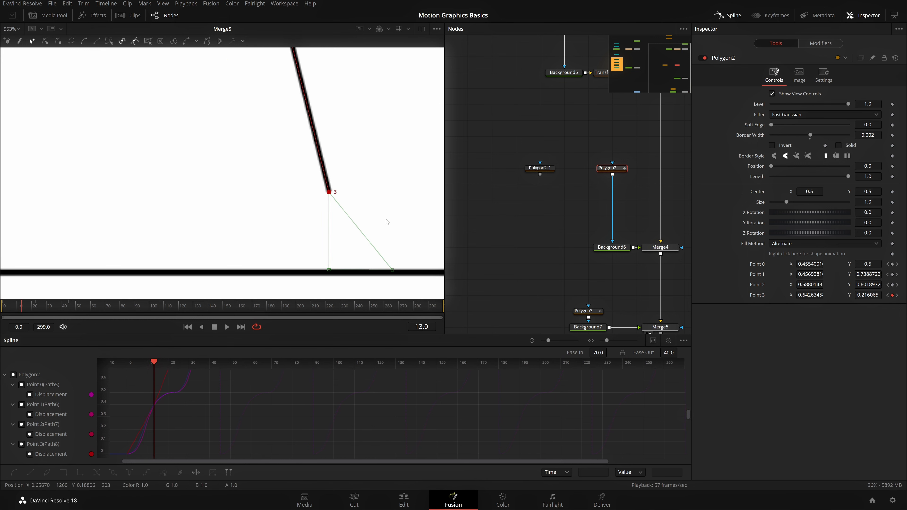
{"action": "left_click_drag", "start_coordinate": [381, 218], "coordinate": [273, 190]}
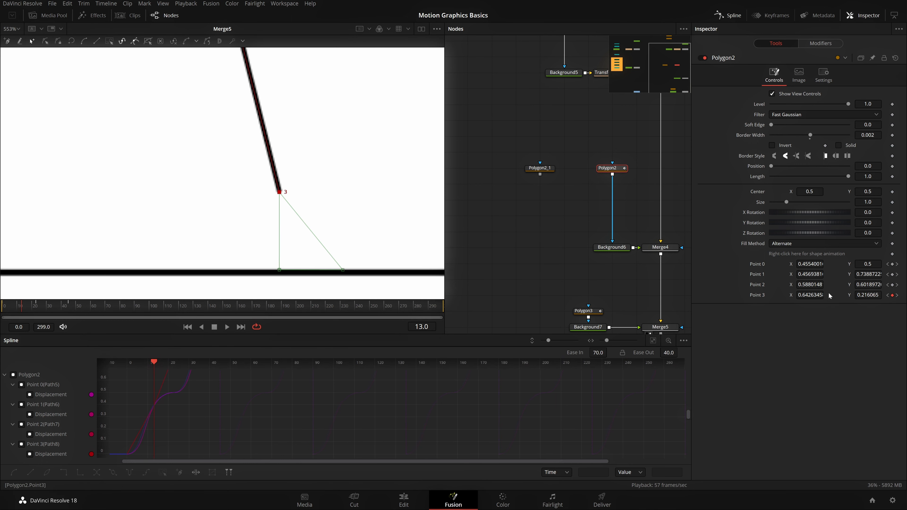
{"action": "mouse_move", "coordinate": [810, 295]}
{"action": "left_mouse_down"}
{"action": "mouse_move", "coordinate": [862, 295]}
{"action": "mouse_move", "coordinate": [813, 295]}
{"action": "left_mouse_up"}
{"action": "left_click", "coordinate": [451, 202]}
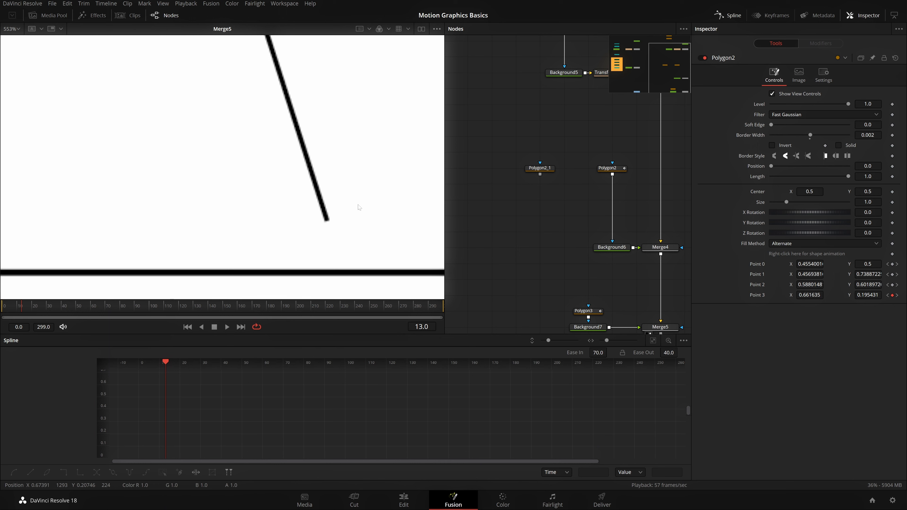
{"action": "key", "text": "ctrl+f"}
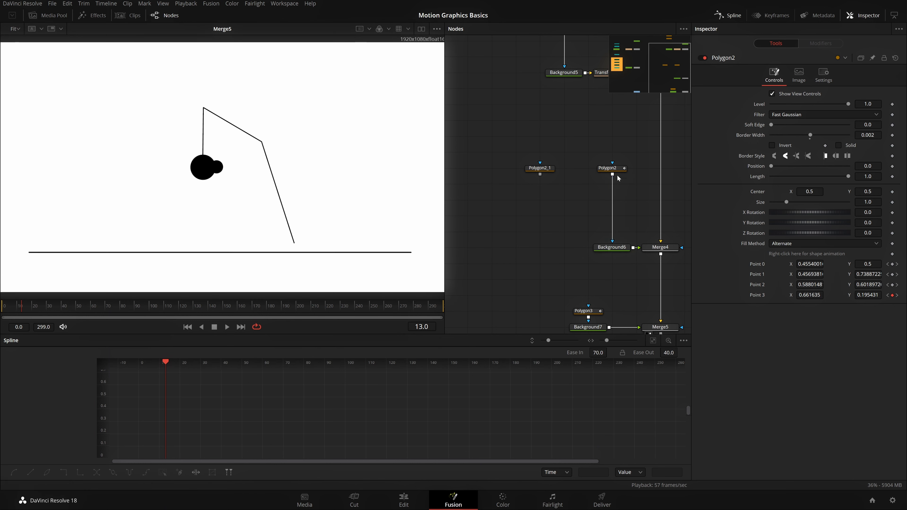
{"action": "left_click", "coordinate": [609, 168]}
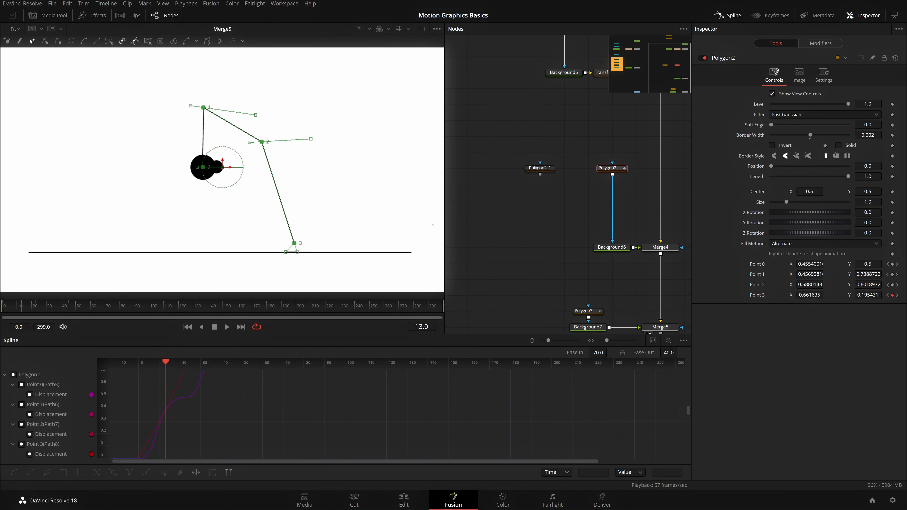
Step: Ease Point 3's displacement curve in Polygon2 with Ease In 70.1 and Ease Out 40.5, loop it, and play back the animation
{"action": "left_click", "coordinate": [21, 444]}
{"action": "key", "text": "ctrl+f"}
{"action": "key", "text": "ctrl+a"}
{"action": "key", "text": "shift+s"}
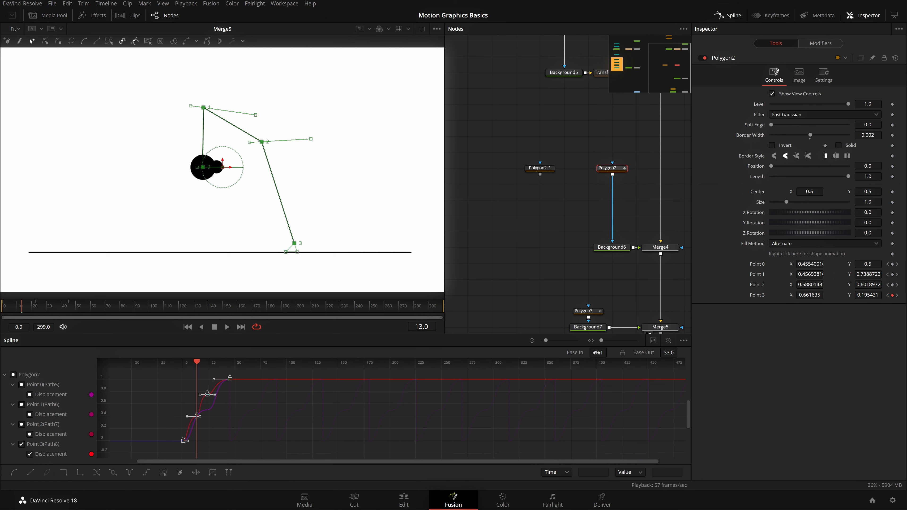
{"action": "left_click_drag", "start_coordinate": [669, 353], "coordinate": [668, 352]}
{"action": "right_click", "coordinate": [249, 425]}
{"action": "mouse_move", "coordinate": [292, 321]}
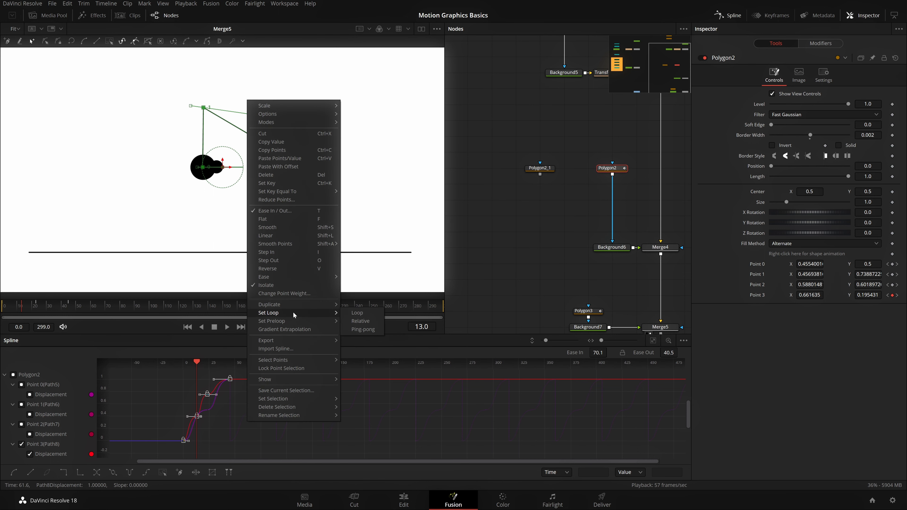
{"action": "left_click", "coordinate": [364, 319]}
{"action": "left_click", "coordinate": [532, 275]}
{"action": "key", "text": "space"}
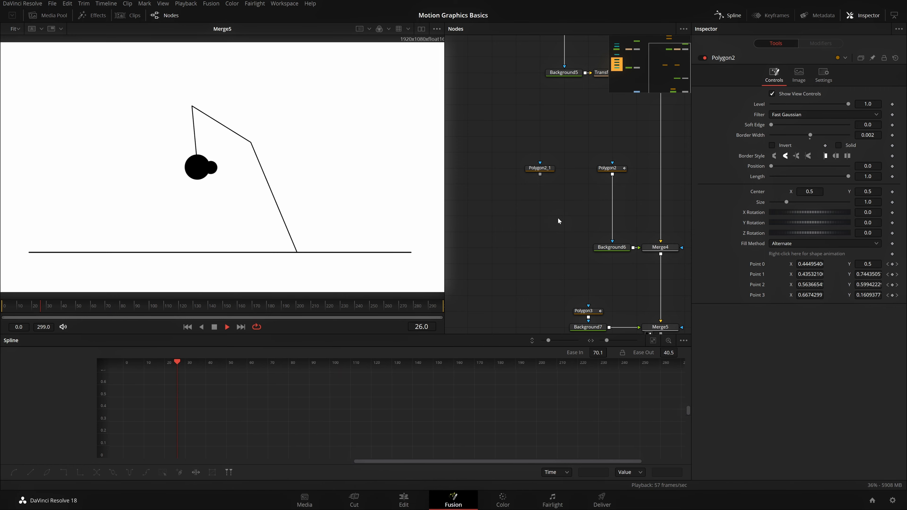
Step: Return to frame 0 and insert the Polygon2_1 node between Polygon2 and Background6
{"action": "left_click_drag", "start_coordinate": [618, 174], "coordinate": [618, 158]}
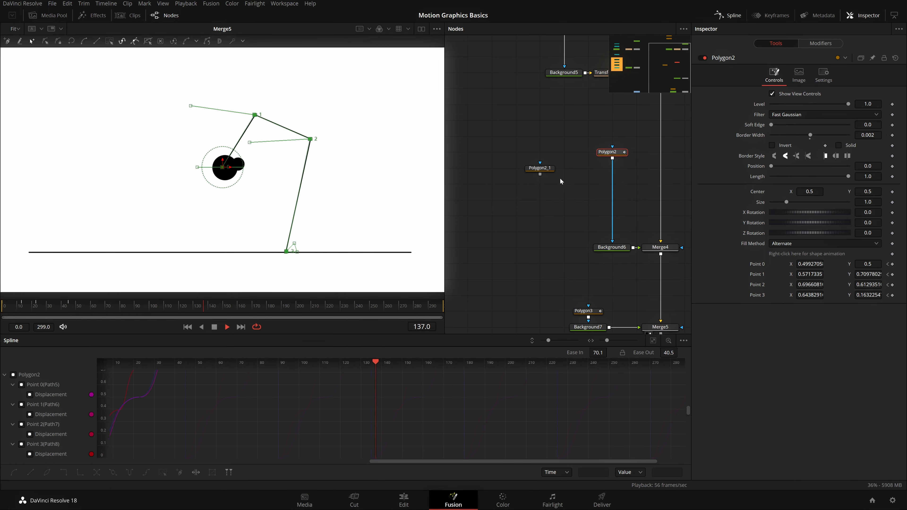
{"action": "left_click_drag", "start_coordinate": [544, 174], "coordinate": [535, 186]}
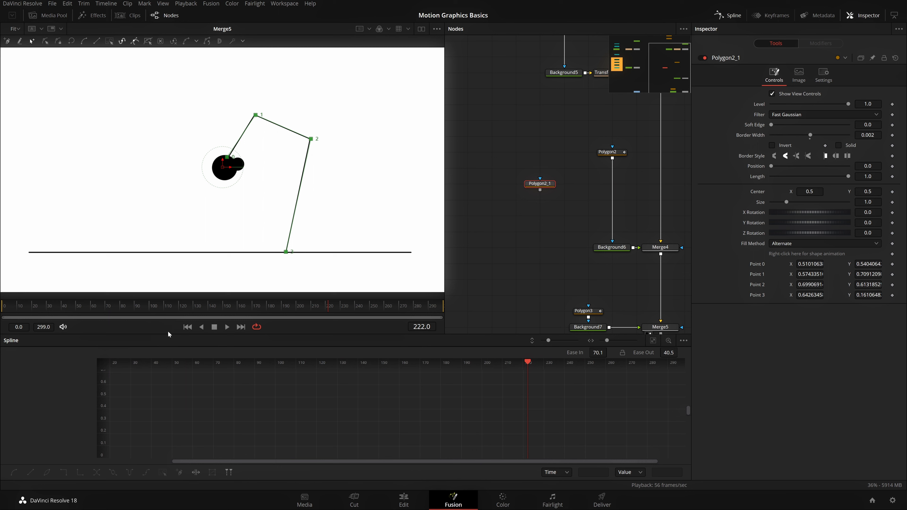
{"action": "left_click", "coordinate": [187, 327]}
{"action": "mouse_move", "coordinate": [529, 191]}
{"action": "left_mouse_down"}
{"action": "mouse_move", "coordinate": [529, 206]}
{"action": "mouse_move", "coordinate": [537, 186]}
{"action": "mouse_move", "coordinate": [612, 185]}
{"action": "left_mouse_up"}
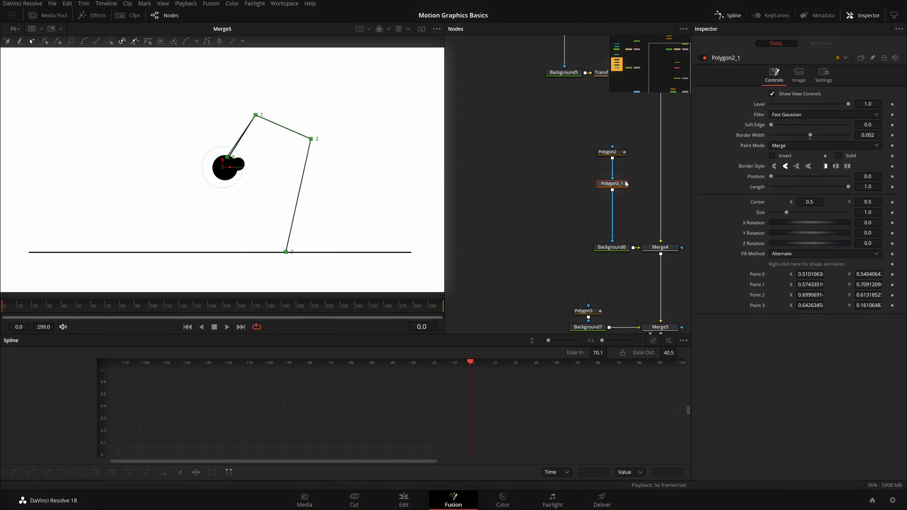
Step: Duplicate the Polygon2_1 node as a spare, unconnected copy in the empty area beside the leg chain
{"action": "key", "text": "ctrl+c"}
{"action": "left_click", "coordinate": [535, 175]}
{"action": "key", "text": "ctrl+v"}
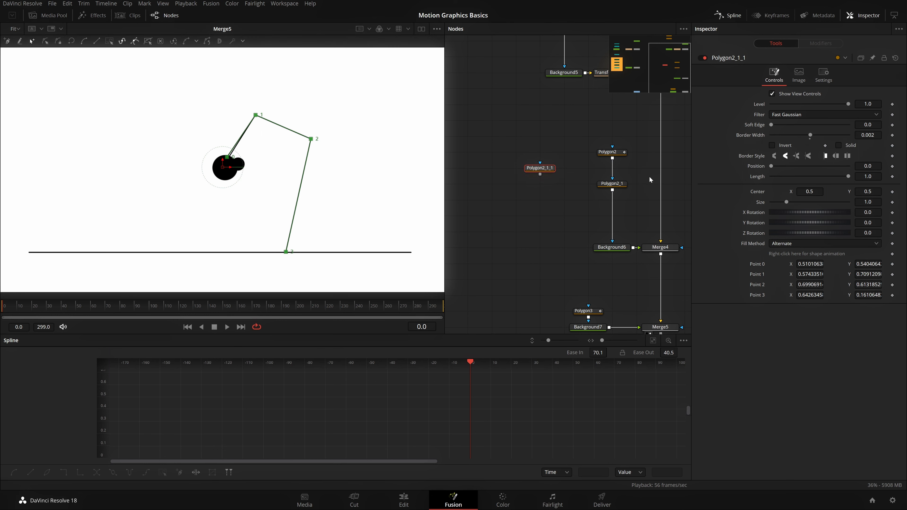
Step: Rename the Polygon2 node to R_First_Leg
{"action": "left_click", "coordinate": [612, 184]}
{"action": "left_click", "coordinate": [613, 154]}
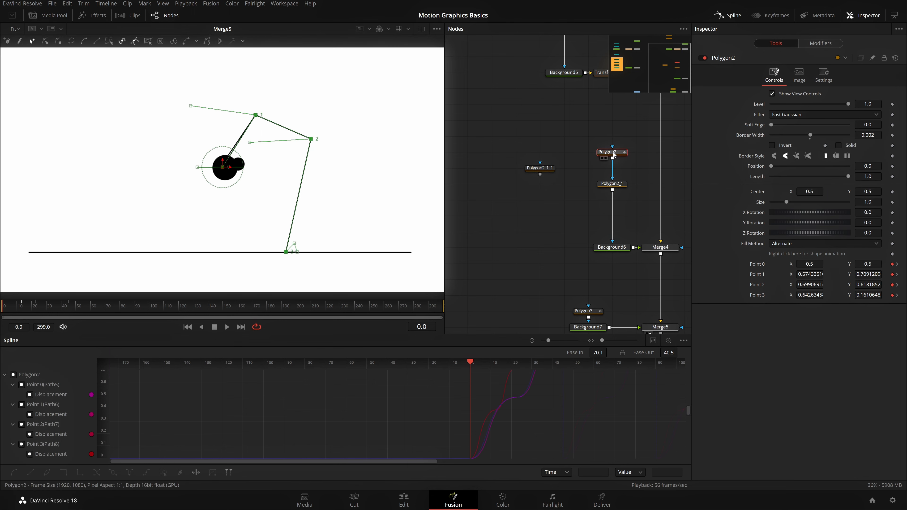
{"action": "key", "text": "F2"}
{"action": "key", "text": "BackSpace"}
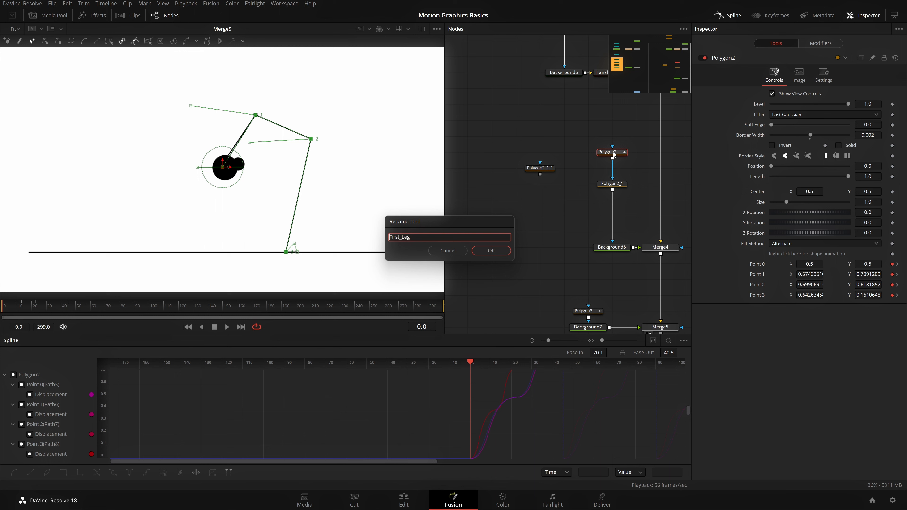
{"action": "type", "text": "_"}
{"action": "key", "text": "Return"}
Step: Rename the connected Polygon2_1 node to R_Second_Leg
{"action": "left_click", "coordinate": [612, 183]}
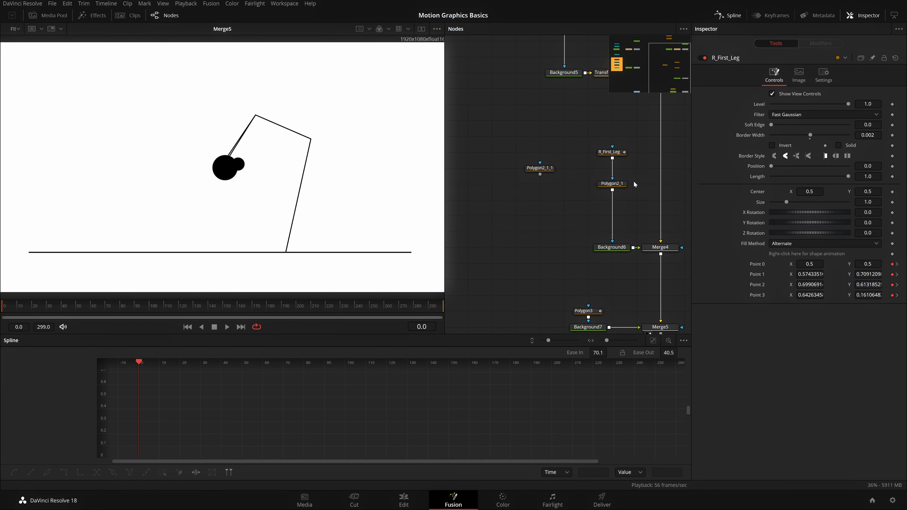
{"action": "key", "text": "F2"}
{"action": "key", "text": "BackSpace"}
{"action": "type", "text": "R_Second_Leg"}
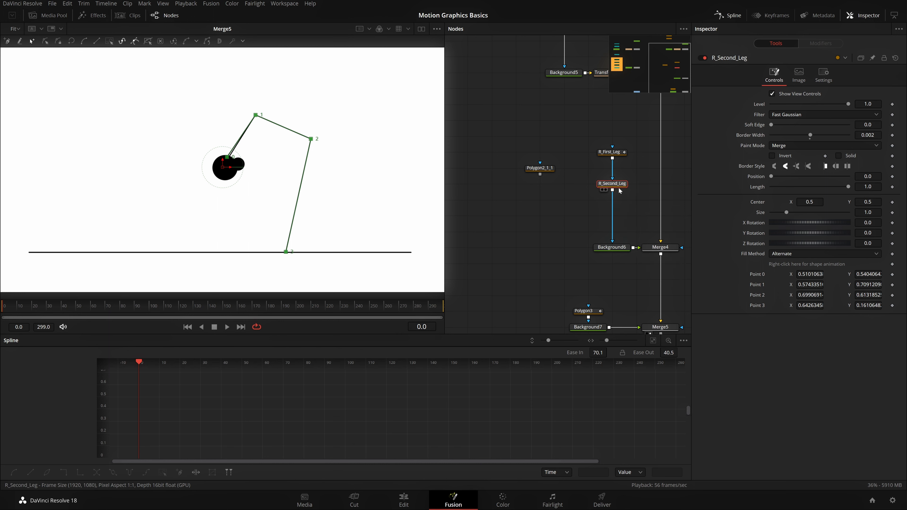
Step: Place the R_Second_Leg node directly beneath R_First_Leg and keep it selected for editing
{"action": "left_click_drag", "start_coordinate": [626, 180], "coordinate": [626, 165]}
{"action": "left_click", "coordinate": [599, 180]}
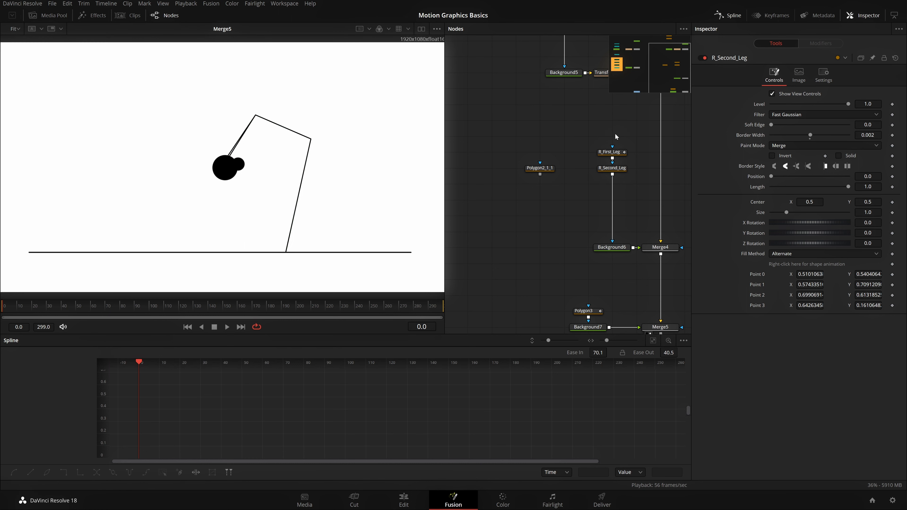
{"action": "left_click", "coordinate": [607, 168]}
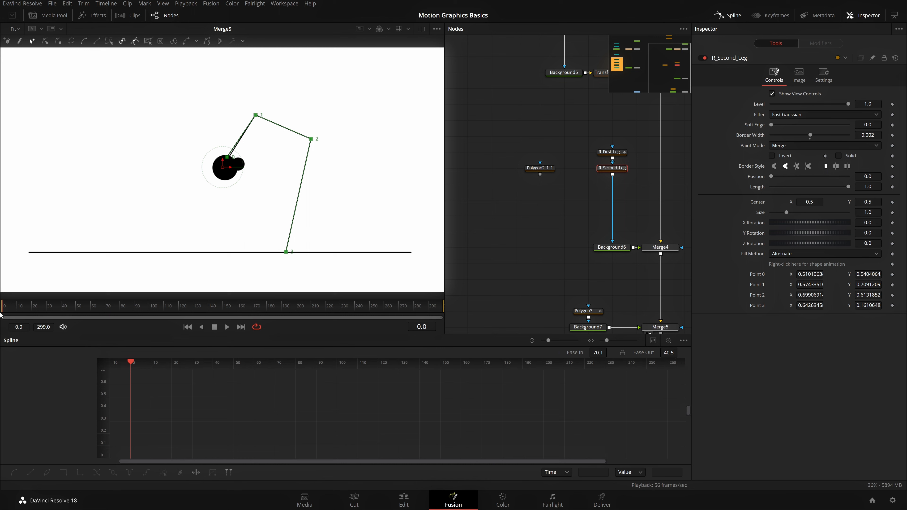
Step: Move Point 0 of R_Second_Leg into the body circle, to about X 0.502 and Y 0.522
{"action": "scroll", "coordinate": [302, 199], "scroll_direction": "up", "scroll_amount": 6}
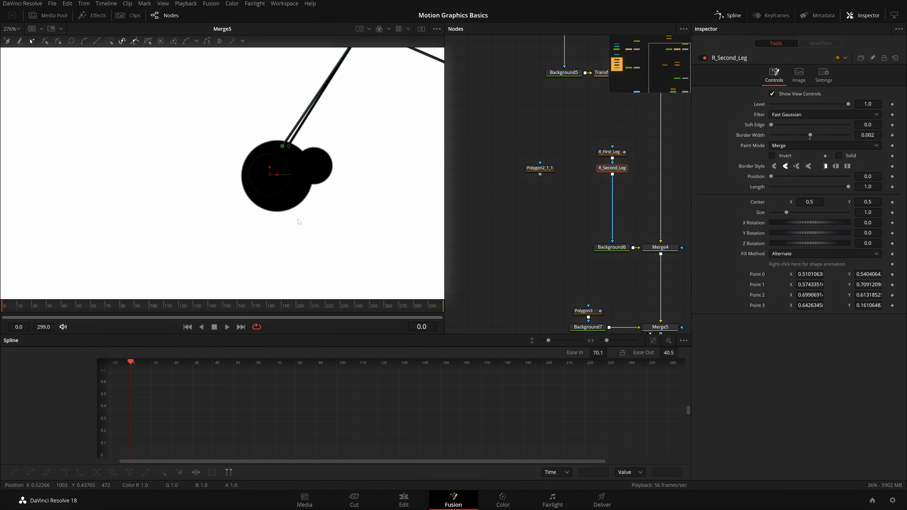
{"action": "key", "text": "ctrl+f"}
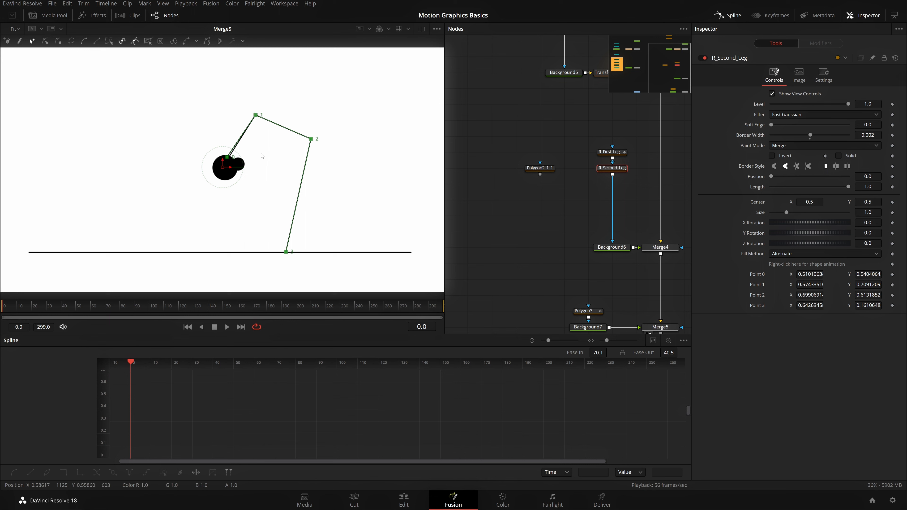
{"action": "scroll", "coordinate": [240, 154], "scroll_direction": "up", "scroll_amount": 6}
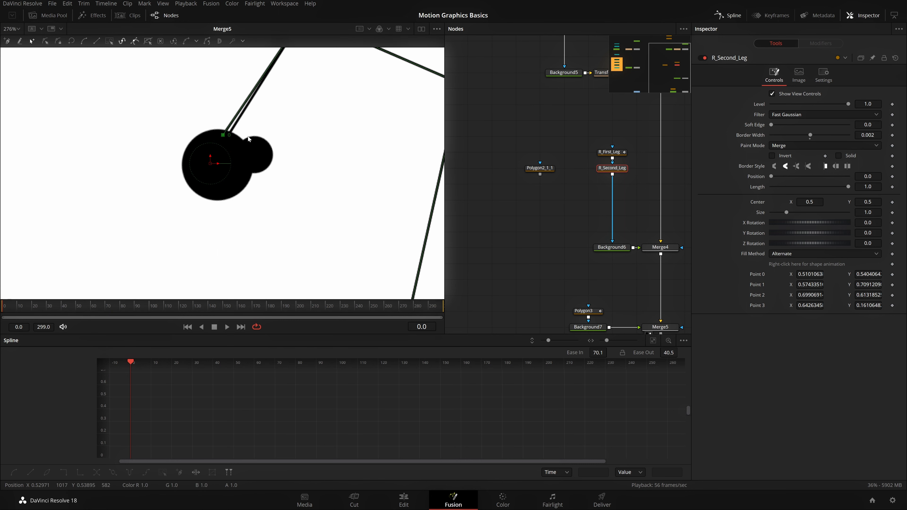
{"action": "left_click_drag", "start_coordinate": [201, 162], "coordinate": [192, 175]}
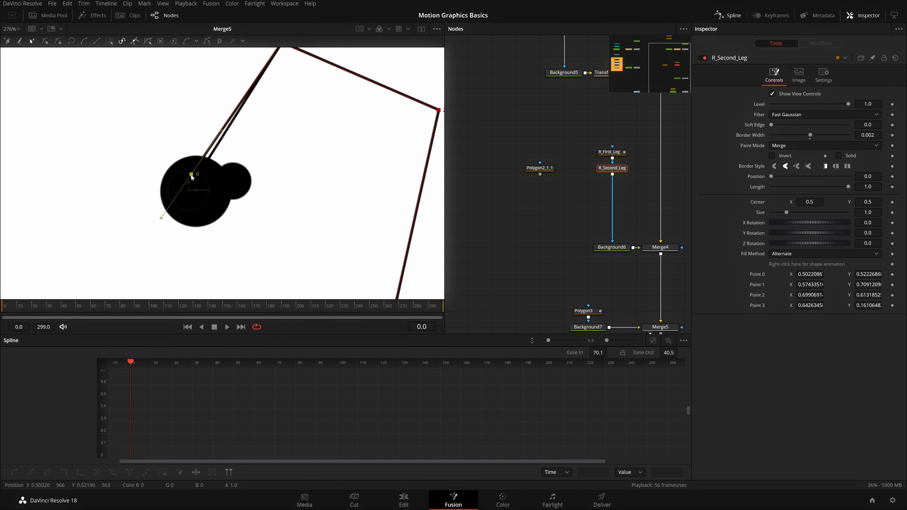
{"action": "scroll", "coordinate": [283, 148], "scroll_direction": "down", "scroll_amount": 2}
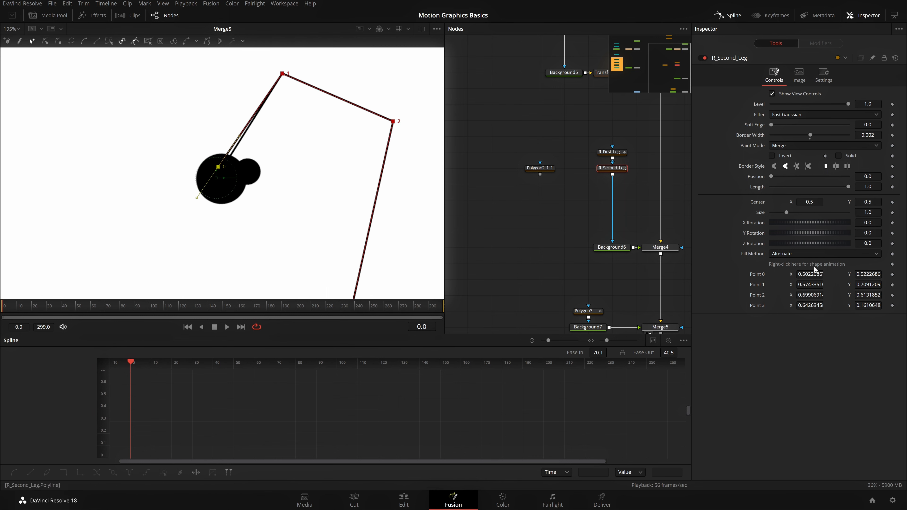
Step: Connect Point 0 of R_Second_Leg to the position of Path5 so it follows the body like the first leg
{"action": "right_click", "coordinate": [758, 279]}
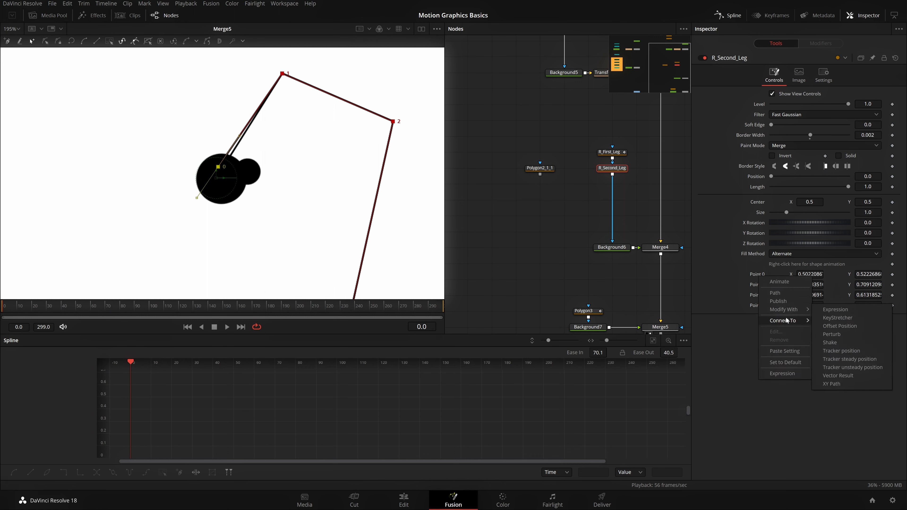
{"action": "mouse_move", "coordinate": [789, 321]}
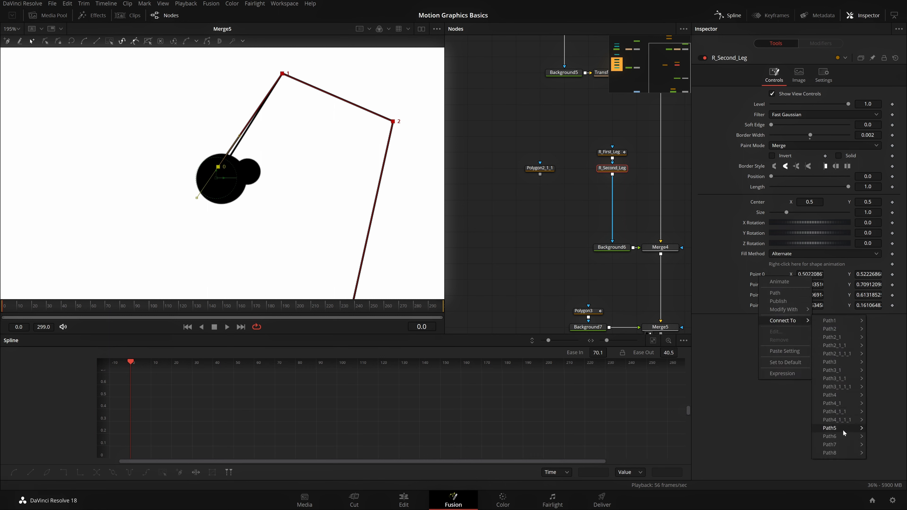
{"action": "mouse_move", "coordinate": [842, 430]}
{"action": "left_click", "coordinate": [791, 428]}
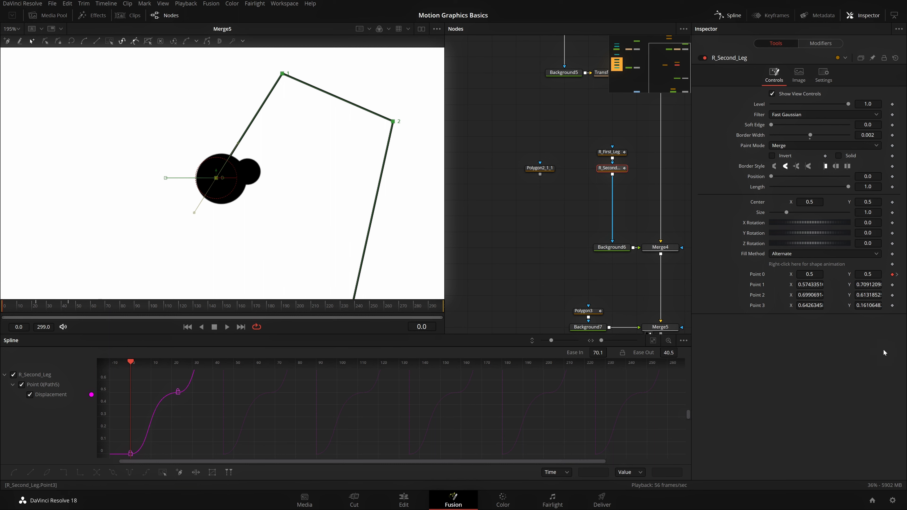
{"action": "right_click", "coordinate": [762, 276]}
{"action": "left_click", "coordinate": [340, 204]}
{"action": "key", "text": "ctrl+f"}
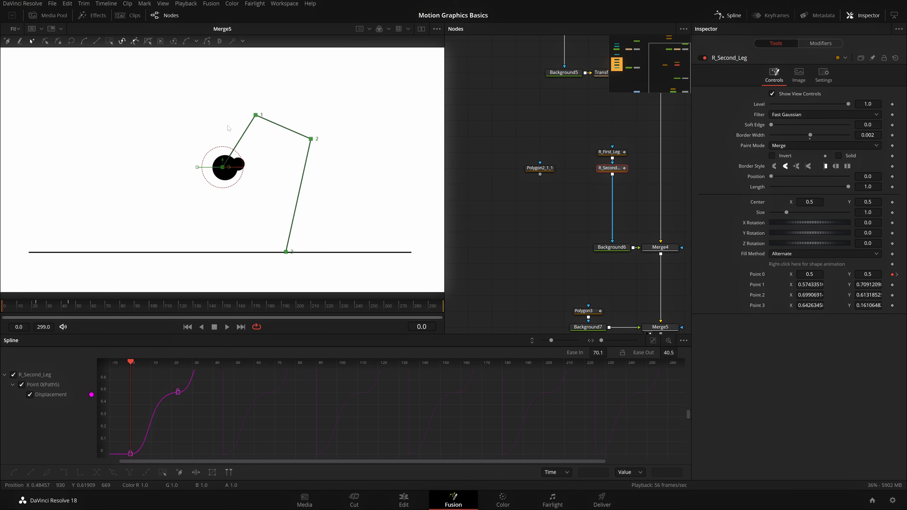
Step: Pose R_Second_Leg with Point 1 at about X 0.439, Y 0.681, Point 2 at about X 0.608, Y 0.620, and Point 3 at X 0.706635
{"action": "left_click_drag", "start_coordinate": [257, 117], "coordinate": [197, 123]}
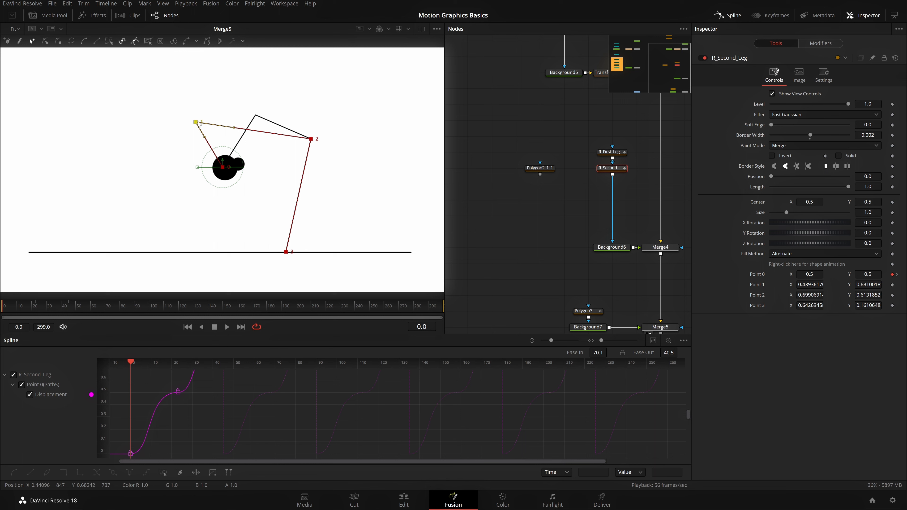
{"action": "left_click_drag", "start_coordinate": [314, 140], "coordinate": [271, 139]}
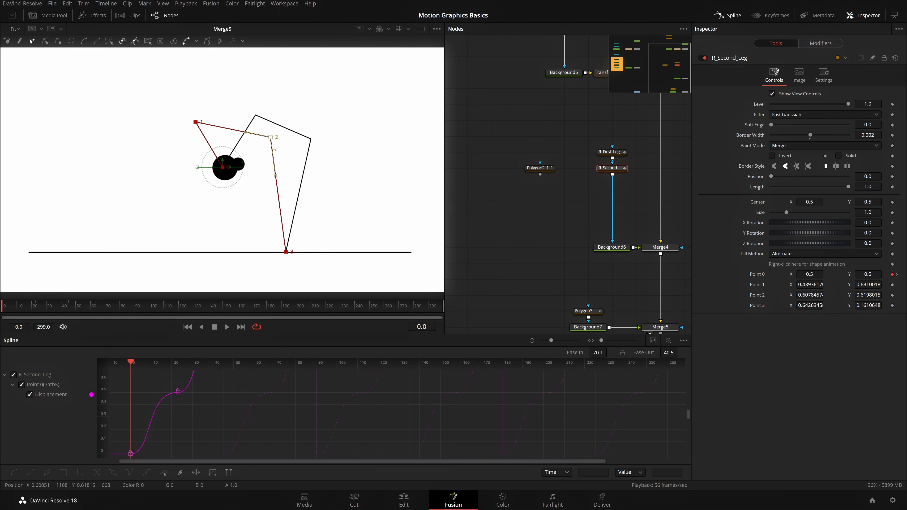
{"action": "left_click", "coordinate": [287, 252]}
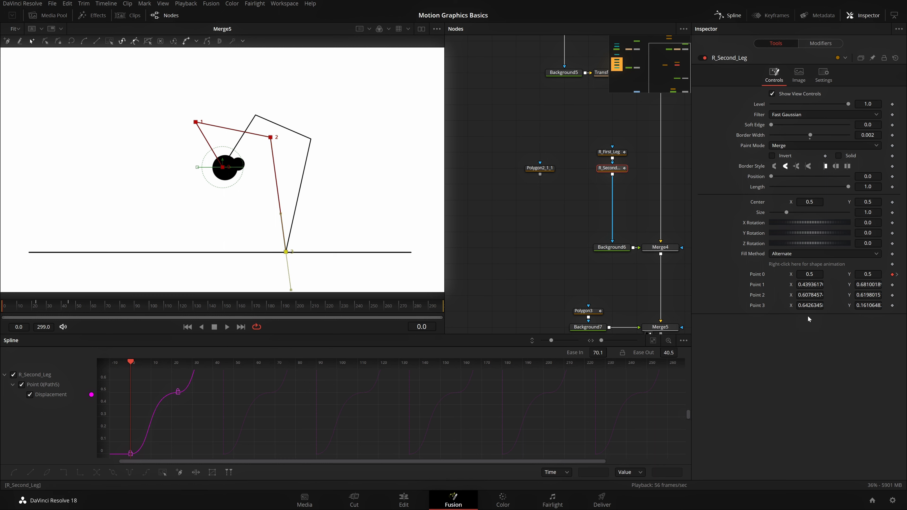
{"action": "left_click_drag", "start_coordinate": [809, 306], "coordinate": [833, 305]}
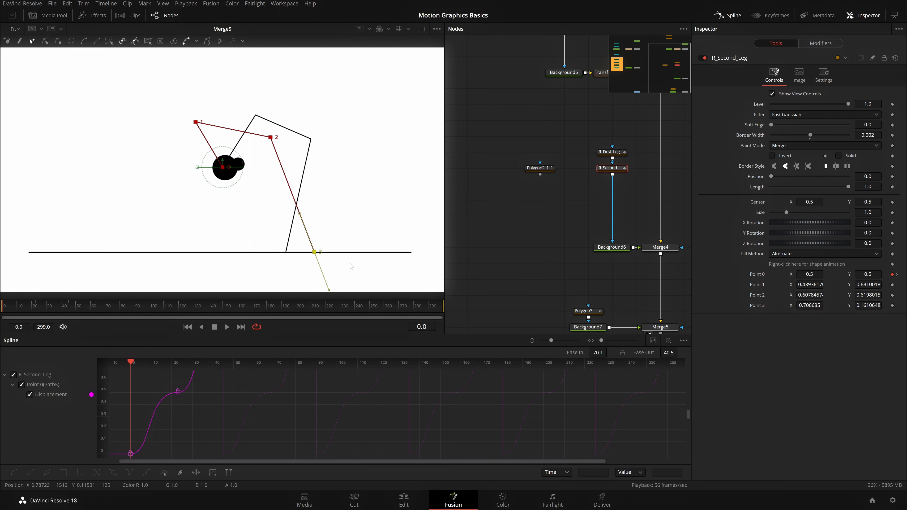
Step: Keyframe Points 1, 2 and 3 of R_Second_Leg in the same pose at frames 0 and 45
{"action": "left_click", "coordinate": [892, 285]}
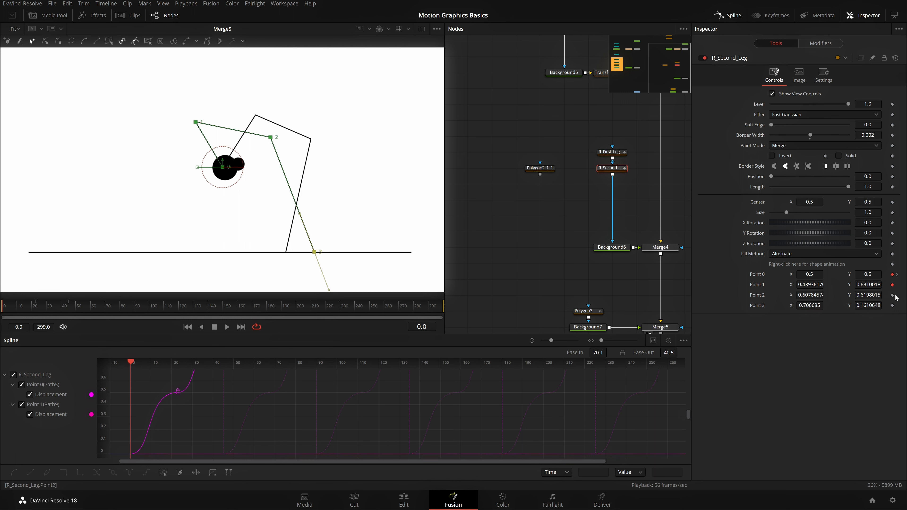
{"action": "left_click", "coordinate": [892, 295]}
{"action": "left_click", "coordinate": [892, 306]}
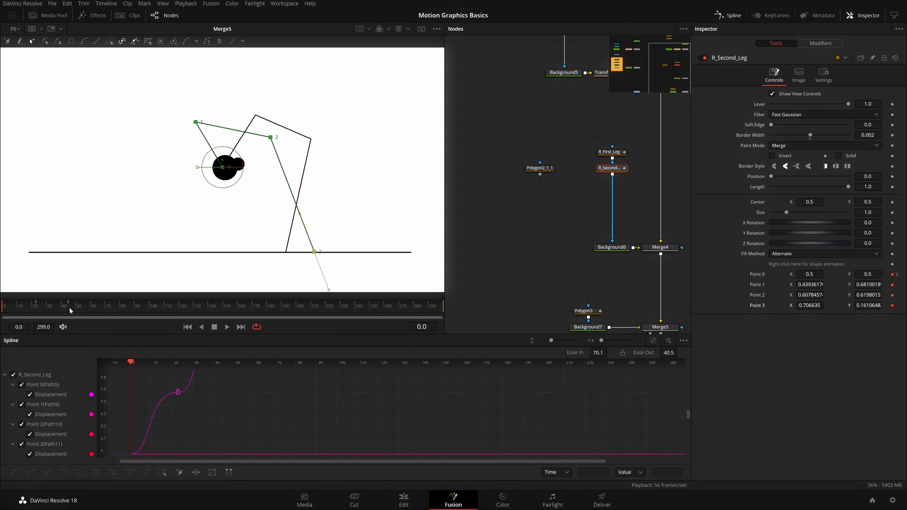
{"action": "left_click", "coordinate": [71, 308]}
{"action": "left_click", "coordinate": [892, 285]}
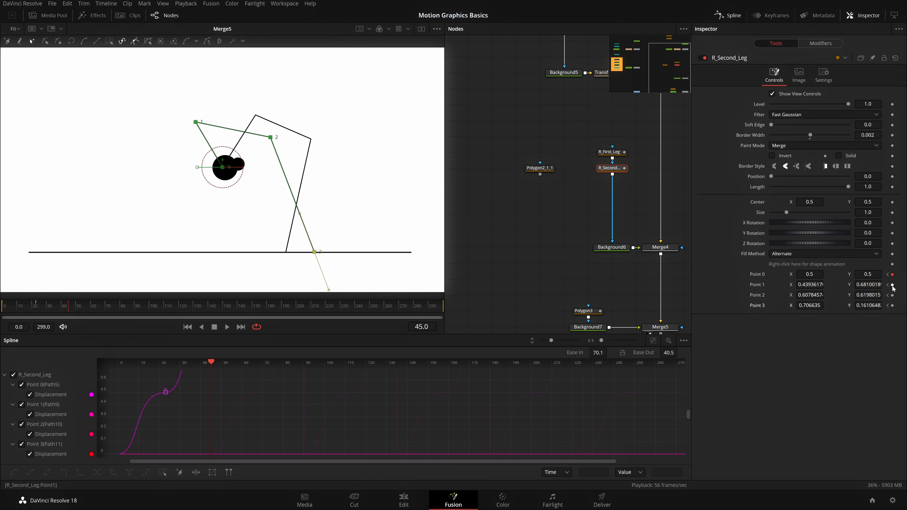
{"action": "left_click", "coordinate": [892, 295]}
{"action": "left_click", "coordinate": [892, 305]}
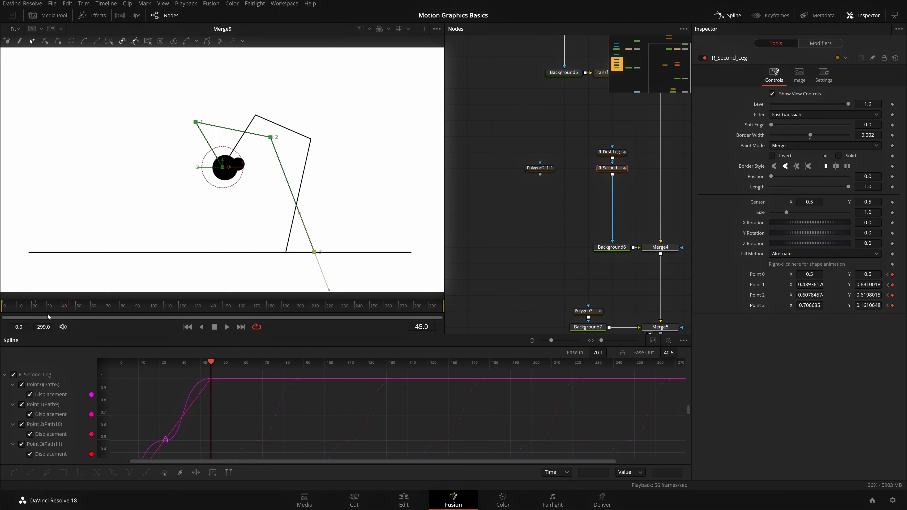
Step: Set Point 1 of R_Second_Leg at frame 23 to X 0.503362 and Y 0.642002
{"action": "left_click", "coordinate": [36, 307]}
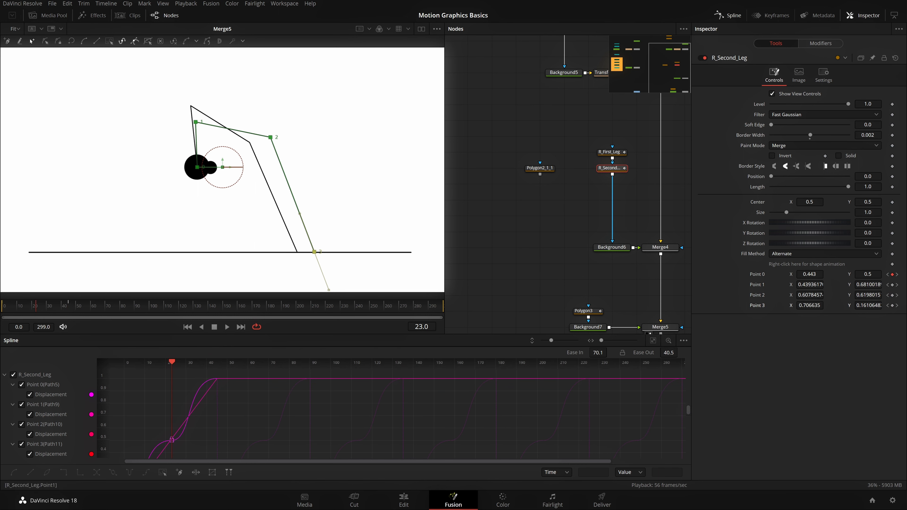
{"action": "left_click_drag", "start_coordinate": [809, 285], "coordinate": [826, 285]}
{"action": "key", "text": "ctrl+z"}
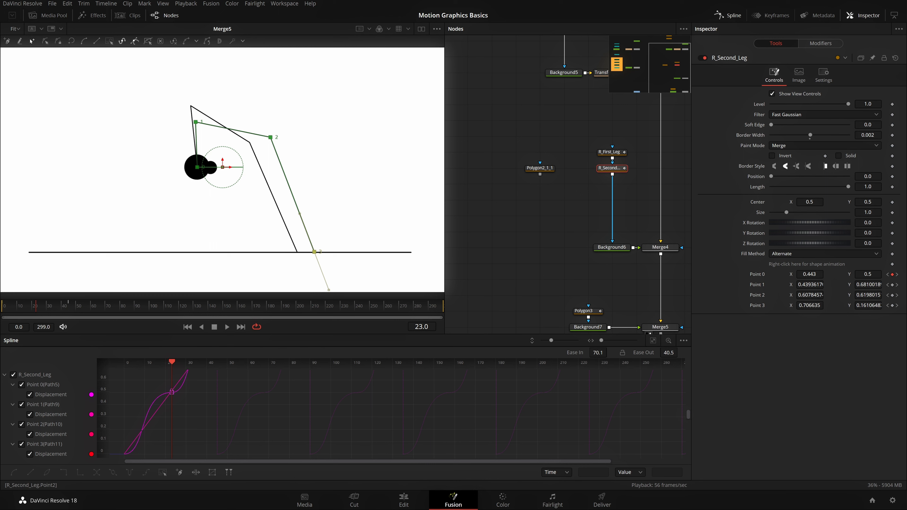
{"action": "left_click_drag", "start_coordinate": [809, 285], "coordinate": [855, 285]}
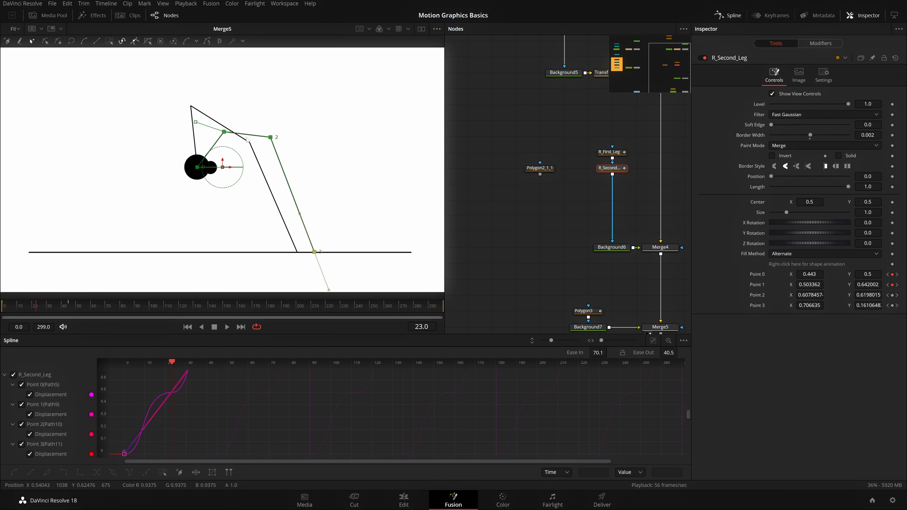
Step: Reposition Point 2 of R_Second_Leg at frame 23 to about X 0.657 and Y 0.658
{"action": "left_click_drag", "start_coordinate": [809, 295], "coordinate": [871, 299]}
{"action": "left_click_drag", "start_coordinate": [811, 295], "coordinate": [797, 296]}
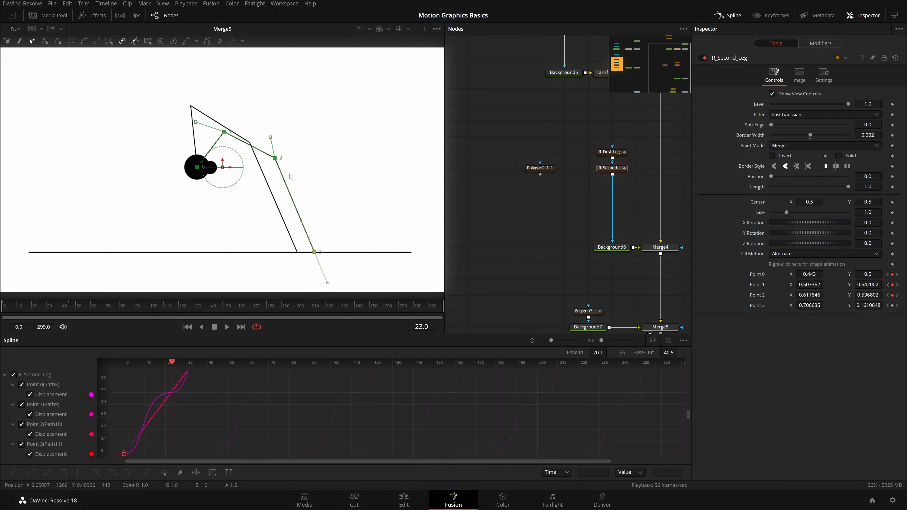
{"action": "left_click_drag", "start_coordinate": [274, 158], "coordinate": [294, 130]}
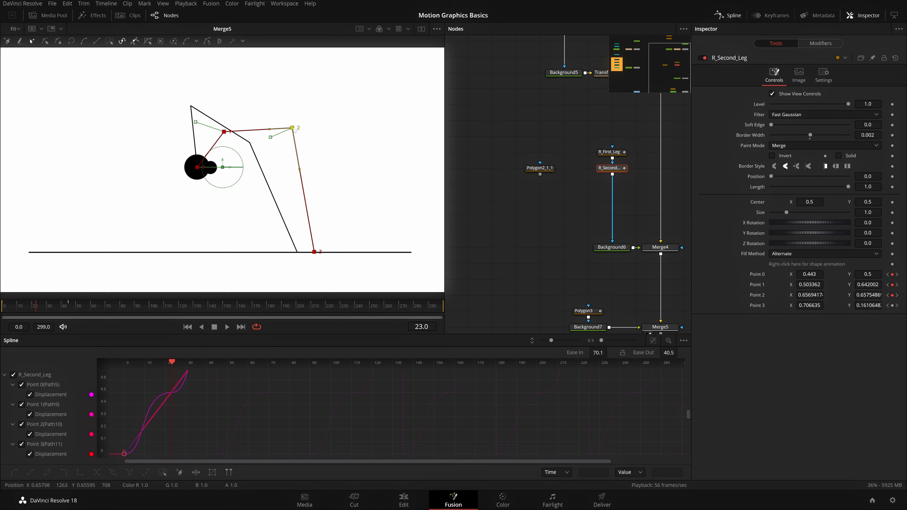
Step: Nudge Point 2 of R_Second_Leg to about X 0.659, Y 0.659, and flatten the Point 1 and 2 curves with Ease In 70.1 and Ease Out 40.1
{"action": "left_click_drag", "start_coordinate": [295, 131], "coordinate": [296, 130]}
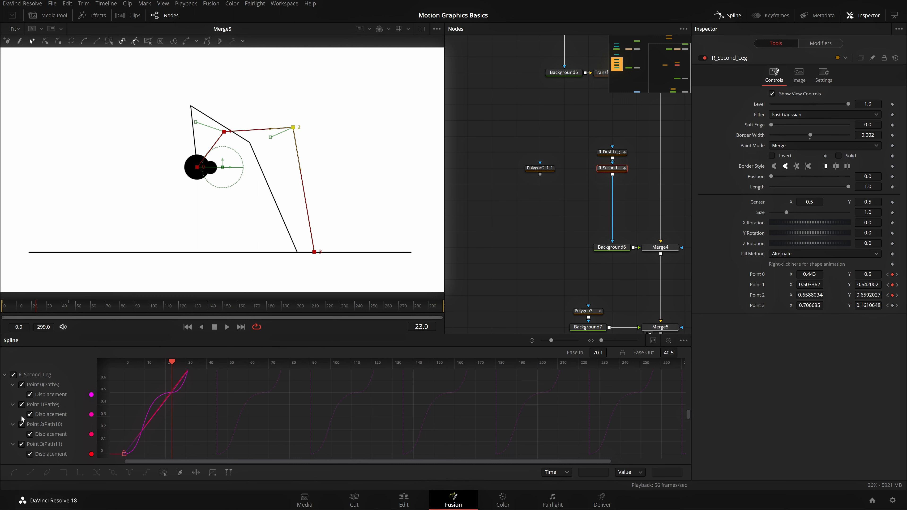
{"action": "left_click", "coordinate": [22, 444]}
{"action": "left_click", "coordinate": [21, 385]}
{"action": "left_click", "coordinate": [652, 342]}
{"action": "left_click", "coordinate": [652, 344]}
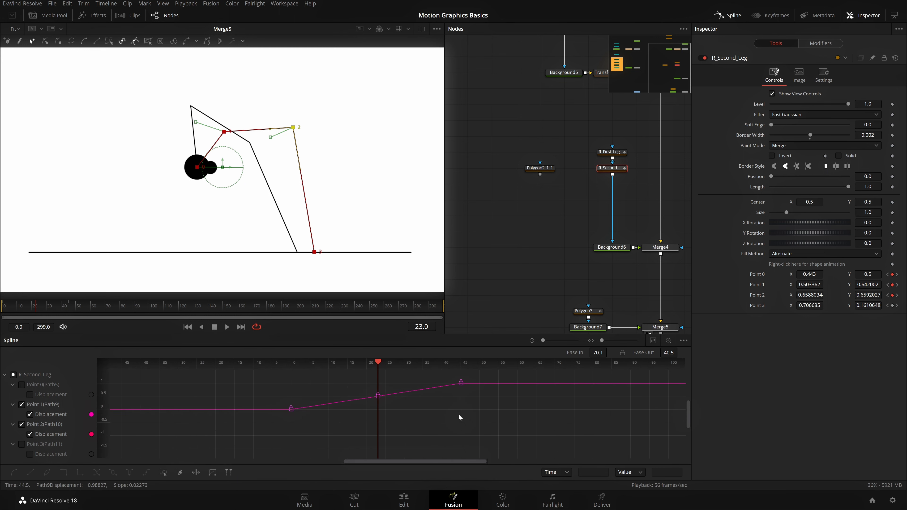
{"action": "key", "text": "s"}
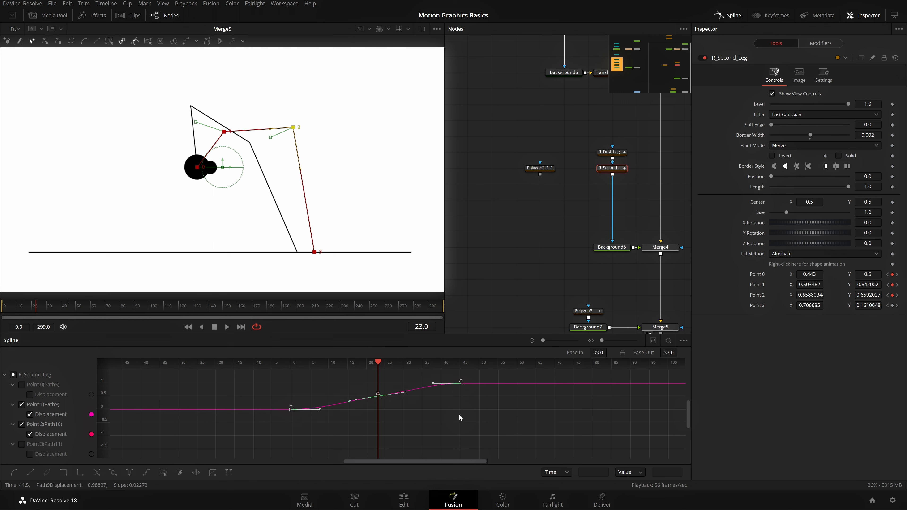
{"action": "key", "text": "f"}
{"action": "left_click_drag", "start_coordinate": [599, 353], "coordinate": [609, 352]}
{"action": "left_click_drag", "start_coordinate": [609, 351], "coordinate": [629, 352]}
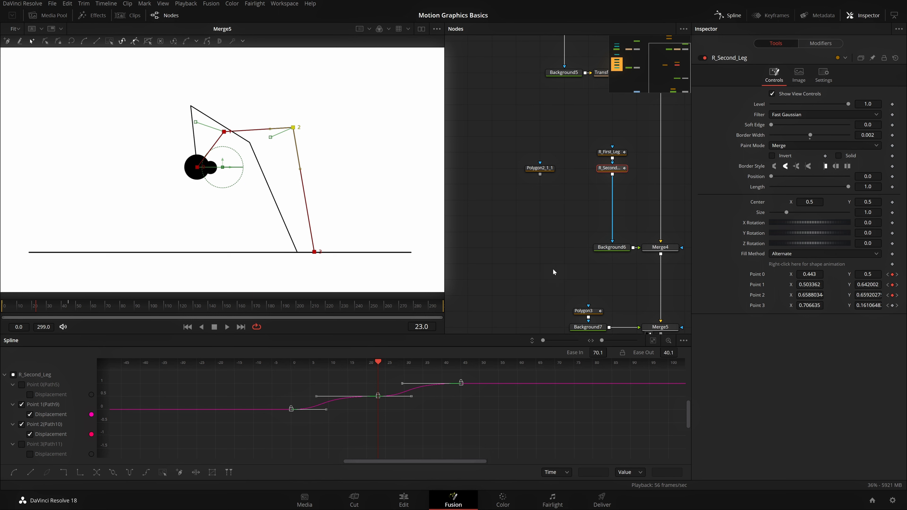
Step: Loop the Point 1 and Point 2 curves of R_Second_Leg and play back the animation
{"action": "right_click", "coordinate": [431, 426]}
{"action": "left_click", "coordinate": [537, 317]}
{"action": "key", "text": "space"}
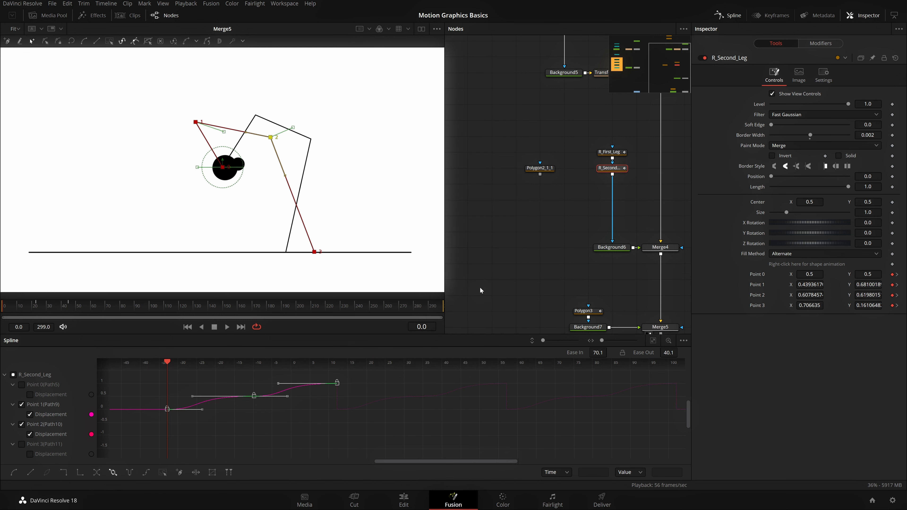
{"action": "left_click", "coordinate": [460, 295]}
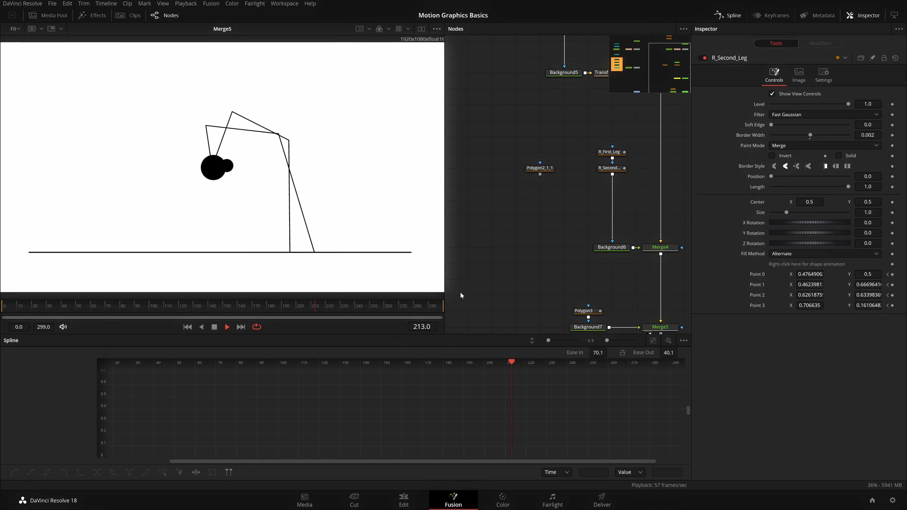
{"action": "key", "text": "space"}
{"action": "left_click", "coordinate": [612, 168]}
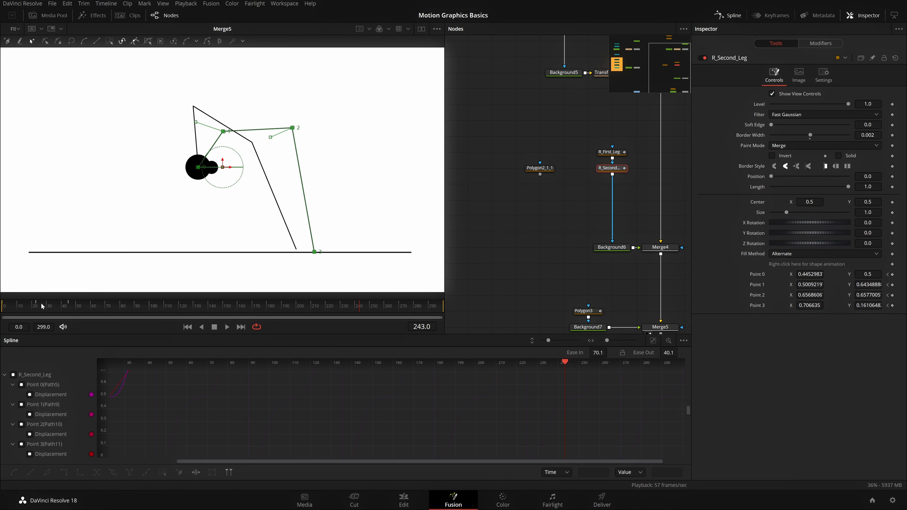
{"action": "left_click_drag", "start_coordinate": [583, 262], "coordinate": [804, 315]}
{"action": "left_click_drag", "start_coordinate": [530, 193], "coordinate": [358, 168]}
{"action": "left_click_drag", "start_coordinate": [645, 220], "coordinate": [560, 261]}
{"action": "left_click_drag", "start_coordinate": [527, 47], "coordinate": [514, 120]}
{"action": "left_click", "coordinate": [620, 214]}
{"action": "left_click_drag", "start_coordinate": [614, 225], "coordinate": [623, 162]}
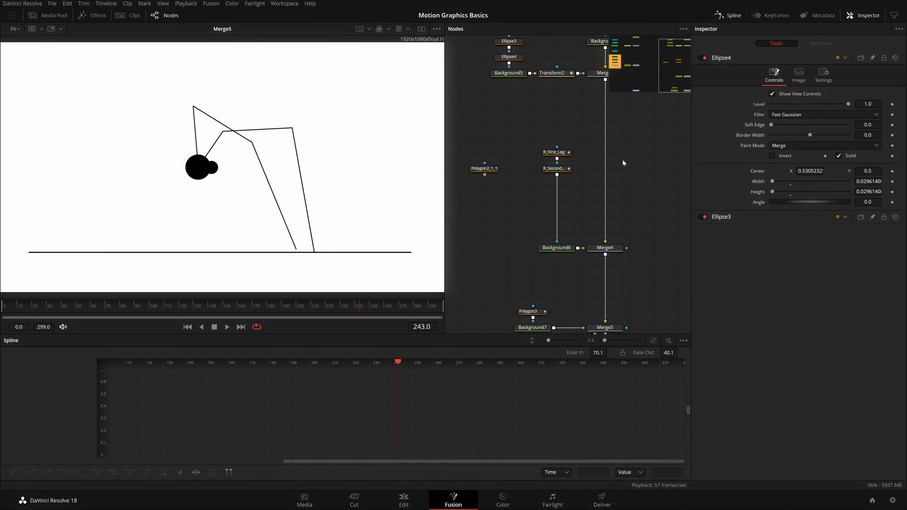
Step: Move the foot, Point 3 of R_Second_Leg, at frame 23 along the ground to X 0.627635
{"action": "left_click", "coordinate": [563, 169]}
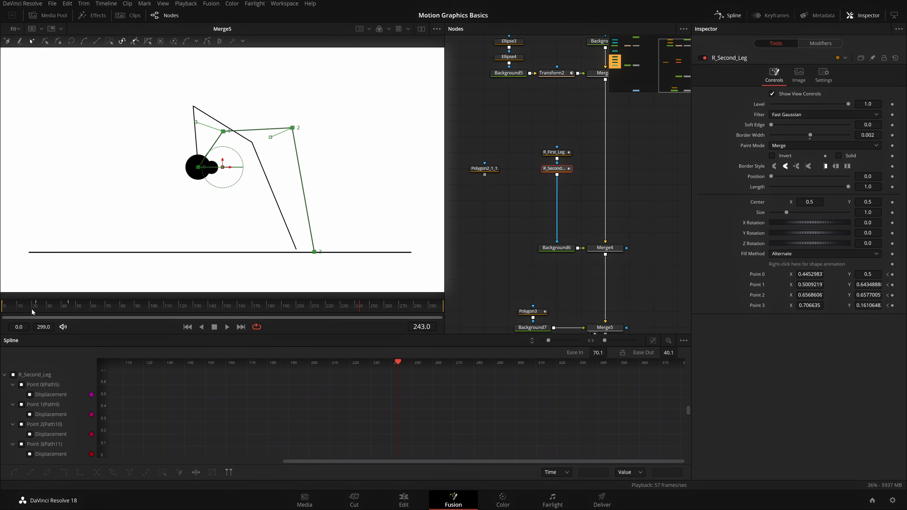
{"action": "left_click_drag", "start_coordinate": [31, 309], "coordinate": [1, 367]}
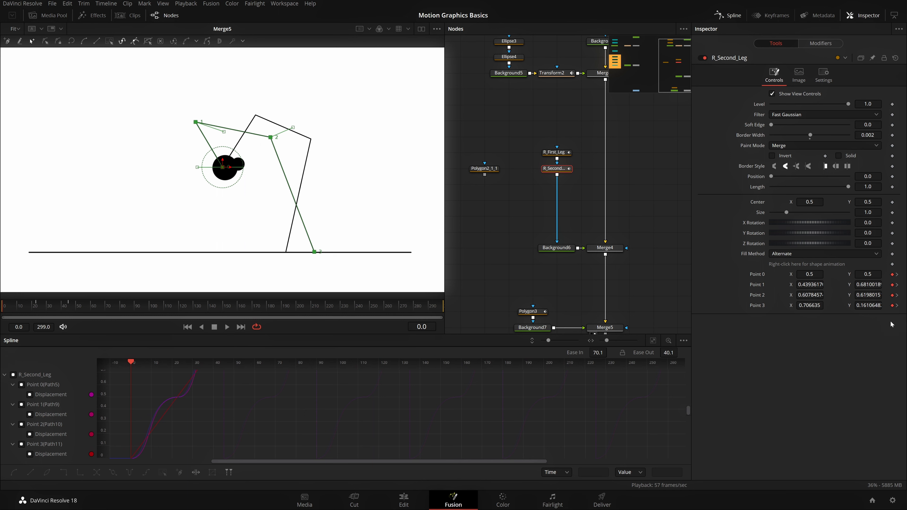
{"action": "left_click_drag", "start_coordinate": [11, 317], "coordinate": [37, 319]}
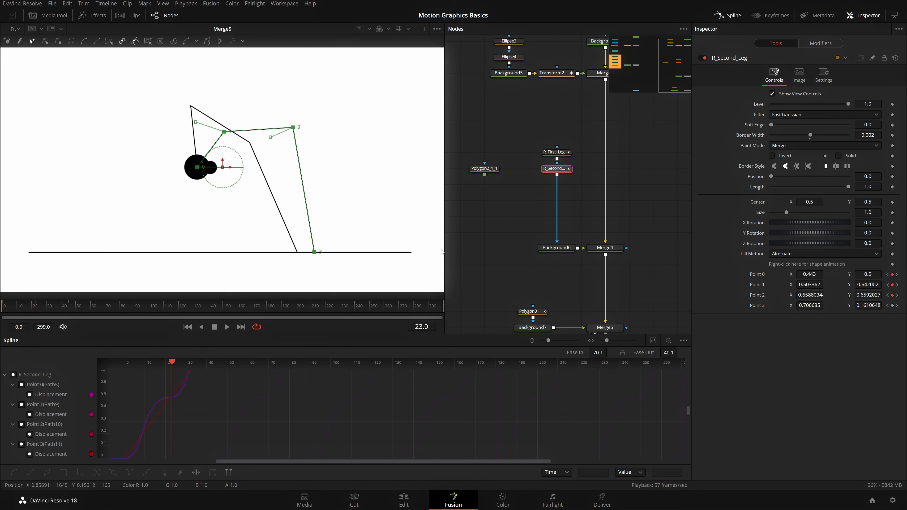
{"action": "left_click_drag", "start_coordinate": [315, 252], "coordinate": [279, 252]}
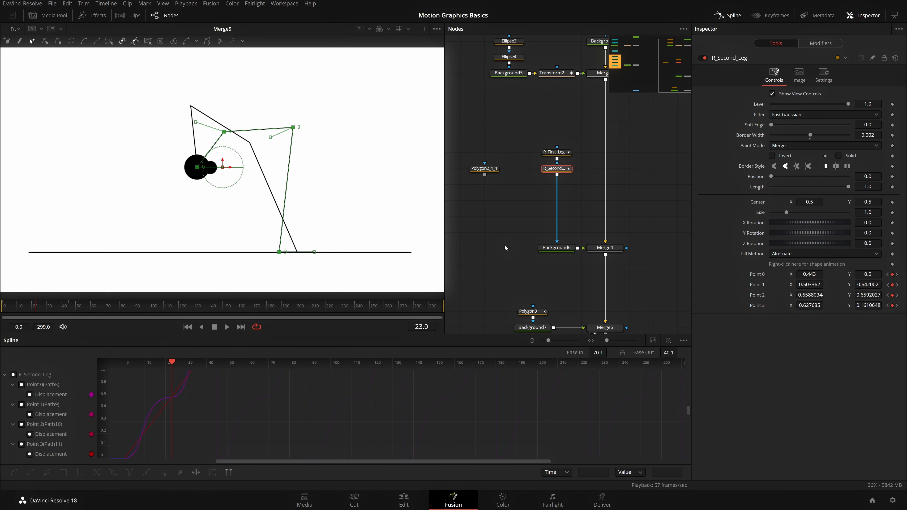
Step: Lift Point 3 of R_Second_Leg at frame 36 to about X 0.674 and Y 0.203
{"action": "left_click_drag", "start_coordinate": [507, 245], "coordinate": [658, 289]}
{"action": "left_click_drag", "start_coordinate": [516, 216], "coordinate": [656, 283]}
{"action": "left_click_drag", "start_coordinate": [539, 233], "coordinate": [401, 141]}
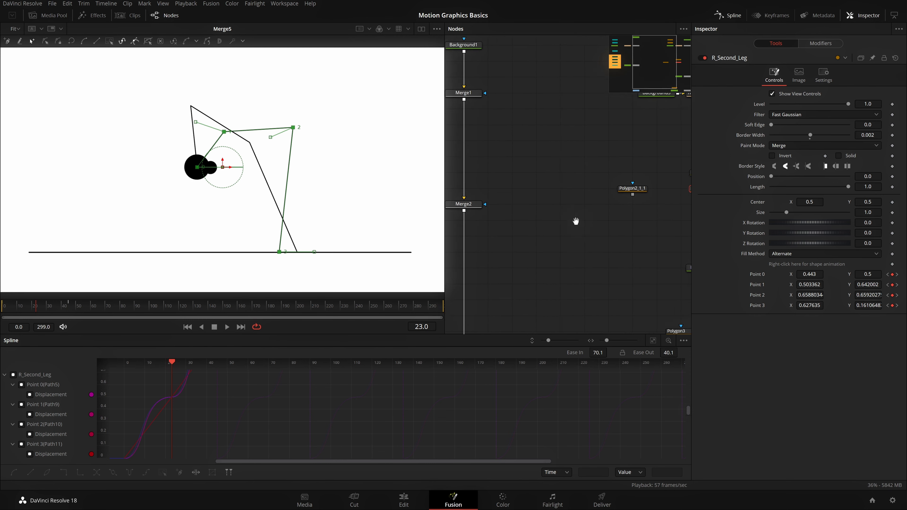
{"action": "left_click_drag", "start_coordinate": [575, 221], "coordinate": [482, 219]}
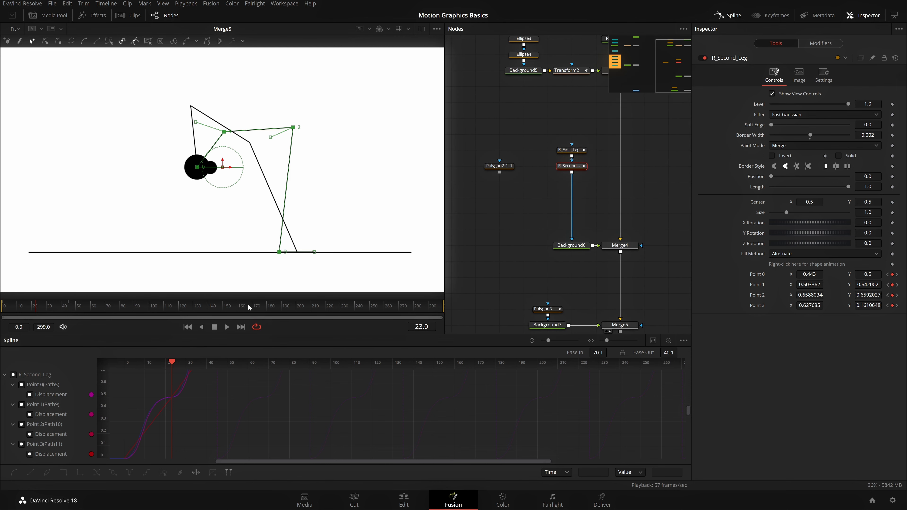
{"action": "left_click_drag", "start_coordinate": [55, 307], "coordinate": [55, 308]}
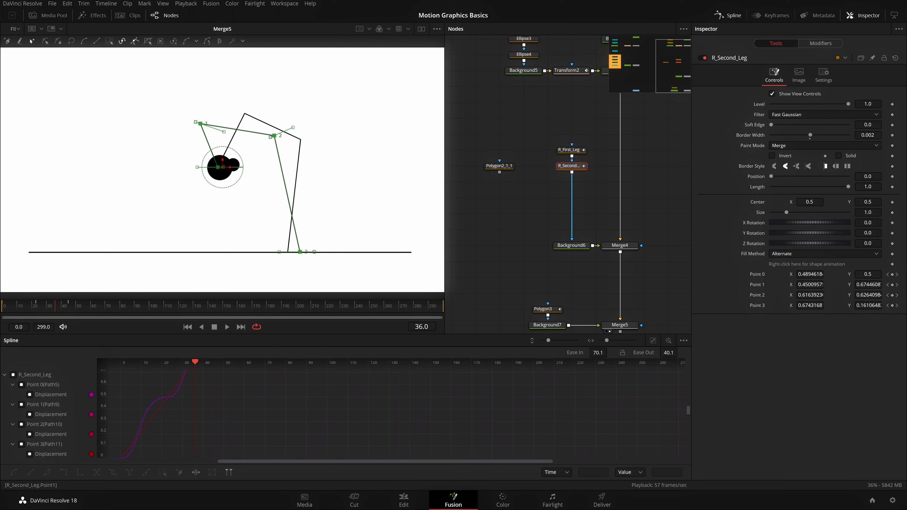
{"action": "left_click_drag", "start_coordinate": [300, 251], "coordinate": [300, 242]}
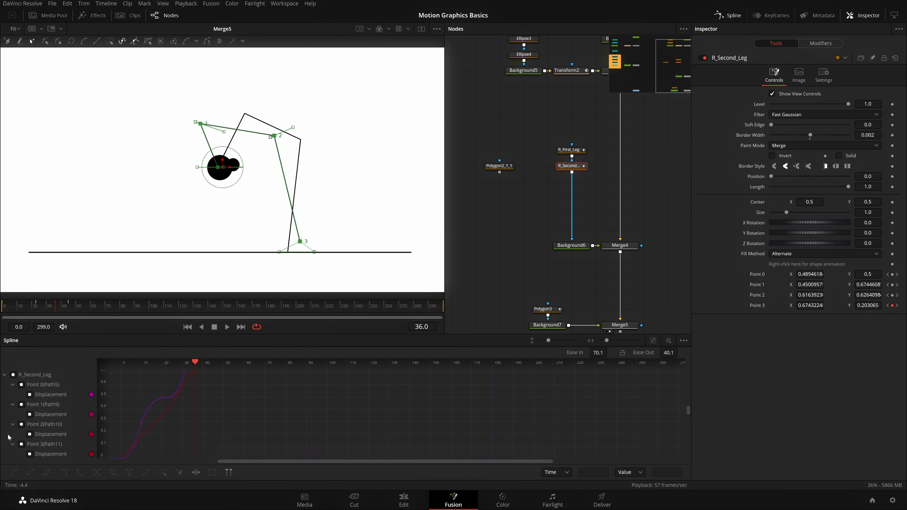
Step: Smooth and flatten all keyframes on the Point 3 curve of R_Second_Leg with Ease In 70.0 and Ease Out 39.7
{"action": "left_click", "coordinate": [21, 445]}
{"action": "left_click", "coordinate": [21, 445]}
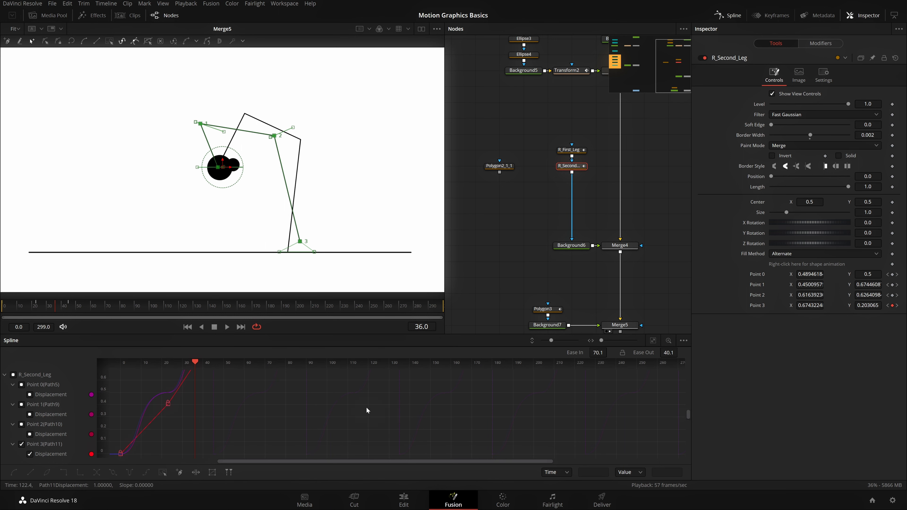
{"action": "scroll", "coordinate": [352, 402], "scroll_direction": "down", "scroll_amount": 2}
{"action": "scroll", "coordinate": [271, 406], "scroll_direction": "down", "scroll_amount": 2}
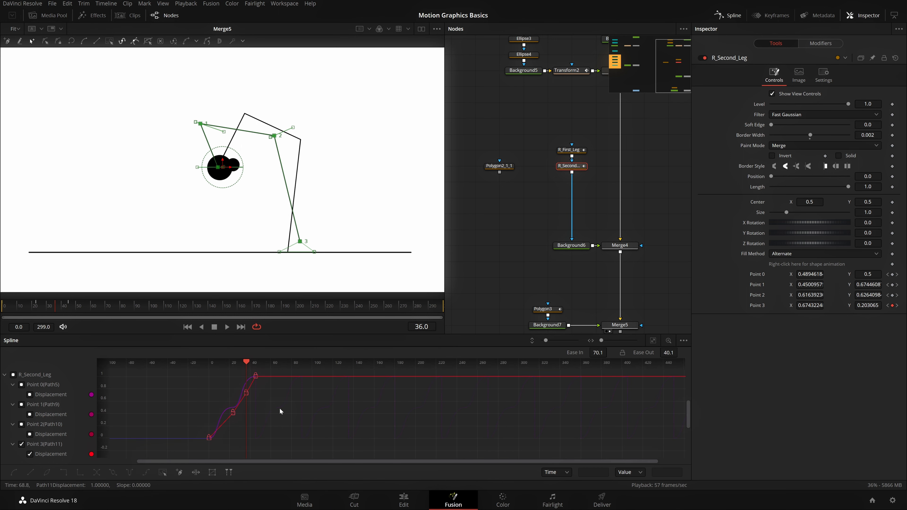
{"action": "key", "text": "ctrl+a"}
{"action": "key", "text": "s"}
{"action": "left_click_drag", "start_coordinate": [599, 353], "coordinate": [648, 353]}
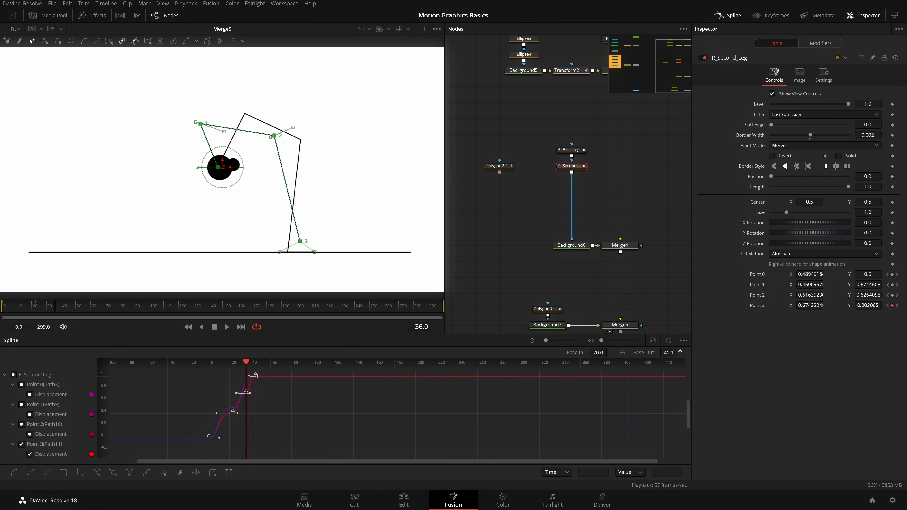
Step: Play back the Merge5 animation to check the second leg's foot movement, and stop playback
{"action": "left_click", "coordinate": [508, 326]}
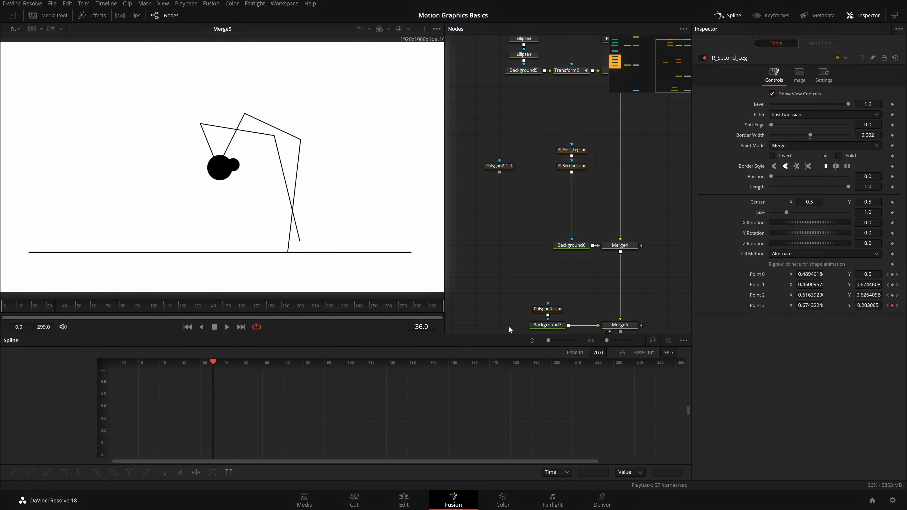
{"action": "key", "text": "space"}
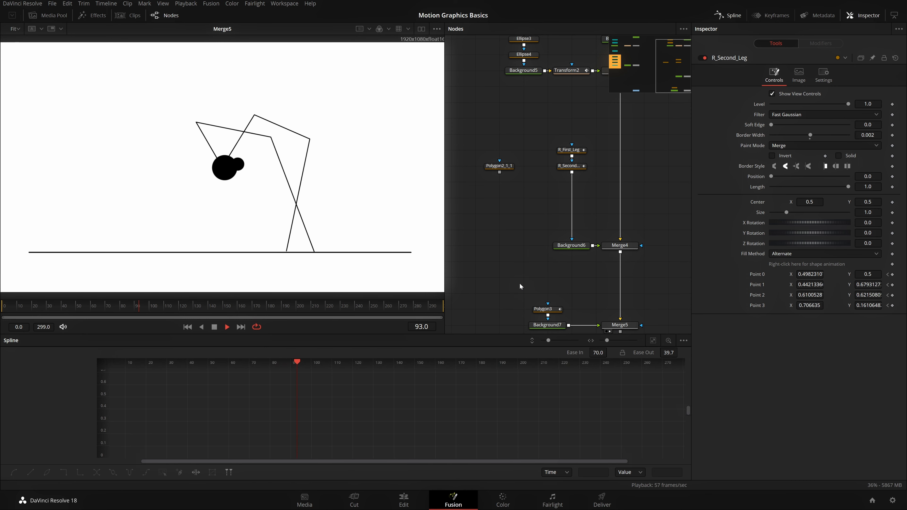
{"action": "key", "text": "space"}
Step: Loop the Point 3 curve of R_Second_Leg from all of its keyframes
{"action": "left_click", "coordinate": [577, 163]}
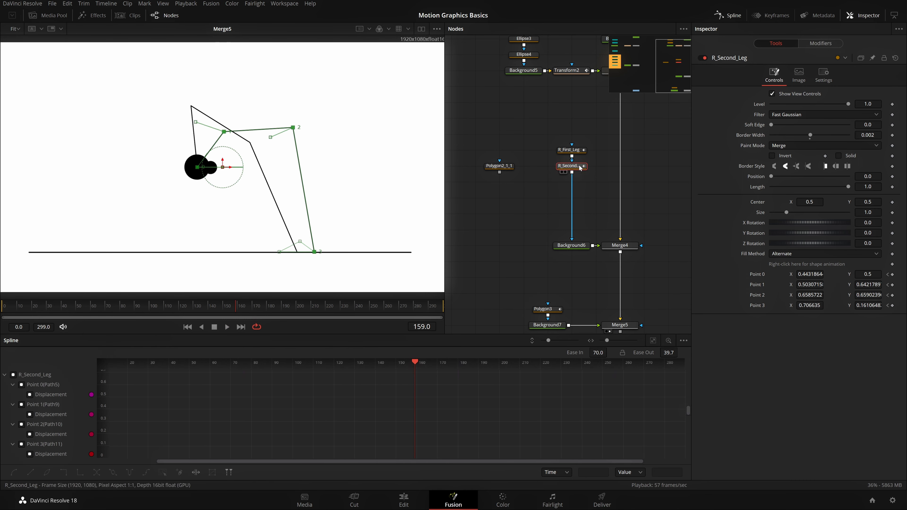
{"action": "left_click", "coordinate": [21, 445]}
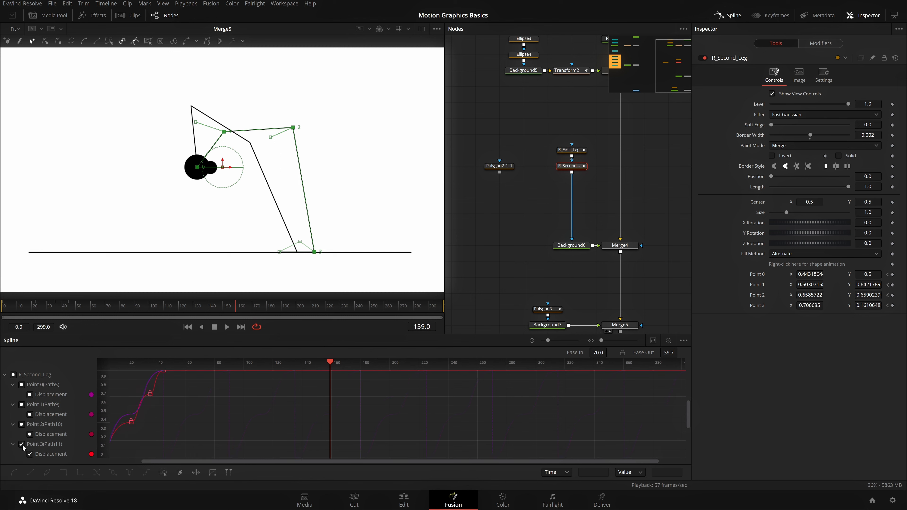
{"action": "left_click_drag", "start_coordinate": [225, 382], "coordinate": [147, 438]}
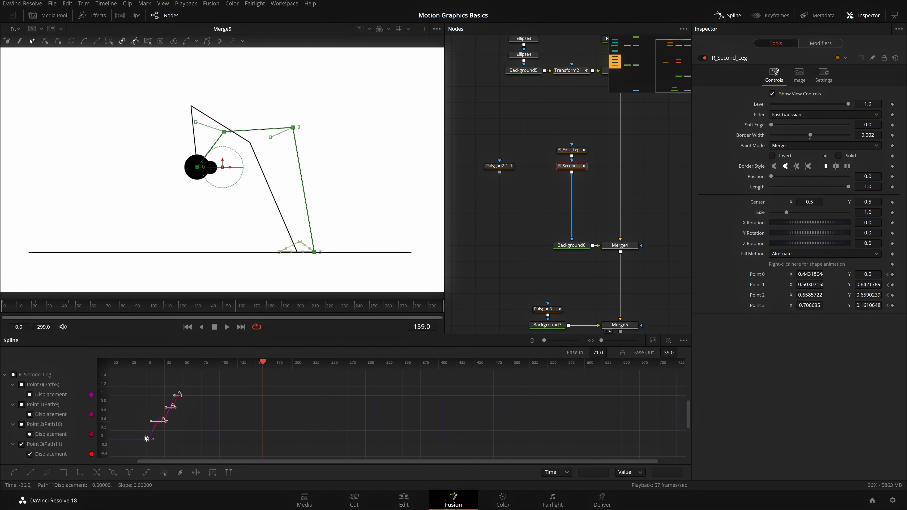
{"action": "right_click", "coordinate": [194, 410]}
{"action": "mouse_move", "coordinate": [268, 302]}
{"action": "left_click", "coordinate": [304, 301]}
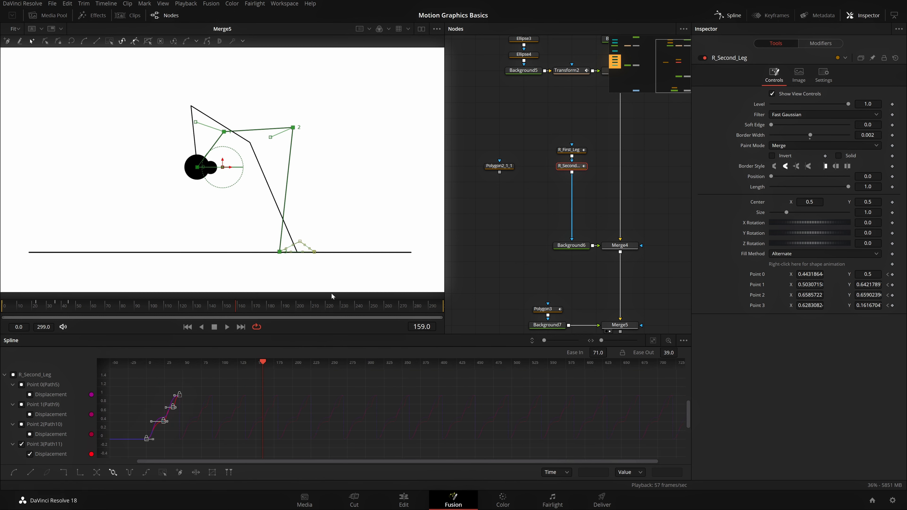
Step: Play back the walk cycle to review both right legs looping together
{"action": "left_click", "coordinate": [530, 248]}
{"action": "key", "text": "space"}
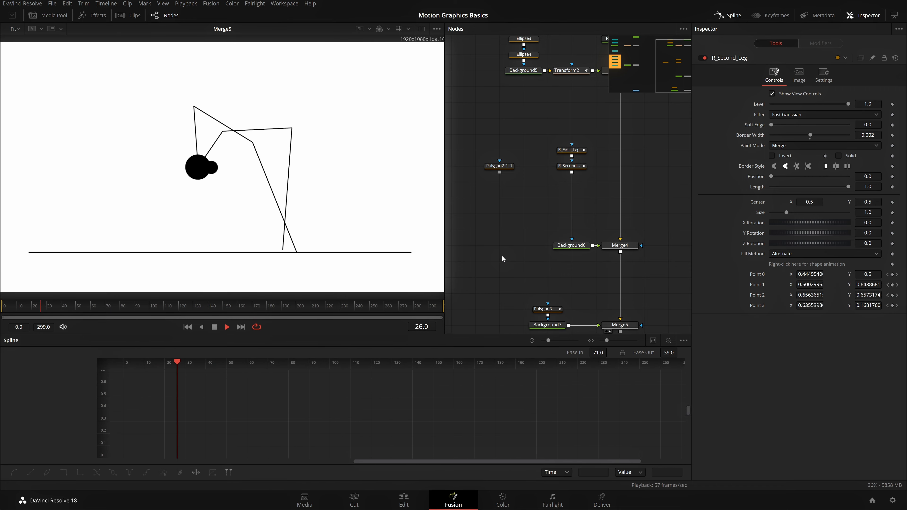
{"action": "key", "text": "space"}
Step: Re-enable the three bypassed polygons in the RightHandSide group and play back the MediaOut1 animation
{"action": "left_click_drag", "start_coordinate": [537, 253], "coordinate": [805, 223]}
{"action": "left_click_drag", "start_coordinate": [602, 299], "coordinate": [272, 209]}
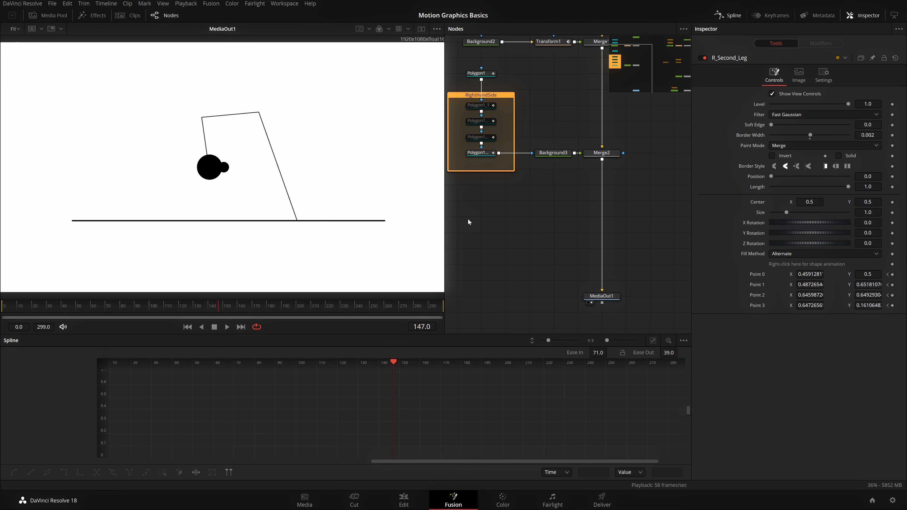
{"action": "left_click_drag", "start_coordinate": [540, 101], "coordinate": [474, 142]}
{"action": "key", "text": "ctrl+p"}
{"action": "left_click", "coordinate": [504, 196]}
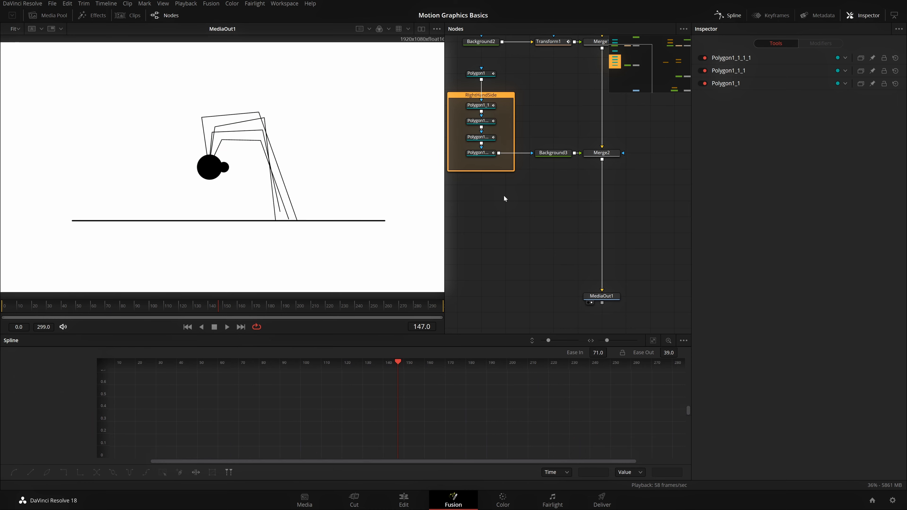
{"action": "key", "text": "space"}
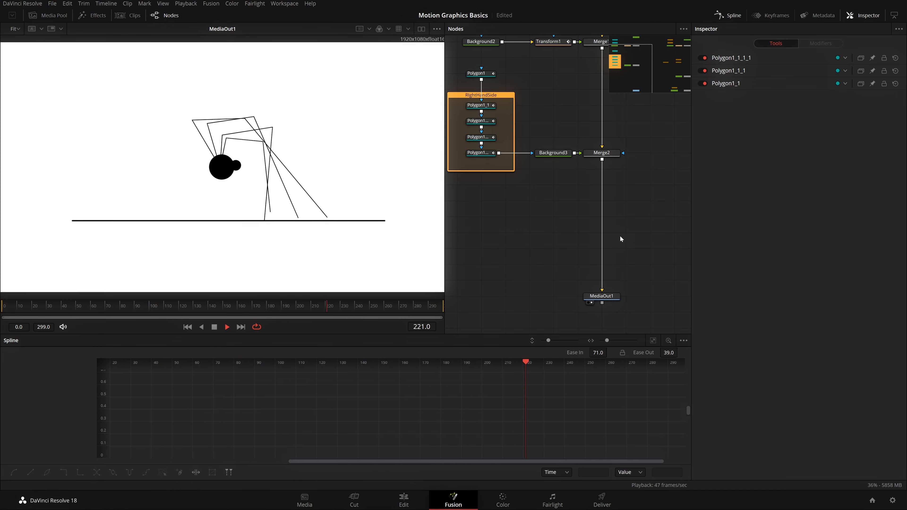
Step: Return the viewer to Merge5, save the project and stop playback
{"action": "left_click_drag", "start_coordinate": [620, 236], "coordinate": [401, 232]}
{"action": "left_click_drag", "start_coordinate": [658, 238], "coordinate": [565, 244]}
{"action": "left_click_drag", "start_coordinate": [614, 294], "coordinate": [182, 178]}
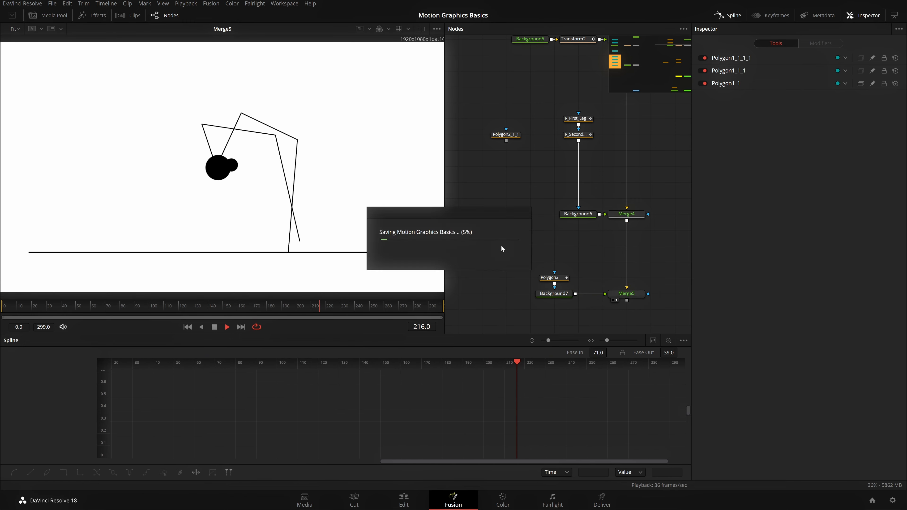
{"action": "key", "text": "space"}
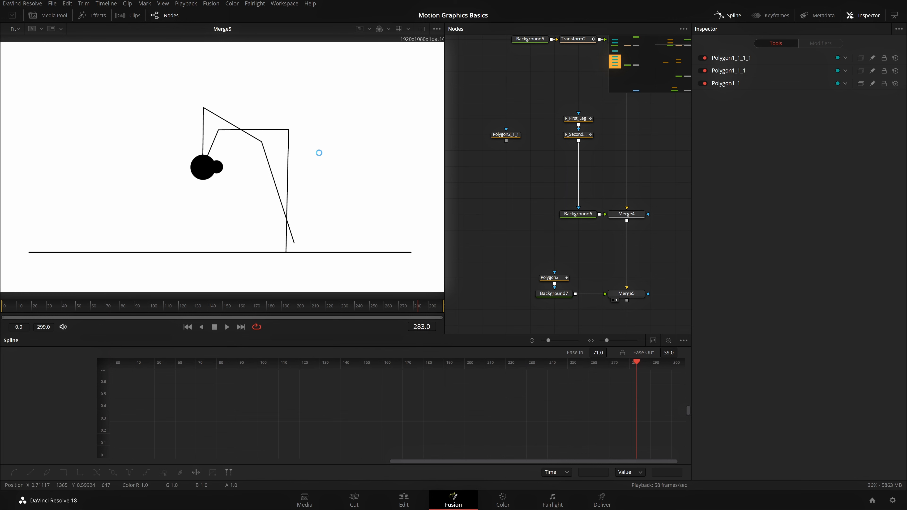
Step: Move Merge5, Background7 and Polygon3 down to make room below Merge4 in the node graph
{"action": "scroll", "coordinate": [584, 259], "scroll_direction": "down", "scroll_amount": 3}
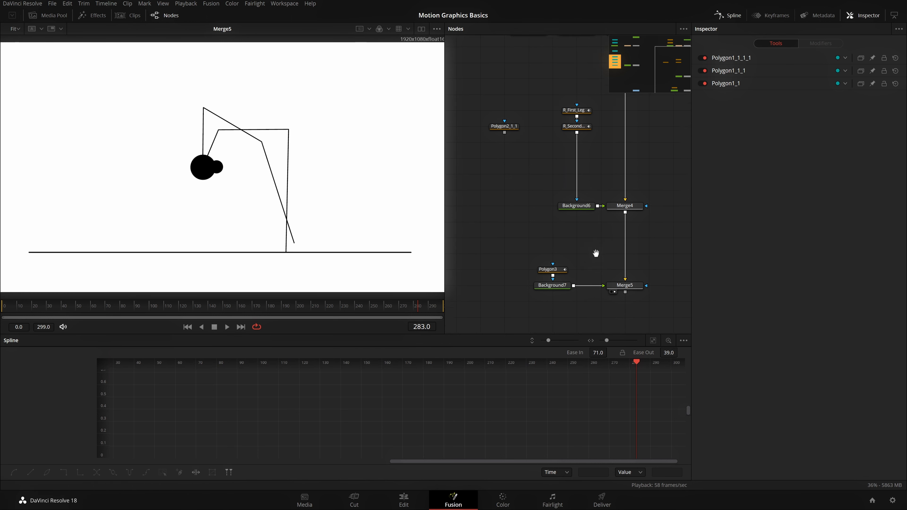
{"action": "left_click_drag", "start_coordinate": [638, 284], "coordinate": [540, 225]}
{"action": "left_click_drag", "start_coordinate": [623, 240], "coordinate": [629, 323]}
{"action": "left_click", "coordinate": [657, 225]}
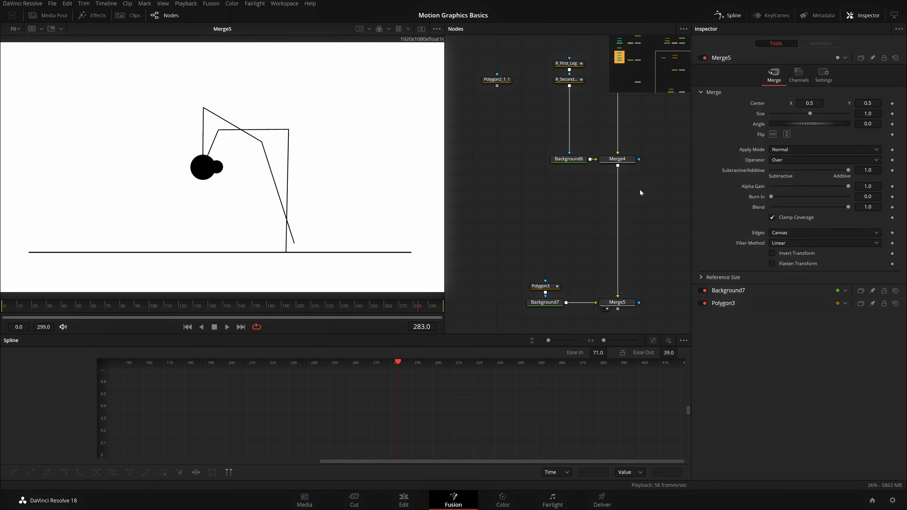
Step: Duplicate Background6 and Merge4, inserting the copied merge between Merge4 and Merge5
{"action": "left_click_drag", "start_coordinate": [644, 198], "coordinate": [541, 135]}
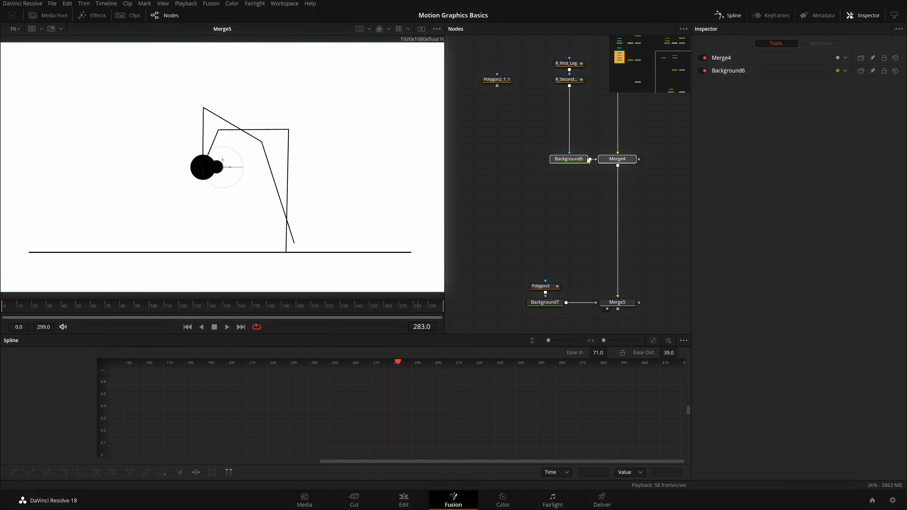
{"action": "key", "text": "ctrl+c"}
{"action": "key", "text": "ctrl+v"}
{"action": "left_click_drag", "start_coordinate": [574, 207], "coordinate": [618, 209]}
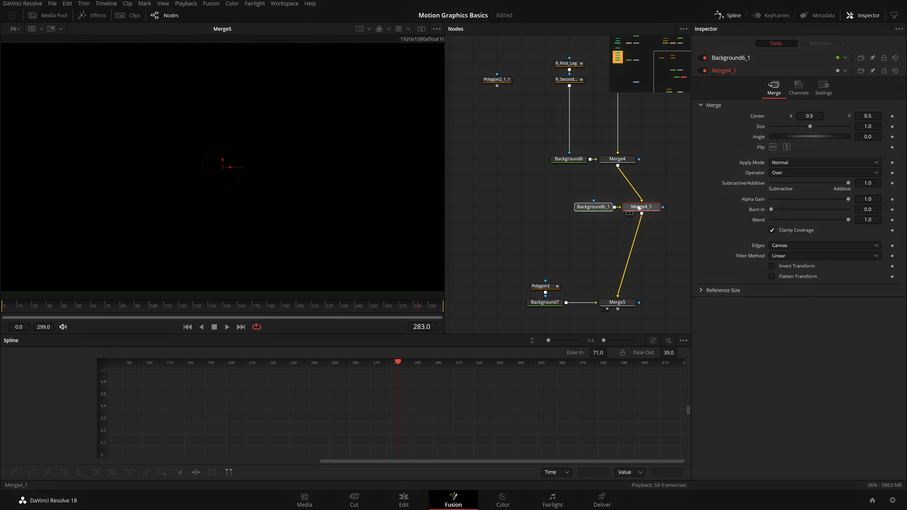
Step: Align Background6_1 and Merge4_1 beneath the Background6 and Merge4 pair, place Polygon2_1_1 beside them and paste a spare copy of the polygon above
{"action": "left_click", "coordinate": [569, 244]}
{"action": "left_click_drag", "start_coordinate": [648, 235], "coordinate": [600, 211]}
{"action": "left_click_drag", "start_coordinate": [503, 80], "coordinate": [499, 226]}
{"action": "key", "text": "ctrl+c"}
{"action": "left_click", "coordinate": [489, 112]}
{"action": "key", "text": "ctrl+v"}
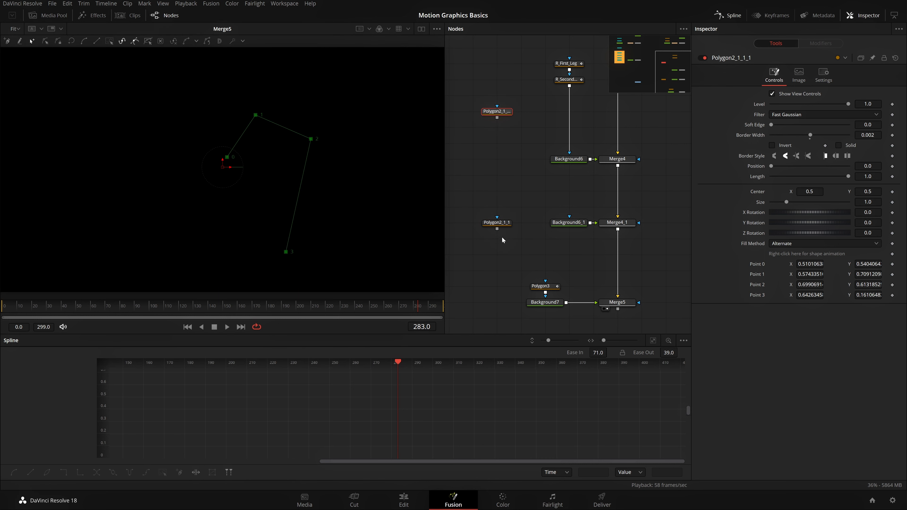
Step: Use Polygon2_1_1 as the mask of Background6_1, place it above that node and connect its Point 0 to Path5's position
{"action": "left_click_drag", "start_coordinate": [496, 229], "coordinate": [569, 222]}
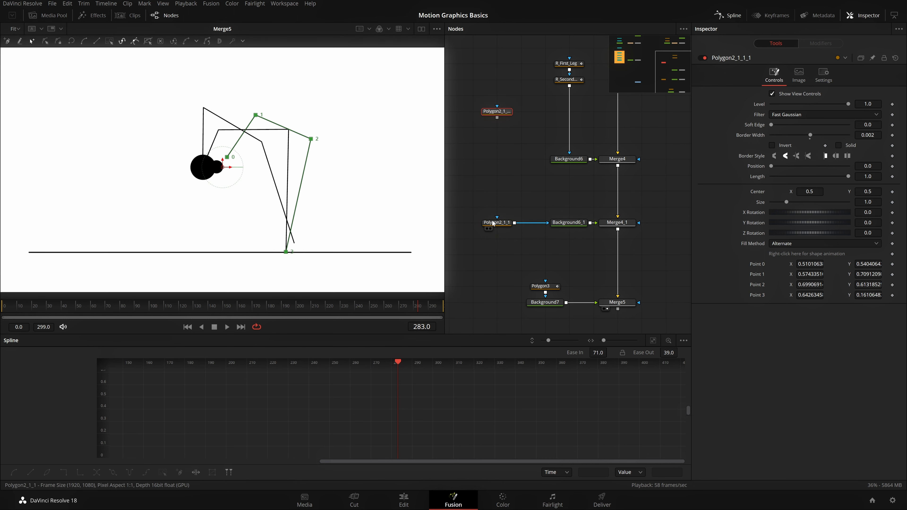
{"action": "left_click_drag", "start_coordinate": [494, 223], "coordinate": [568, 203]}
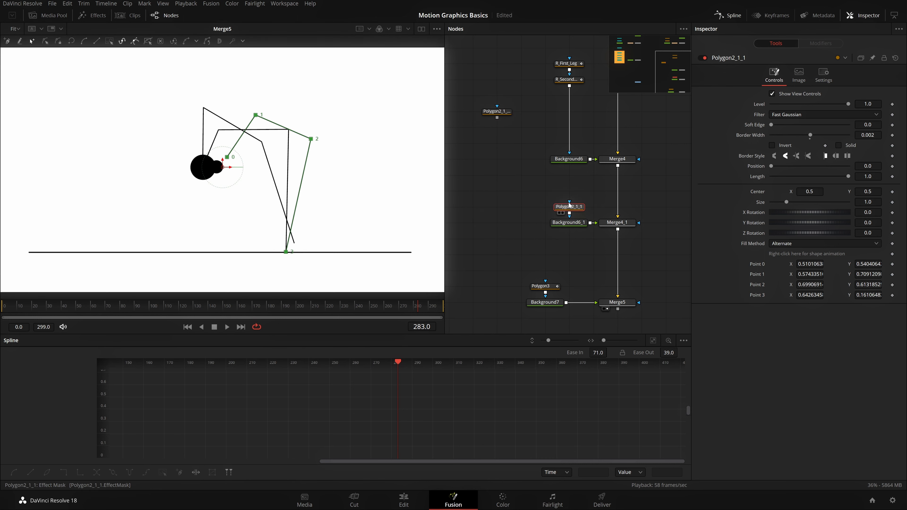
{"action": "right_click", "coordinate": [759, 265]}
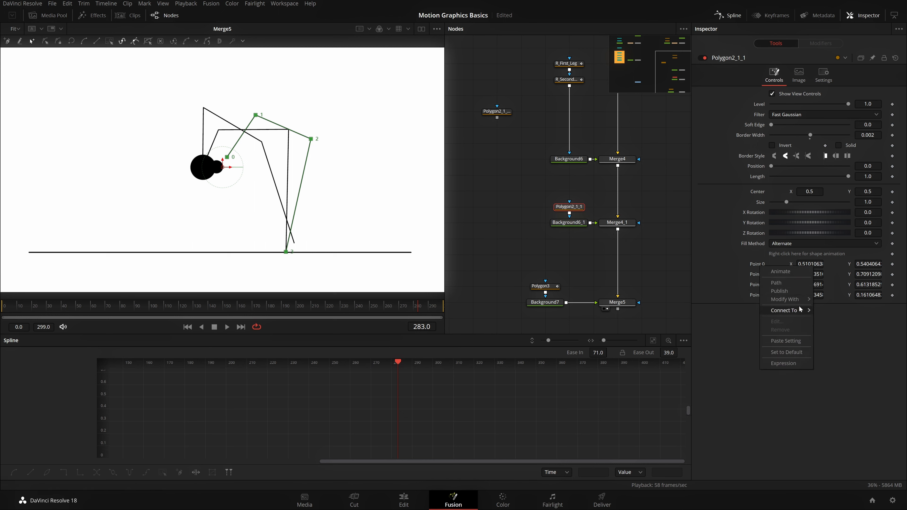
{"action": "mouse_move", "coordinate": [799, 311]}
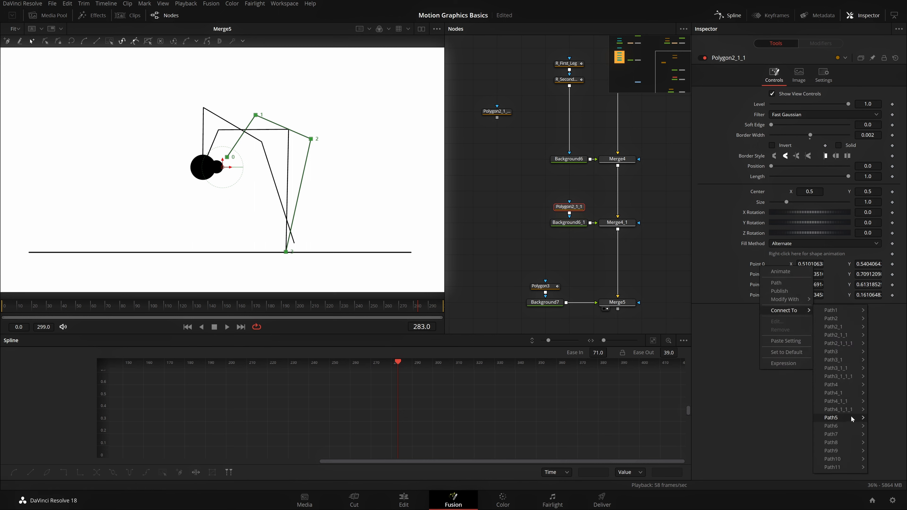
{"action": "mouse_move", "coordinate": [831, 418]}
{"action": "left_click", "coordinate": [792, 417]}
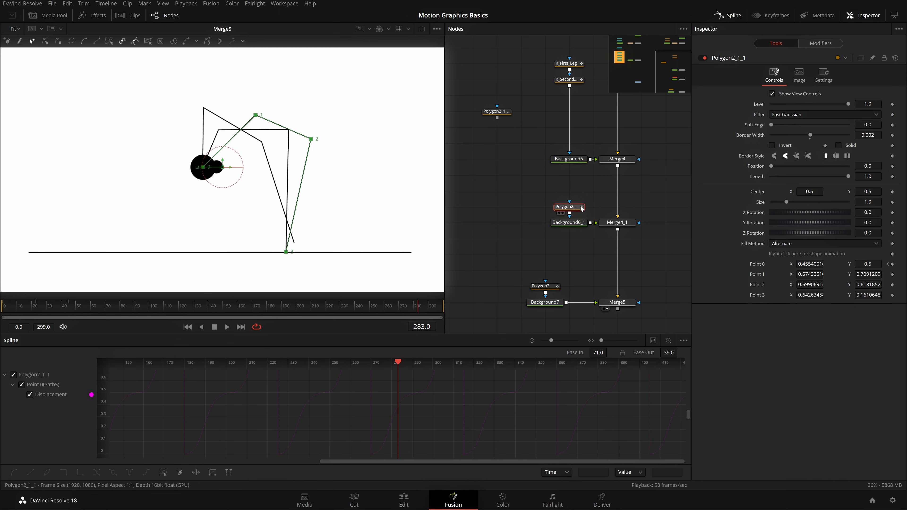
Step: At frame 0, move Polygon2_1_1's Point 1 to 0.4607712, 0.754467, Point 2 to 0.372069, 0.606185, and Point 3's X to 0.285635
{"action": "key", "text": "Home"}
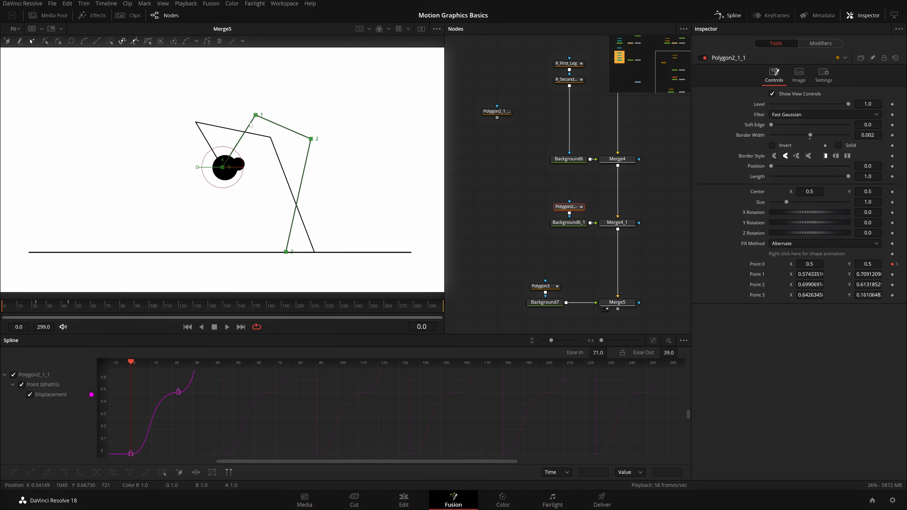
{"action": "left_click_drag", "start_coordinate": [256, 114], "coordinate": [205, 116]}
{"action": "left_click_drag", "start_coordinate": [809, 295], "coordinate": [682, 295]}
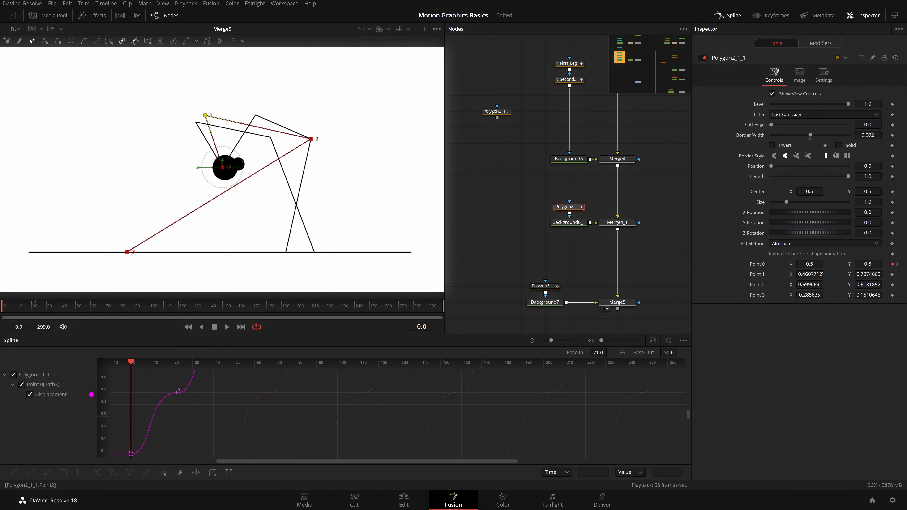
{"action": "left_click_drag", "start_coordinate": [810, 285], "coordinate": [685, 285]}
{"action": "left_click_drag", "start_coordinate": [809, 285], "coordinate": [815, 285]}
{"action": "left_click_drag", "start_coordinate": [816, 285], "coordinate": [817, 285]}
{"action": "left_click_drag", "start_coordinate": [868, 285], "coordinate": [888, 285]}
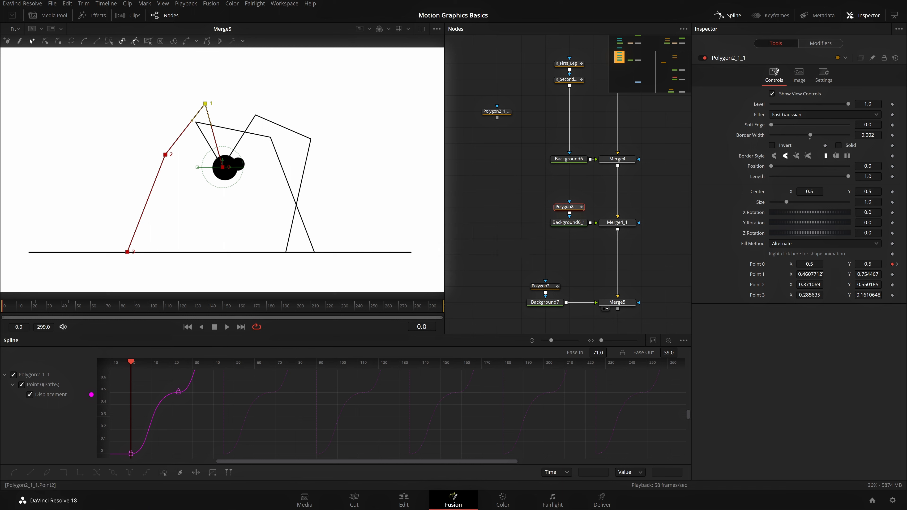
{"action": "left_click_drag", "start_coordinate": [810, 285], "coordinate": [810, 285]}
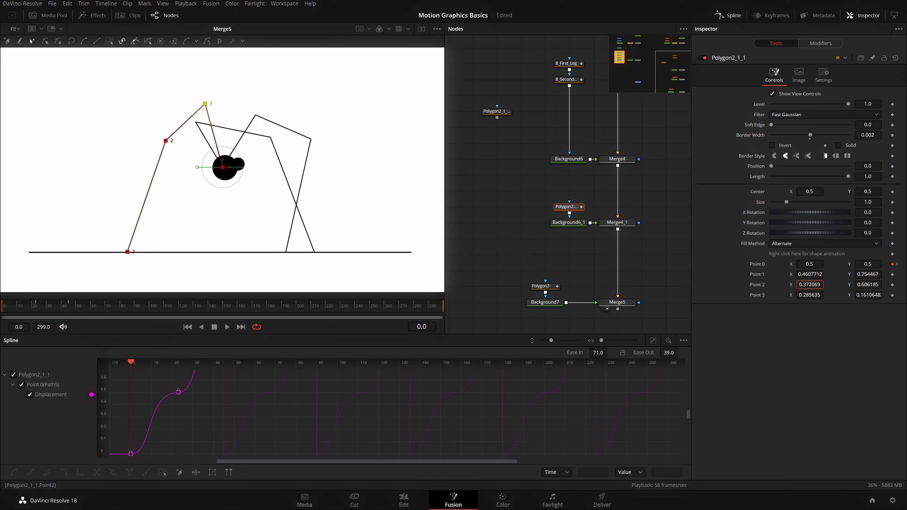
Step: Keyframe Points 1, 2 and 3 of Polygon2_1_1 in the same pose at frames 0 and 45
{"action": "left_click", "coordinate": [892, 274]}
{"action": "left_click", "coordinate": [892, 285]}
{"action": "left_click", "coordinate": [893, 295]}
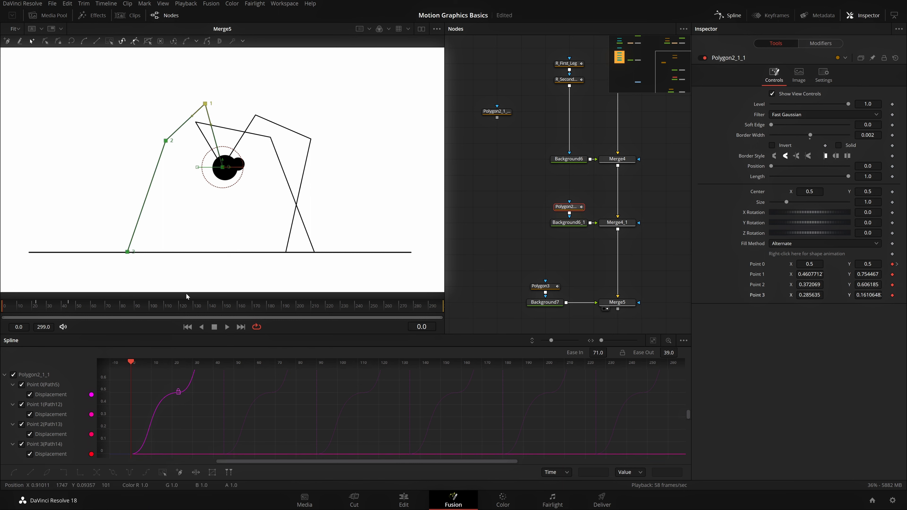
{"action": "left_click", "coordinate": [69, 311]}
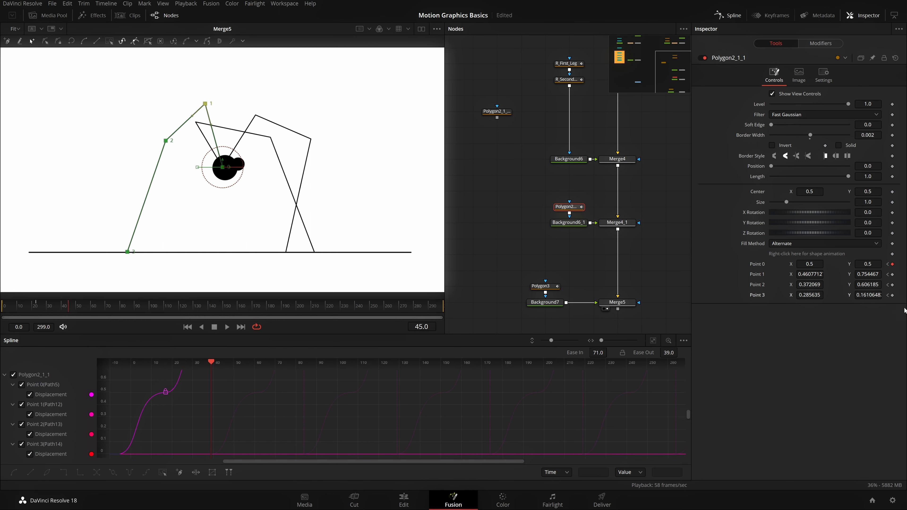
{"action": "left_click", "coordinate": [893, 275]}
{"action": "left_click", "coordinate": [892, 285]}
{"action": "left_click", "coordinate": [893, 295]}
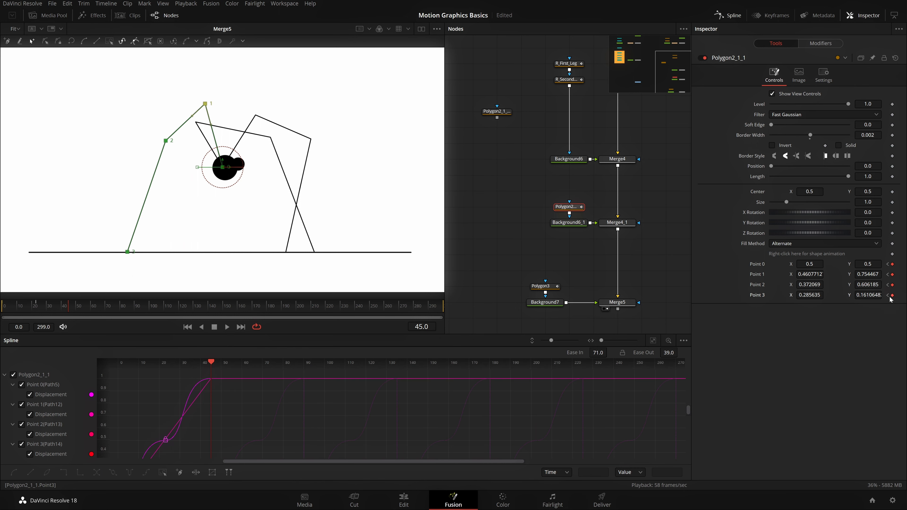
Step: At frame 23, set Polygon2_1_1's Point 1 to 0.392771, 0.735467 and Point 2 to 0.308069, 0.576185
{"action": "left_click", "coordinate": [33, 305]}
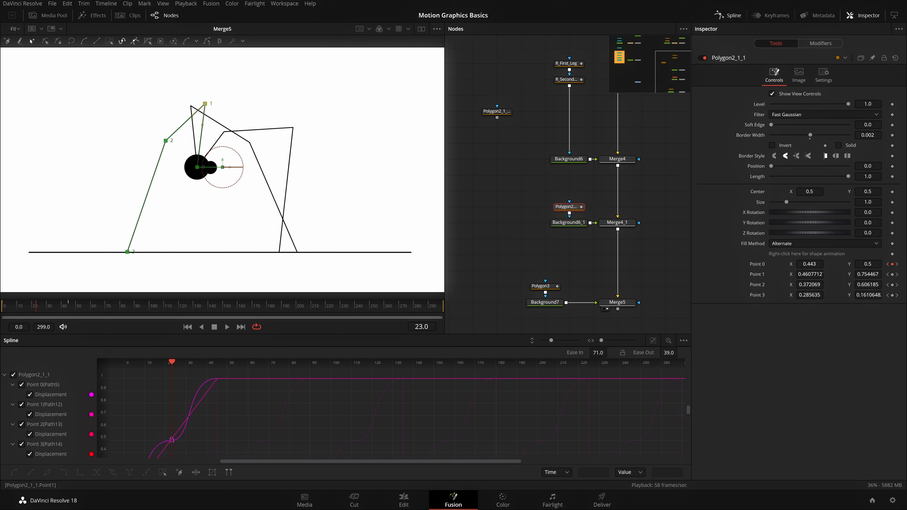
{"action": "left_click_drag", "start_coordinate": [810, 274], "coordinate": [786, 275]}
{"action": "left_click_drag", "start_coordinate": [868, 274], "coordinate": [788, 284]}
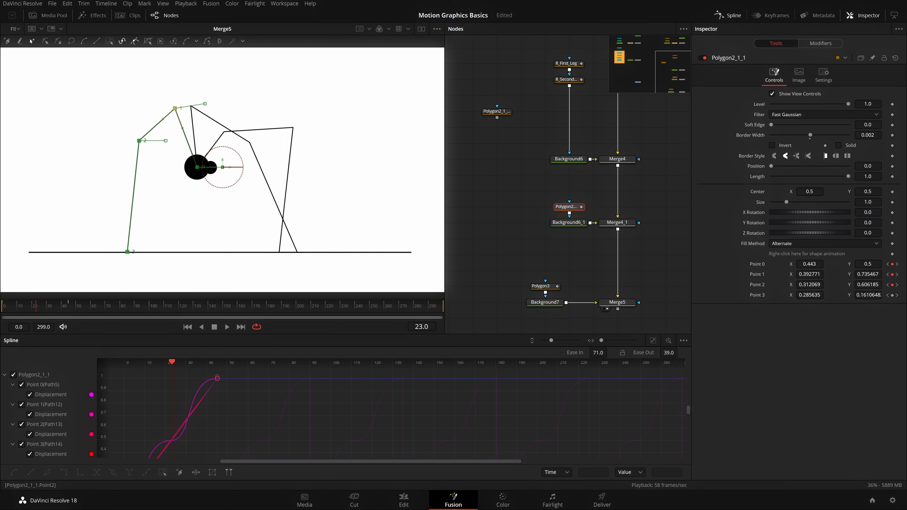
{"action": "left_click_drag", "start_coordinate": [867, 285], "coordinate": [808, 285]}
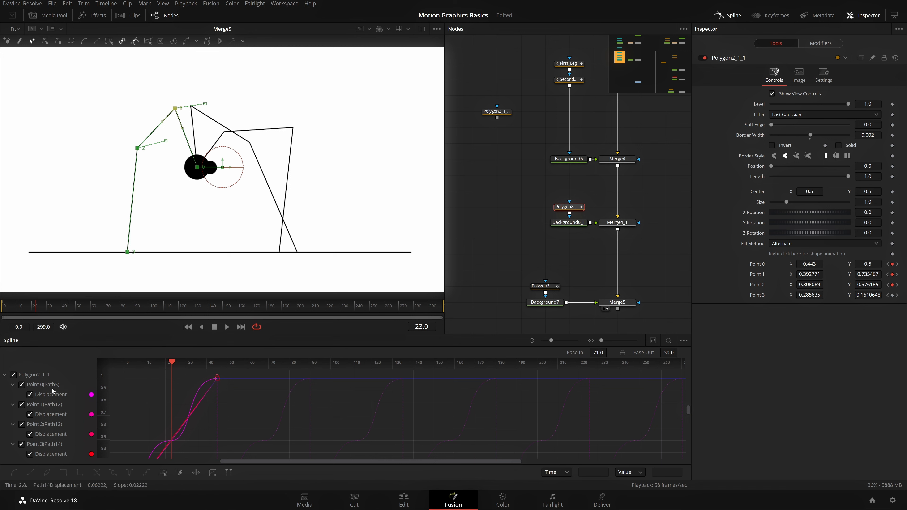
Step: Isolate the Point 1 and Point 2 displacement curves and ease all their keyframes with Ease In 70.1 and Ease Out 40
{"action": "left_click", "coordinate": [22, 385]}
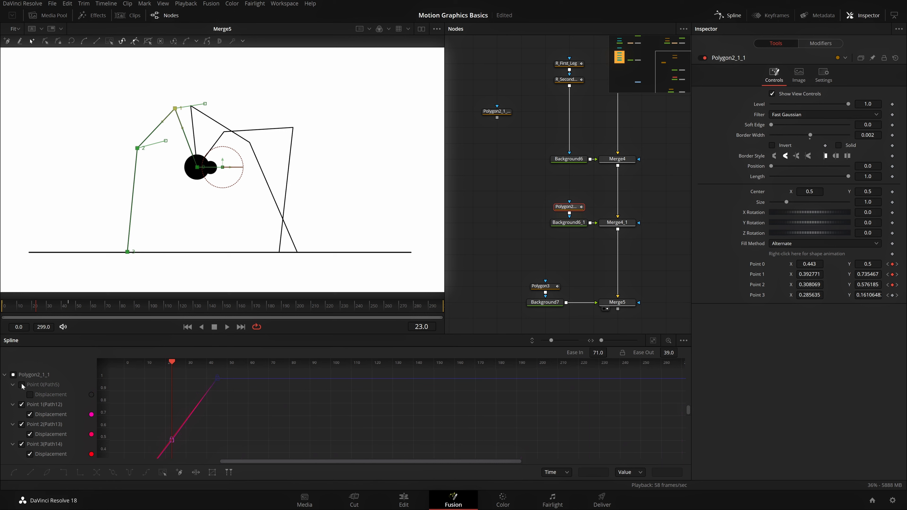
{"action": "left_click", "coordinate": [22, 444]}
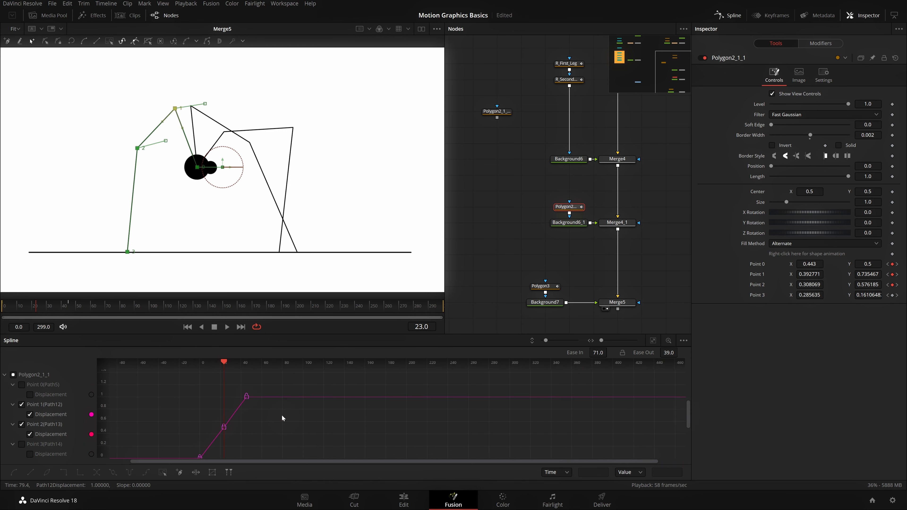
{"action": "key", "text": "ctrl+a"}
{"action": "key", "text": "s"}
{"action": "left_click_drag", "start_coordinate": [597, 353], "coordinate": [610, 353]}
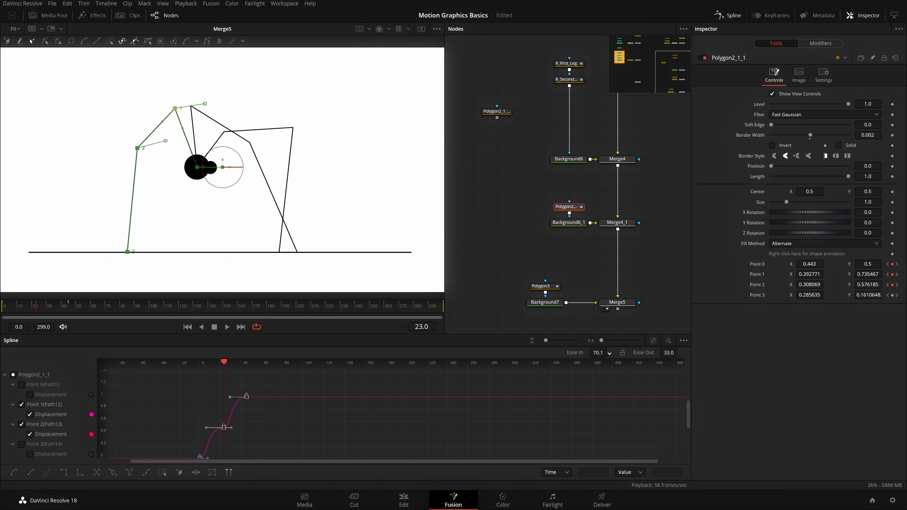
{"action": "left_click_drag", "start_coordinate": [667, 354], "coordinate": [680, 353]}
{"action": "left_click", "coordinate": [654, 288]}
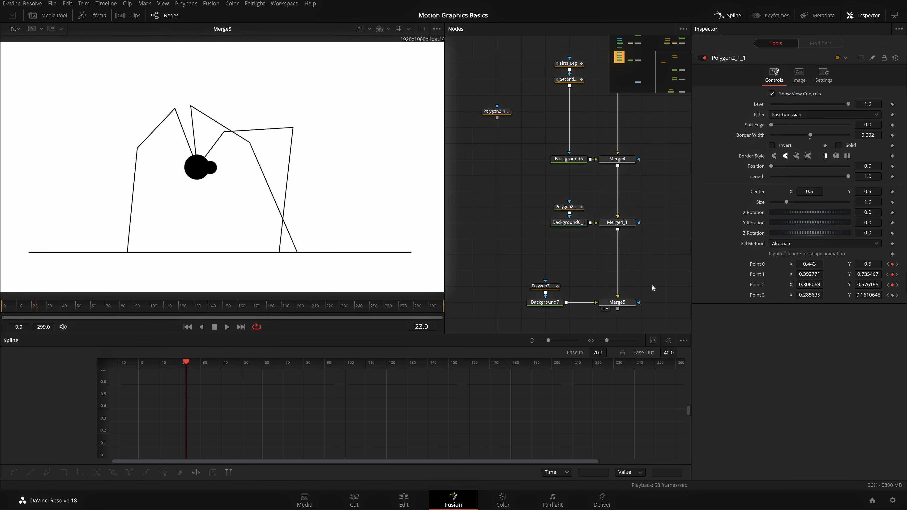
Step: Set the Point 1 and Point 2 displacement curves of Polygon2_1_1 to loop
{"action": "left_click", "coordinate": [571, 207]}
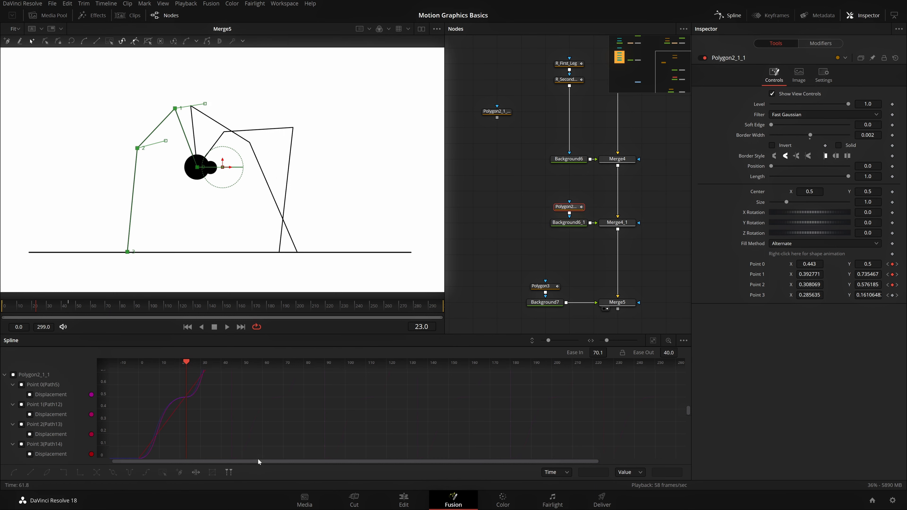
{"action": "scroll", "coordinate": [231, 419], "scroll_direction": "down", "scroll_amount": 4}
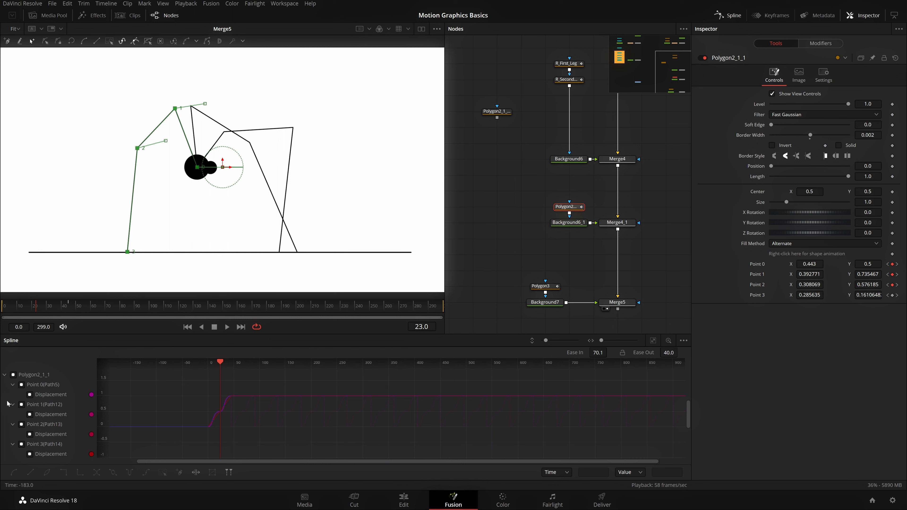
{"action": "left_click", "coordinate": [22, 405]}
{"action": "left_click", "coordinate": [30, 434]}
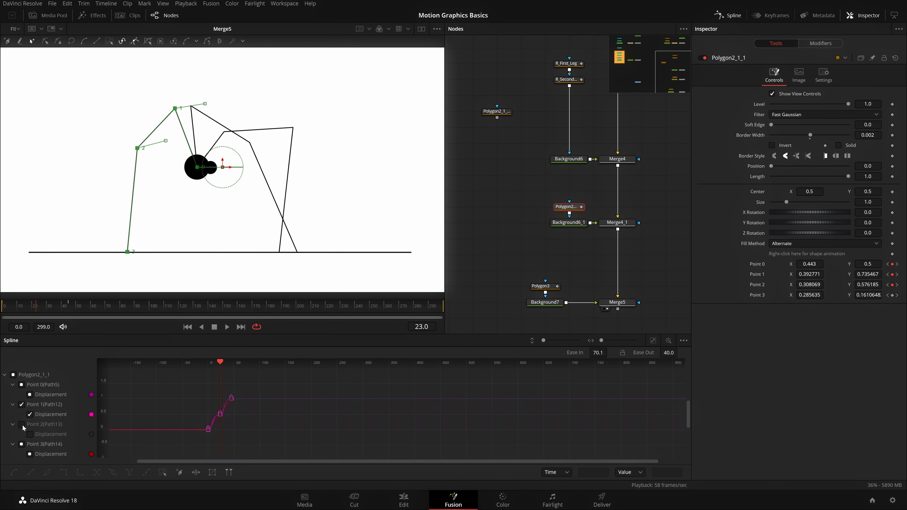
{"action": "left_click_drag", "start_coordinate": [266, 381], "coordinate": [183, 427]}
{"action": "right_click", "coordinate": [280, 414]}
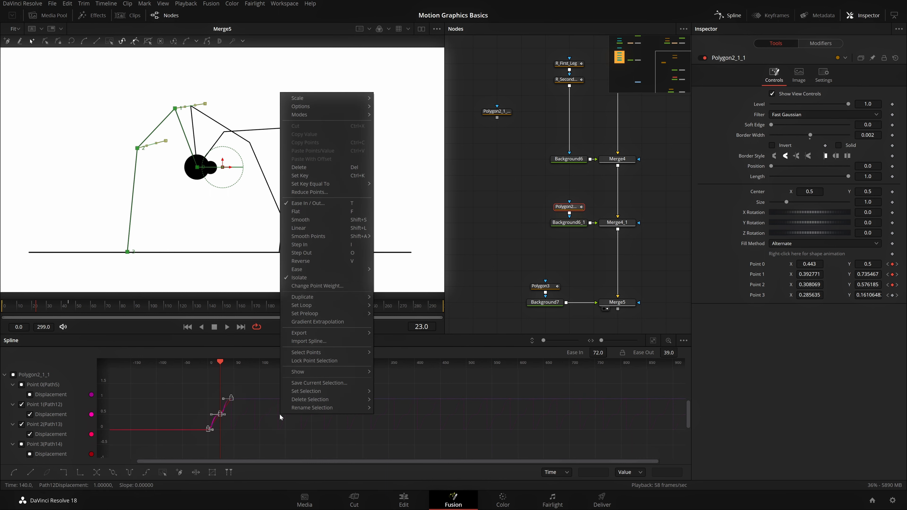
{"action": "mouse_move", "coordinate": [345, 305]}
{"action": "left_click", "coordinate": [390, 305]}
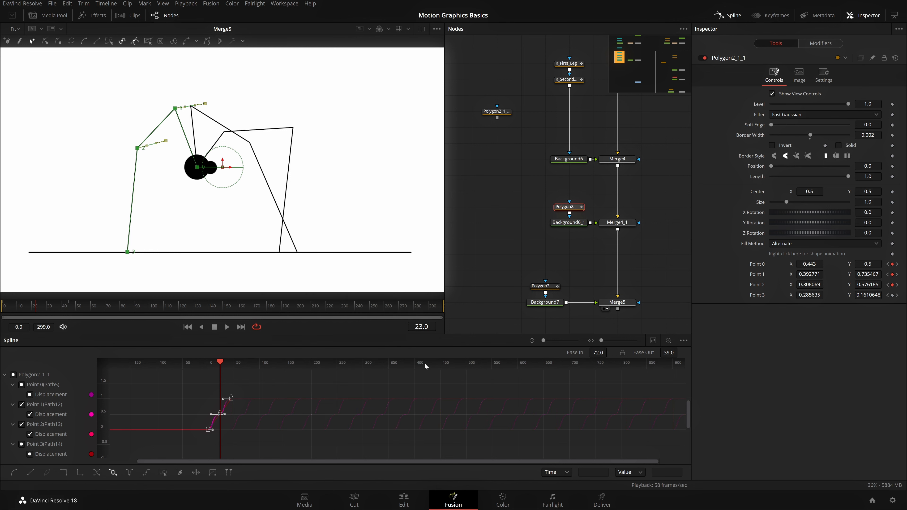
Step: Play back the looping animation with the new leg in Merge5 and stop it
{"action": "left_click", "coordinate": [531, 266]}
{"action": "key", "text": "space"}
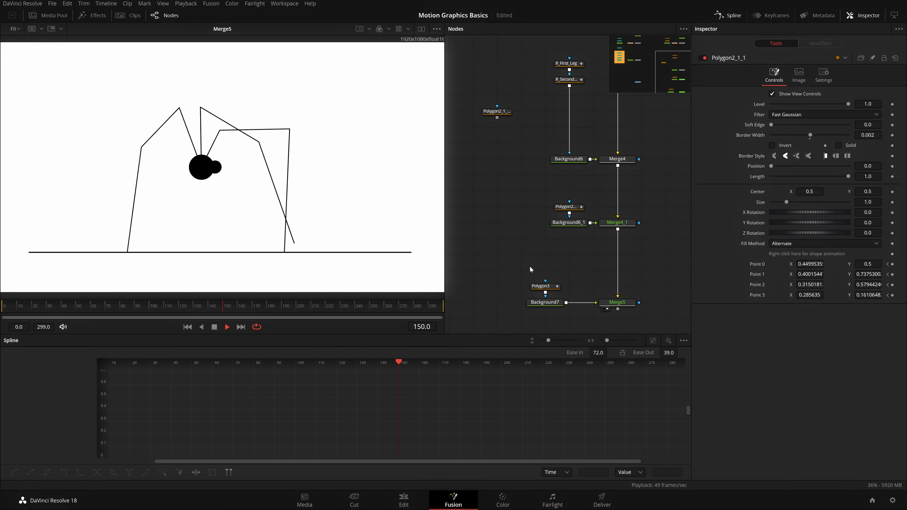
{"action": "key", "text": "space"}
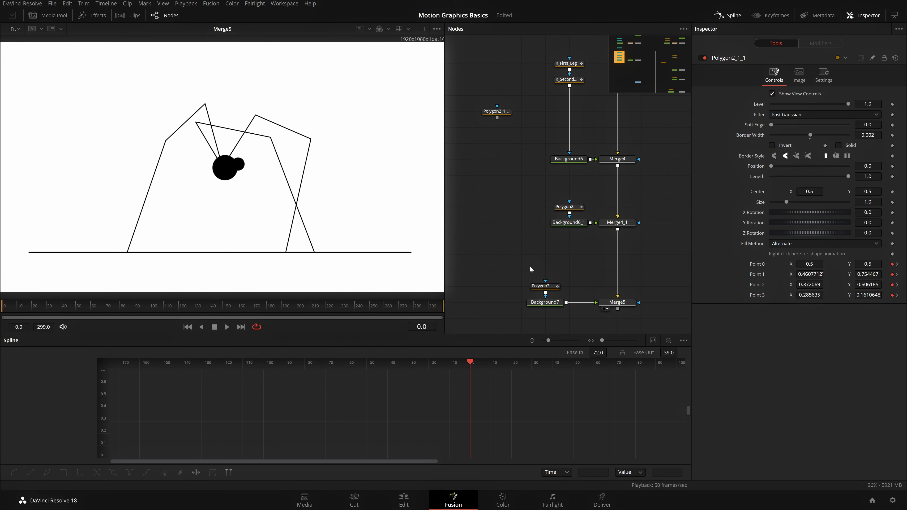
Step: At frame 23, set Polygon2_1_1's Point 1 to 0.352771, 0.667467 and Point 2 to 0.232069, 0.605185, and save the project
{"action": "left_click", "coordinate": [568, 206]}
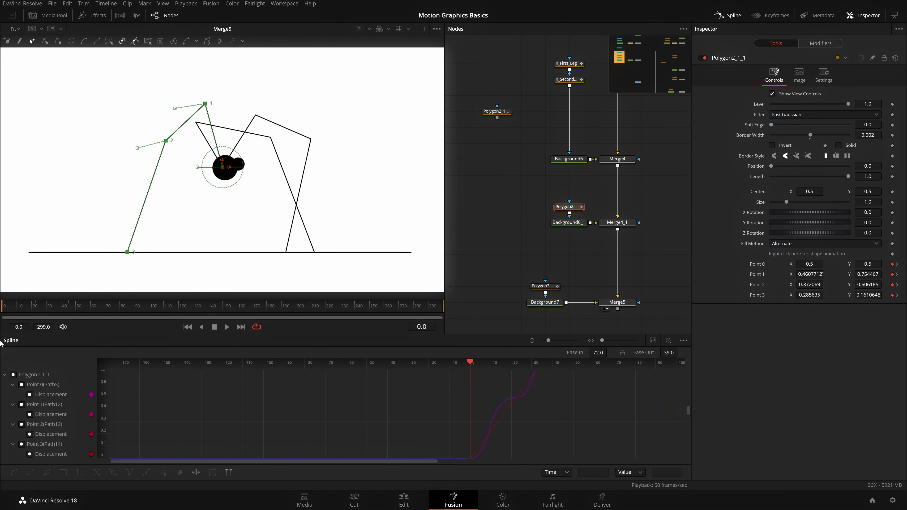
{"action": "left_click_drag", "start_coordinate": [9, 315], "coordinate": [38, 311]}
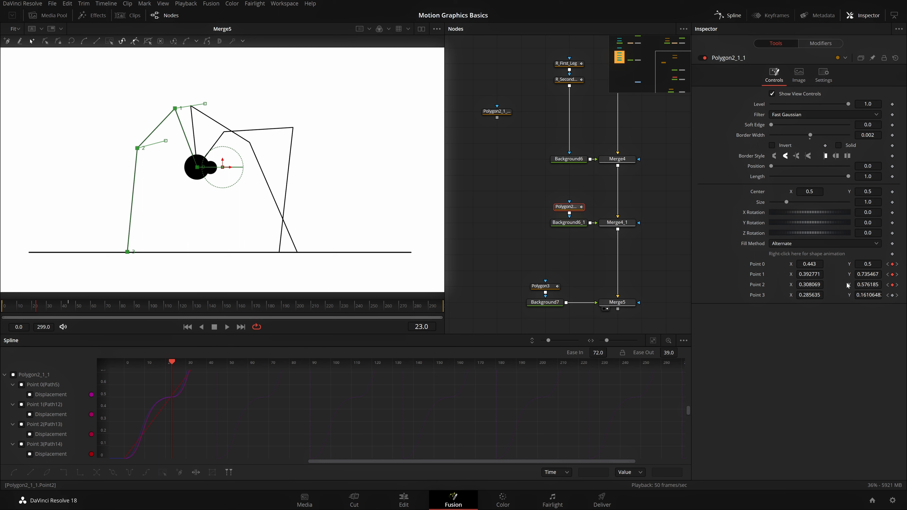
{"action": "left_click_drag", "start_coordinate": [868, 274], "coordinate": [789, 285]}
{"action": "key", "text": "ctrl+s"}
{"action": "mouse_move", "coordinate": [868, 284]}
{"action": "left_mouse_down"}
{"action": "mouse_move", "coordinate": [854, 285]}
{"action": "mouse_move", "coordinate": [879, 285]}
{"action": "left_mouse_up"}
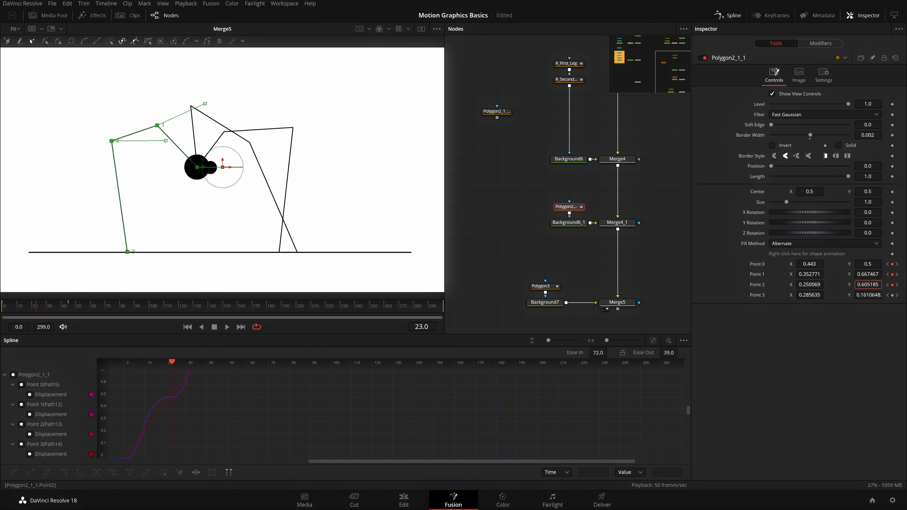
{"action": "left_click_drag", "start_coordinate": [809, 285], "coordinate": [803, 284]}
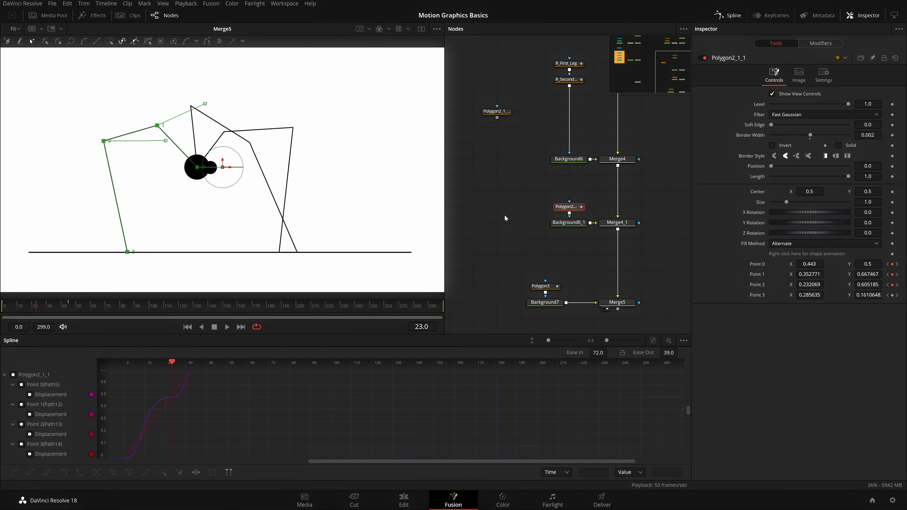
Step: Isolate Polygon2_1_1's Point 1 and Point 2 displacement curves, flatten all their keyframes, and set Ease In 70.3 and Ease Out 40.5
{"action": "scroll", "coordinate": [204, 390], "scroll_direction": "down", "scroll_amount": 2}
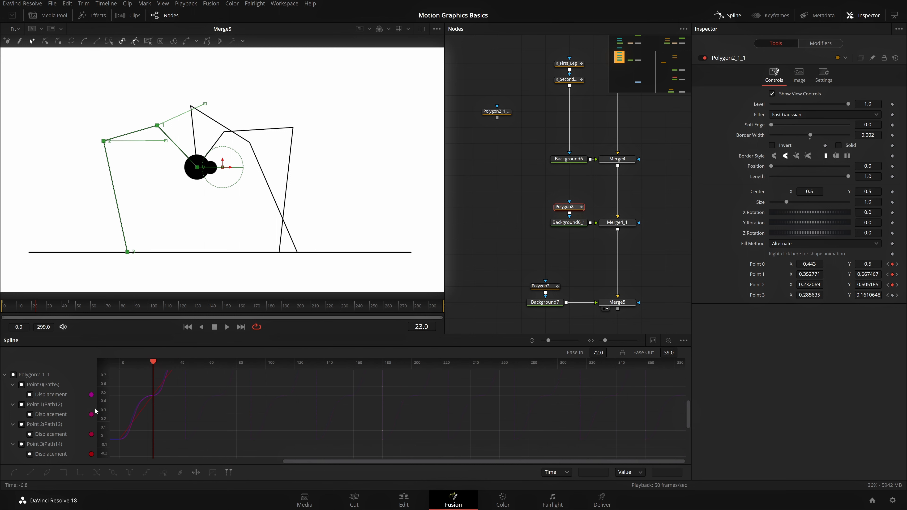
{"action": "left_click", "coordinate": [30, 414]}
{"action": "left_click", "coordinate": [29, 434]}
{"action": "scroll", "coordinate": [217, 396], "scroll_direction": "down", "scroll_amount": 2}
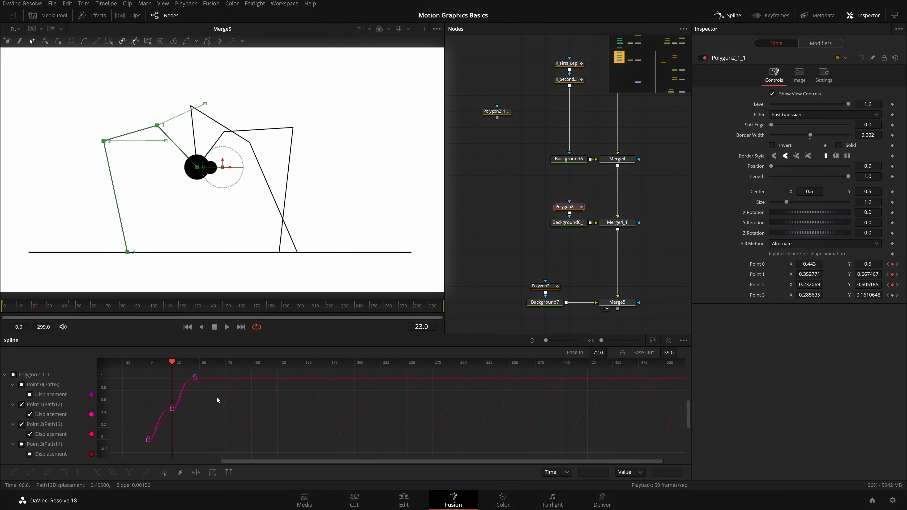
{"action": "scroll", "coordinate": [232, 397], "scroll_direction": "down", "scroll_amount": 1}
{"action": "key", "text": "ctrl+a"}
{"action": "key", "text": "f"}
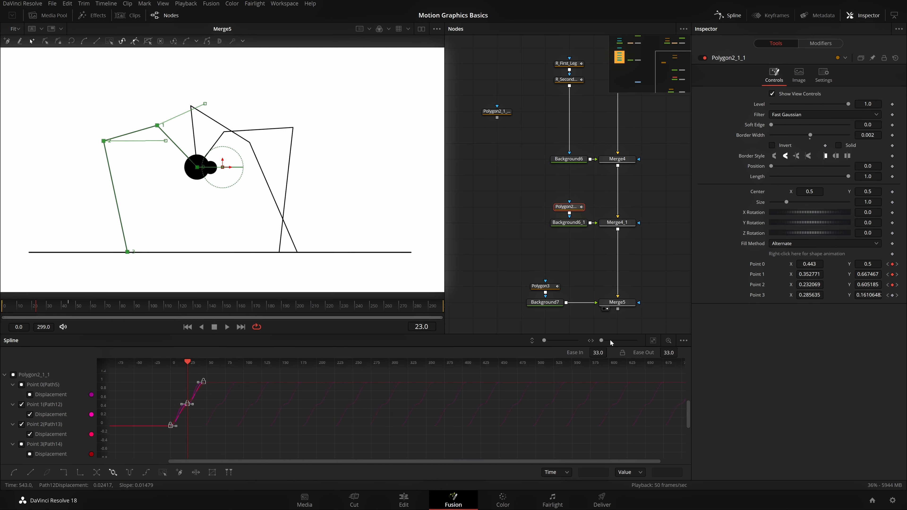
{"action": "left_click_drag", "start_coordinate": [597, 353], "coordinate": [610, 352]}
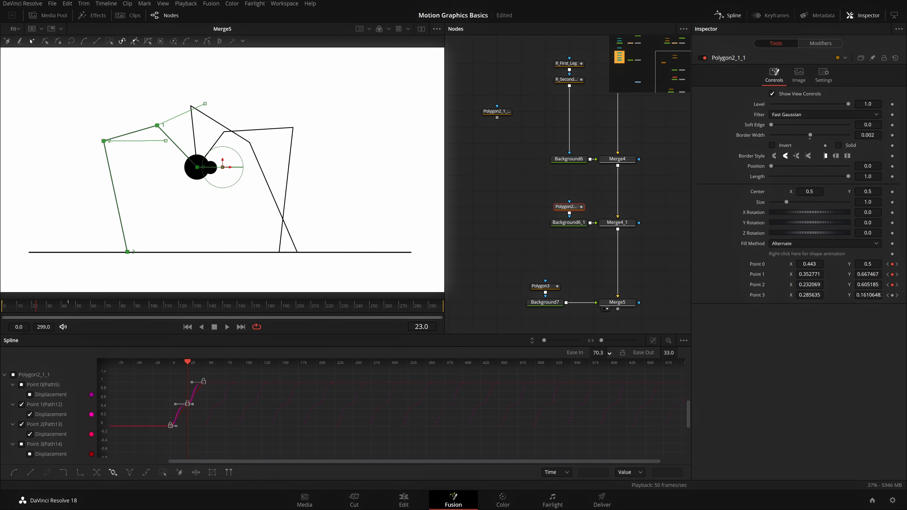
{"action": "mouse_move", "coordinate": [679, 365]}
{"action": "left_mouse_down"}
{"action": "mouse_move", "coordinate": [681, 354]}
{"action": "mouse_move", "coordinate": [668, 352]}
{"action": "left_mouse_up"}
Step: Play back the adjusted leg animation, return to frame 0 with Polygon2_1_1 selected, and save the project
{"action": "left_click", "coordinate": [650, 250]}
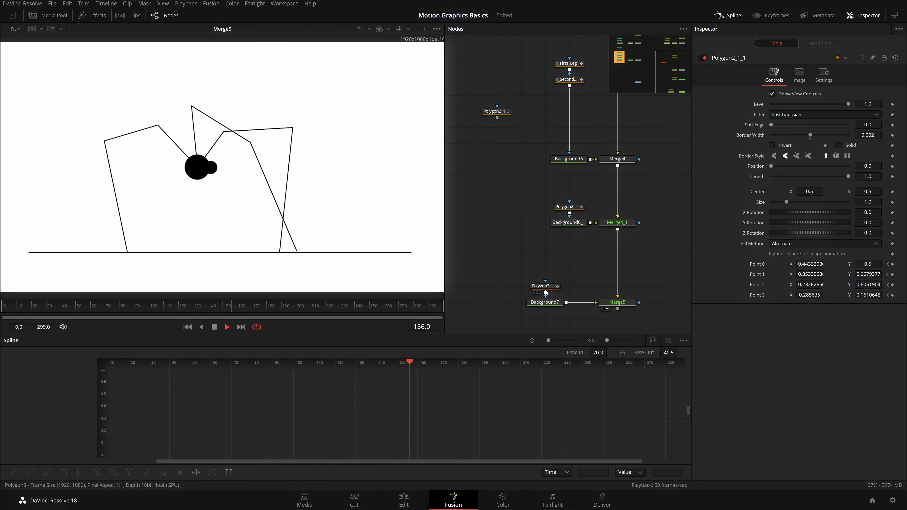
{"action": "left_click", "coordinate": [577, 209]}
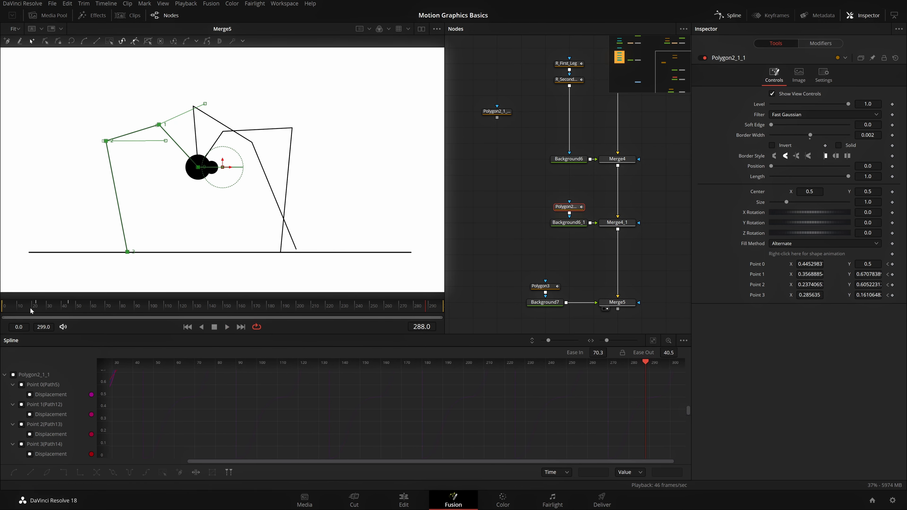
{"action": "left_click_drag", "start_coordinate": [30, 308], "coordinate": [1, 315]}
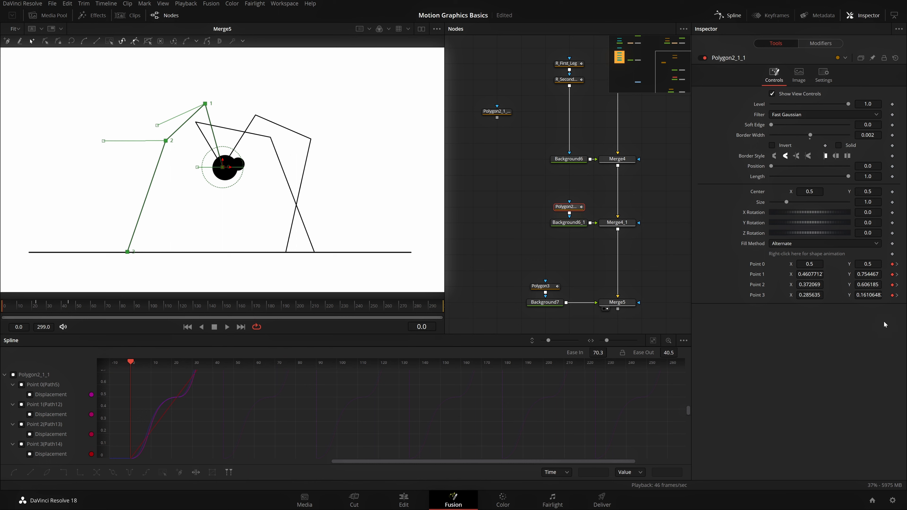
{"action": "key", "text": "ctrl+s"}
Step: Keyframe Polygon2_1_1's Point 3 with X 0.338635 at frame 23 and Y 0.187065 at frame 13
{"action": "mouse_move", "coordinate": [17, 315]}
{"action": "left_mouse_down"}
{"action": "mouse_move", "coordinate": [29, 310]}
{"action": "mouse_move", "coordinate": [4, 319]}
{"action": "mouse_move", "coordinate": [23, 315]}
{"action": "left_mouse_up"}
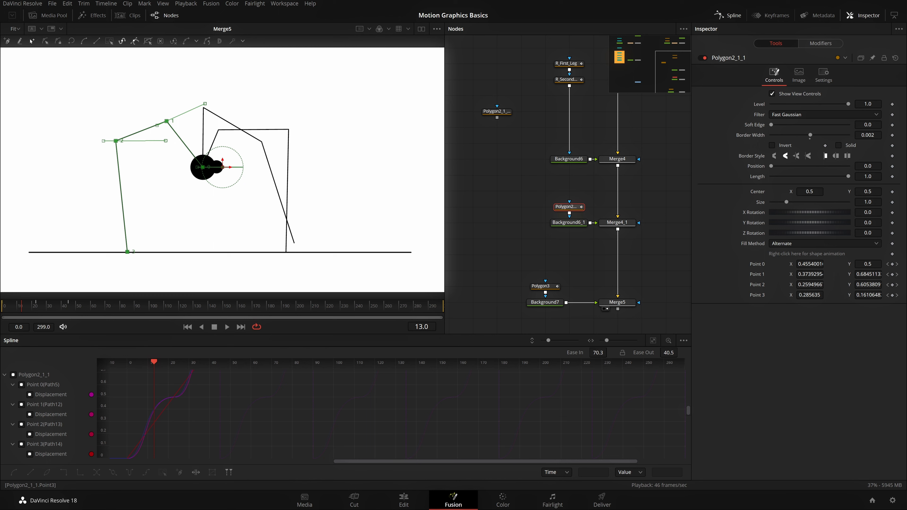
{"action": "left_click", "coordinate": [36, 307]}
{"action": "left_click", "coordinate": [36, 306]}
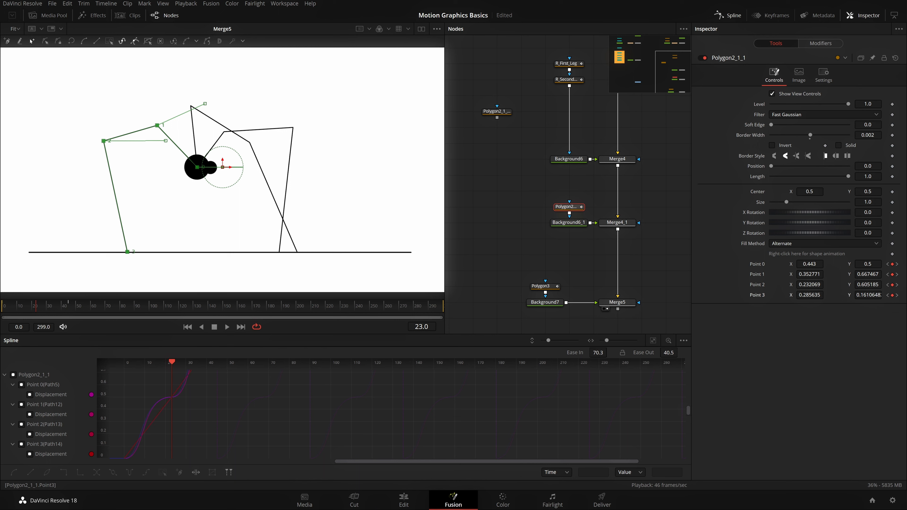
{"action": "left_click_drag", "start_coordinate": [809, 295], "coordinate": [826, 295]}
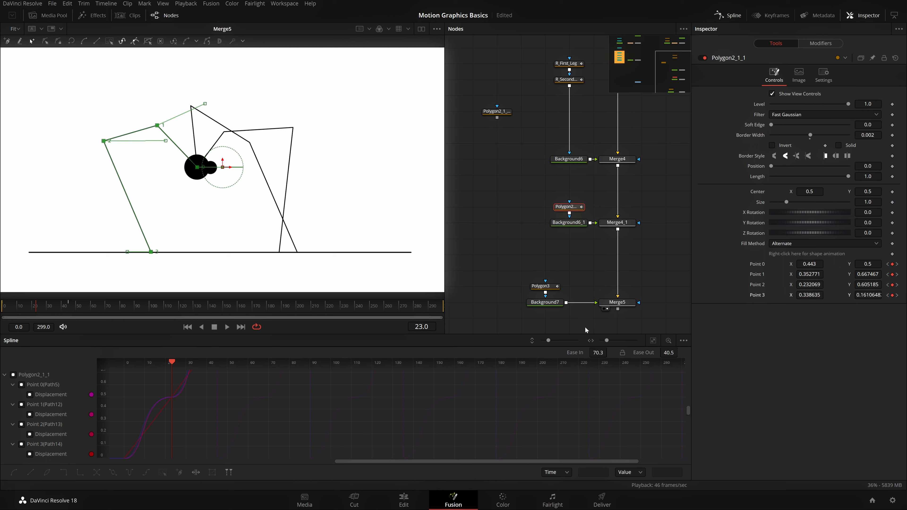
{"action": "left_click_drag", "start_coordinate": [35, 306], "coordinate": [21, 306]}
{"action": "left_click_drag", "start_coordinate": [868, 295], "coordinate": [877, 295]}
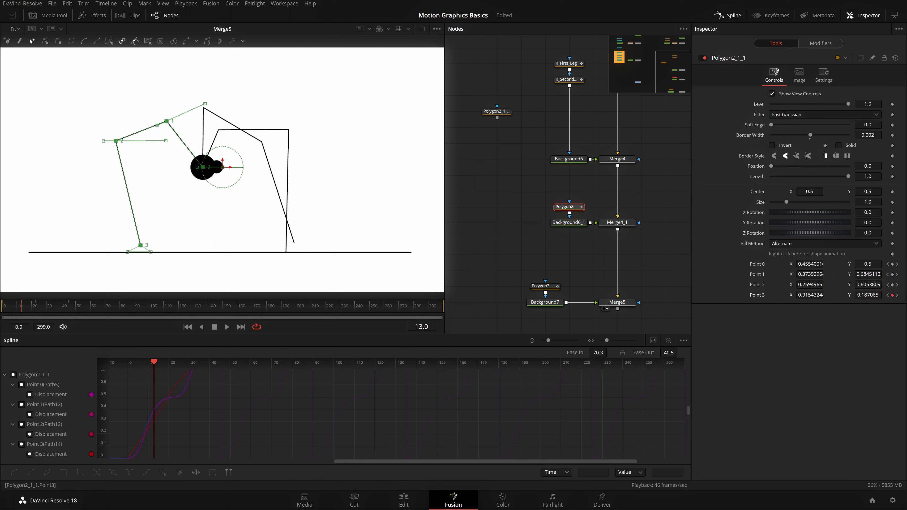
{"action": "left_click_drag", "start_coordinate": [62, 305], "coordinate": [73, 324]}
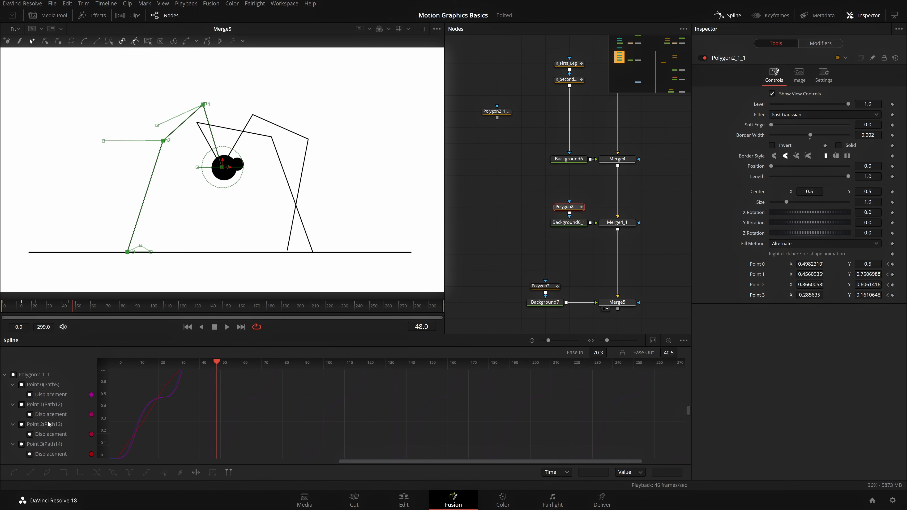
Step: Isolate Polygon2_1_1's Point 3 displacement curve, flatten its keyframes, and set Ease In 70.0 and Ease Out 40.1
{"action": "left_click", "coordinate": [21, 444]}
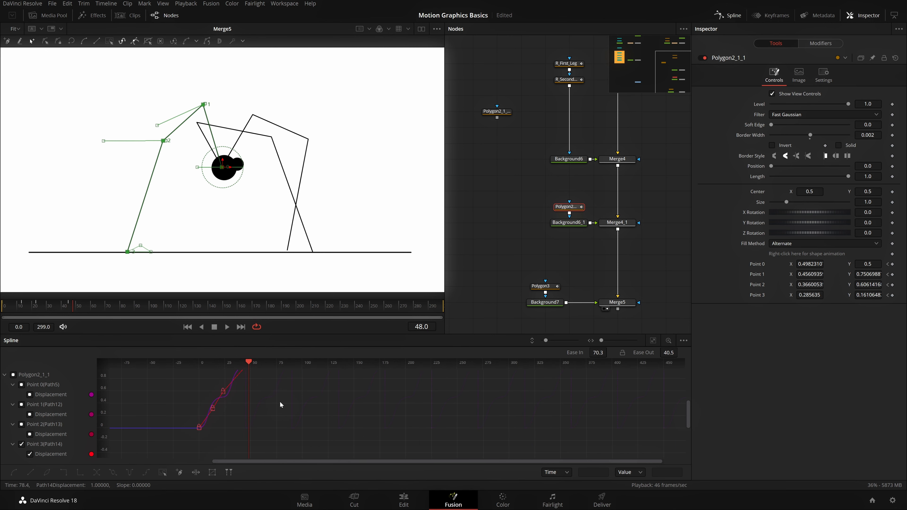
{"action": "key", "text": "f"}
{"action": "left_click_drag", "start_coordinate": [598, 353], "coordinate": [610, 352]}
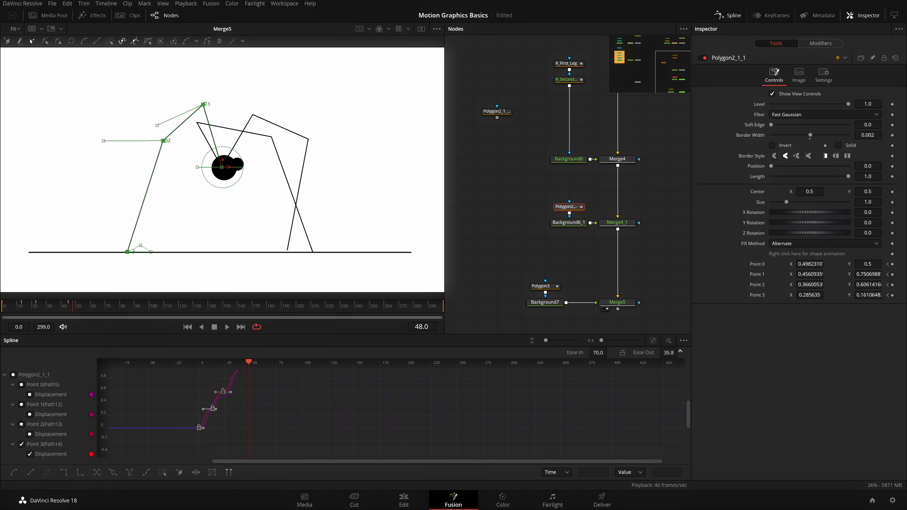
{"action": "left_click_drag", "start_coordinate": [667, 354], "coordinate": [681, 352]}
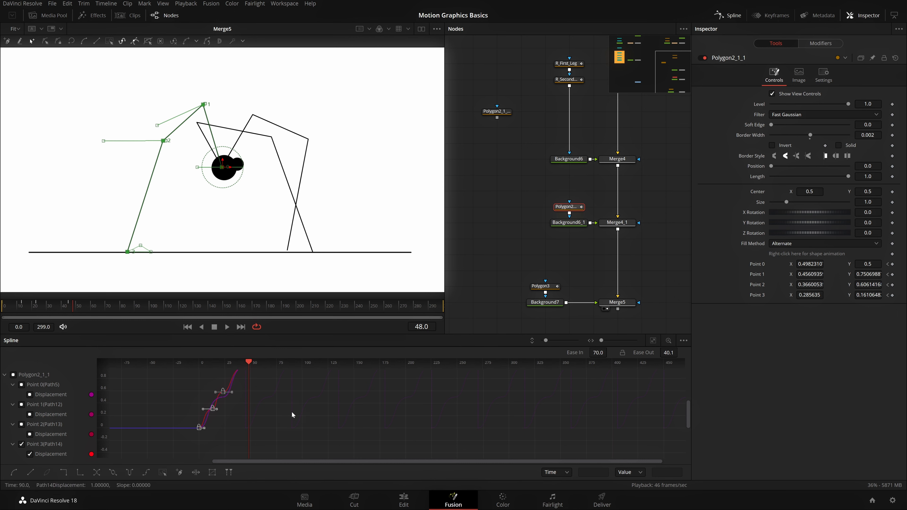
Step: Set the Point 3 displacement curve of Polygon2_1_1 to loop and play back the animation
{"action": "right_click", "coordinate": [312, 390]}
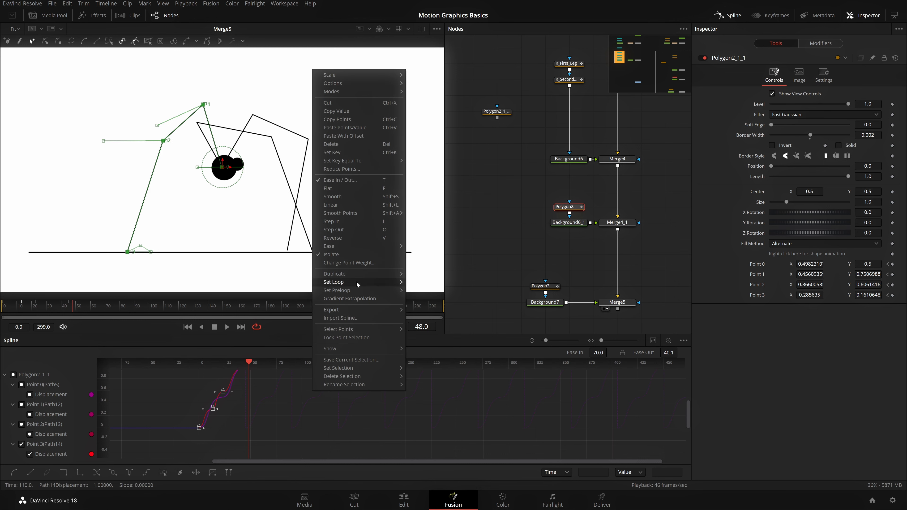
{"action": "mouse_move", "coordinate": [382, 282]}
{"action": "left_click", "coordinate": [425, 283]}
{"action": "left_click", "coordinate": [492, 276]}
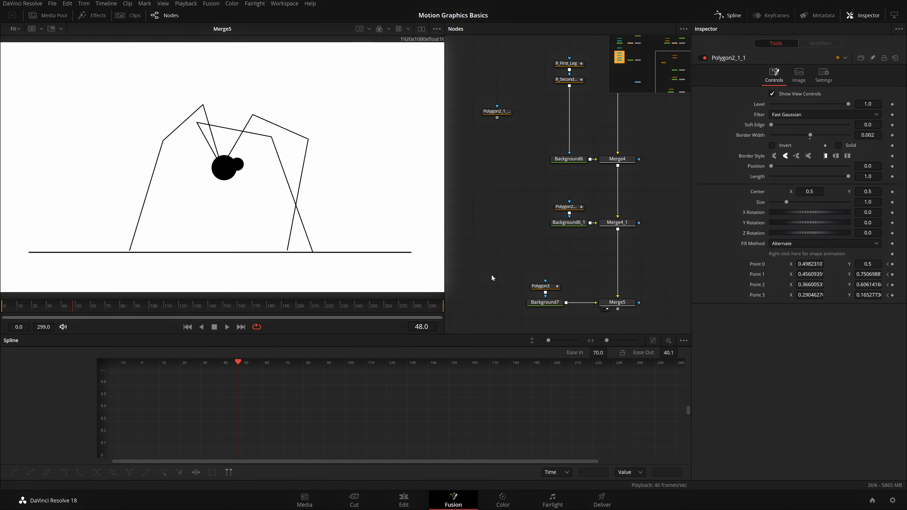
{"action": "key", "text": "space"}
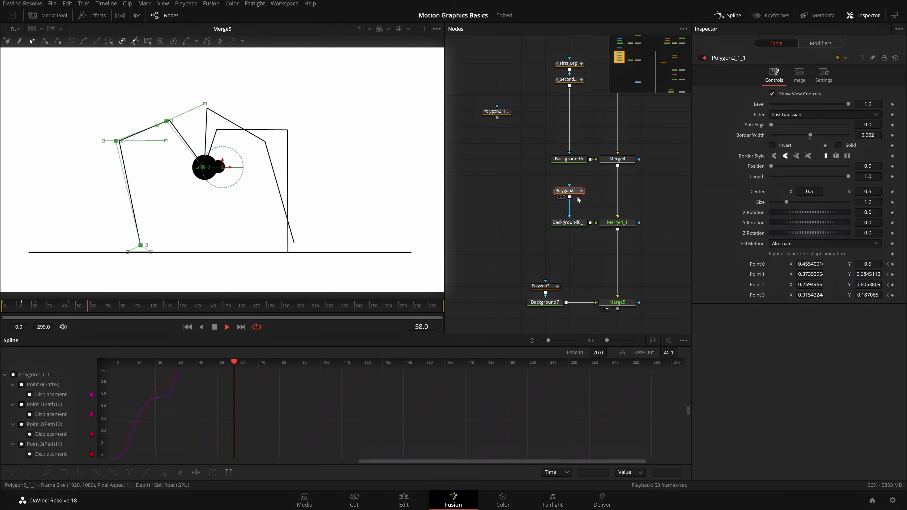
Step: Space out the leg and ground nodes, align Polygon3 and Background7 beneath Background6_1, and stop playback
{"action": "left_click_drag", "start_coordinate": [645, 253], "coordinate": [556, 180]}
{"action": "left_click_drag", "start_coordinate": [627, 226], "coordinate": [608, 196]}
{"action": "left_click_drag", "start_coordinate": [629, 278], "coordinate": [544, 215]}
{"action": "left_click_drag", "start_coordinate": [608, 243], "coordinate": [626, 237]}
{"action": "left_click", "coordinate": [527, 240]}
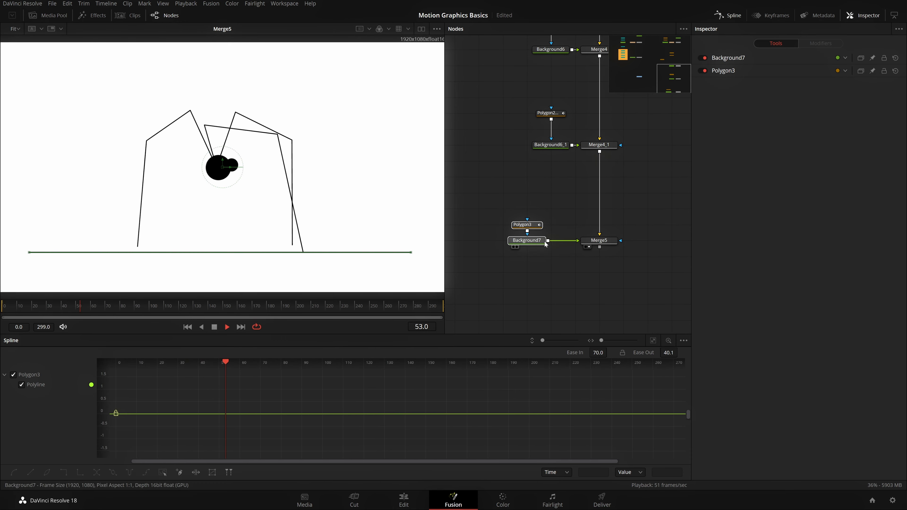
{"action": "left_click_drag", "start_coordinate": [535, 242], "coordinate": [558, 242]}
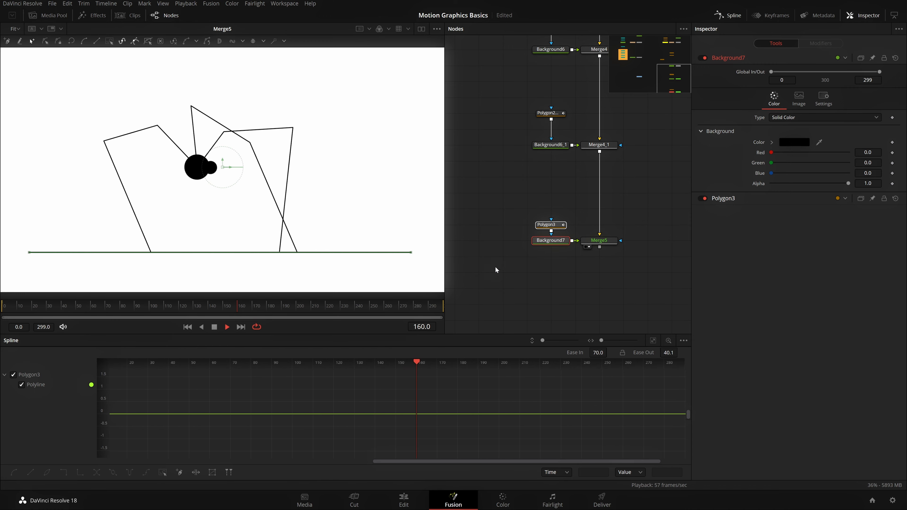
{"action": "left_click", "coordinate": [542, 195]}
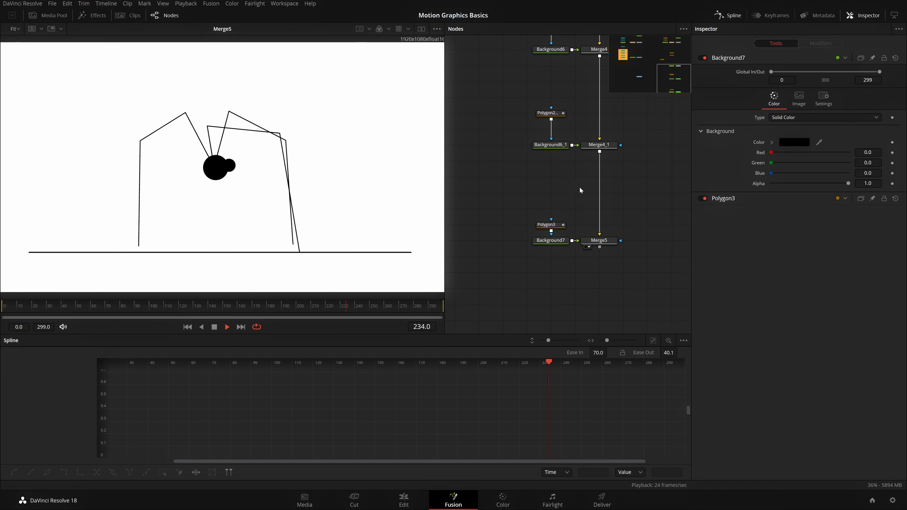
{"action": "left_click_drag", "start_coordinate": [578, 189], "coordinate": [572, 210]}
{"action": "key", "text": "space"}
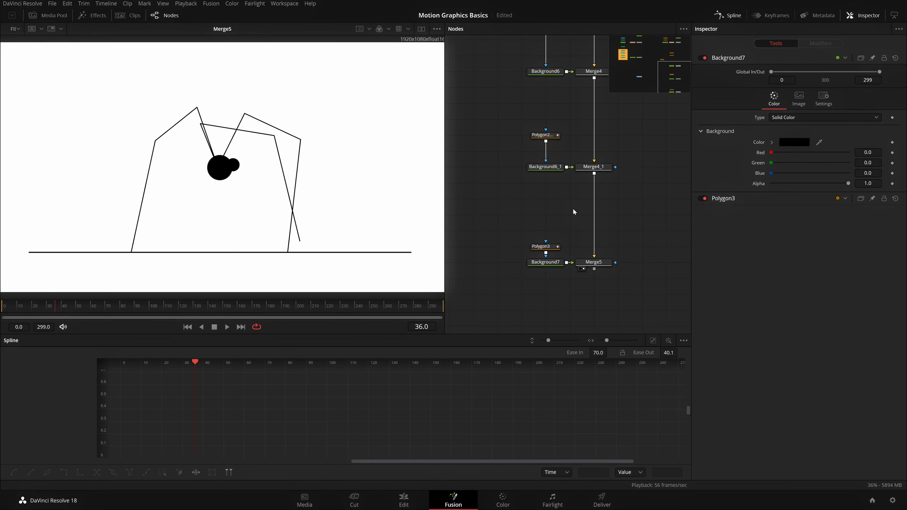
Step: At frame 0, paste a copy of the unconnected Polygon2_1_1_1 and insert it between Polygon2_1_1 and Background6_1
{"action": "left_click_drag", "start_coordinate": [20, 307], "coordinate": [1, 307]}
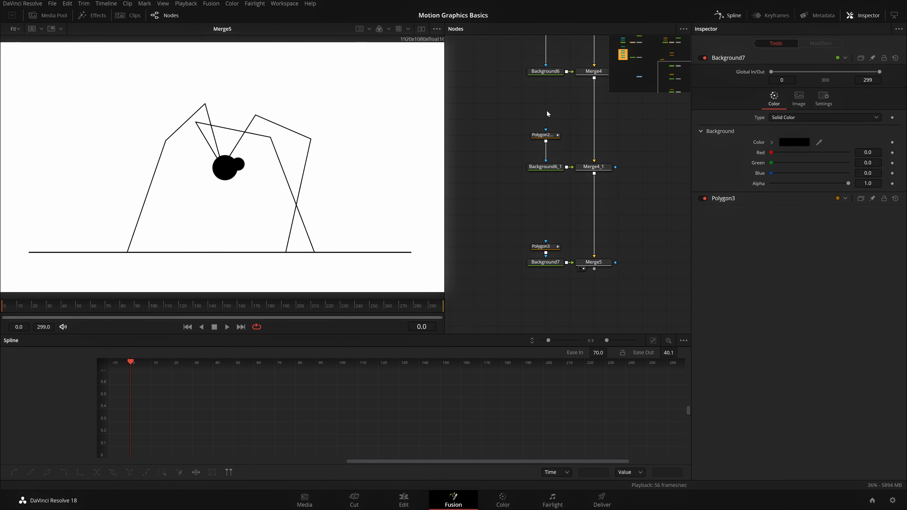
{"action": "left_click", "coordinate": [544, 137]}
{"action": "left_click_drag", "start_coordinate": [554, 121], "coordinate": [544, 173]}
{"action": "left_click", "coordinate": [473, 80]}
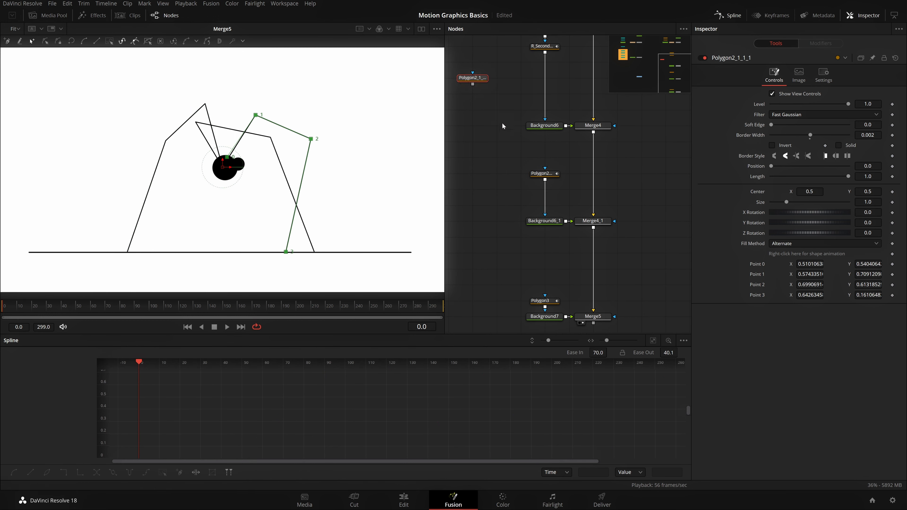
{"action": "left_click", "coordinate": [509, 194]}
{"action": "key", "text": "ctrl+v"}
{"action": "left_click_drag", "start_coordinate": [500, 189], "coordinate": [543, 194]}
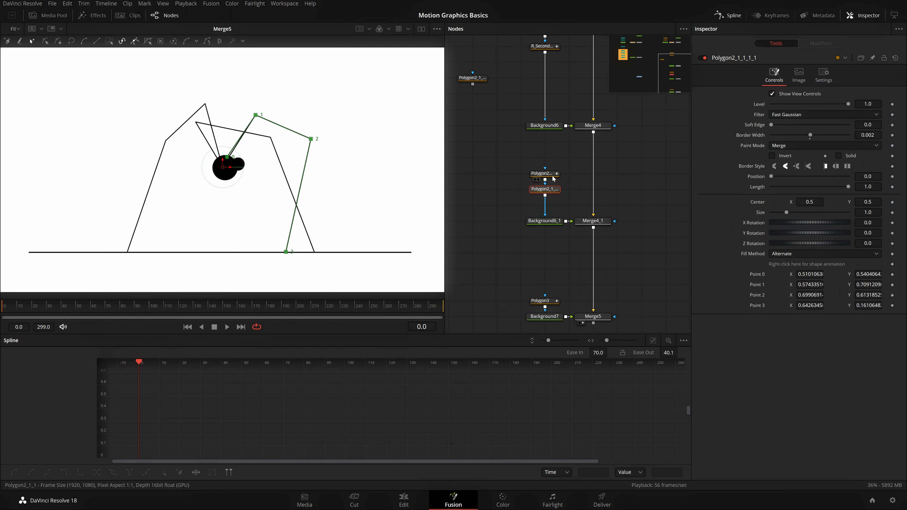
Step: Rename Polygon2_1_1 as L_First_Leg
{"action": "left_click", "coordinate": [545, 173]}
{"action": "key", "text": "F2"}
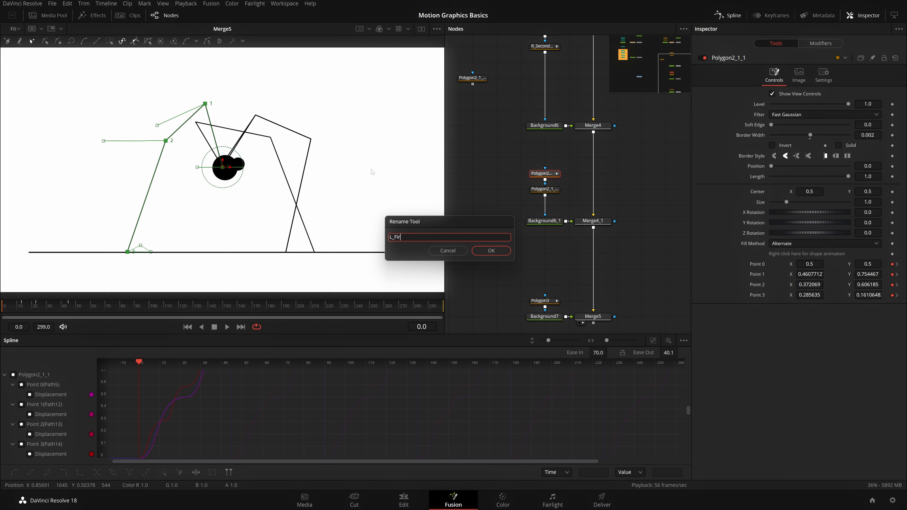
{"action": "type", "text": "L_First_Leg"}
{"action": "key", "text": "Return"}
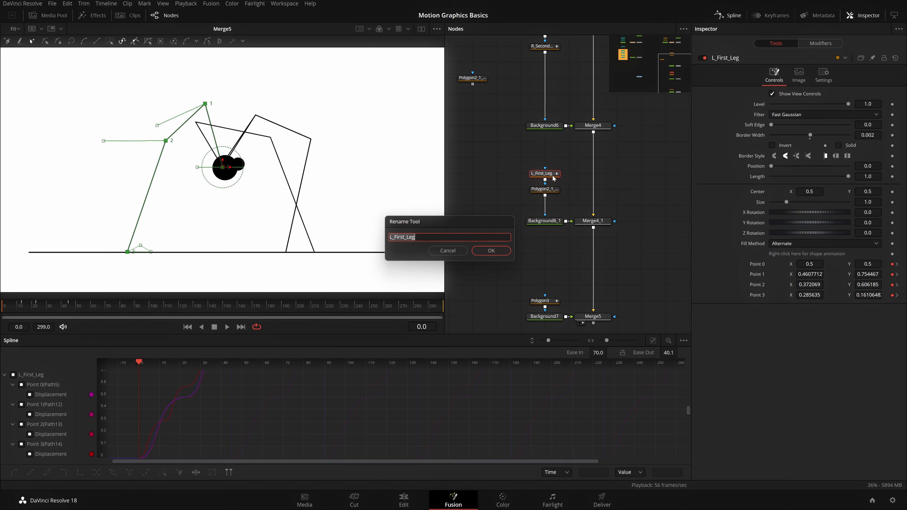
{"action": "left_click", "coordinate": [495, 253]}
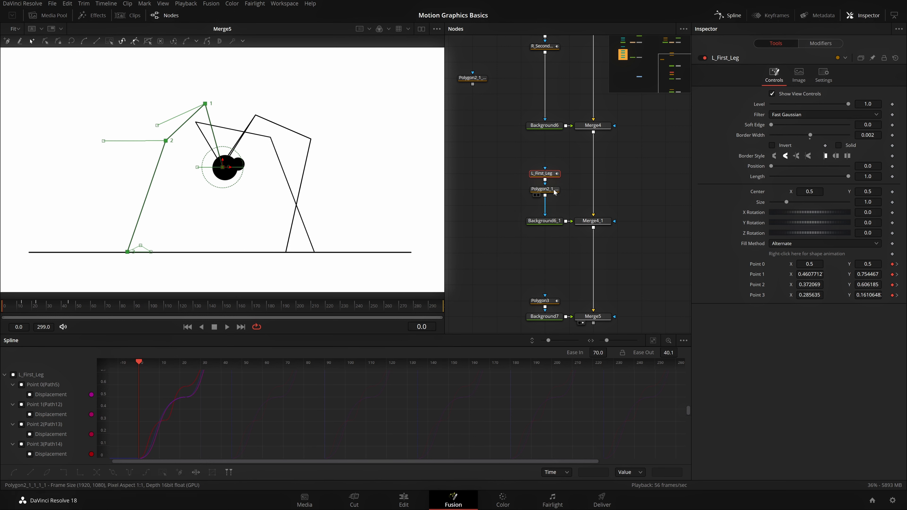
Step: Rename the newly inserted polygon below L_First_Leg as L_Second_Leg
{"action": "left_click", "coordinate": [545, 189]}
{"action": "key", "text": "F2"}
{"action": "type", "text": "L_First_Leg"}
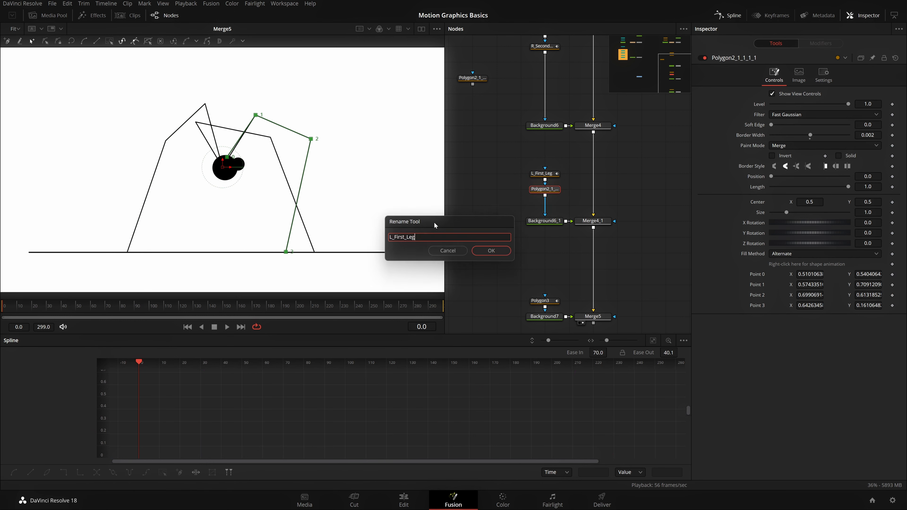
{"action": "key", "text": "Left"}
{"action": "key", "text": "Left"}
{"action": "key", "text": "Left"}
{"action": "key", "text": "Left"}
{"action": "key", "text": "BackSpace"}
{"action": "key", "text": "BackSpace"}
{"action": "key", "text": "BackSpace"}
{"action": "key", "text": "BackSpace"}
{"action": "key", "text": "BackSpace"}
{"action": "type", "text": "Second"}
{"action": "key", "text": "Return"}
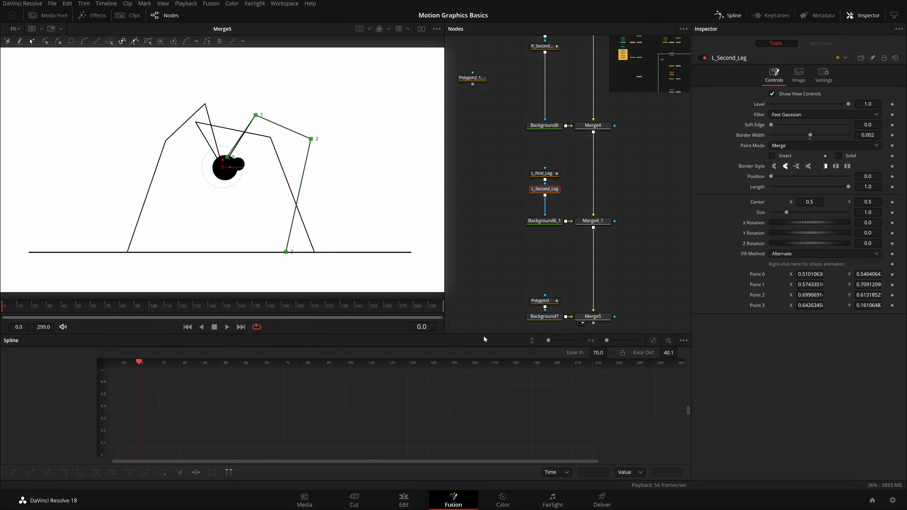
Step: Connect L_Second_Leg's Point 0 to Path5 and return to frame 0
{"action": "right_click", "coordinate": [758, 275]}
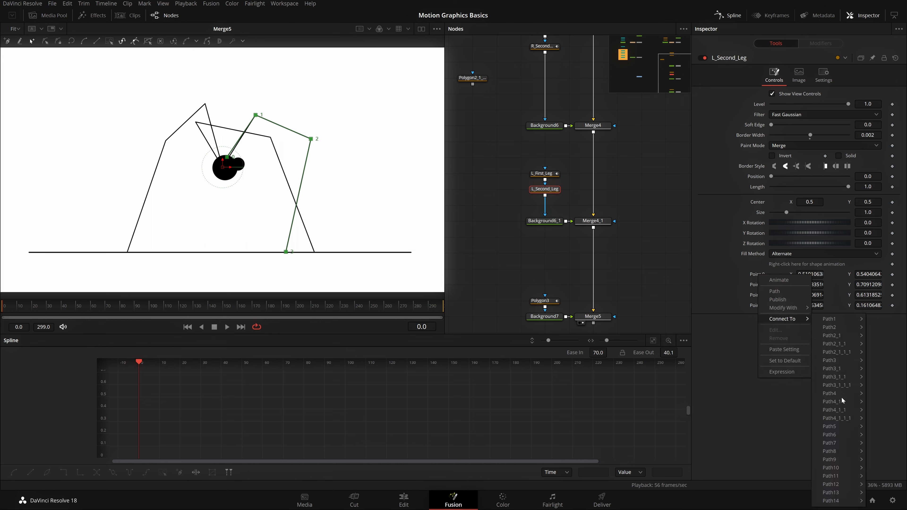
{"action": "left_click", "coordinate": [881, 429]}
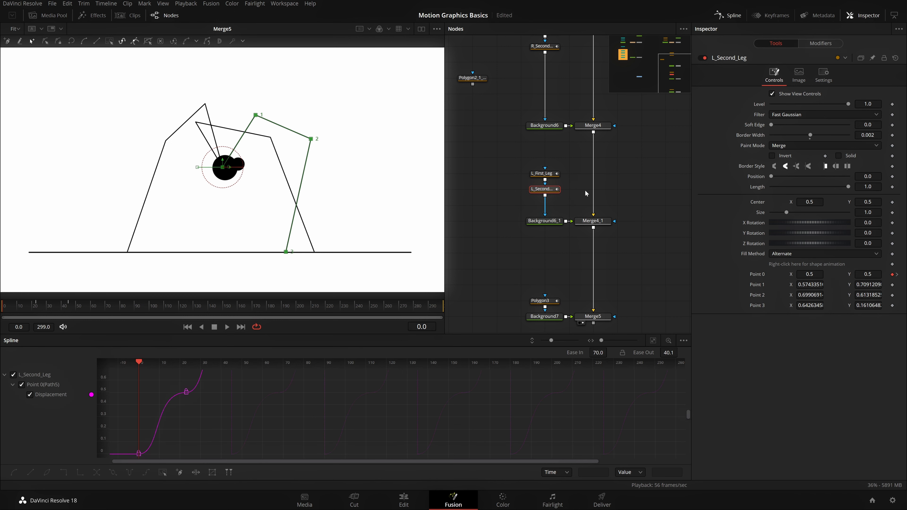
{"action": "left_click_drag", "start_coordinate": [577, 163], "coordinate": [573, 244]}
{"action": "mouse_move", "coordinate": [580, 106]}
{"action": "left_mouse_down"}
{"action": "mouse_move", "coordinate": [568, 225]}
{"action": "mouse_move", "coordinate": [592, 116]}
{"action": "left_mouse_up"}
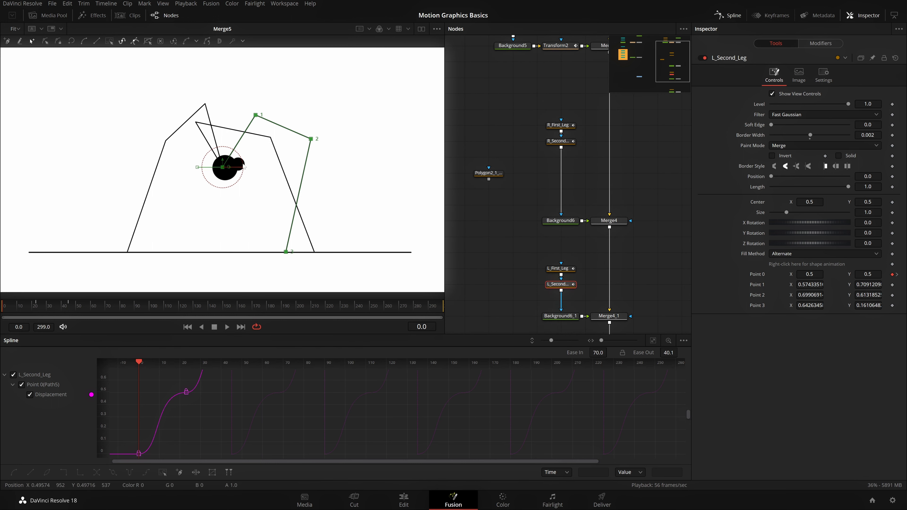
{"action": "scroll", "coordinate": [528, 253], "scroll_direction": "down", "scroll_amount": 2}
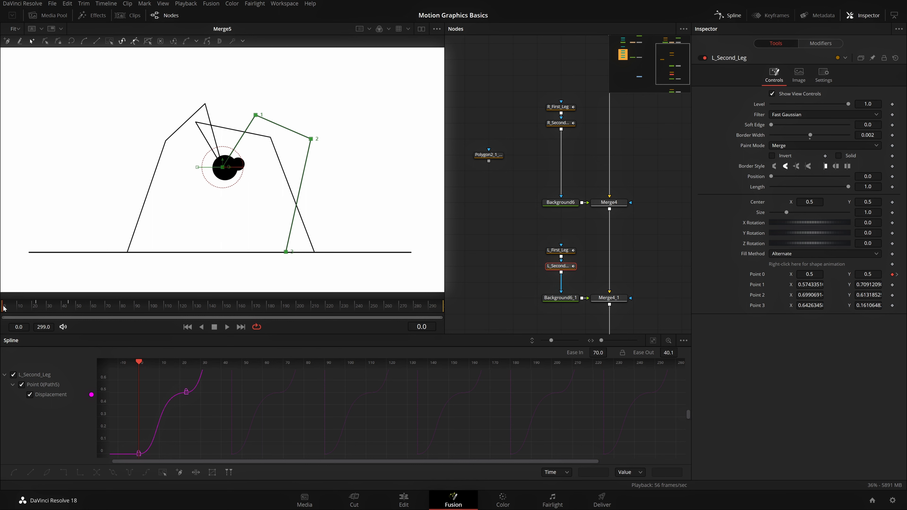
{"action": "left_click_drag", "start_coordinate": [20, 308], "coordinate": [1, 318]}
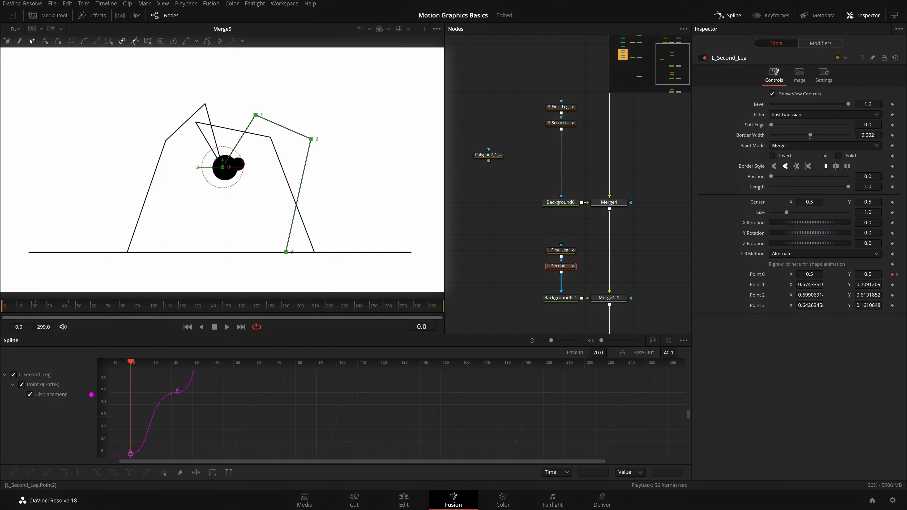
Step: At frame 0, set L_Second_Leg's X positions to 0.395335 for Point 1, 0.277069 for Point 2 and 0.314635 for Point 3
{"action": "left_click_drag", "start_coordinate": [809, 285], "coordinate": [746, 284]}
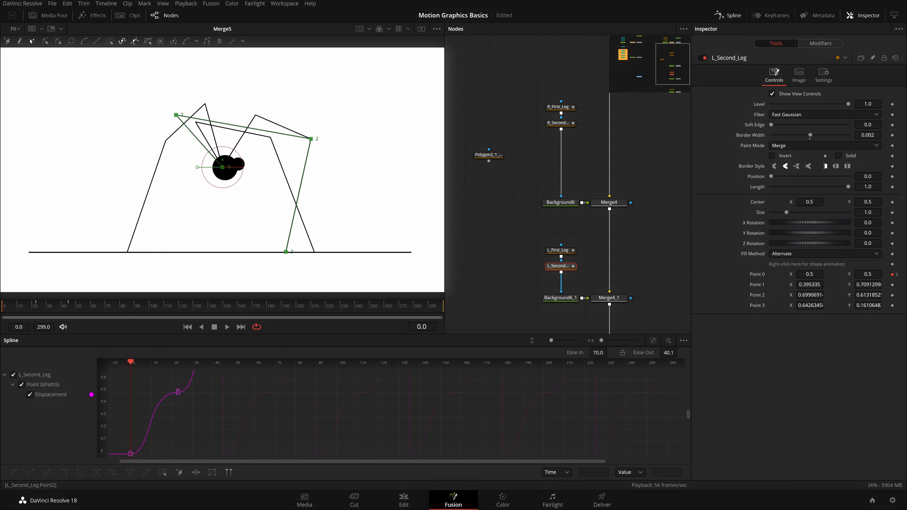
{"action": "left_click_drag", "start_coordinate": [810, 295], "coordinate": [690, 295]}
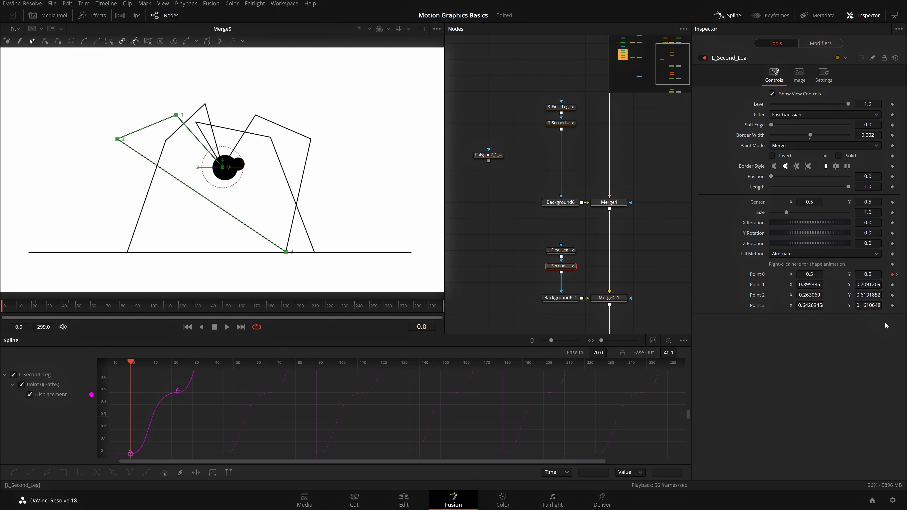
{"action": "left_click_drag", "start_coordinate": [819, 308], "coordinate": [737, 307]}
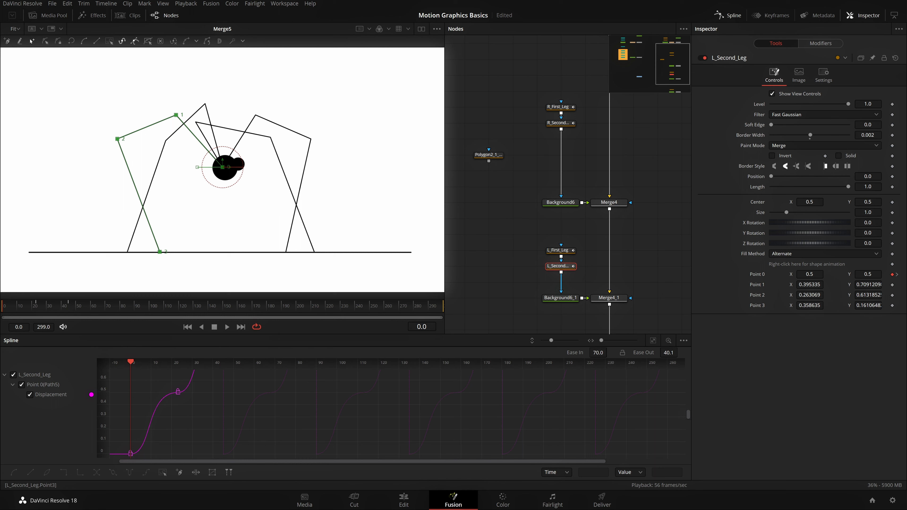
{"action": "mouse_move", "coordinate": [809, 306]}
{"action": "left_mouse_down"}
{"action": "mouse_move", "coordinate": [786, 305]}
{"action": "mouse_move", "coordinate": [818, 296]}
{"action": "left_mouse_up"}
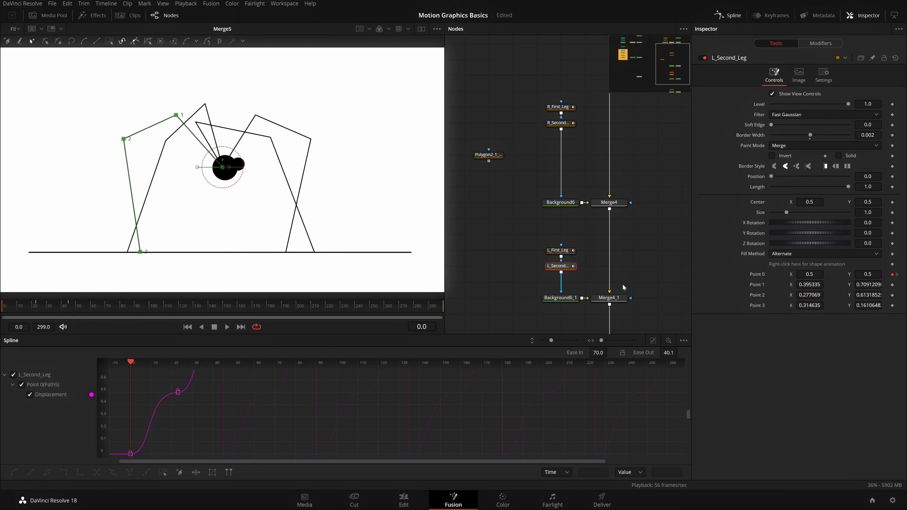
Step: Keyframe L_Second_Leg's Points 1, 2 and 3 at frame 0 and again at frame 45
{"action": "left_click", "coordinate": [892, 285]}
{"action": "left_click", "coordinate": [893, 295]}
{"action": "left_click", "coordinate": [893, 306]}
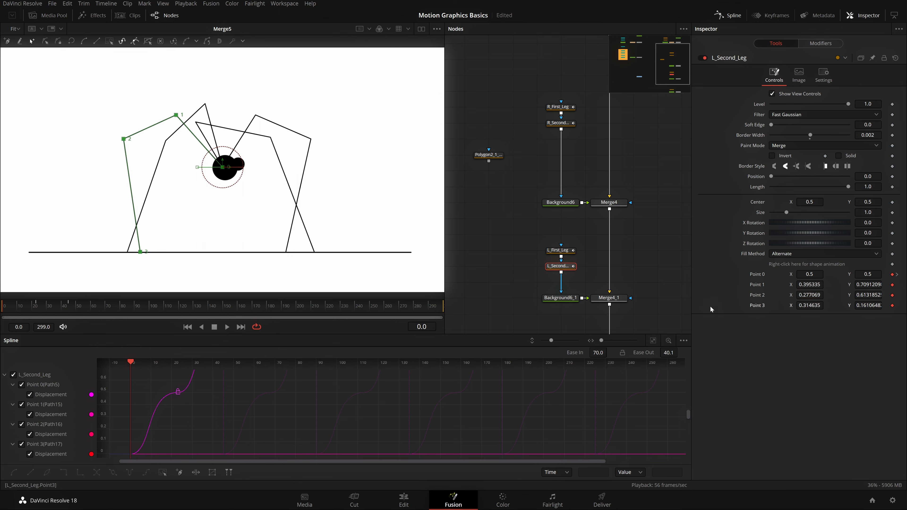
{"action": "left_click", "coordinate": [68, 306]}
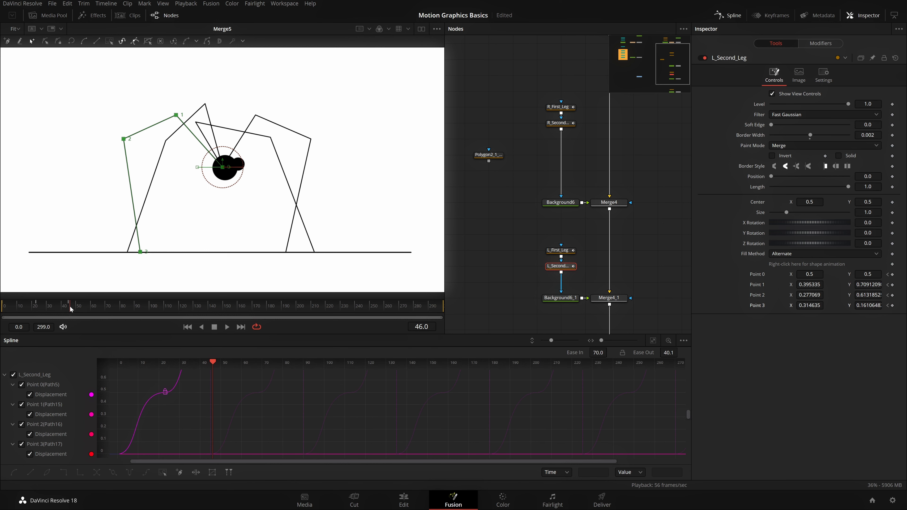
{"action": "left_click", "coordinate": [893, 285]}
{"action": "left_click", "coordinate": [892, 295]}
{"action": "left_click", "coordinate": [892, 305]}
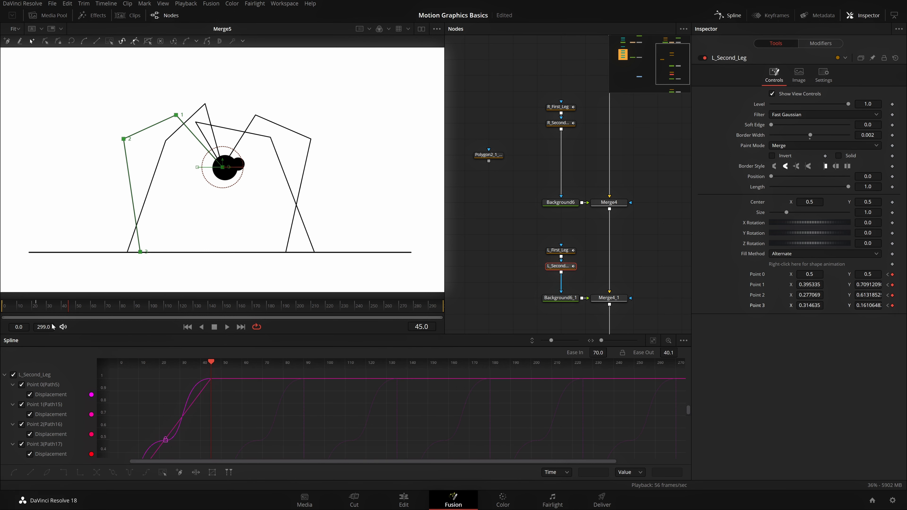
Step: At frame 23, move L_Second_Leg's Point 1 to X 0.474335, Y 0.710121 and set Point 2's X to 0.357069
{"action": "left_click", "coordinate": [37, 306]}
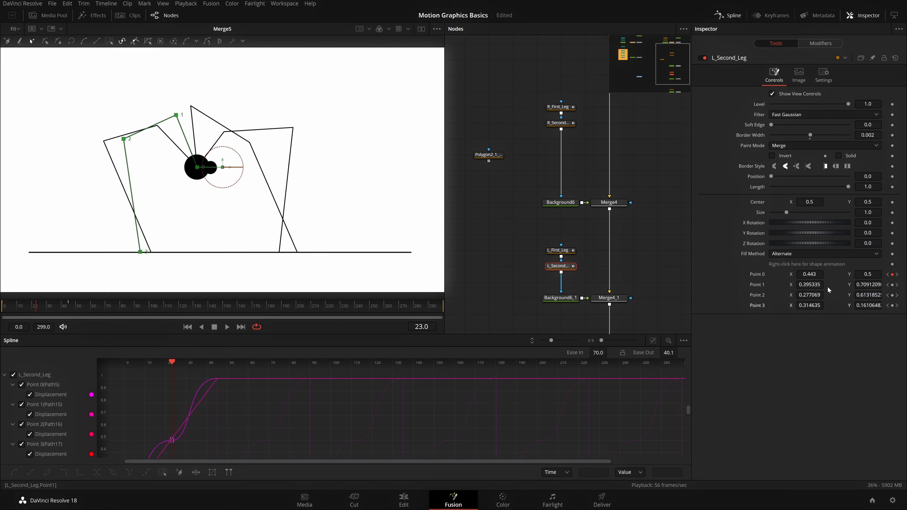
{"action": "left_click_drag", "start_coordinate": [176, 115], "coordinate": [212, 115]}
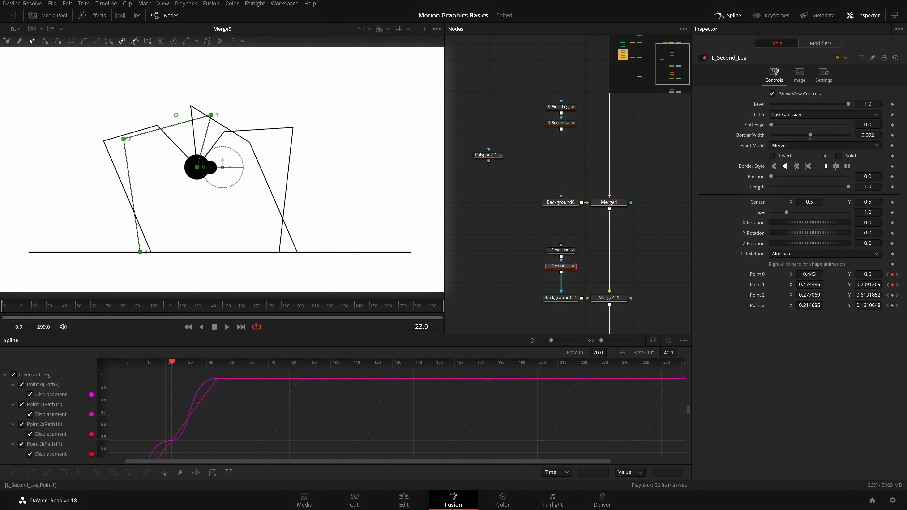
{"action": "left_click_drag", "start_coordinate": [867, 285], "coordinate": [868, 285]}
{"action": "left_click_drag", "start_coordinate": [809, 295], "coordinate": [838, 295]}
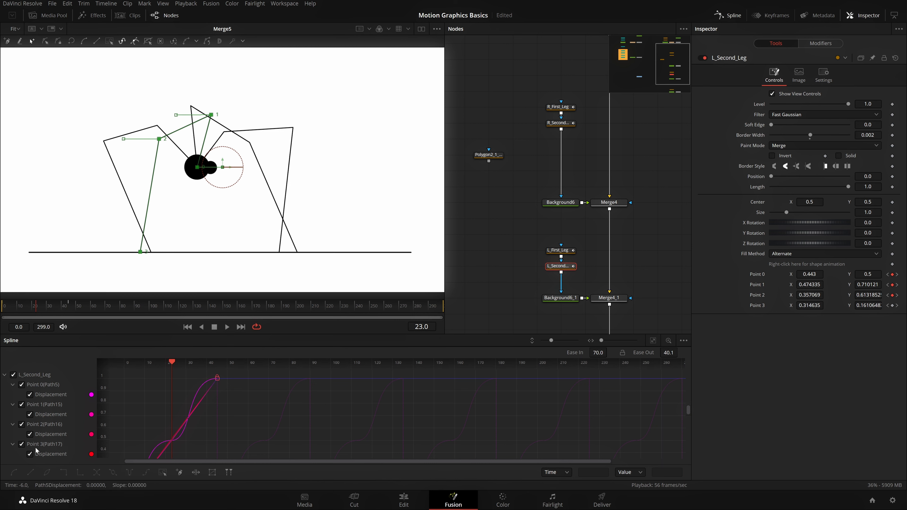
Step: Isolate L_Second_Leg's Point 1 and Point 2 curves and ease all their keyframes with ease in 70 and ease out 40
{"action": "left_click", "coordinate": [21, 444]}
{"action": "left_click", "coordinate": [21, 385]}
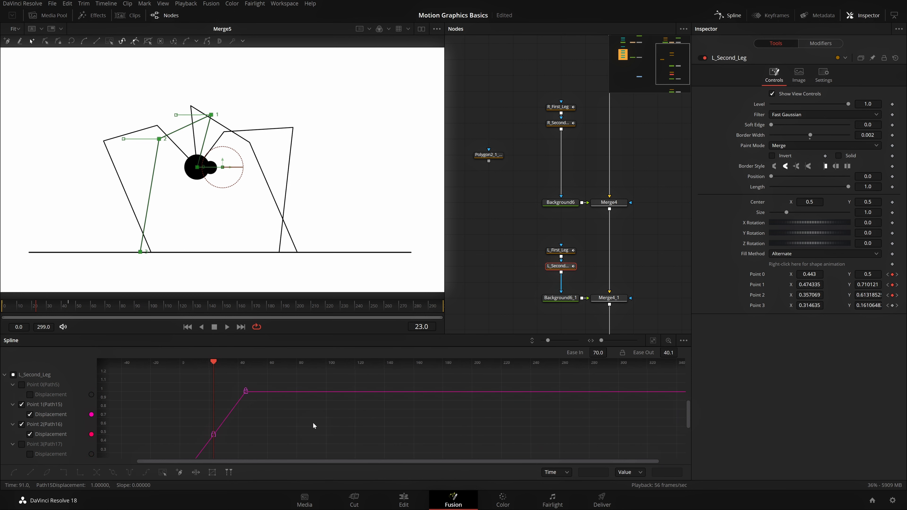
{"action": "key", "text": "ctrl+a"}
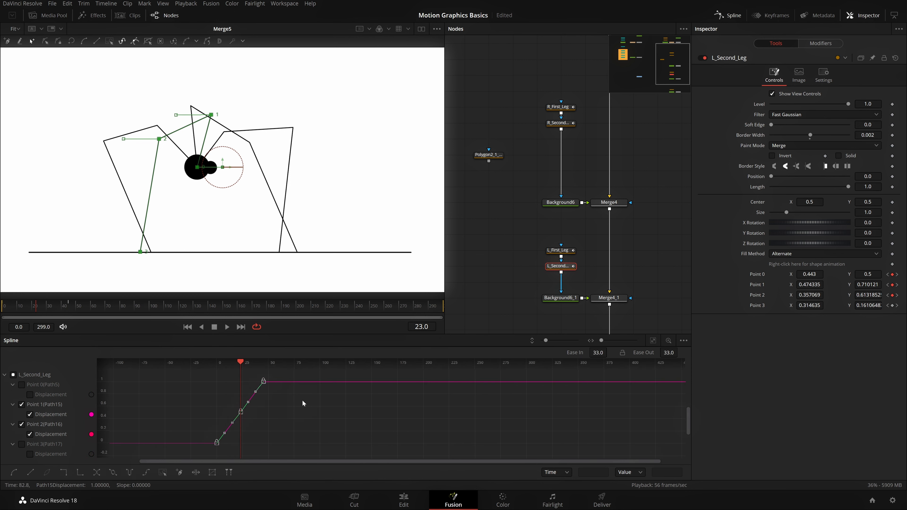
{"action": "key", "text": "f"}
Step: Show L_First_Leg's Point 3 displacement curve with Point 0's hidden, and check the foot's motion between frames 2 and 18
{"action": "left_click", "coordinate": [560, 251]}
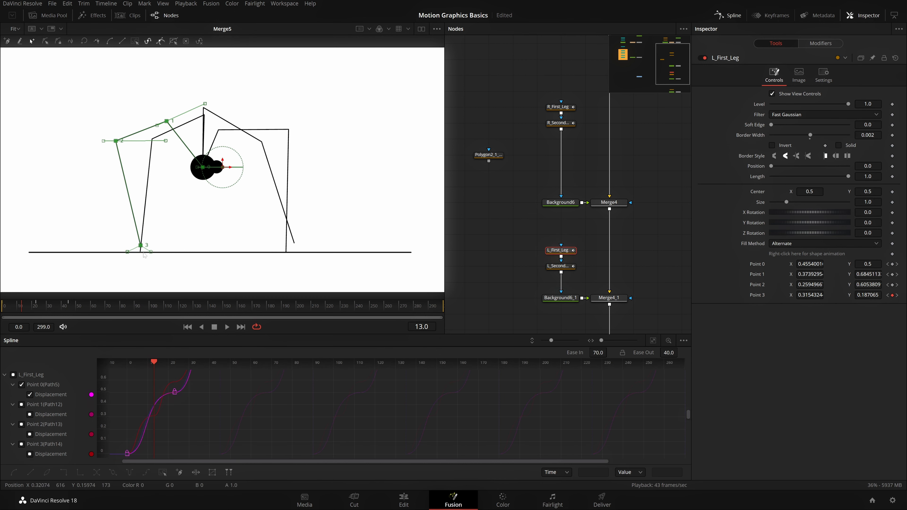
{"action": "scroll", "coordinate": [145, 255], "scroll_direction": "up", "scroll_amount": 5}
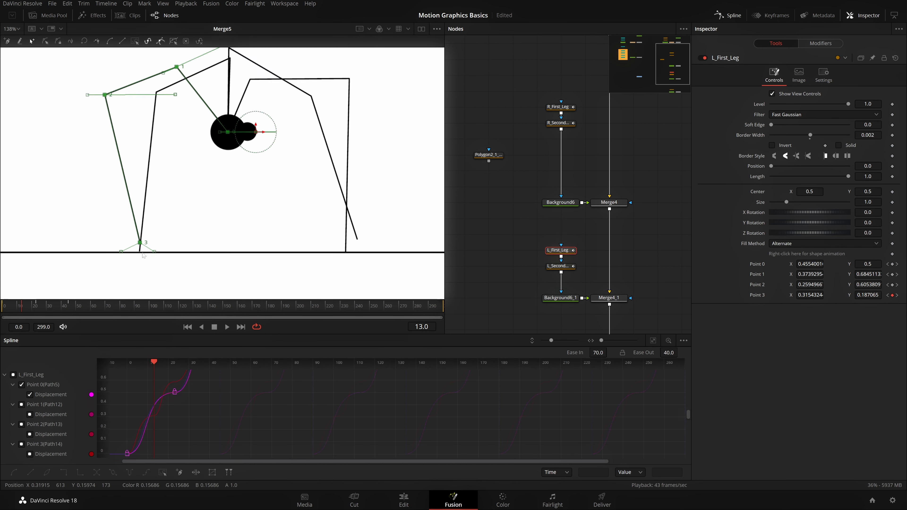
{"action": "left_click", "coordinate": [21, 444]}
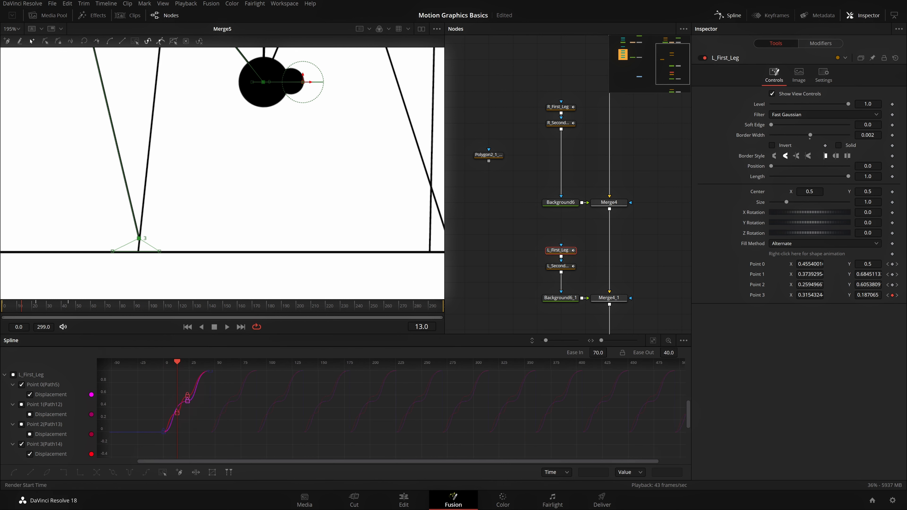
{"action": "left_click", "coordinate": [21, 385]}
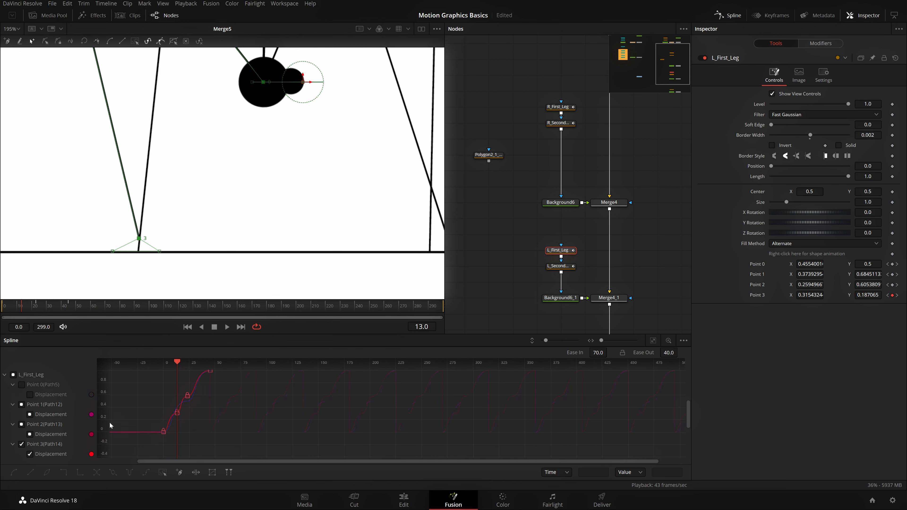
{"action": "mouse_move", "coordinate": [26, 312]}
{"action": "left_mouse_down"}
{"action": "mouse_move", "coordinate": [3, 313]}
{"action": "mouse_move", "coordinate": [41, 312]}
{"action": "mouse_move", "coordinate": [16, 313]}
{"action": "mouse_move", "coordinate": [39, 316]}
{"action": "mouse_move", "coordinate": [23, 320]}
{"action": "left_mouse_up"}
{"action": "left_click_drag", "start_coordinate": [350, 239], "coordinate": [288, 250]}
{"action": "left_click_drag", "start_coordinate": [177, 362], "coordinate": [198, 417]}
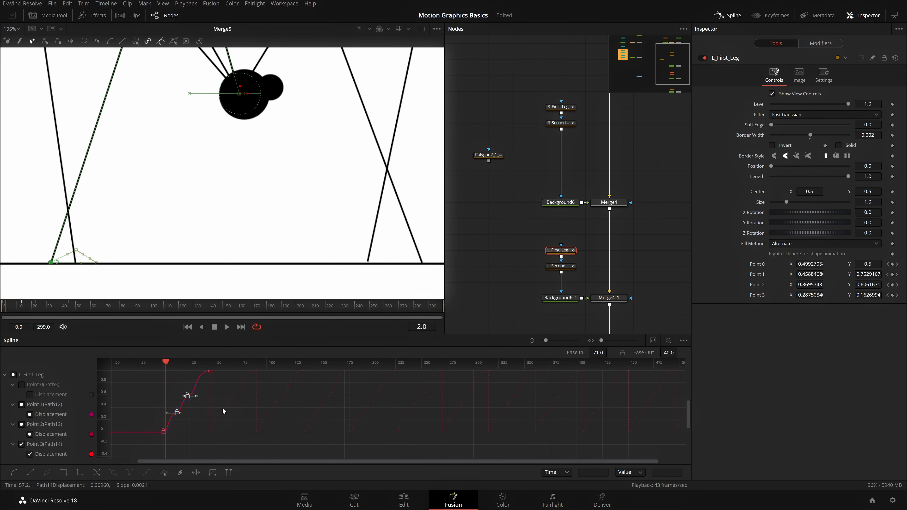
{"action": "left_click", "coordinate": [12, 317]}
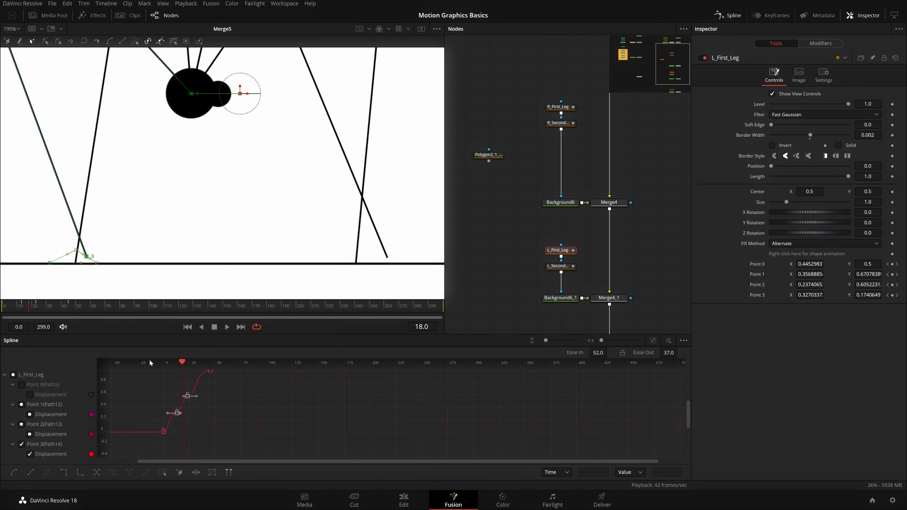
{"action": "scroll", "coordinate": [161, 226], "scroll_direction": "down", "scroll_amount": 2}
{"action": "left_click_drag", "start_coordinate": [195, 406], "coordinate": [182, 424]}
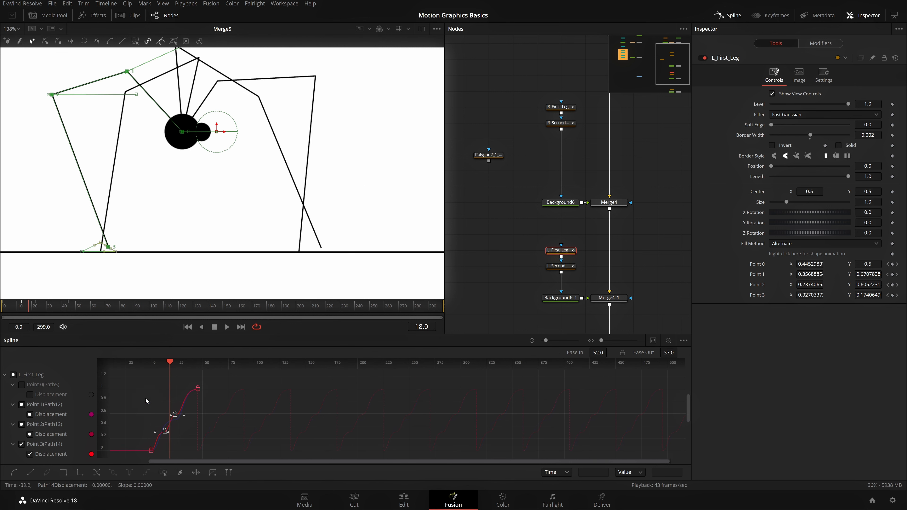
Step: Smooth all of L_First_Leg's Point 3 keyframes and set their ease in to 69.8 and ease out to 40.0
{"action": "left_click_drag", "start_coordinate": [215, 377], "coordinate": [125, 462]}
{"action": "key", "text": "s"}
{"action": "left_click_drag", "start_coordinate": [245, 381], "coordinate": [120, 460]}
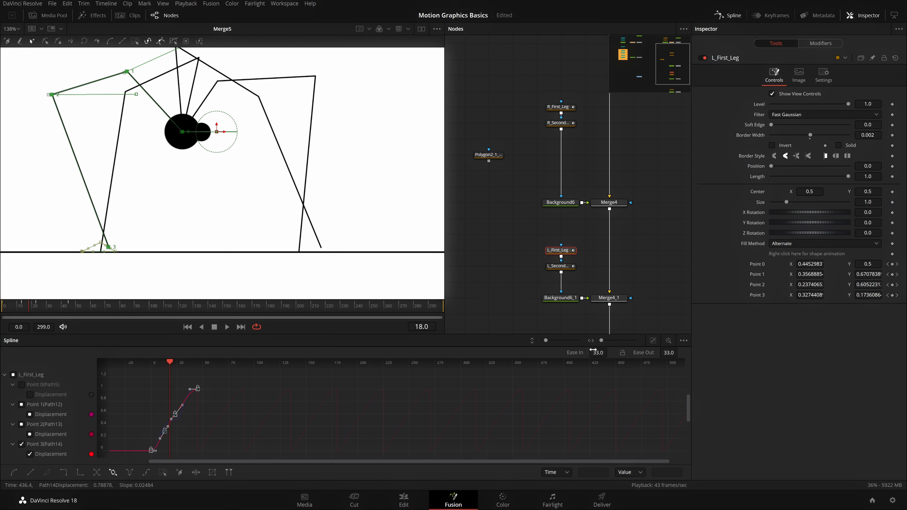
{"action": "left_click_drag", "start_coordinate": [593, 350], "coordinate": [609, 352]}
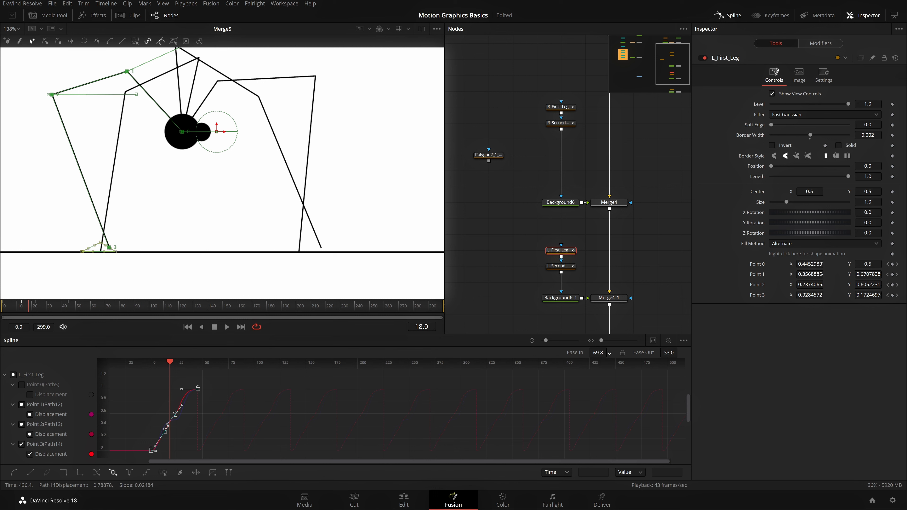
{"action": "left_click", "coordinate": [680, 351]}
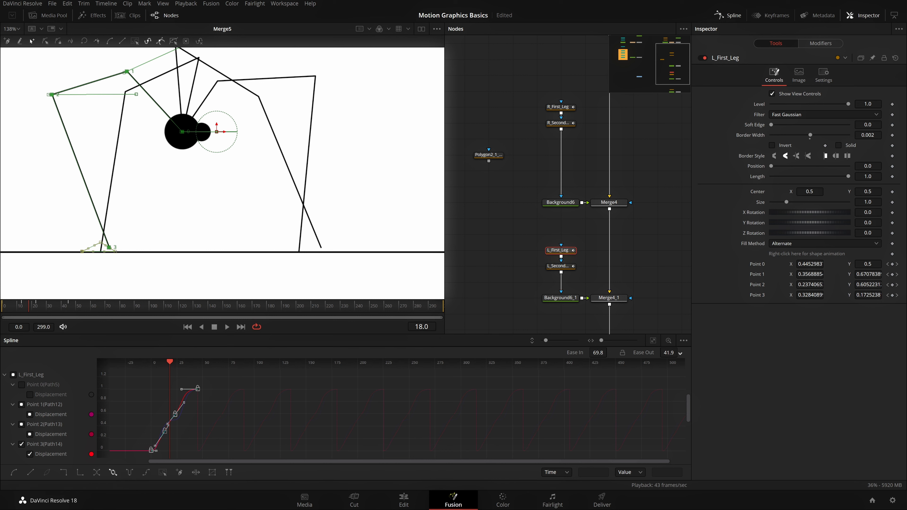
{"action": "left_click_drag", "start_coordinate": [680, 353], "coordinate": [679, 353]}
{"action": "key", "text": "ctrl+s"}
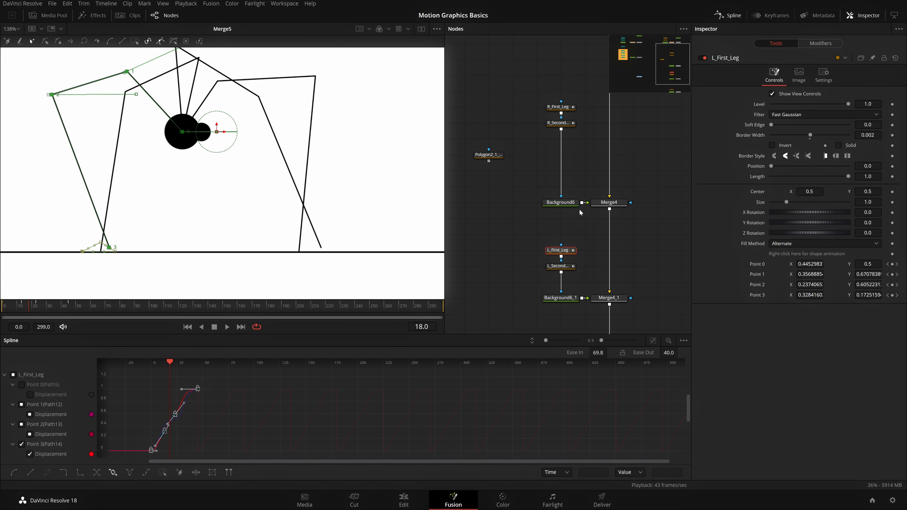
Step: Smooth all of R_First_Leg's Point 3 keyframes and set their ease in to 70.1 and ease out to 40.7
{"action": "left_click", "coordinate": [568, 108]}
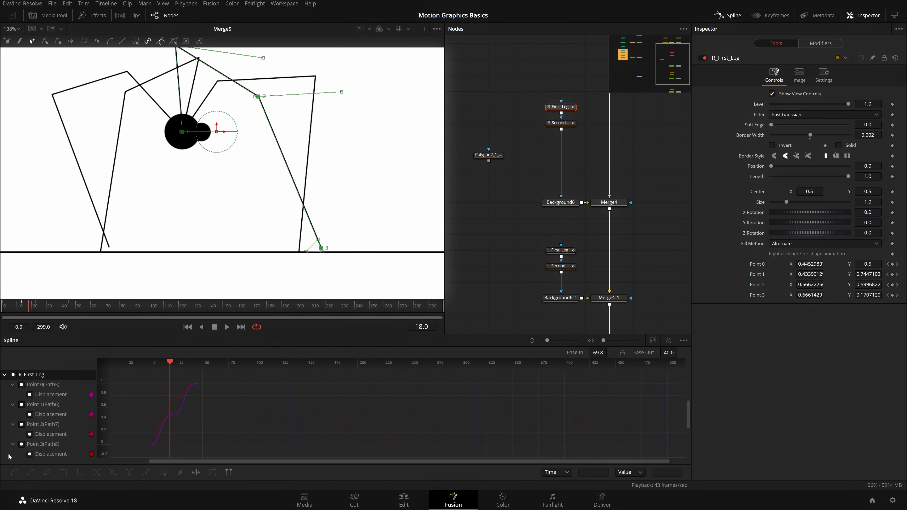
{"action": "left_click", "coordinate": [20, 445]}
{"action": "key", "text": "ctrl+a"}
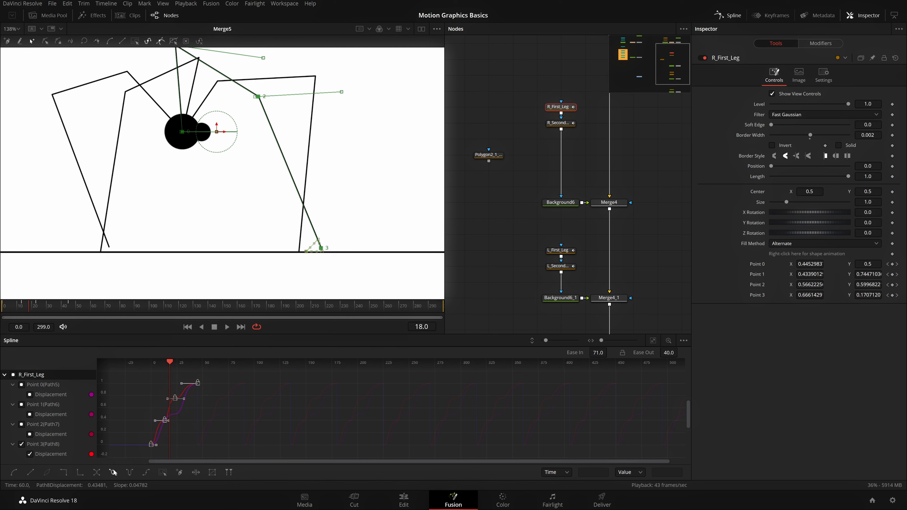
{"action": "key", "text": "shift+s"}
{"action": "left_click_drag", "start_coordinate": [611, 354], "coordinate": [609, 352]}
{"action": "left_click_drag", "start_coordinate": [669, 352], "coordinate": [681, 351]}
Step: Isolate R_Second_Leg's Point 3 curve, smooth its keyframes, and set ease in to 70.1 and ease out to 40.2
{"action": "left_click", "coordinate": [560, 123]}
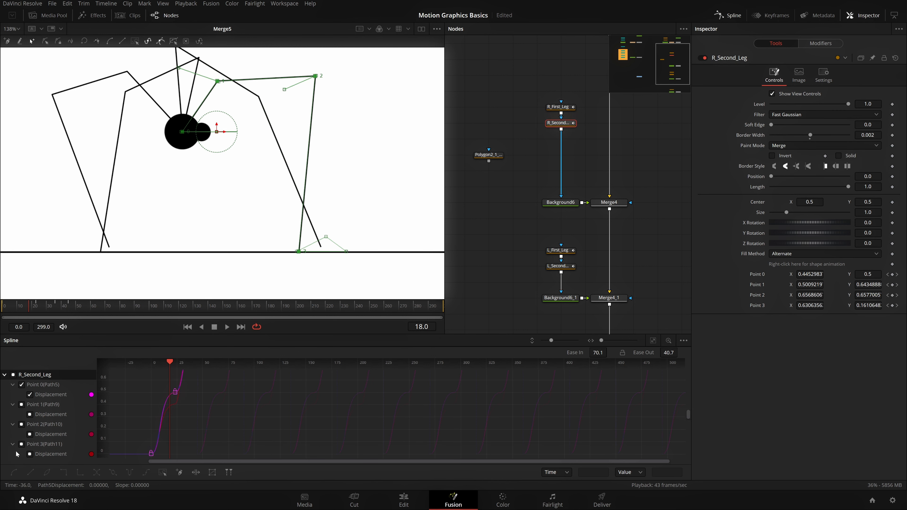
{"action": "left_click", "coordinate": [20, 445]}
{"action": "scroll", "coordinate": [241, 413], "scroll_direction": "down", "scroll_amount": 1}
{"action": "scroll", "coordinate": [239, 413], "scroll_direction": "down", "scroll_amount": 2}
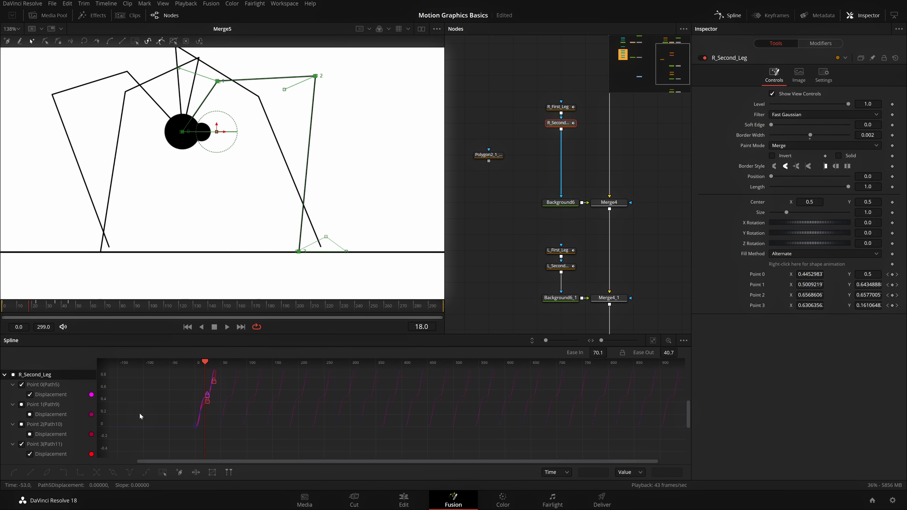
{"action": "left_click", "coordinate": [21, 385]}
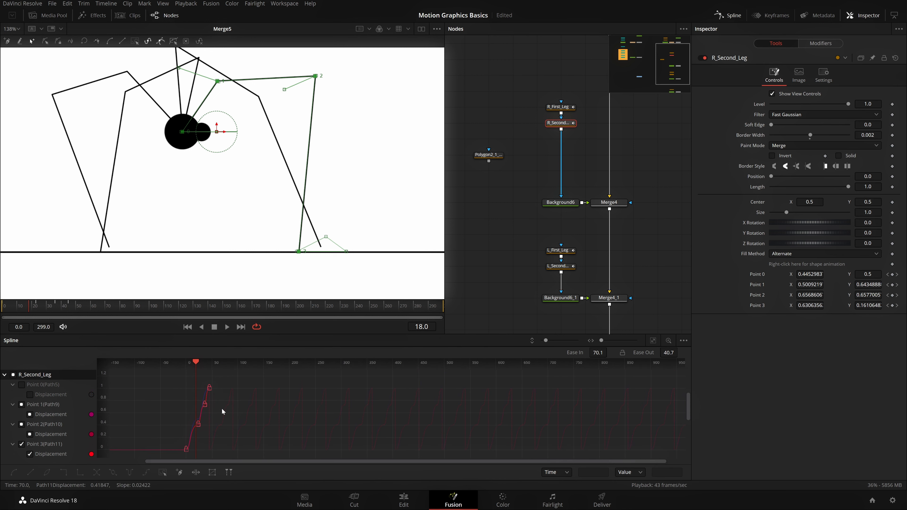
{"action": "key", "text": "shift+s"}
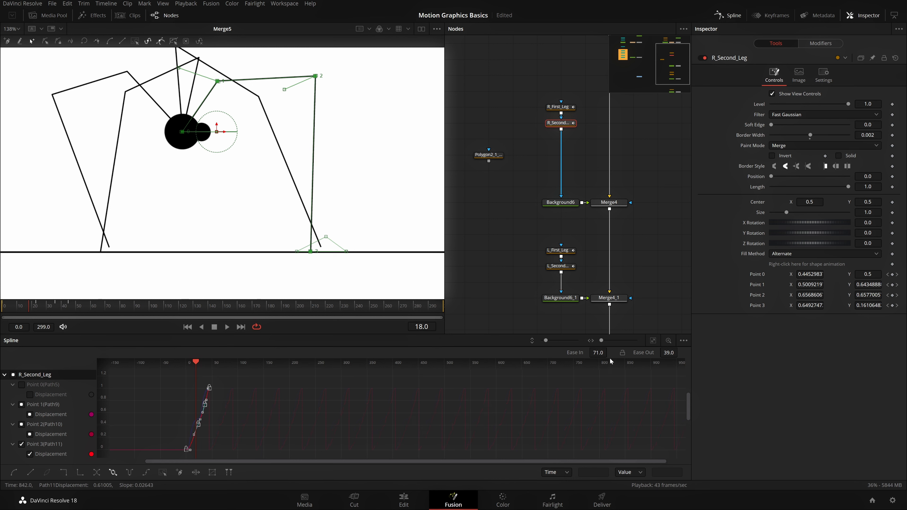
{"action": "left_click_drag", "start_coordinate": [595, 353], "coordinate": [680, 351]}
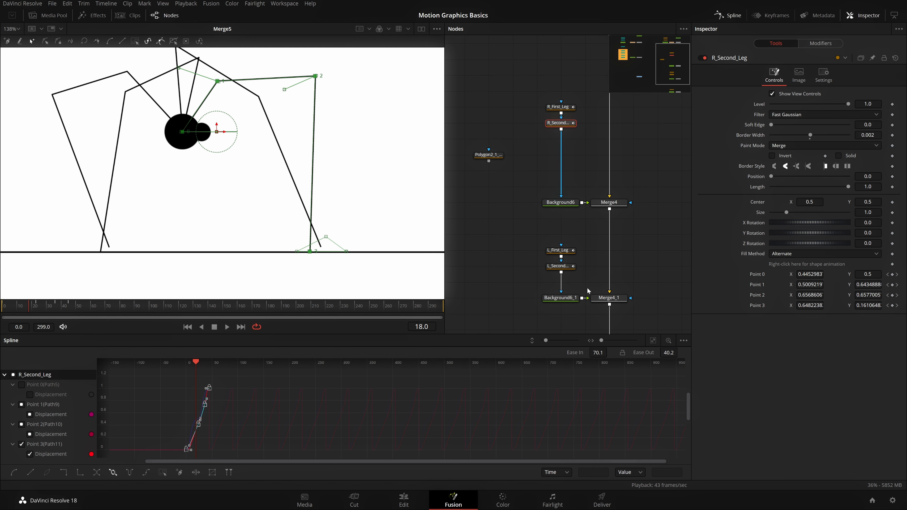
Step: Play back the four-legged walk cycle and save the project, leaving L_Second_Leg selected
{"action": "scroll", "coordinate": [589, 290], "scroll_direction": "down", "scroll_amount": 3}
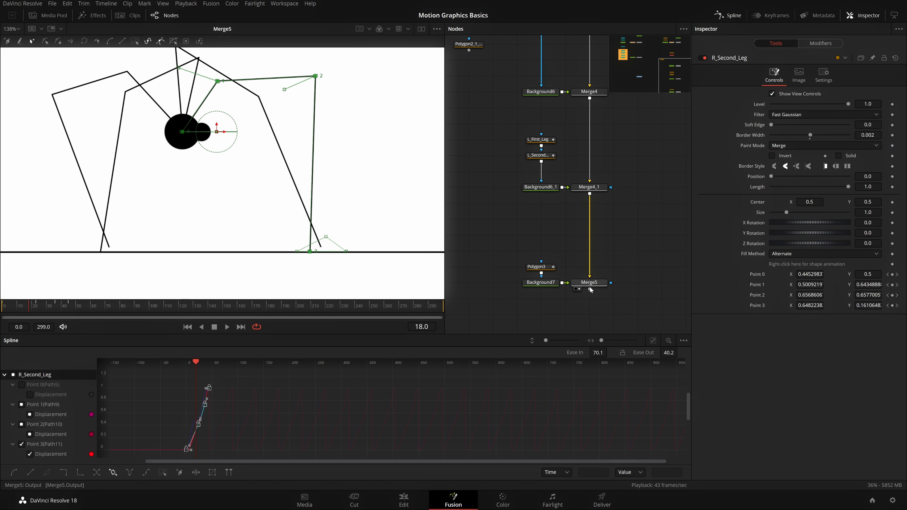
{"action": "left_click", "coordinate": [542, 140]}
{"action": "left_click", "coordinate": [540, 155]}
{"action": "left_click", "coordinate": [493, 218]}
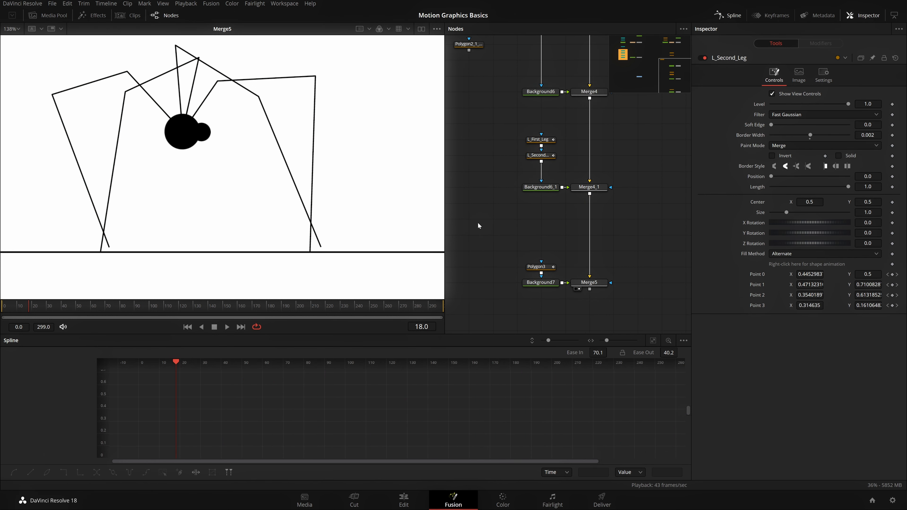
{"action": "key", "text": "space"}
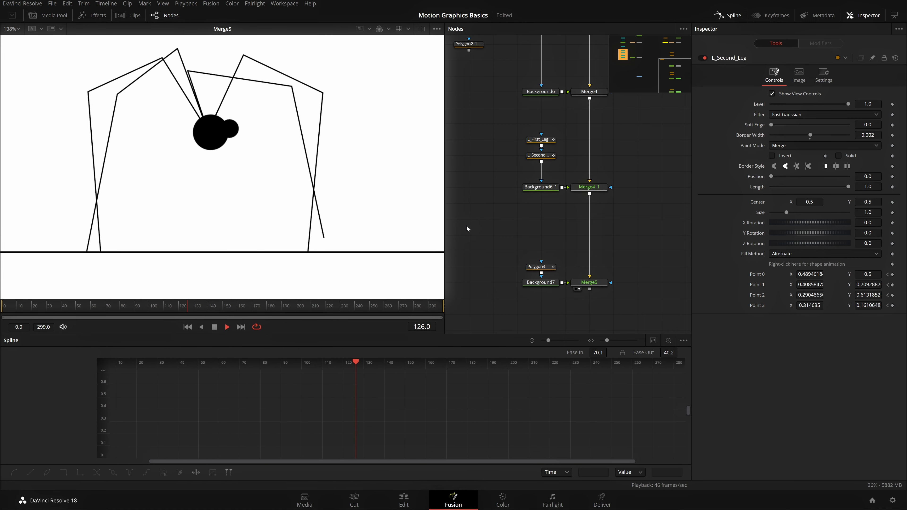
{"action": "key", "text": "ctrl+s"}
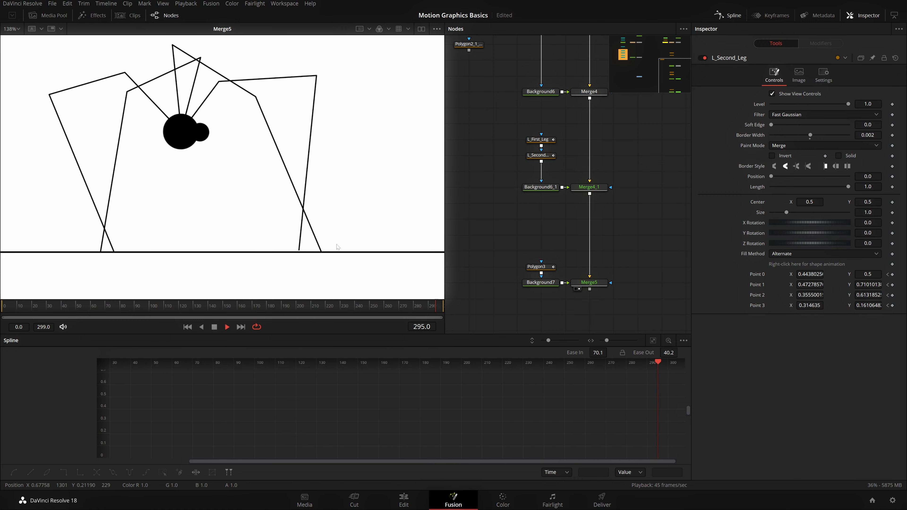
{"action": "left_click", "coordinate": [540, 155]}
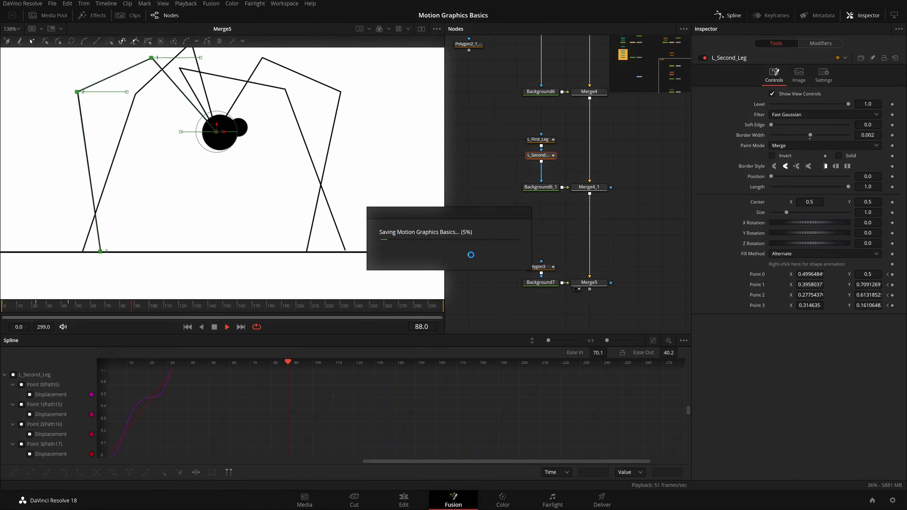
Step: Place L_Second_Leg's Point 3 at X 0.276635 on frame 13 and raise it to Y 0.179065 on frame 23
{"action": "key", "text": "space"}
{"action": "left_click_drag", "start_coordinate": [57, 299], "coordinate": [1, 314]}
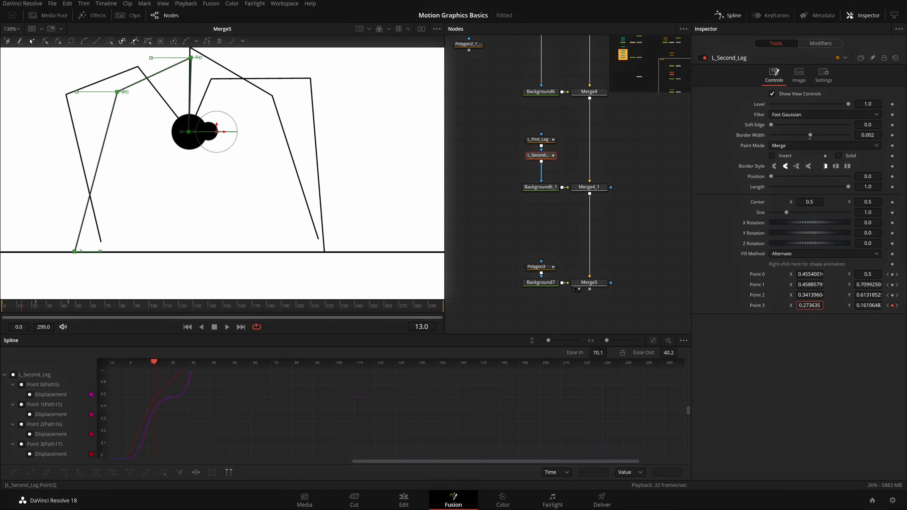
{"action": "left_click_drag", "start_coordinate": [809, 306], "coordinate": [812, 305]}
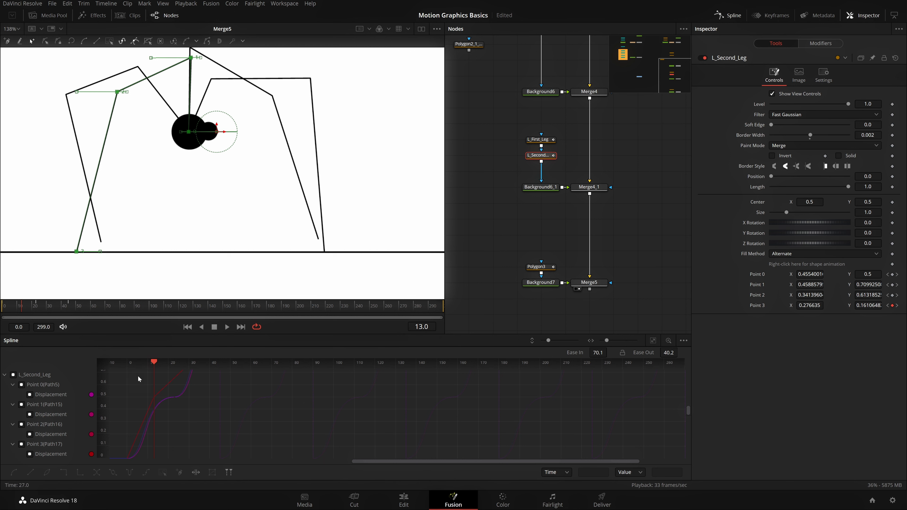
{"action": "left_click_drag", "start_coordinate": [28, 313], "coordinate": [39, 311]}
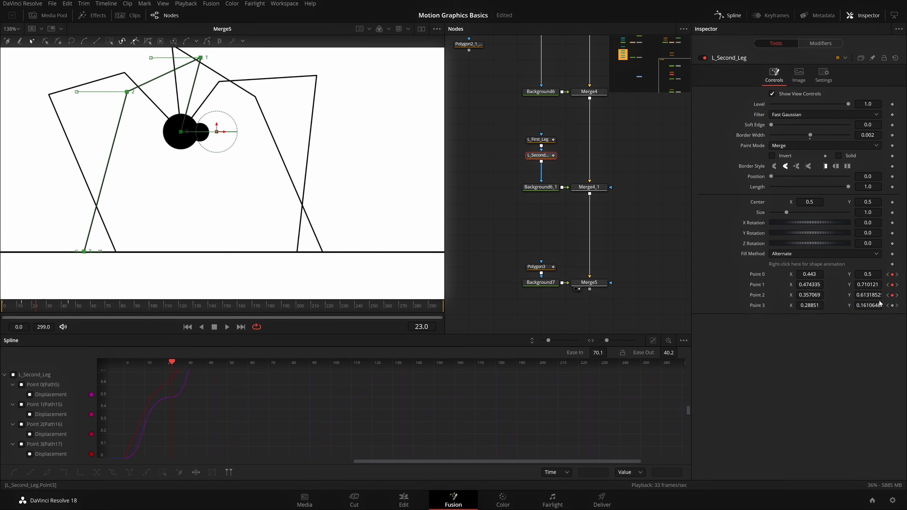
{"action": "left_click_drag", "start_coordinate": [868, 306], "coordinate": [880, 305]}
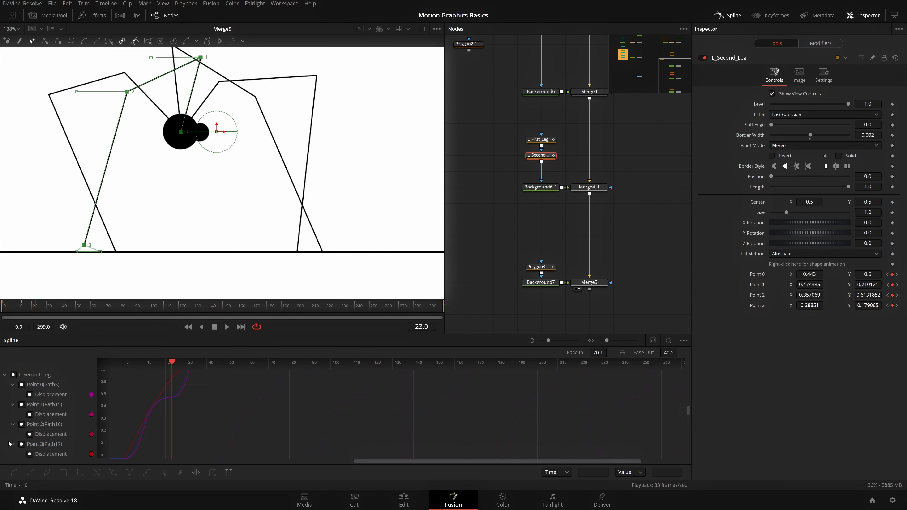
Step: Isolate L_Second_Leg's Point 3 curve, smooth its keyframes, and set ease in to 70.2 and ease out to 40.2
{"action": "left_click", "coordinate": [21, 445]}
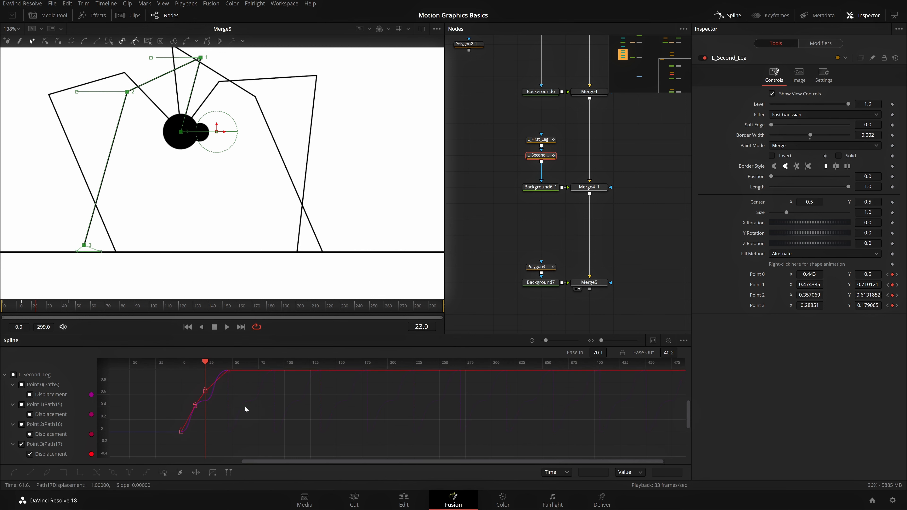
{"action": "key", "text": "shift+s"}
{"action": "left_click_drag", "start_coordinate": [602, 352], "coordinate": [609, 352]}
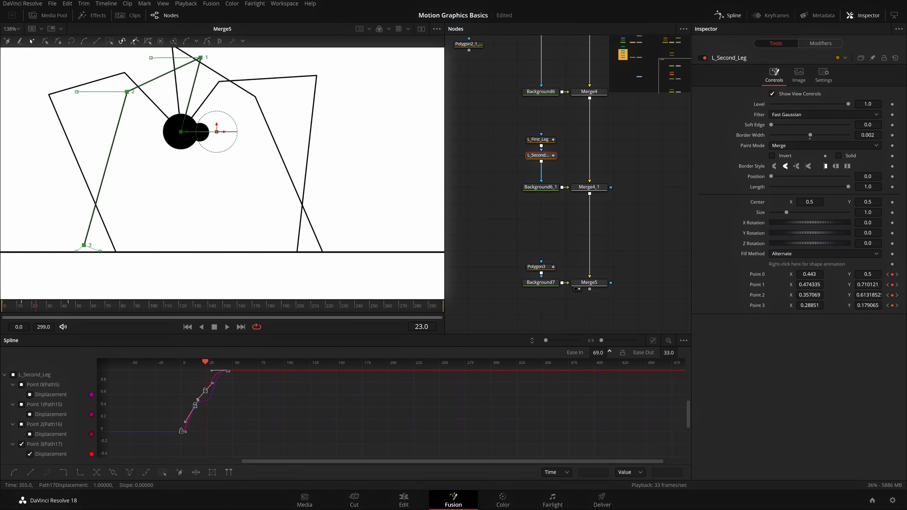
{"action": "left_click_drag", "start_coordinate": [610, 353], "coordinate": [610, 353]}
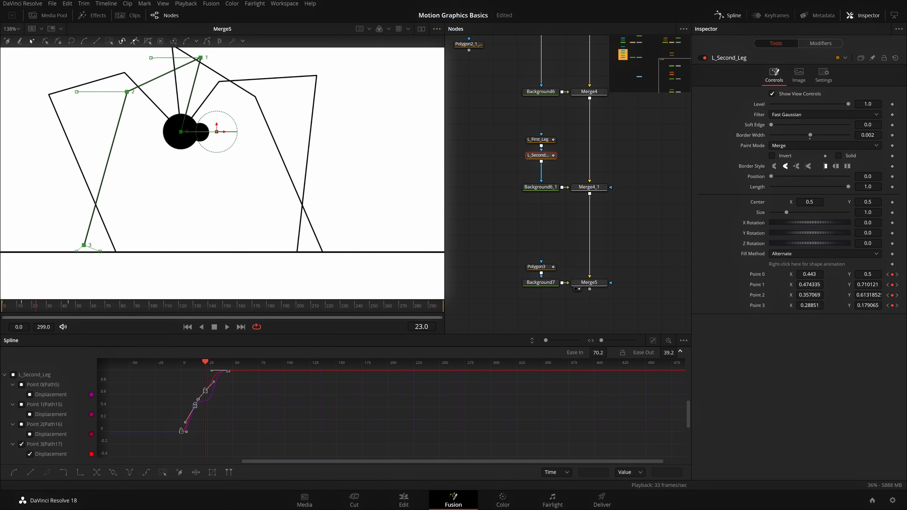
Step: Play back the walk cycle with the whole frame fitted in the viewer, and save the project
{"action": "left_click", "coordinate": [644, 259]}
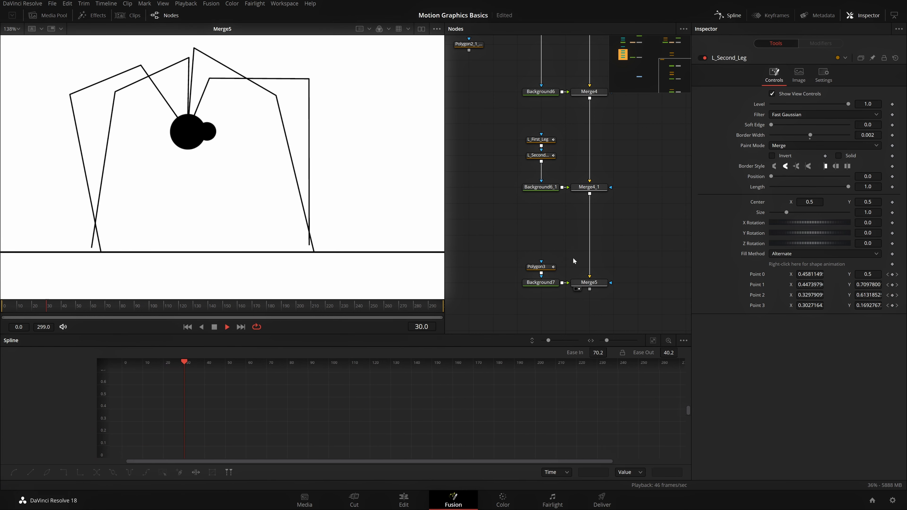
{"action": "scroll", "coordinate": [228, 166], "scroll_direction": "down", "scroll_amount": 5}
{"action": "key", "text": "ctrl+f"}
{"action": "key", "text": "ctrl+s"}
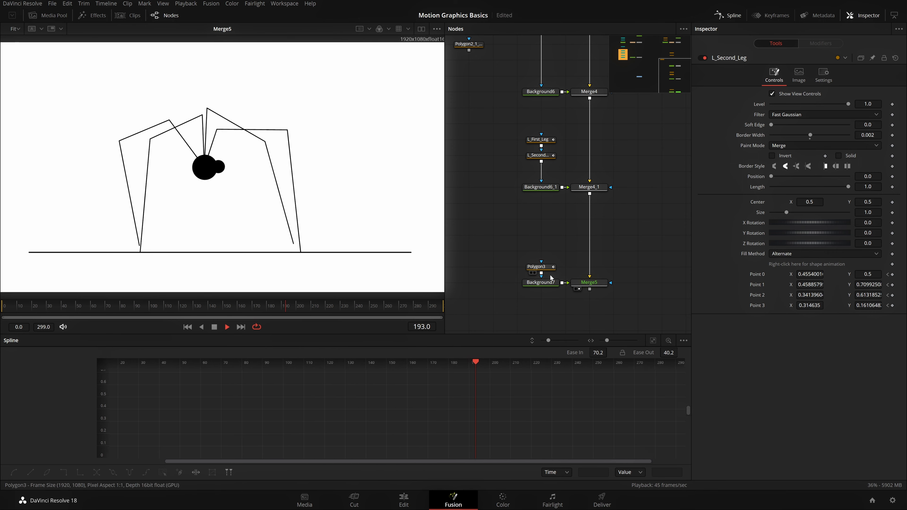
{"action": "key", "text": "space"}
Step: Set L_Second_Leg's Point 3 curve to ease in 71.0 and ease out 40.0, loop it, and play back the cycle
{"action": "left_click", "coordinate": [549, 157]}
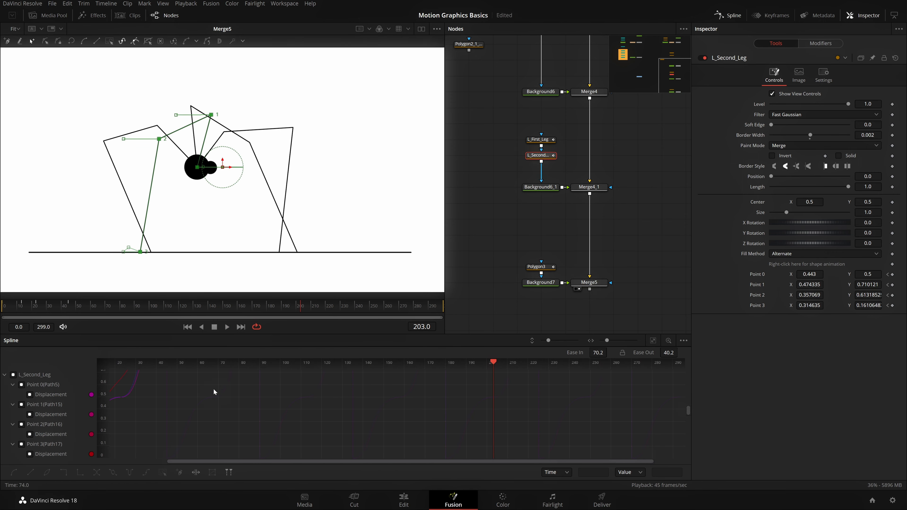
{"action": "left_click", "coordinate": [21, 444]}
{"action": "key", "text": "ctrl+f"}
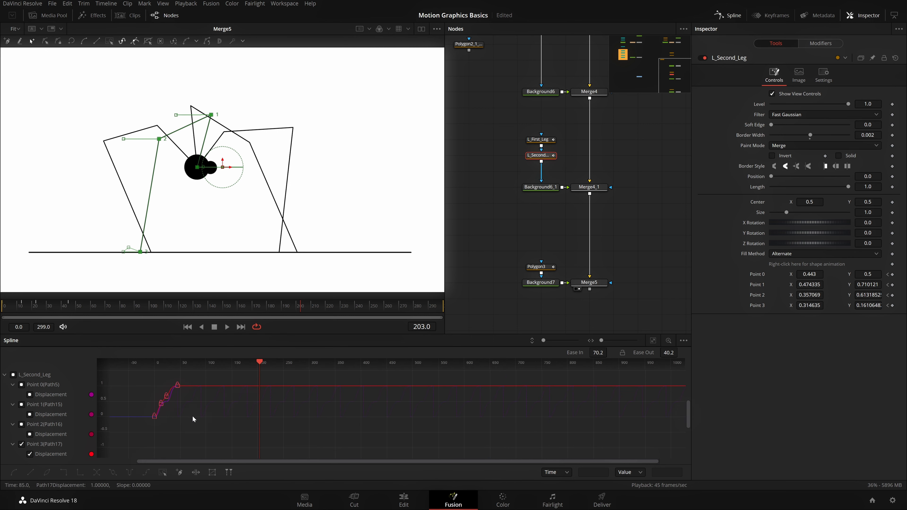
{"action": "right_click", "coordinate": [212, 416]}
{"action": "mouse_move", "coordinate": [276, 304]}
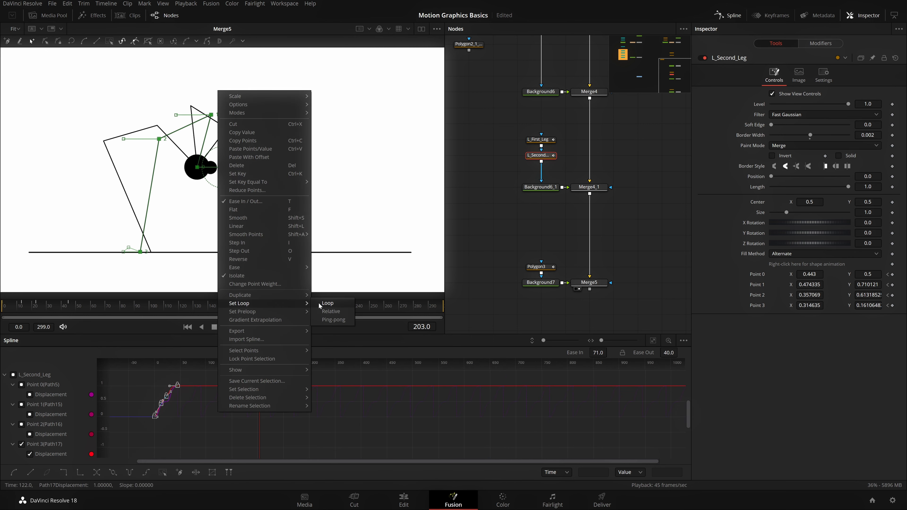
{"action": "left_click", "coordinate": [318, 302]}
{"action": "left_click", "coordinate": [521, 234]}
{"action": "key", "text": "space"}
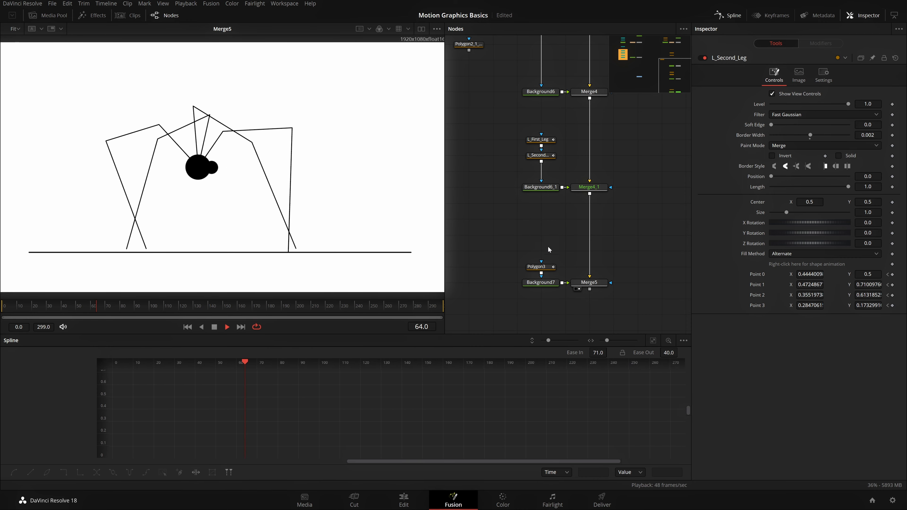
Step: Remove L_Second_Leg's Point 3 keyframes at frames 13 and 23
{"action": "left_click", "coordinate": [542, 157]}
{"action": "key", "text": "space"}
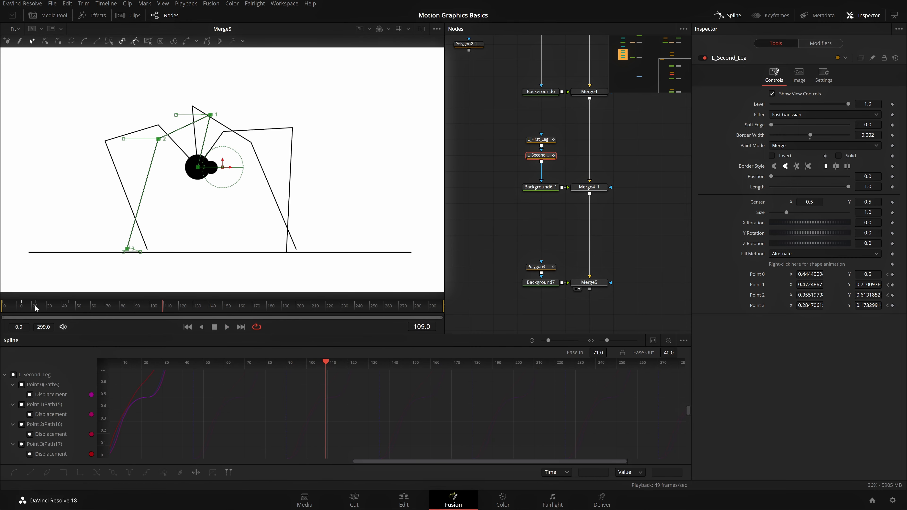
{"action": "left_click_drag", "start_coordinate": [35, 304], "coordinate": [23, 327]}
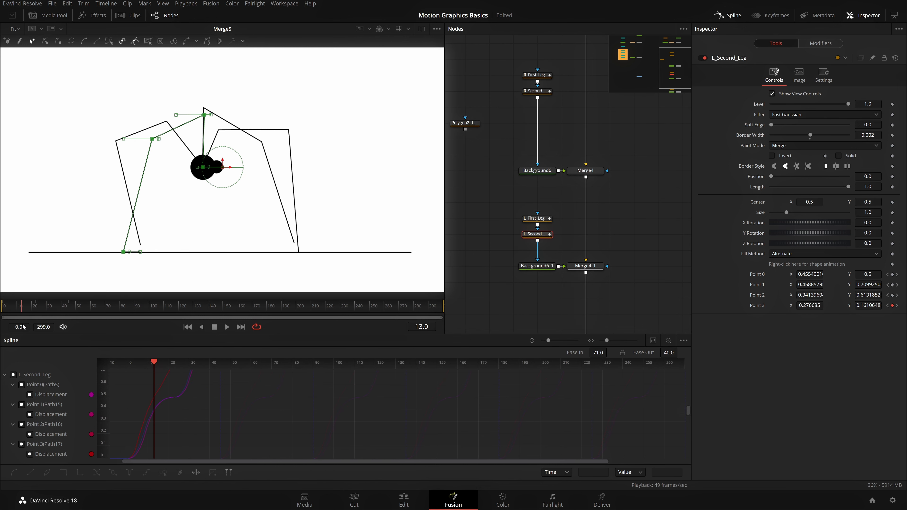
{"action": "left_click", "coordinate": [892, 306]}
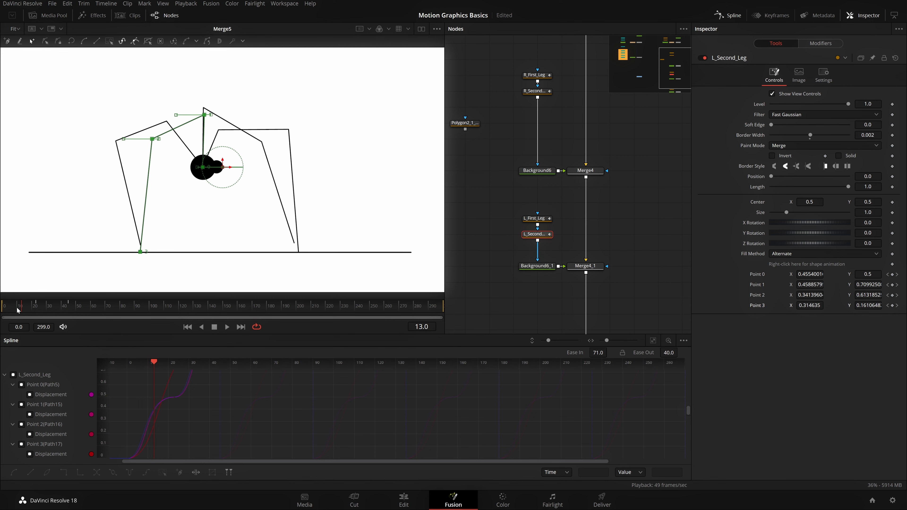
{"action": "left_click_drag", "start_coordinate": [27, 317], "coordinate": [7, 323]}
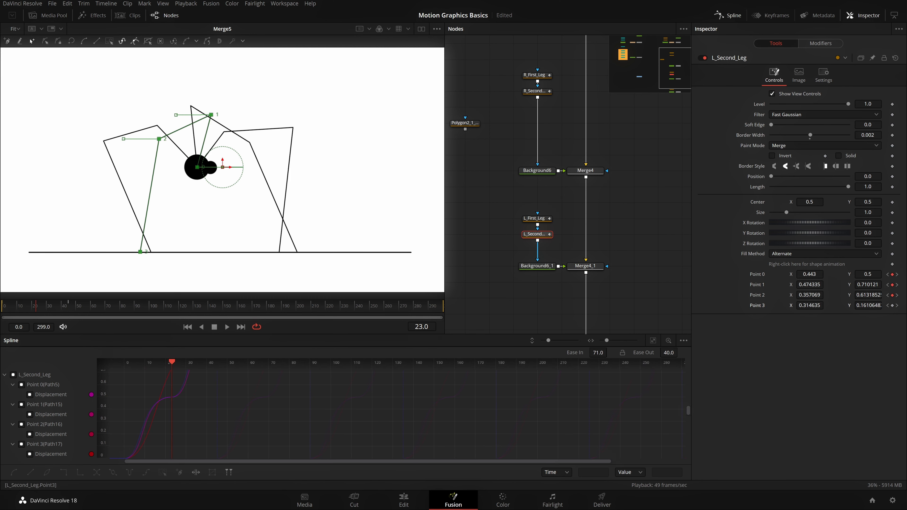
Step: Key L_Second_Leg's Point 3 at X 0.260635 on frame 23 and lift it to Y 0.180065 on frame 36
{"action": "left_click_drag", "start_coordinate": [810, 306], "coordinate": [791, 306]}
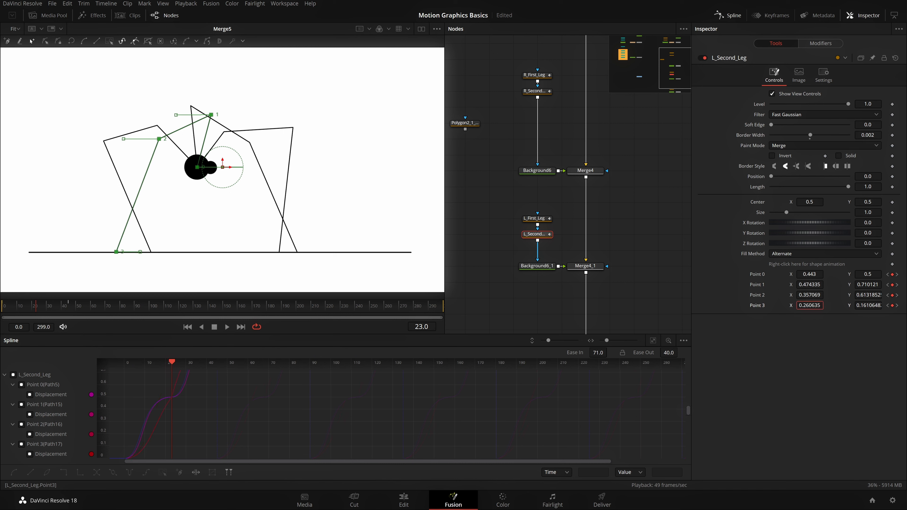
{"action": "left_click_drag", "start_coordinate": [46, 310], "coordinate": [55, 308]}
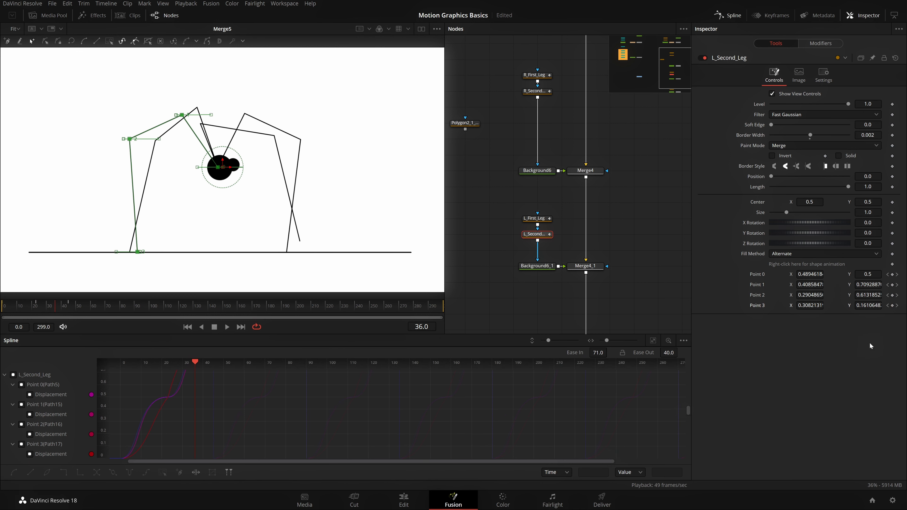
{"action": "left_click_drag", "start_coordinate": [138, 251], "coordinate": [138, 247]}
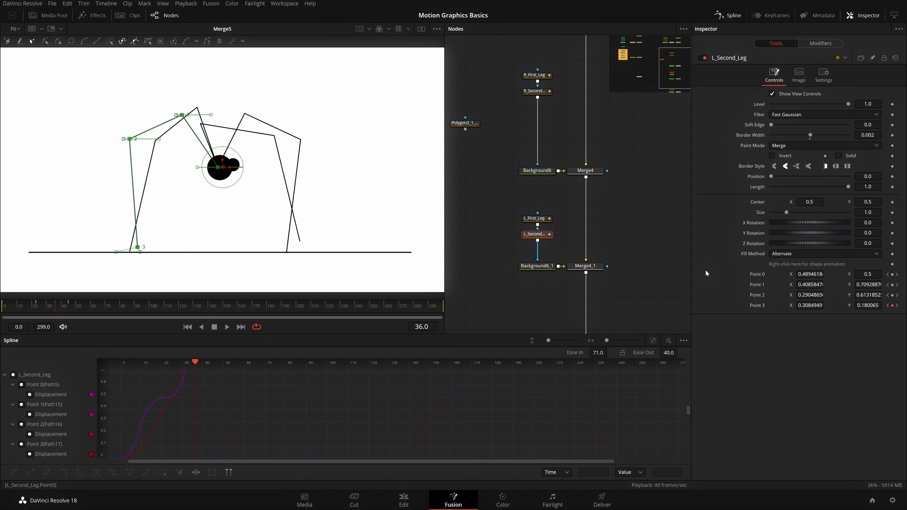
Step: Smooth all of L_Second_Leg's Point 3 keyframes with ease in 70.1 and ease out 40.1, and play back the walk cycle
{"action": "left_click", "coordinate": [22, 444]}
{"action": "key", "text": "ctrl+a"}
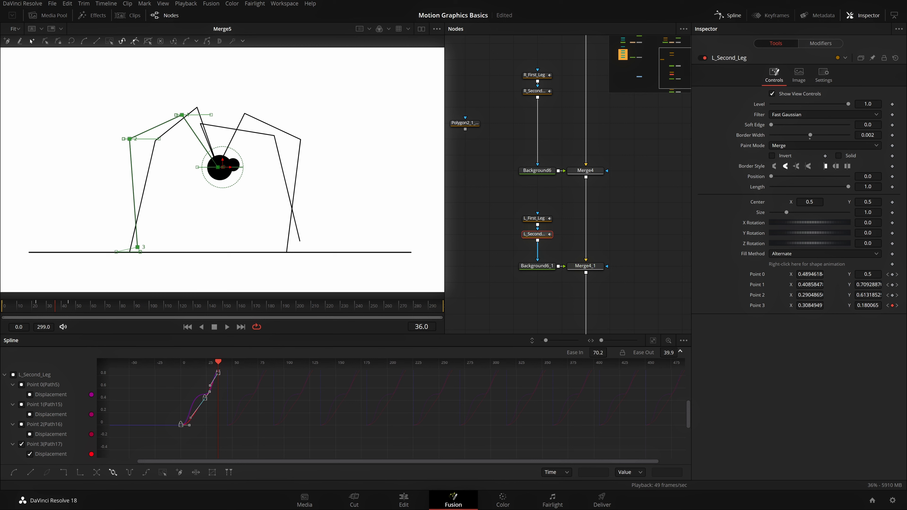
{"action": "left_click_drag", "start_coordinate": [680, 352], "coordinate": [679, 352]}
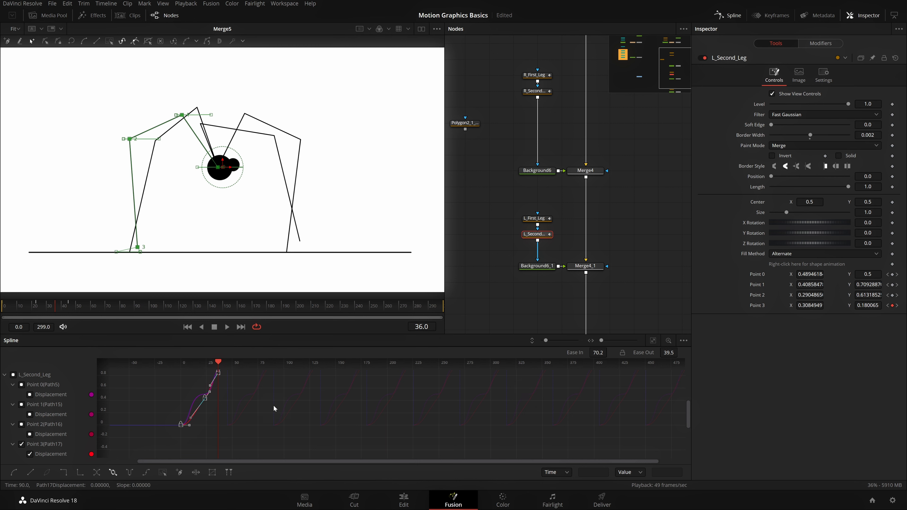
{"action": "left_click", "coordinate": [265, 400]}
{"action": "key", "text": "ctrl+a"}
{"action": "left_click_drag", "start_coordinate": [609, 352], "coordinate": [635, 349]}
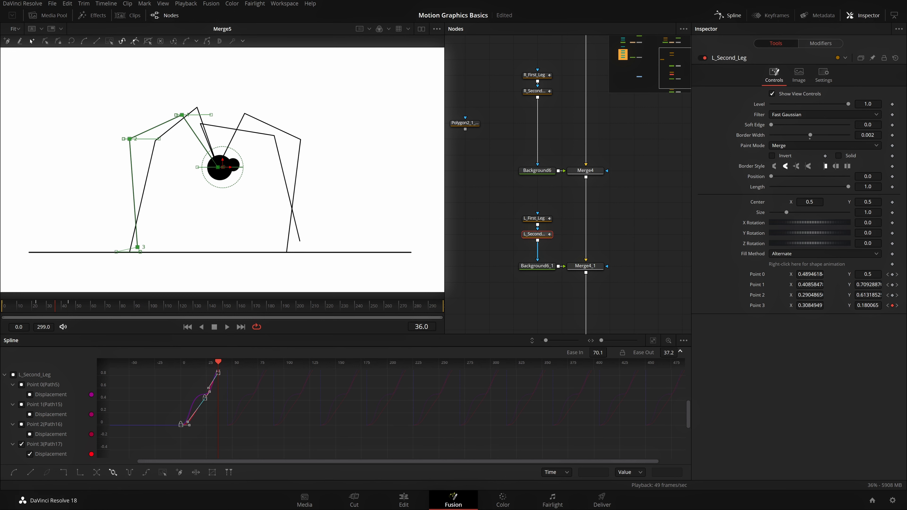
{"action": "left_click", "coordinate": [620, 273]}
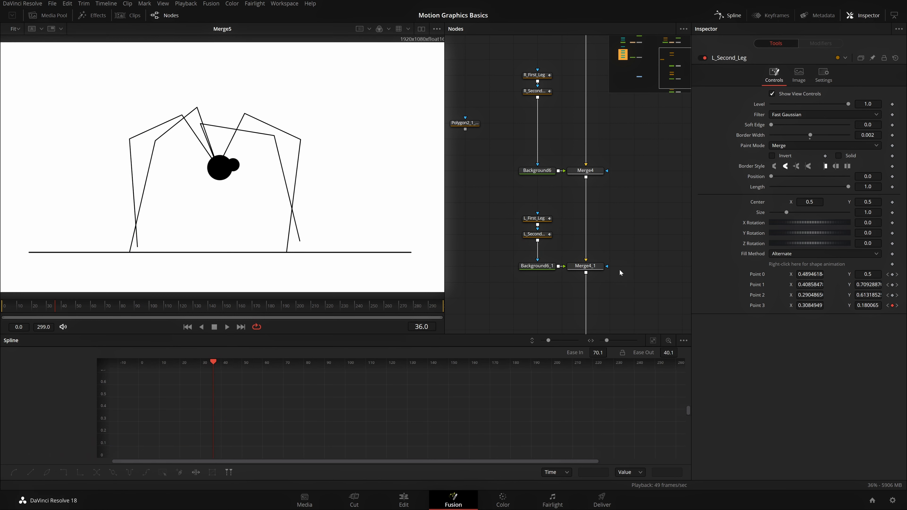
{"action": "key", "text": "space"}
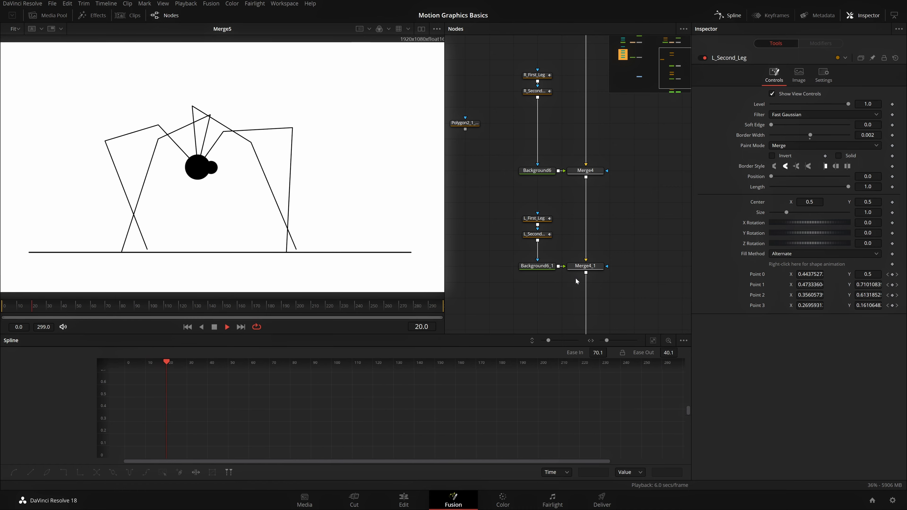